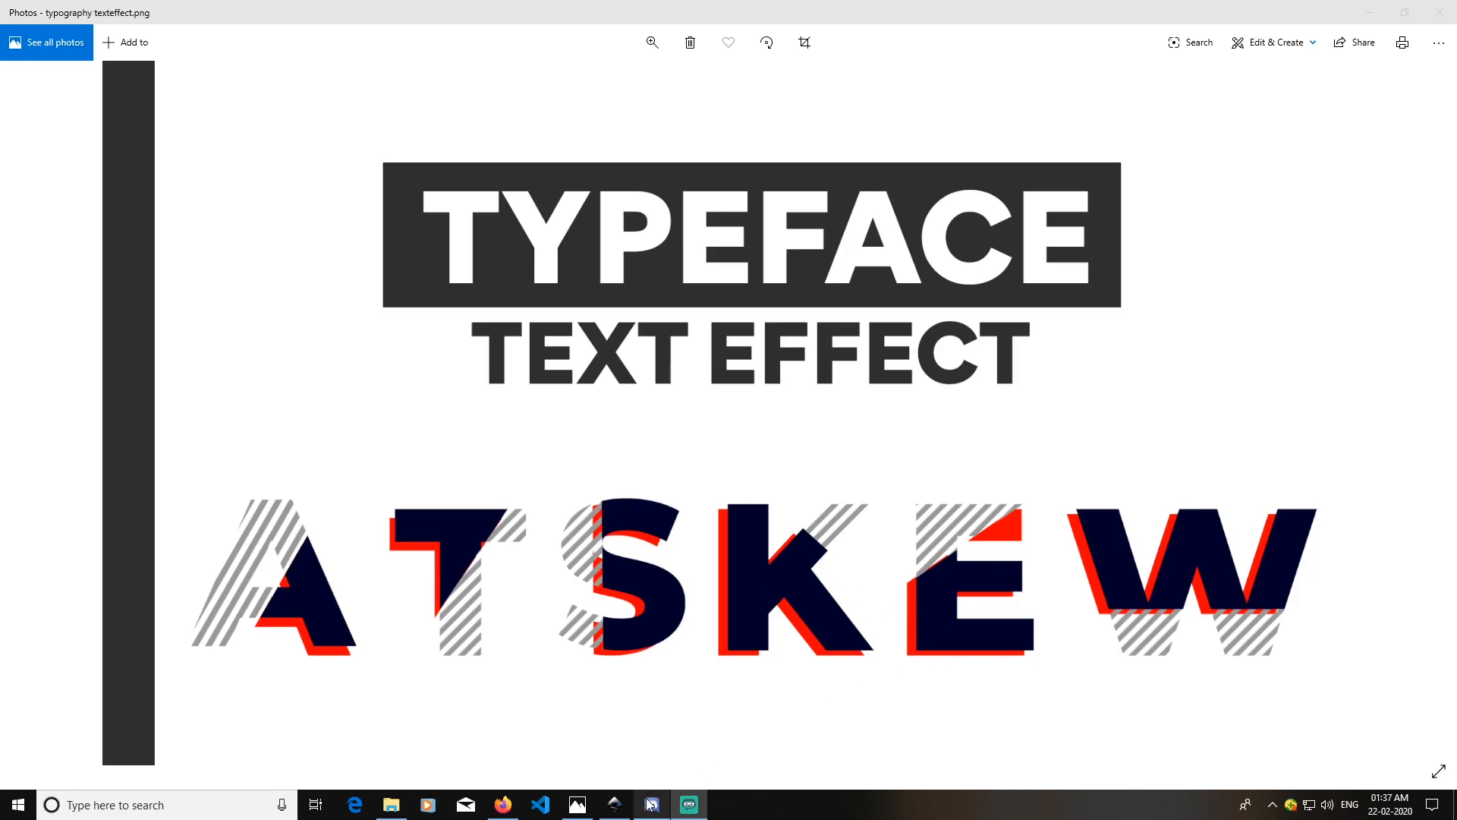
Switch to Inkscape and turn off the page border display in the document properties.
{"action": "left_click", "coordinate": [615, 803]}
{"action": "left_click", "coordinate": [13, 25]}
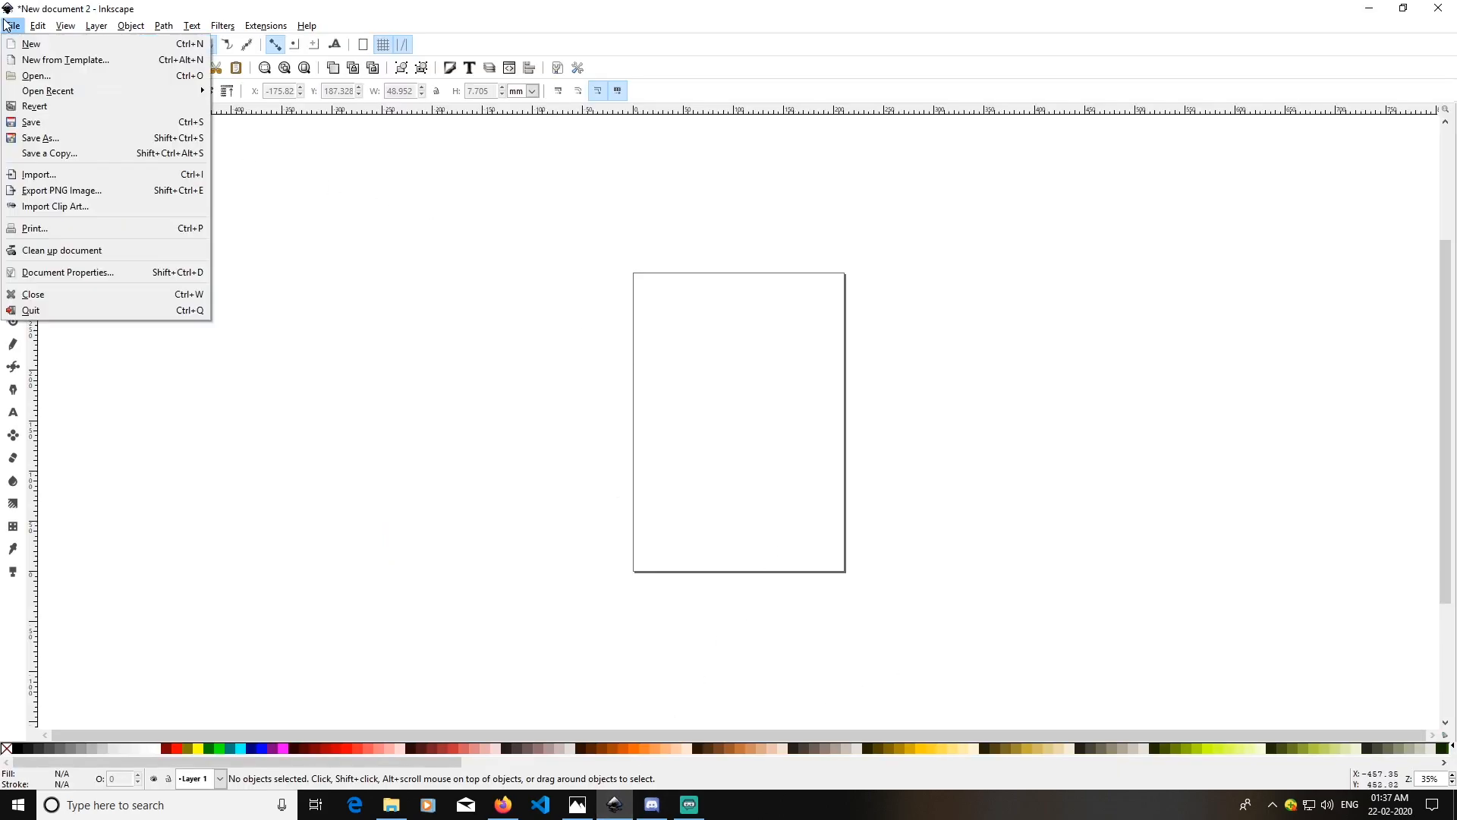
{"action": "left_click", "coordinate": [79, 270]}
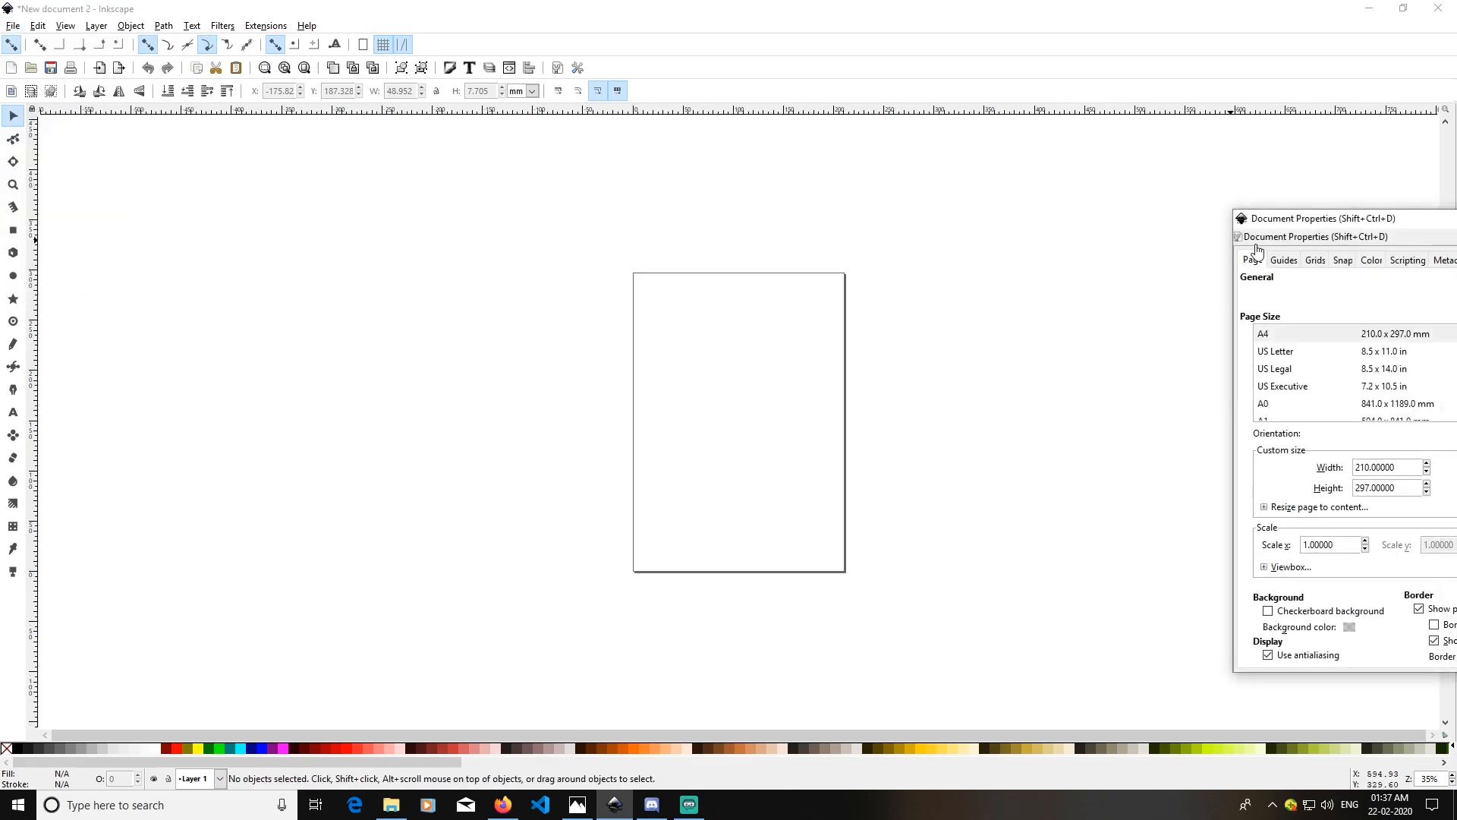
{"action": "left_click_drag", "start_coordinate": [1296, 221], "coordinate": [560, 242]}
{"action": "left_click", "coordinate": [682, 629]}
{"action": "left_click", "coordinate": [822, 243]}
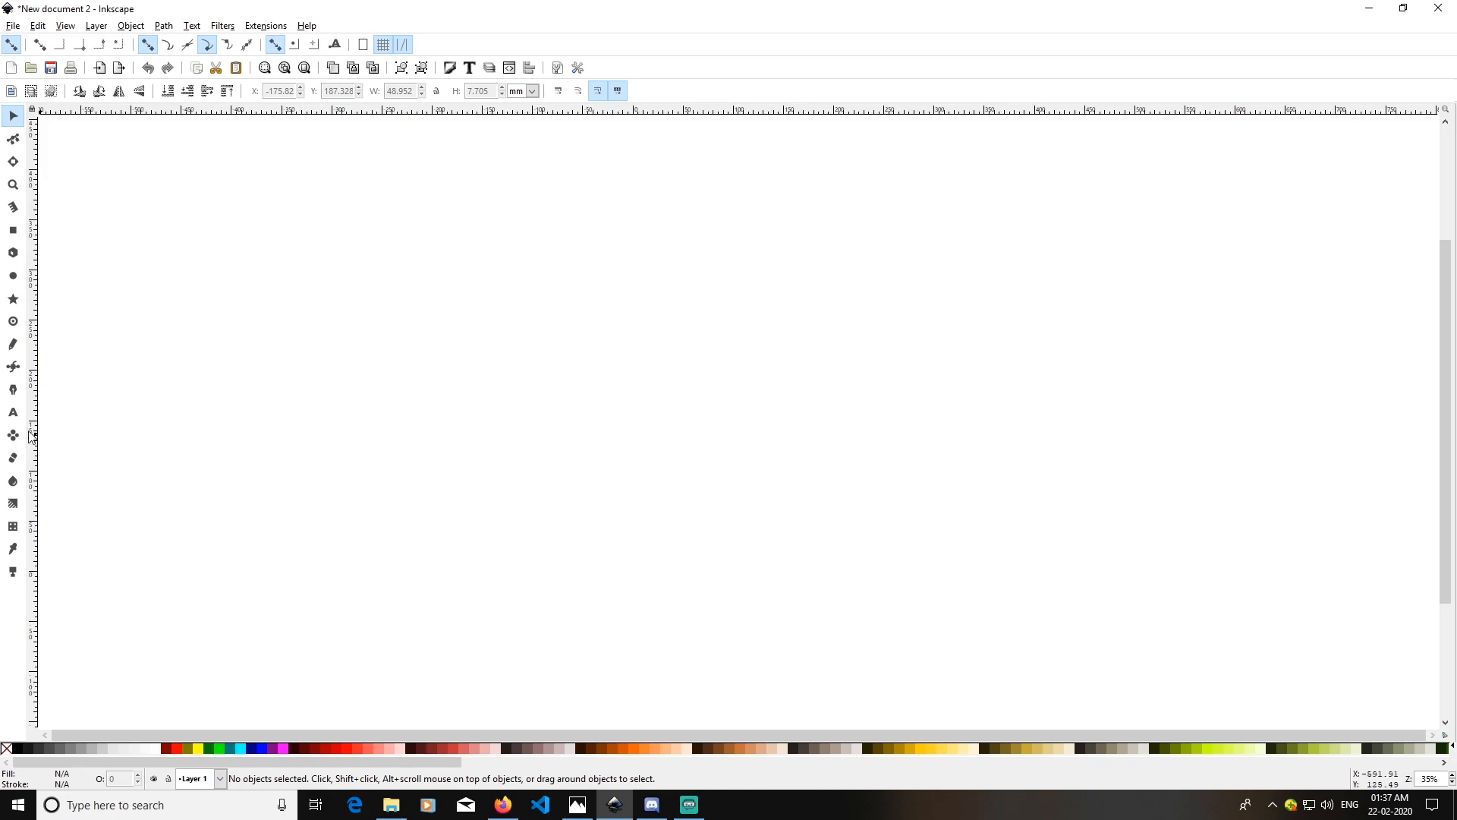
Add the text "ATSKEW" on the canvas.
{"action": "left_click", "coordinate": [13, 413]}
{"action": "left_click", "coordinate": [508, 394]}
{"action": "type", "text": "A"}
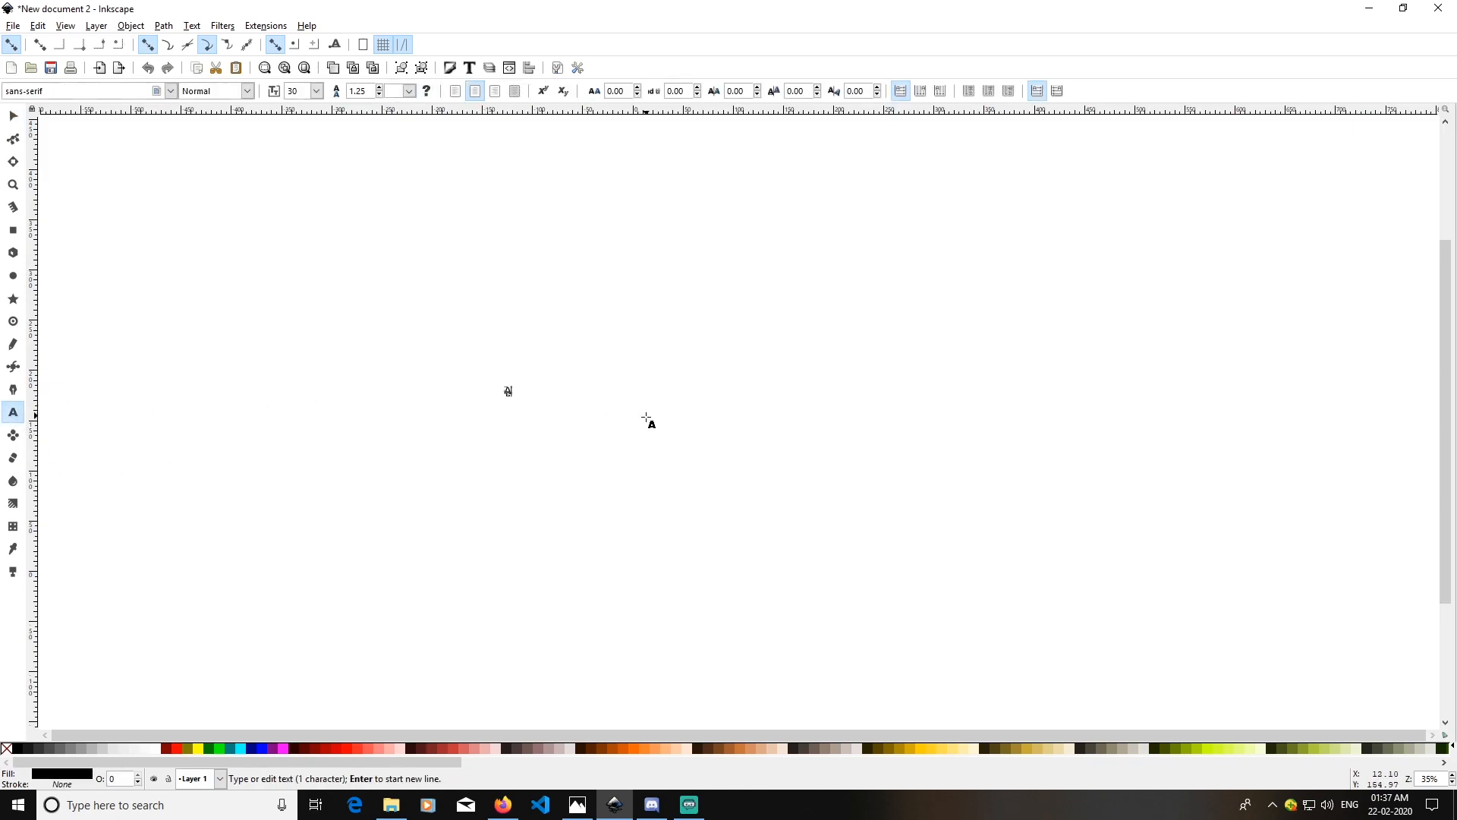
{"action": "type", "text": "JSKJW"}
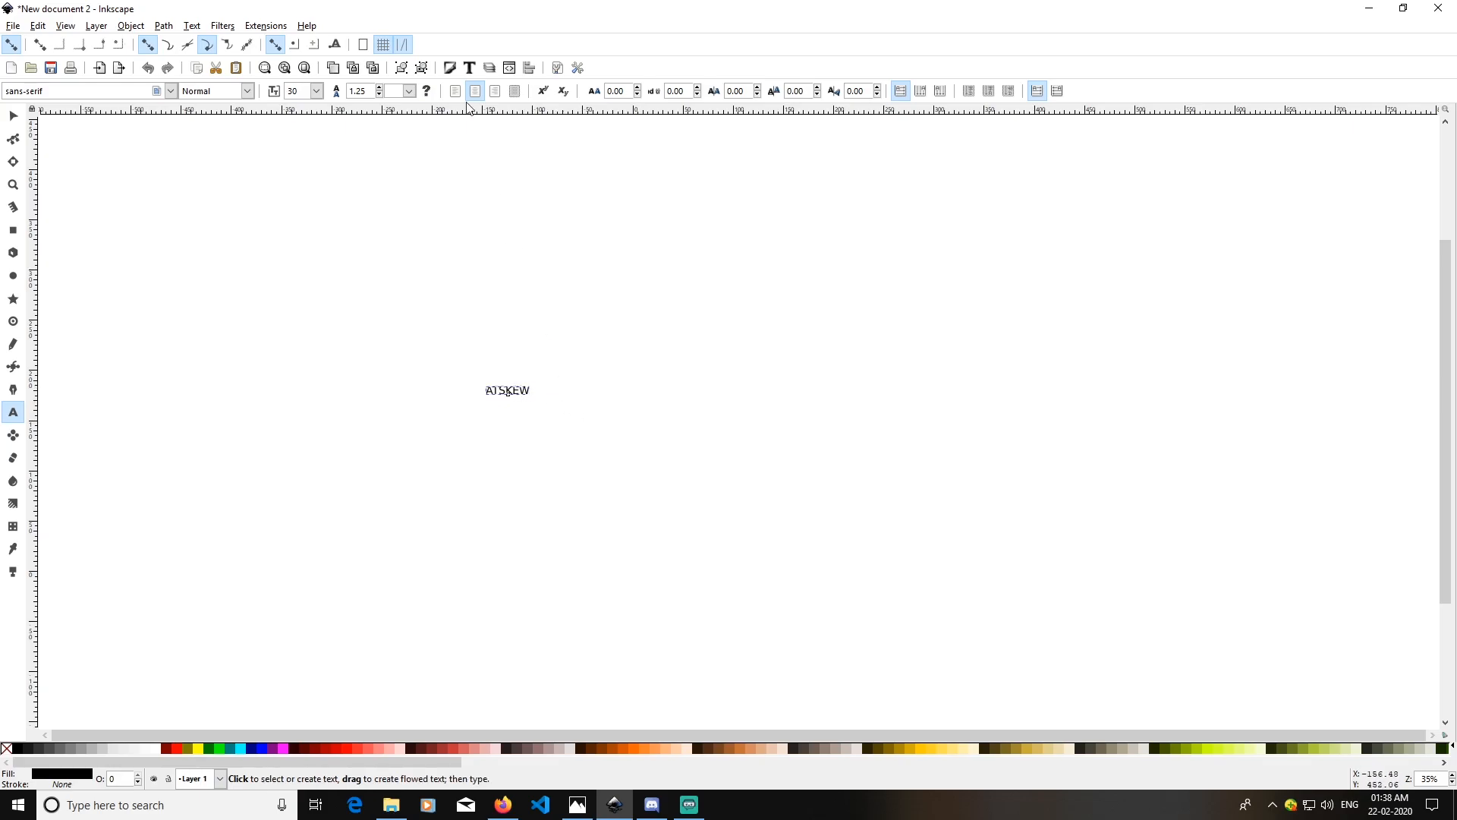
Set the ATSKEW text's font to Montserrat in the Ultra-Bold style.
{"action": "left_click", "coordinate": [470, 69]}
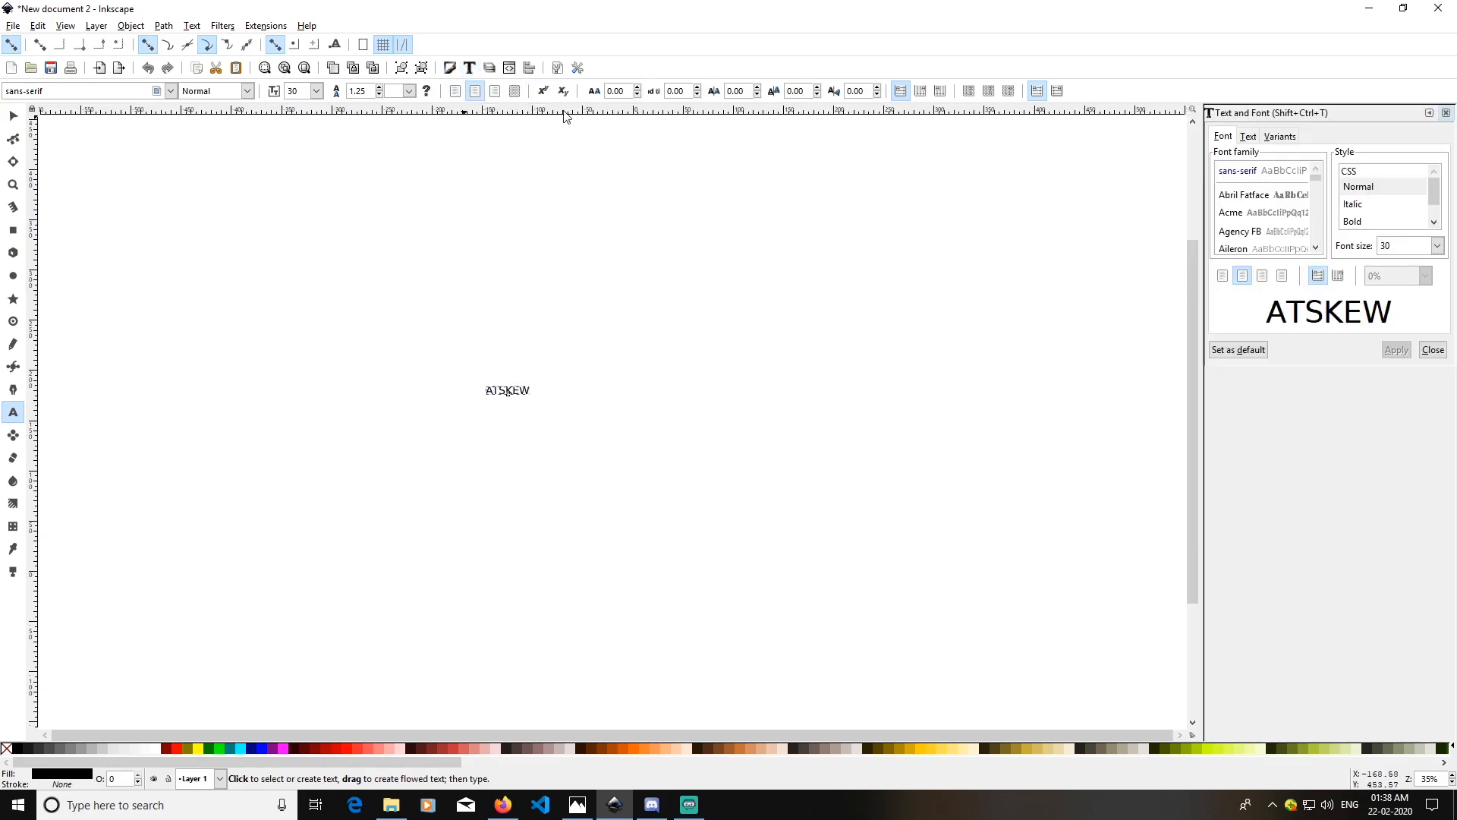
{"action": "left_click", "coordinate": [1263, 198]}
{"action": "type", "text": "mont"}
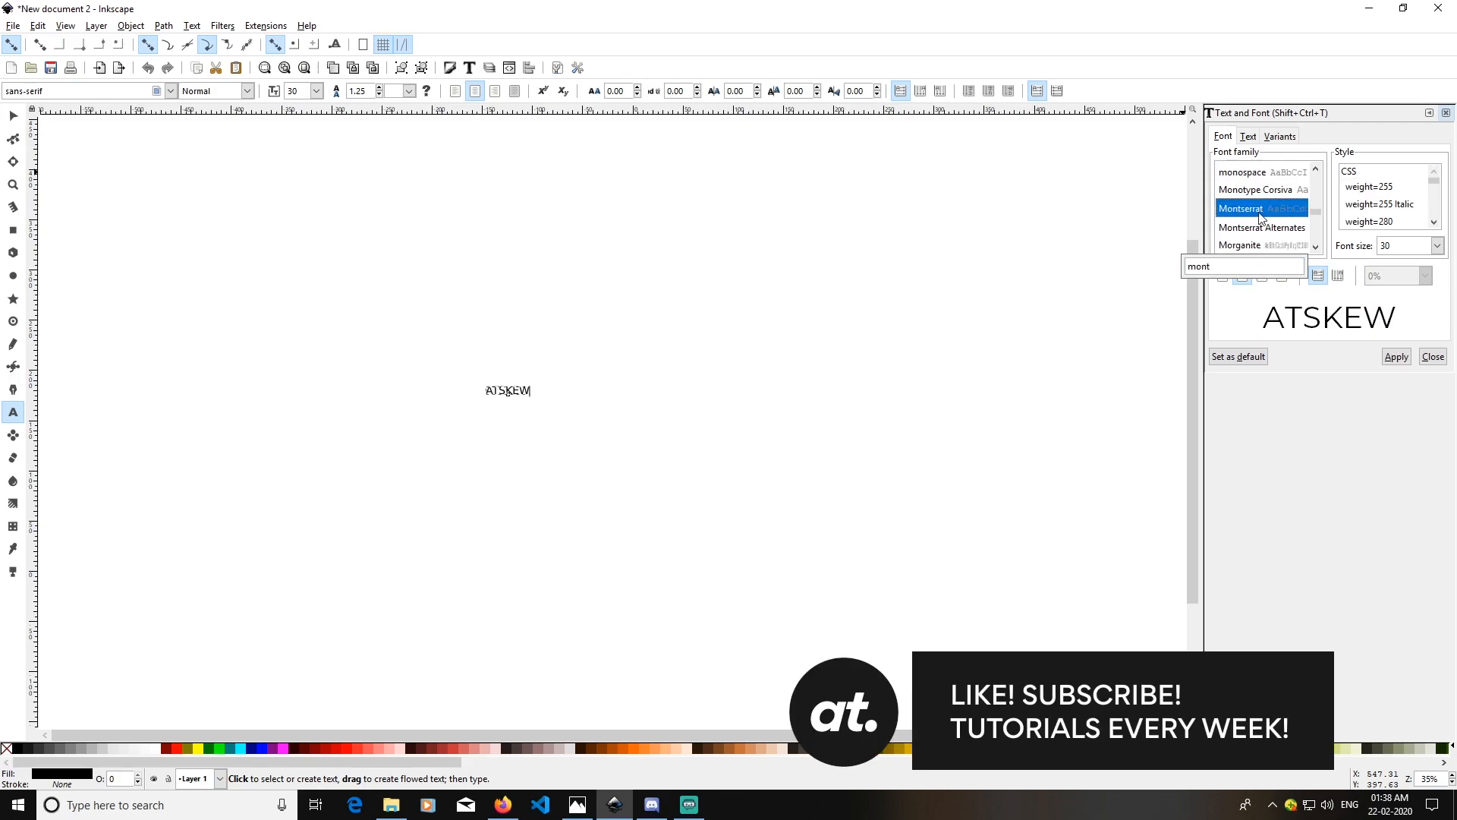
{"action": "scroll", "coordinate": [1393, 213], "scroll_direction": "down", "scroll_amount": 1}
{"action": "scroll", "coordinate": [1393, 212], "scroll_direction": "down", "scroll_amount": 4}
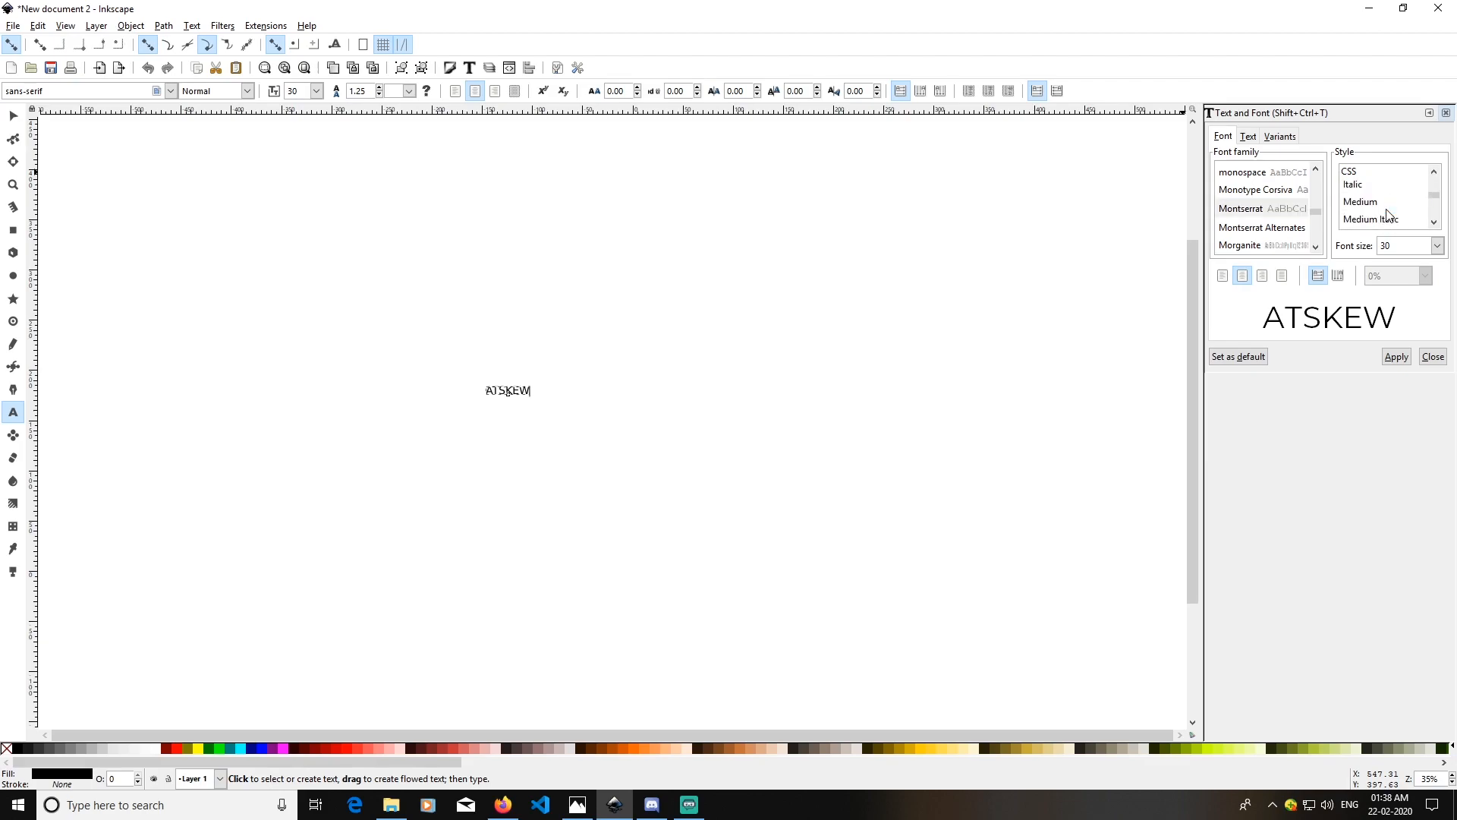
{"action": "type", "text": "ul"}
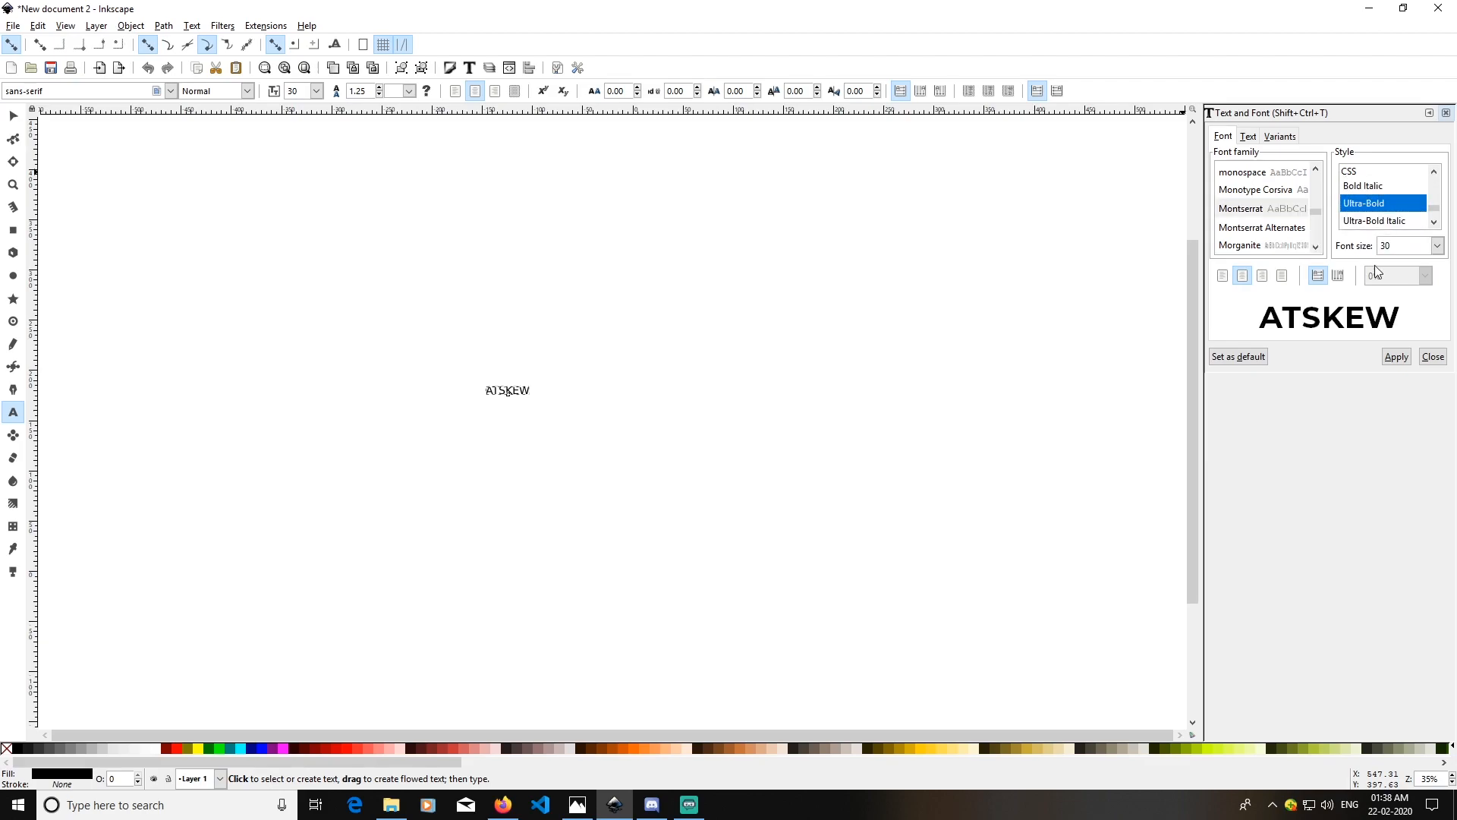
{"action": "left_click", "coordinate": [1397, 356]}
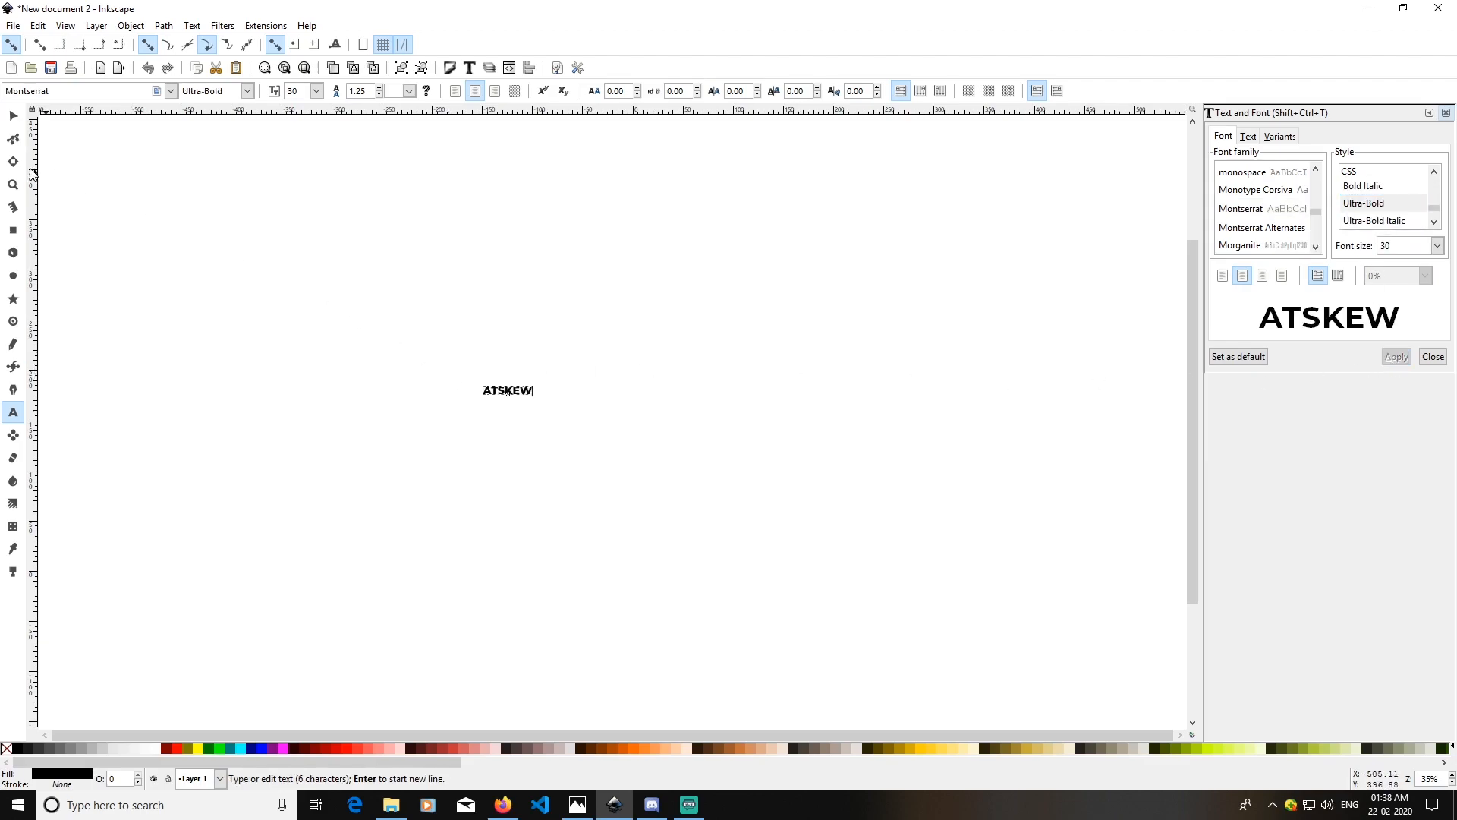
Scale the ATSKEW text up to about 651 mm wide and move it down towards the middle of the canvas.
{"action": "left_click", "coordinate": [13, 115]}
{"action": "left_click", "coordinate": [507, 410]}
{"action": "left_click", "coordinate": [510, 392]}
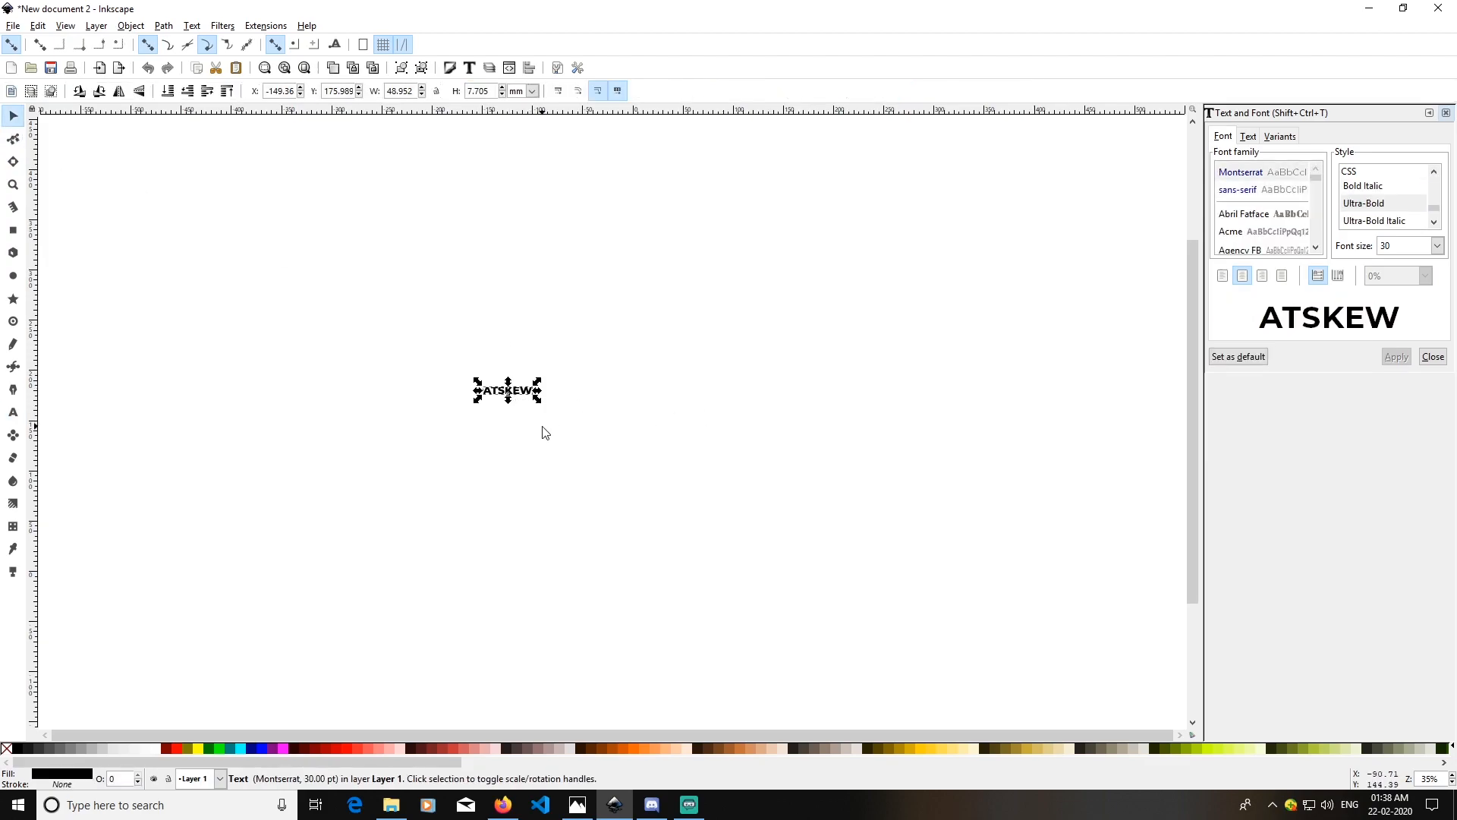
{"action": "left_click_drag", "start_coordinate": [539, 400], "coordinate": [842, 494]}
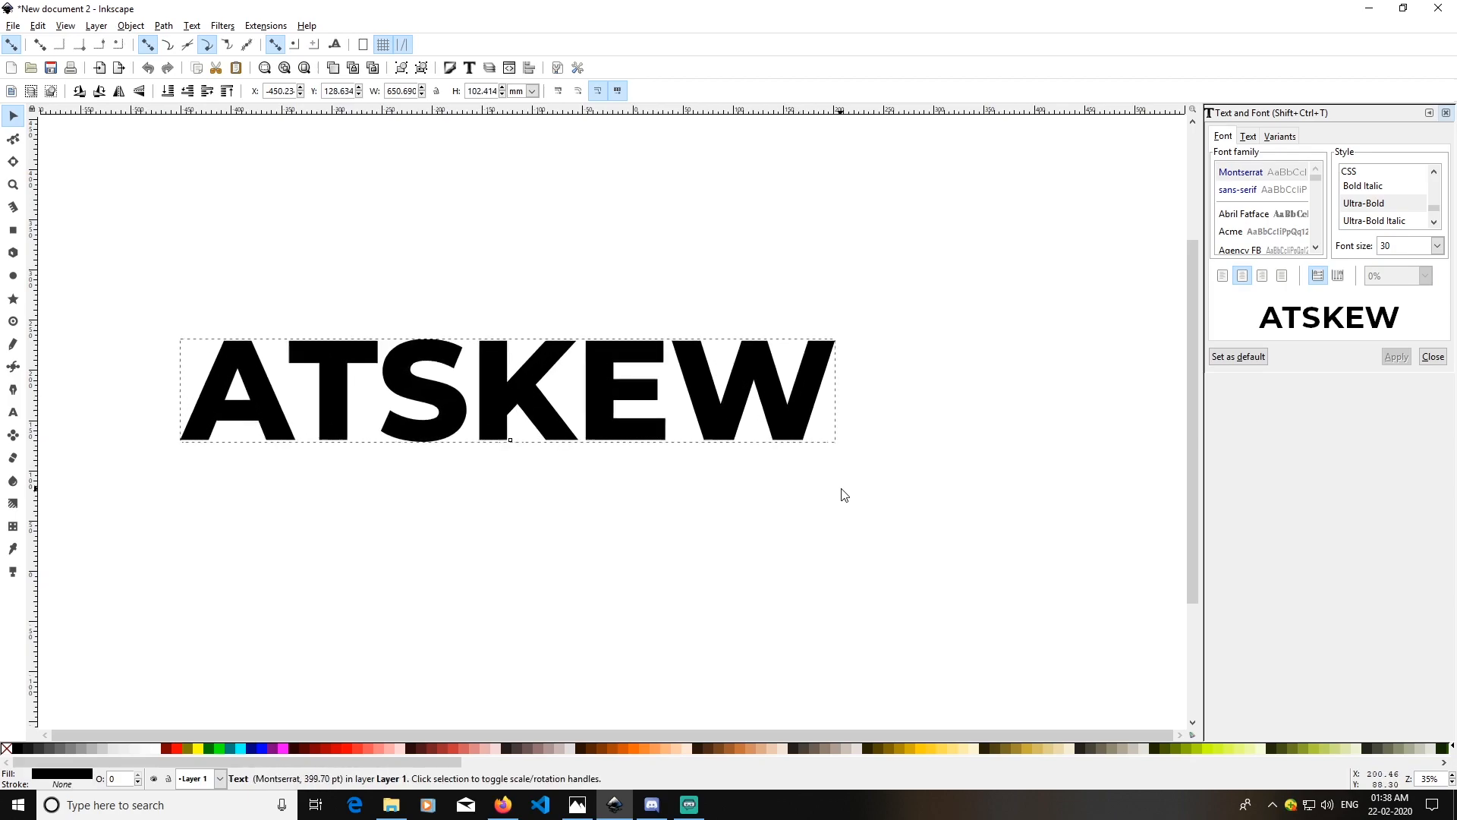
{"action": "left_click_drag", "start_coordinate": [793, 422], "coordinate": [872, 477]}
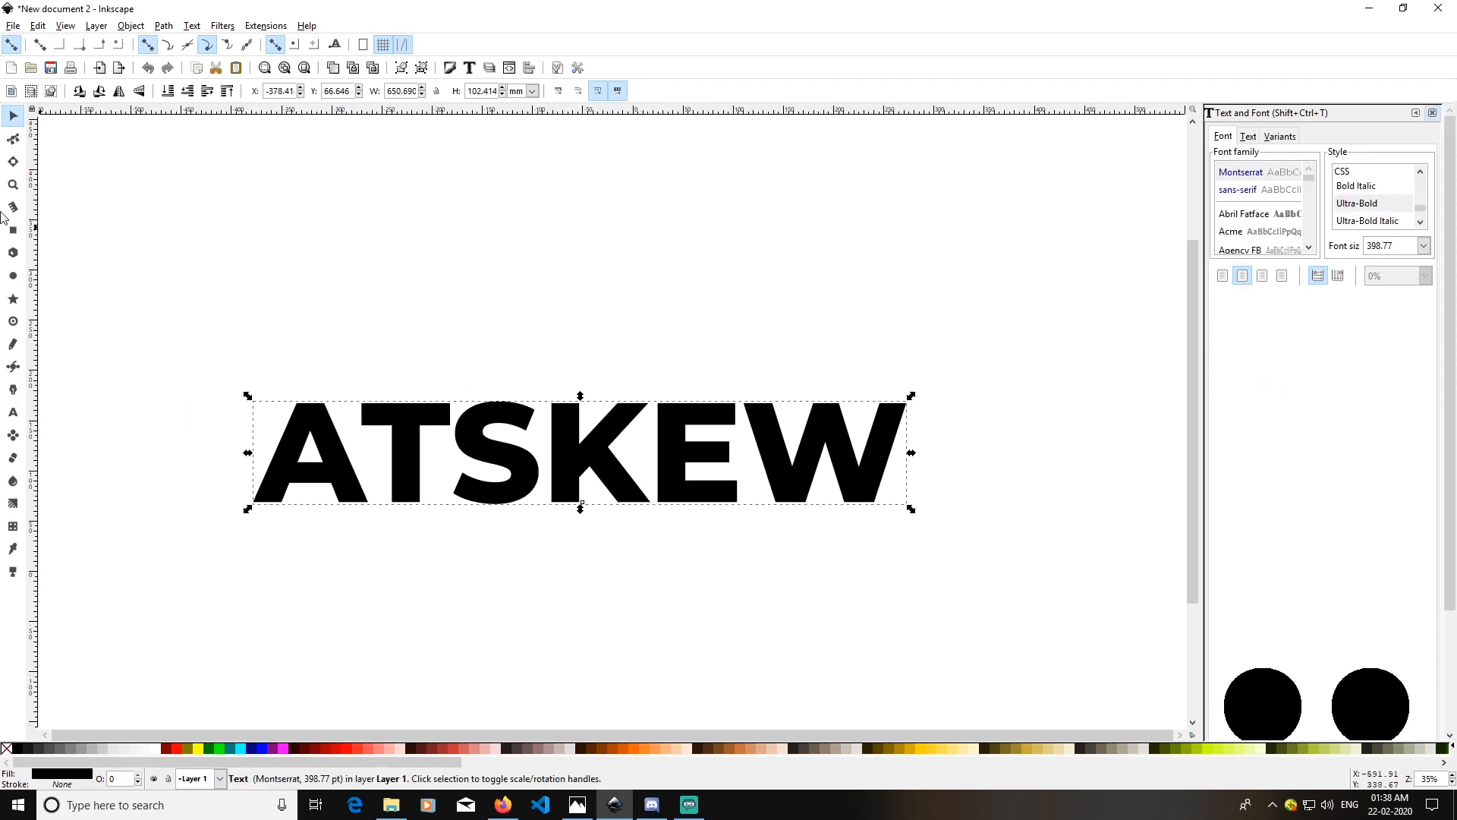
Draw a grey square about 144 mm wide above the start of the ATSKEW text.
{"action": "left_click", "coordinate": [13, 229]}
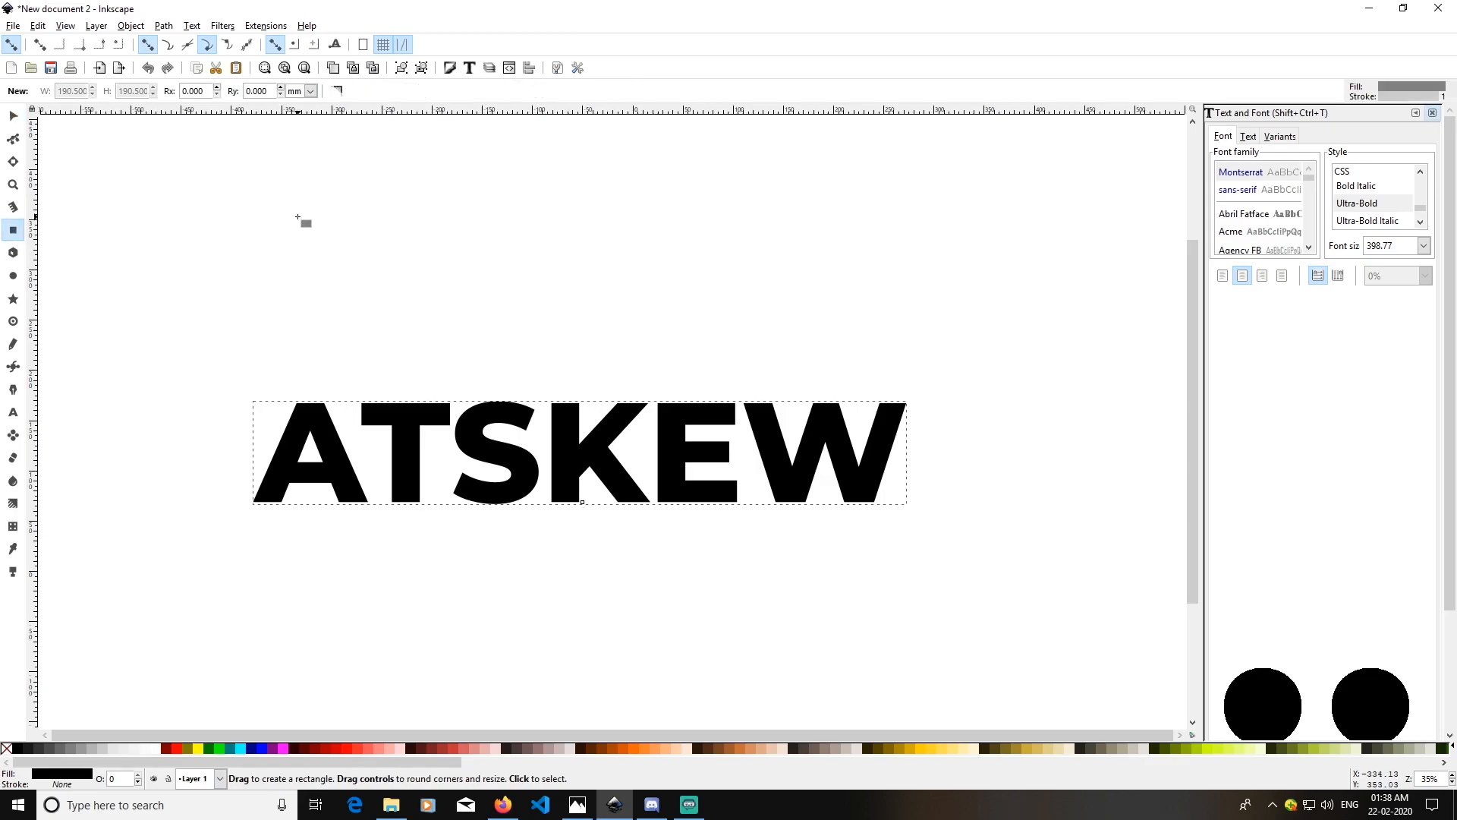
{"action": "left_click_drag", "start_coordinate": [217, 164], "coordinate": [325, 256]}
{"action": "key", "text": "Escape"}
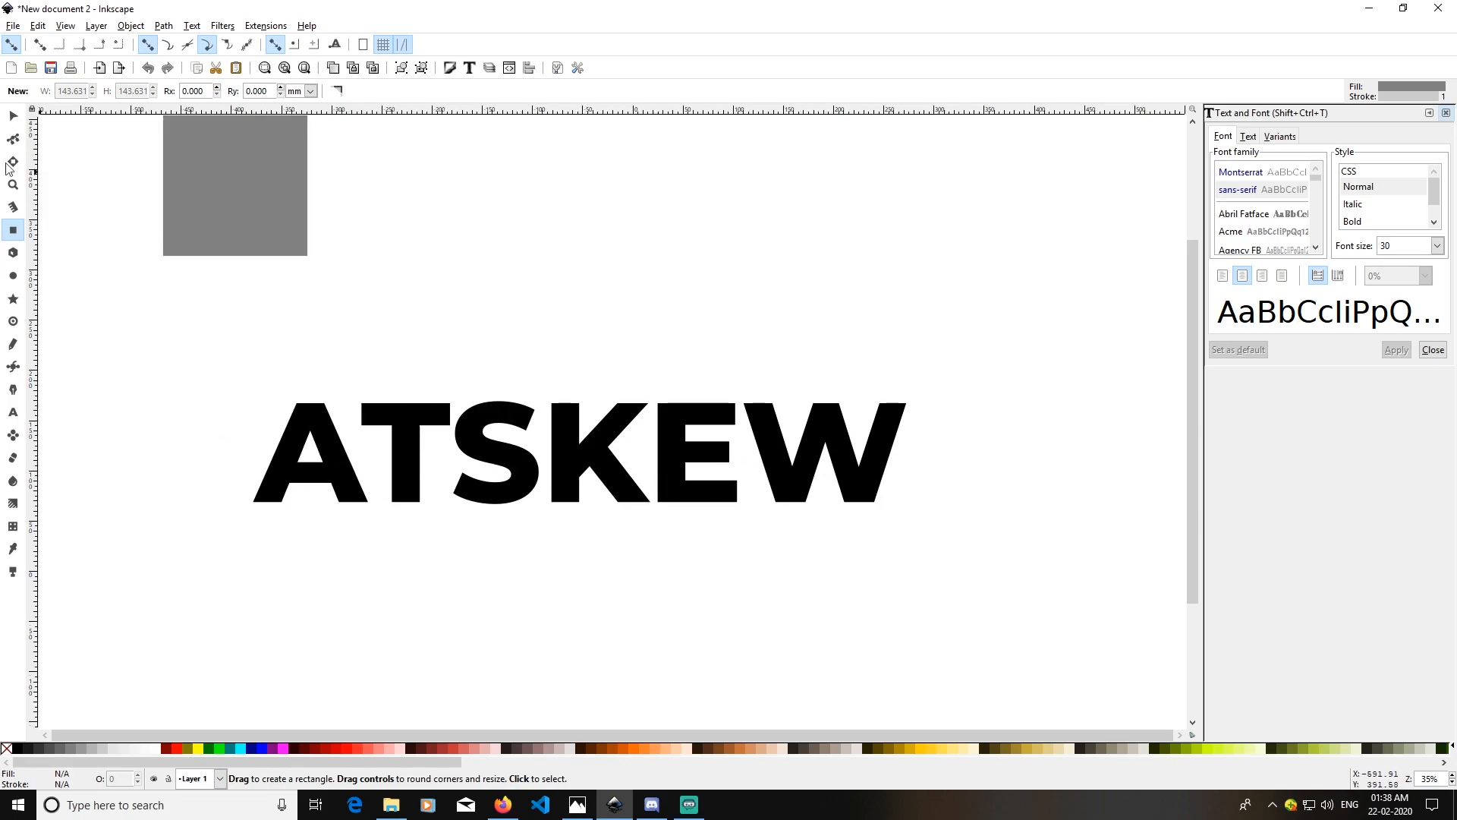
Move the ATSKEW text further down and shift the grey square farther left, leaving free space around the text.
{"action": "left_click", "coordinate": [13, 115]}
{"action": "key", "text": "ctrl"}
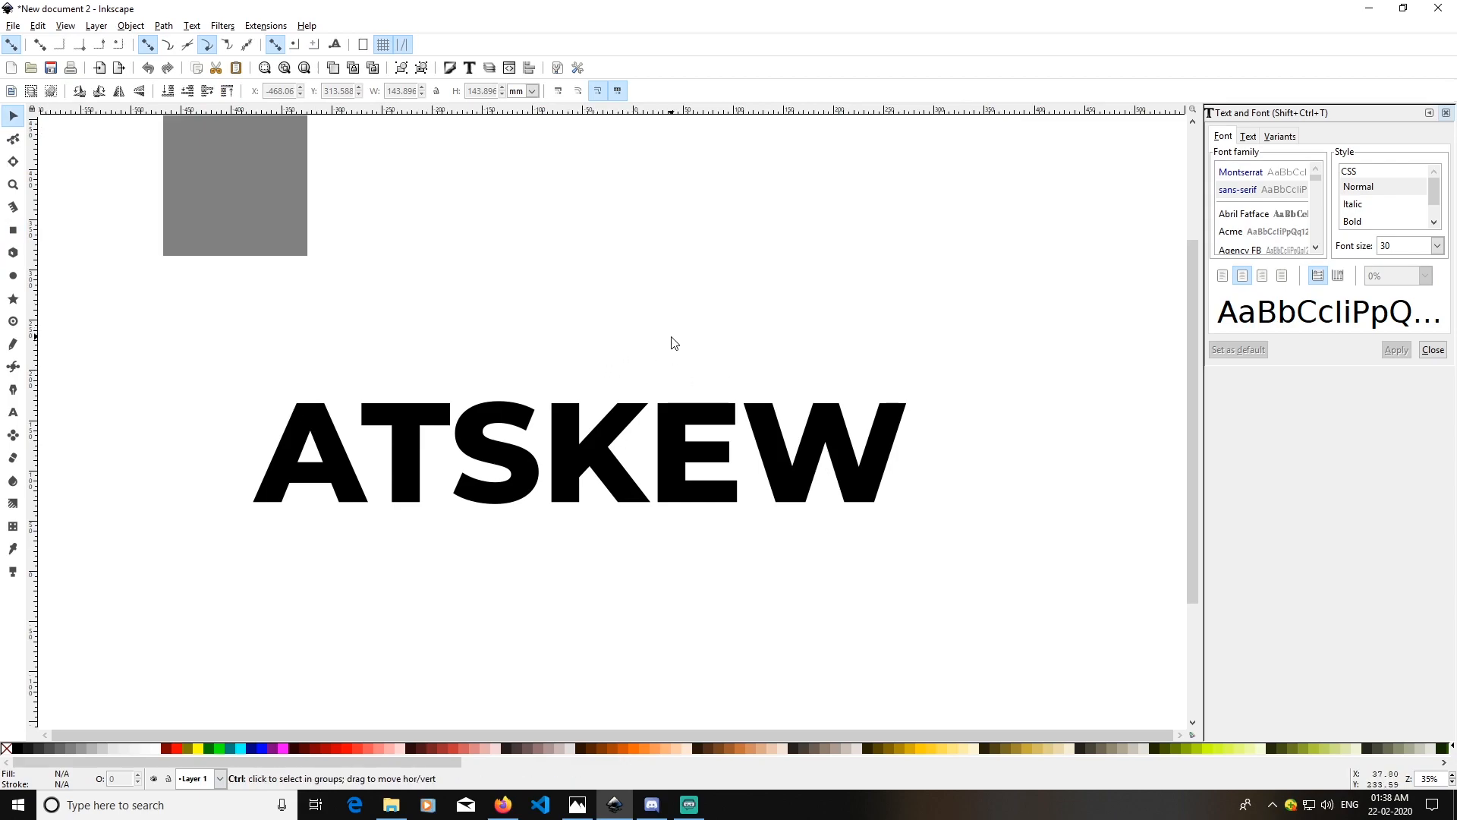
{"action": "scroll", "coordinate": [671, 343], "scroll_direction": "down", "scroll_amount": 2}
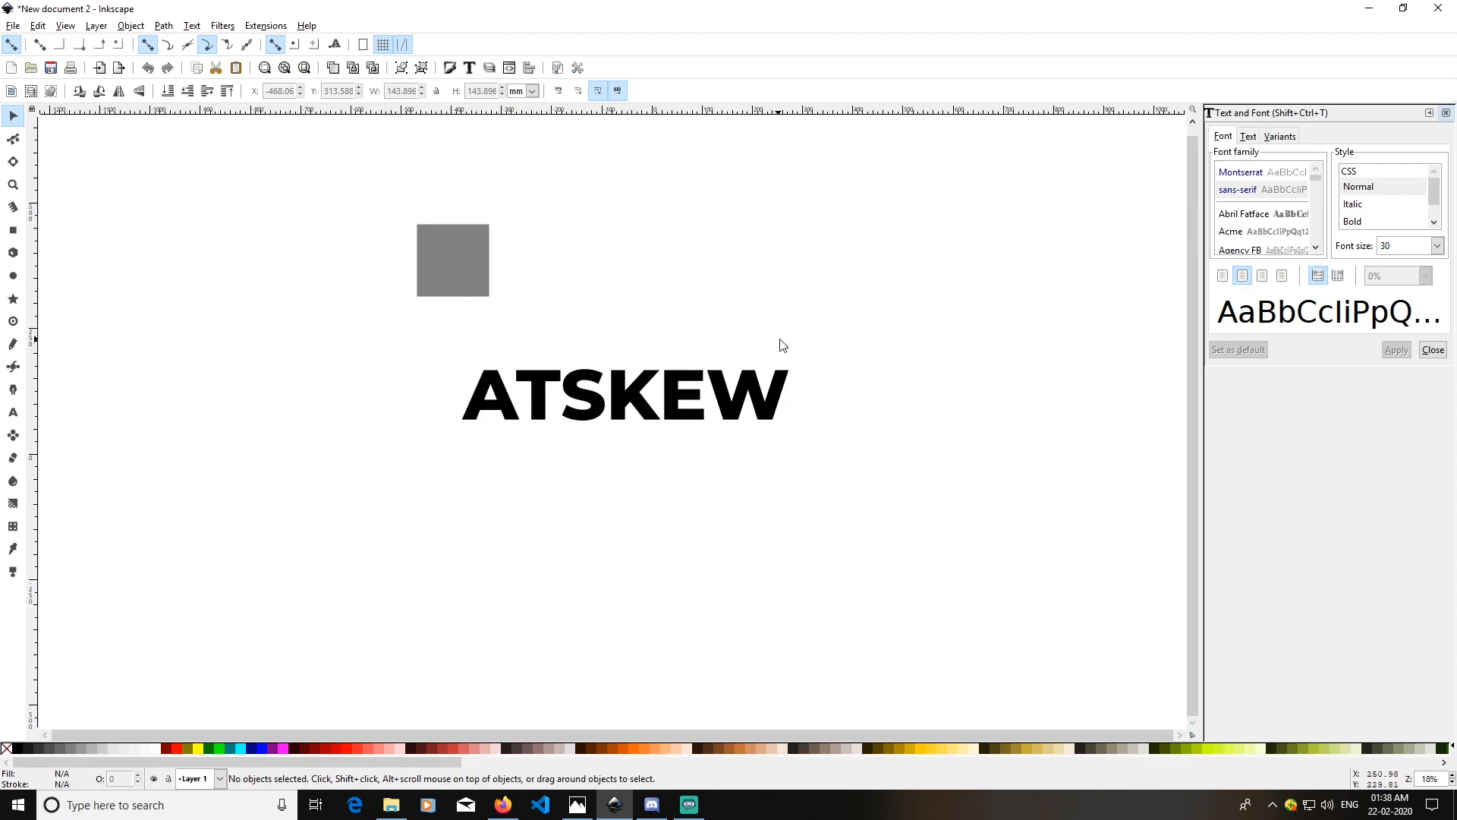
{"action": "left_click_drag", "start_coordinate": [757, 410], "coordinate": [728, 507]}
{"action": "left_click", "coordinate": [558, 307]}
{"action": "left_click", "coordinate": [431, 254]}
{"action": "left_click_drag", "start_coordinate": [449, 281], "coordinate": [298, 291]}
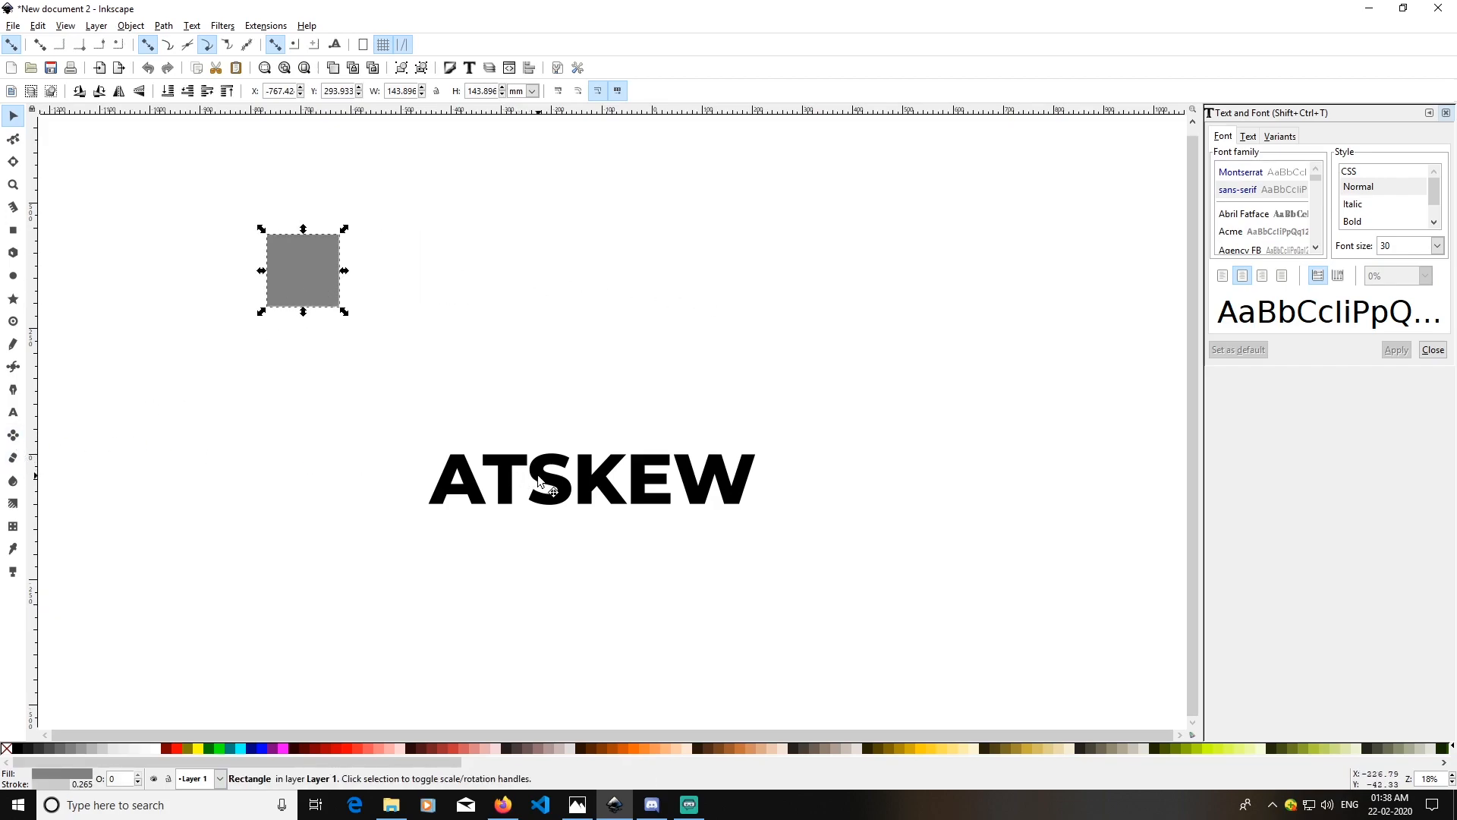
Convert the ATSKEW text to paths and ungroup it into separate letters.
{"action": "left_click", "coordinate": [538, 482]}
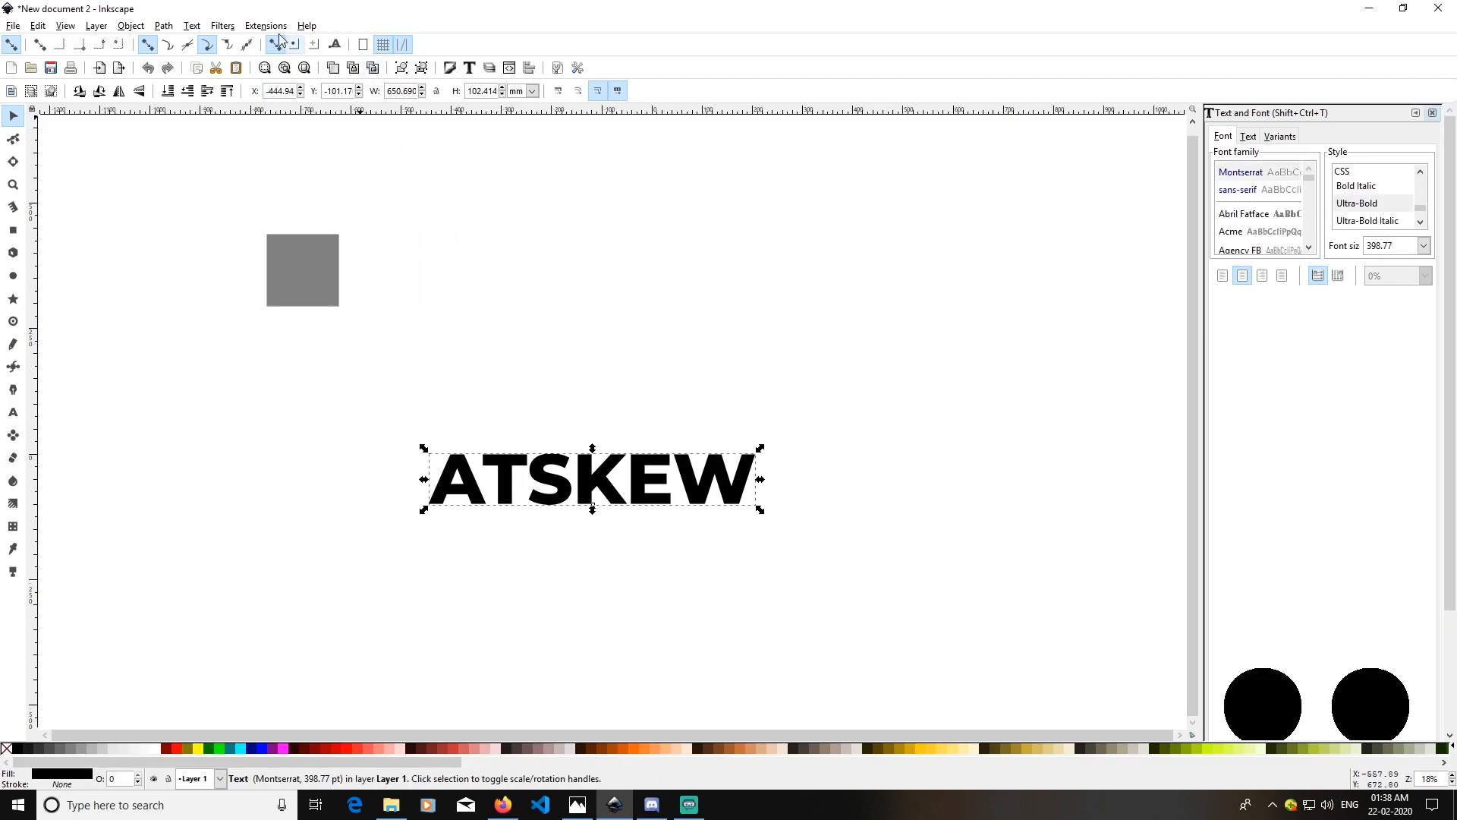
{"action": "left_click", "coordinate": [169, 26]}
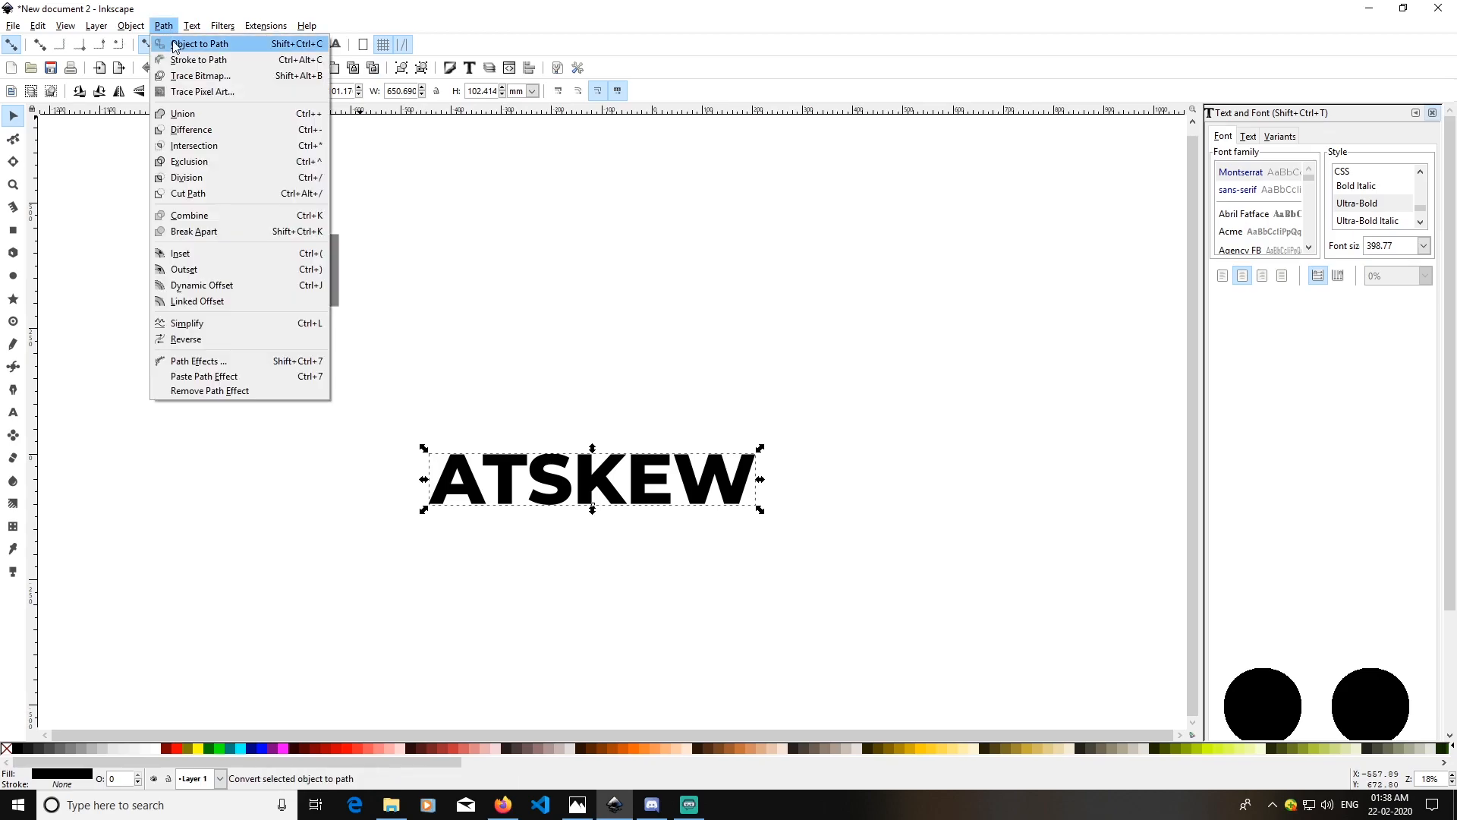
{"action": "left_click", "coordinate": [174, 47]}
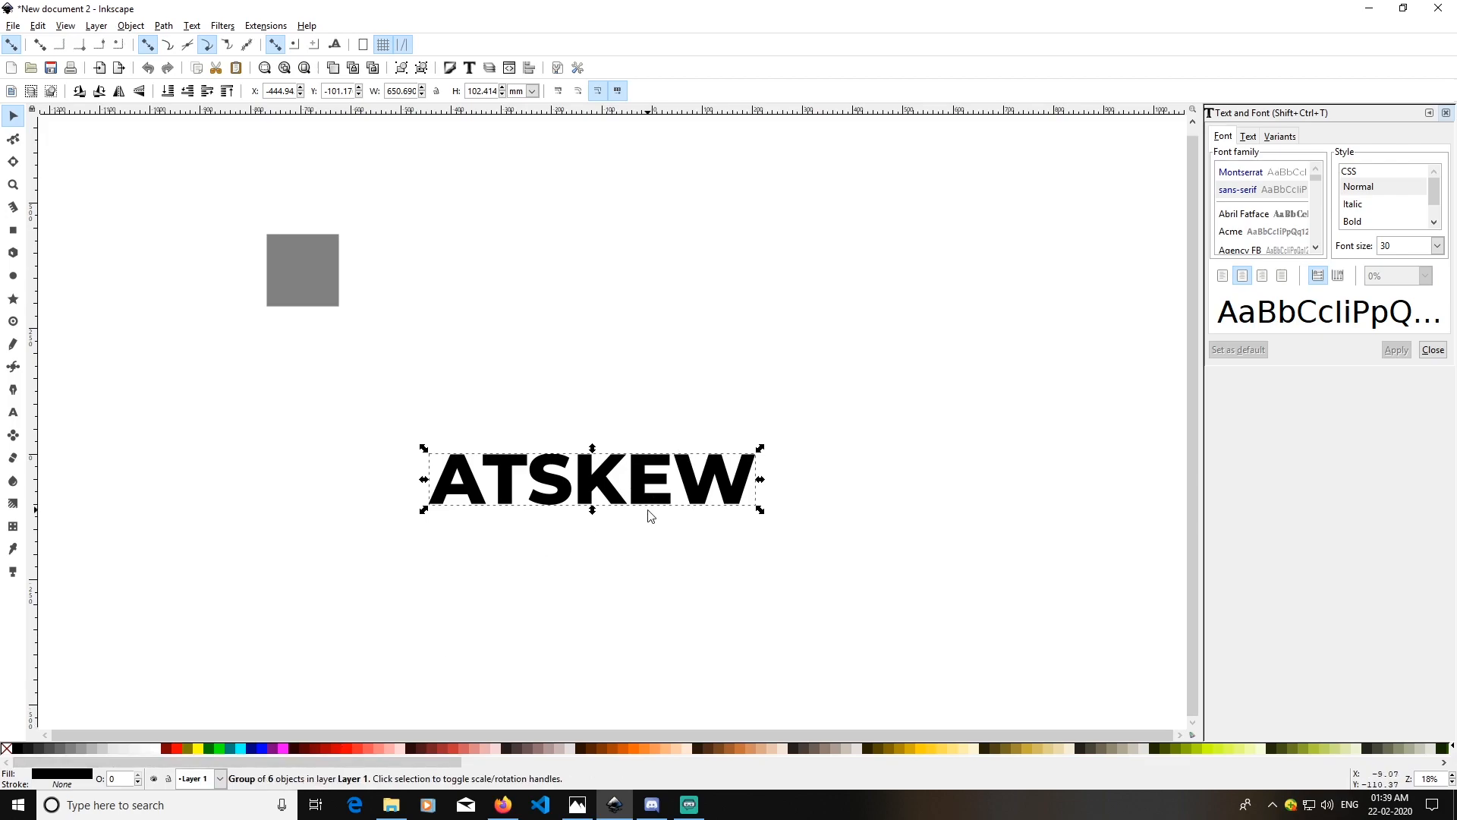
{"action": "left_click", "coordinate": [422, 69]}
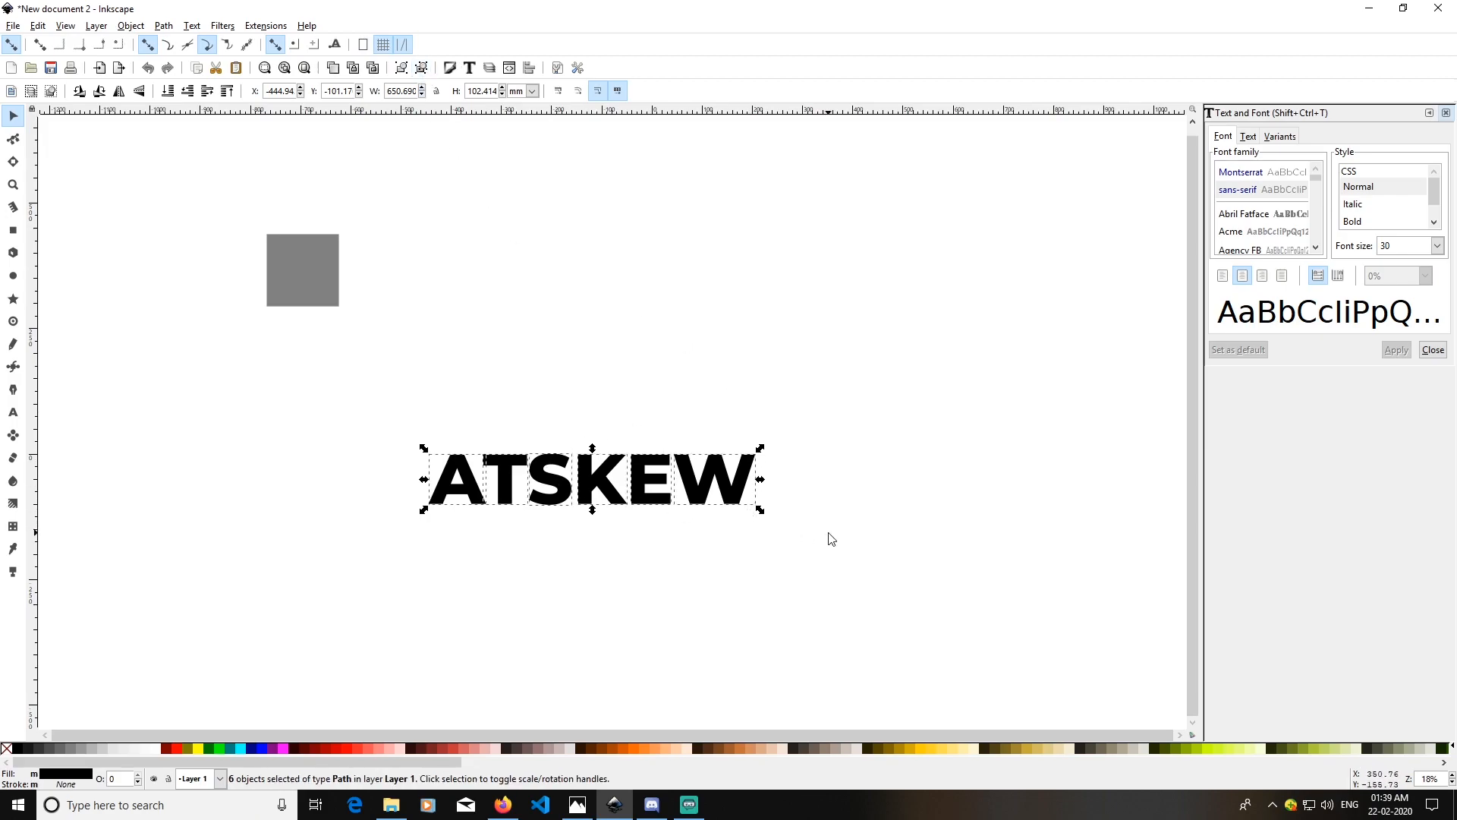
{"action": "left_click", "coordinate": [930, 562]}
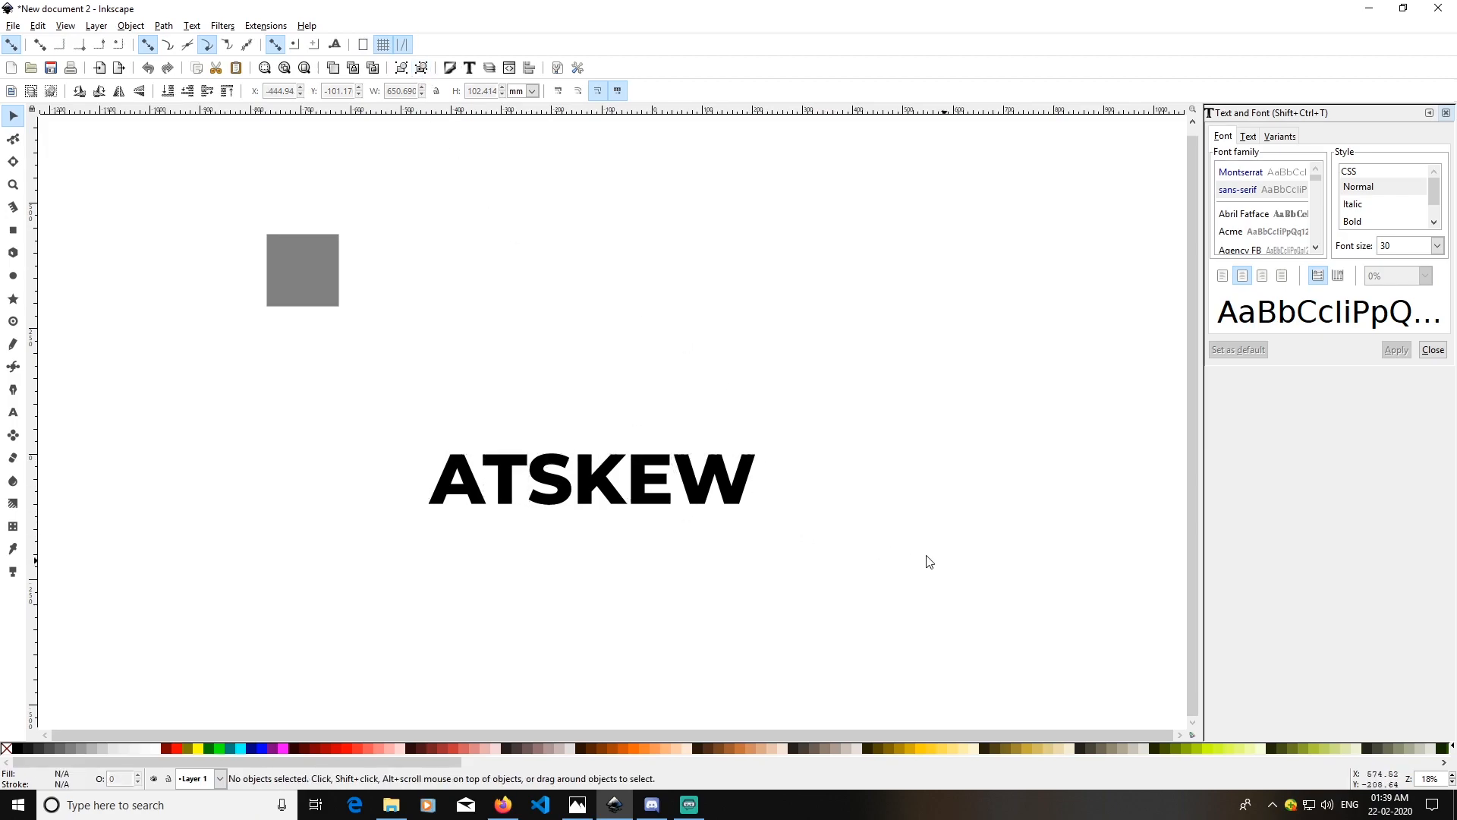
Move the W right until the letters span about 1001 mm, then distribute all six letters with equal horizontal gaps.
{"action": "left_click", "coordinate": [717, 490]}
{"action": "key", "text": "ctrl"}
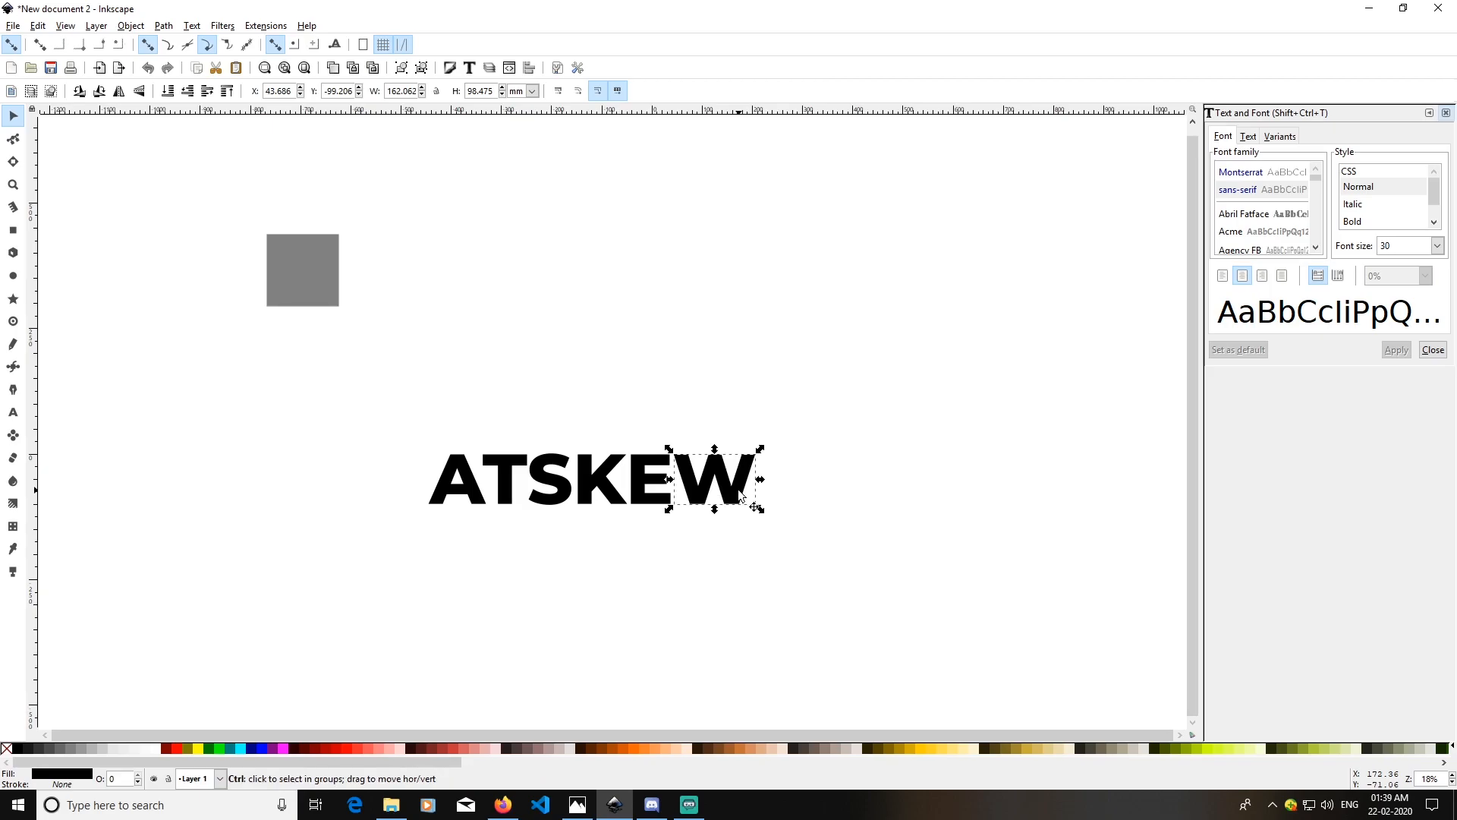
{"action": "left_click_drag", "start_coordinate": [718, 481], "coordinate": [924, 494]}
{"action": "left_click_drag", "start_coordinate": [1025, 566], "coordinate": [365, 383]}
{"action": "left_click", "coordinate": [529, 68]}
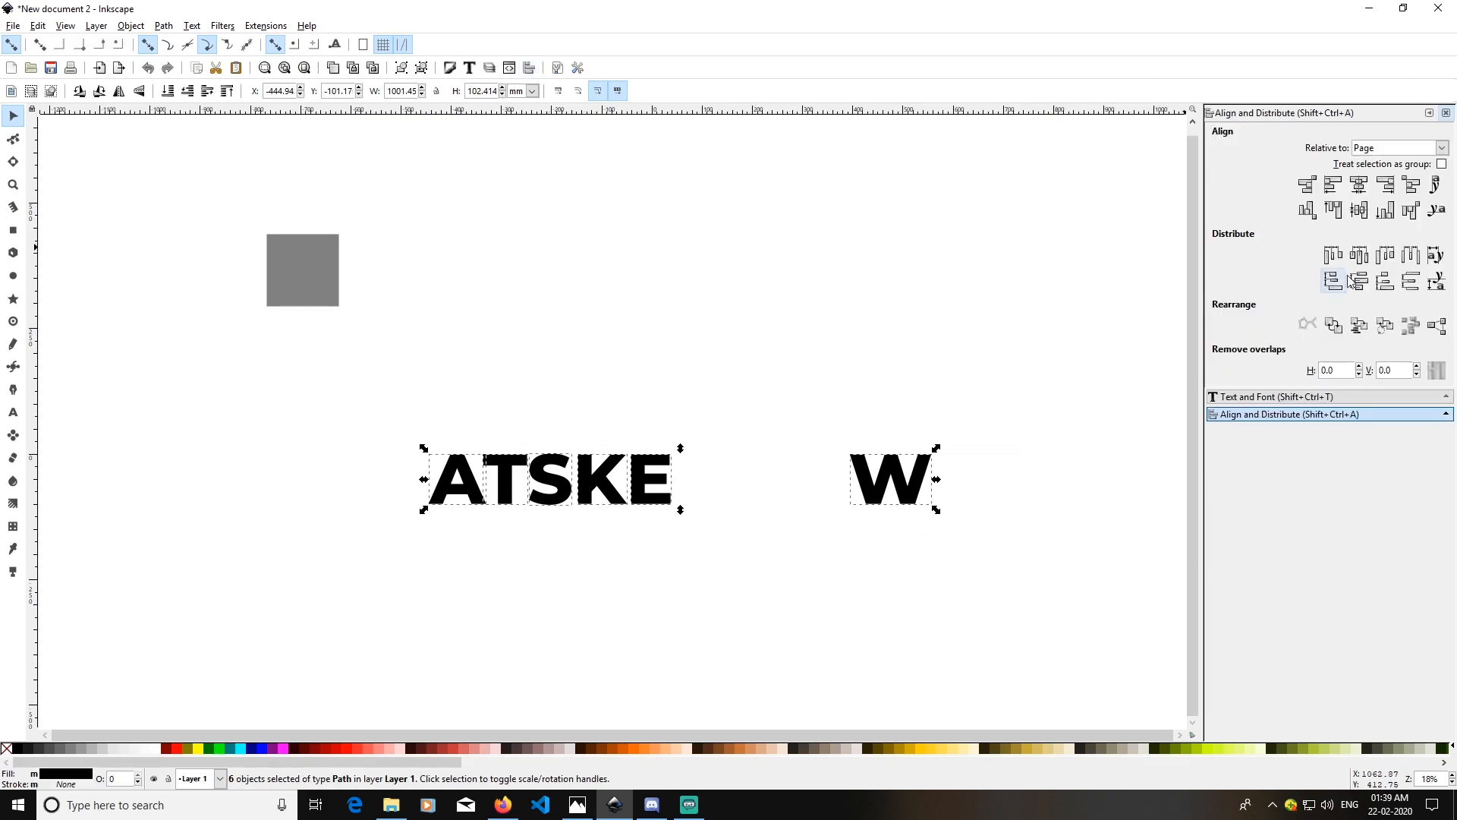
{"action": "left_click", "coordinate": [1412, 257]}
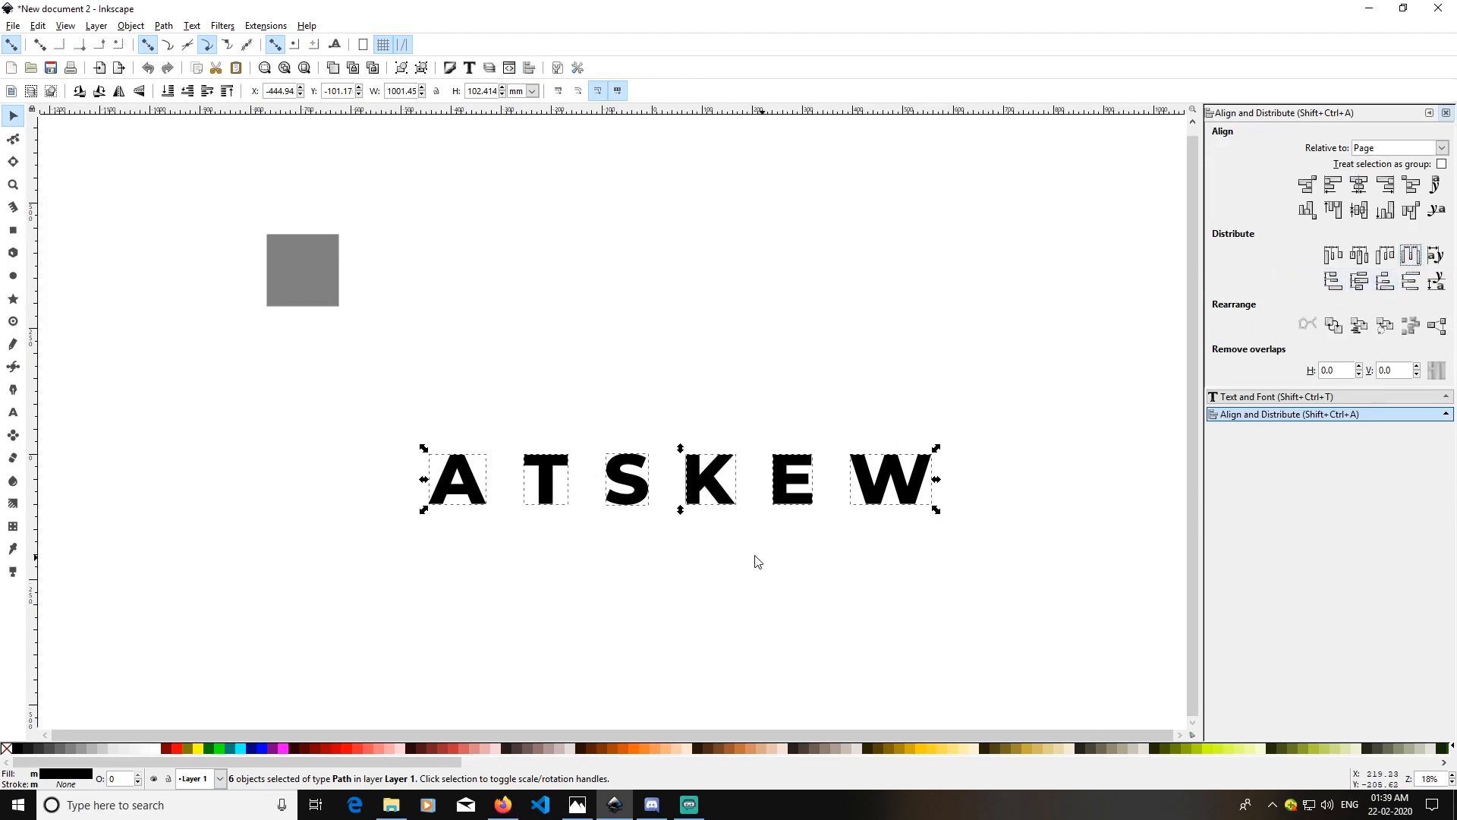
{"action": "left_click", "coordinate": [664, 570]}
Draw a closed triangle about 120 mm wide and 151 mm high over the right part of the A and fill it dark grey.
{"action": "scroll", "coordinate": [729, 570], "scroll_direction": "up", "scroll_amount": 1}
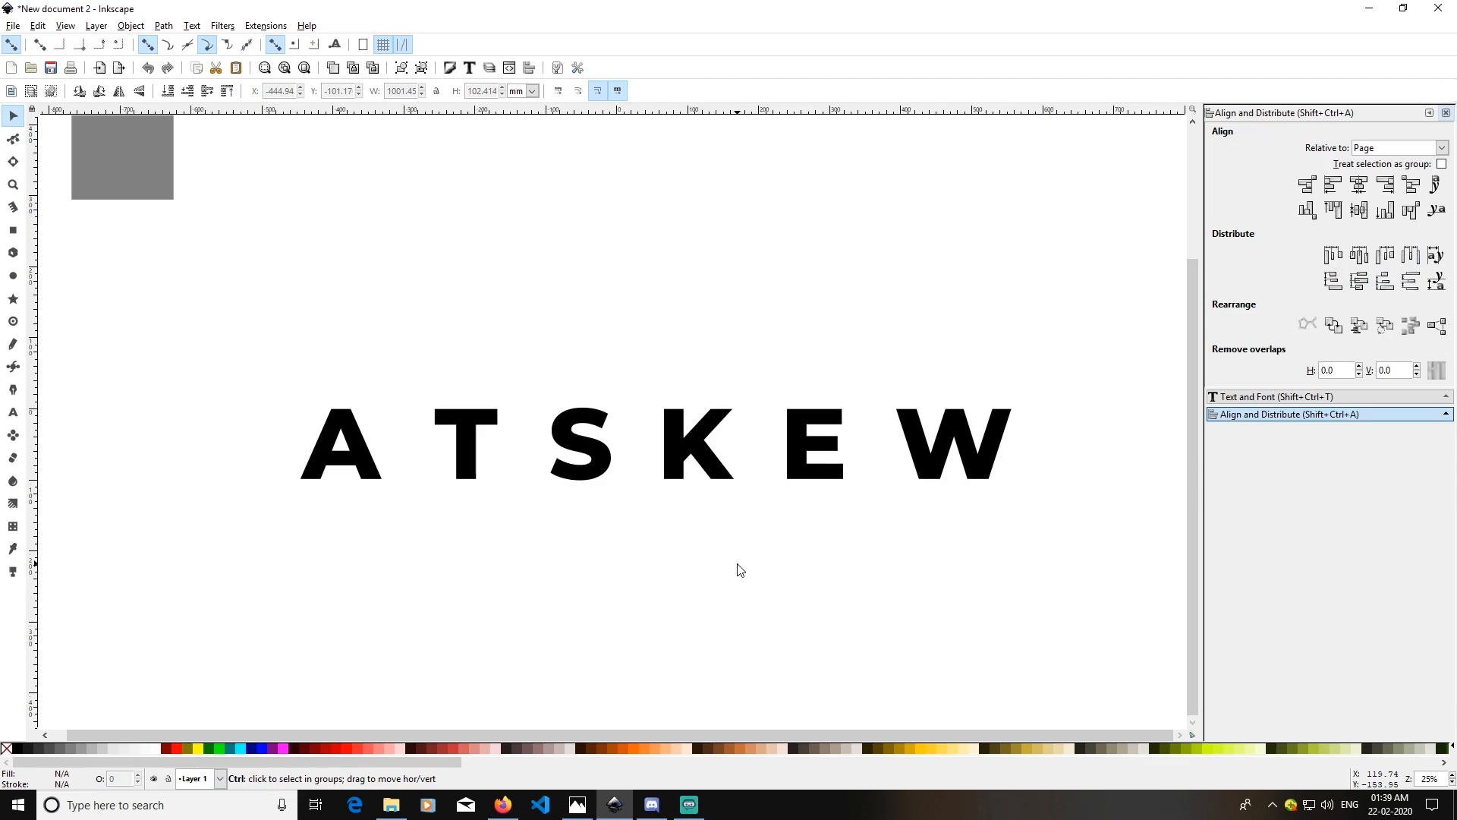
{"action": "scroll", "coordinate": [785, 566], "scroll_direction": "up", "scroll_amount": 1}
{"action": "mouse_move", "coordinate": [749, 547]}
{"action": "left_mouse_down"}
{"action": "mouse_move", "coordinate": [776, 552]}
{"action": "mouse_move", "coordinate": [761, 549]}
{"action": "left_mouse_up"}
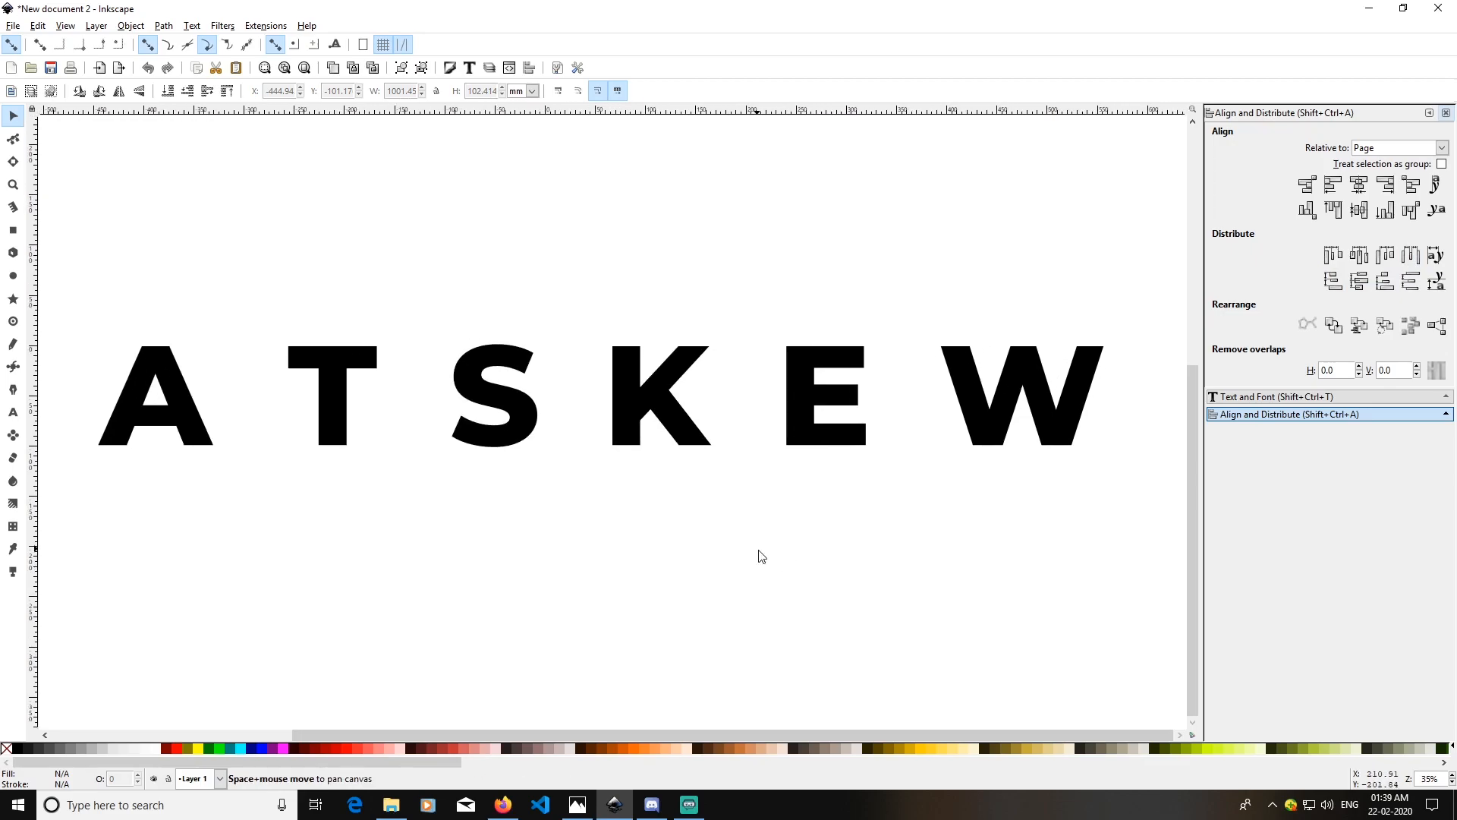
{"action": "left_click", "coordinate": [18, 369]}
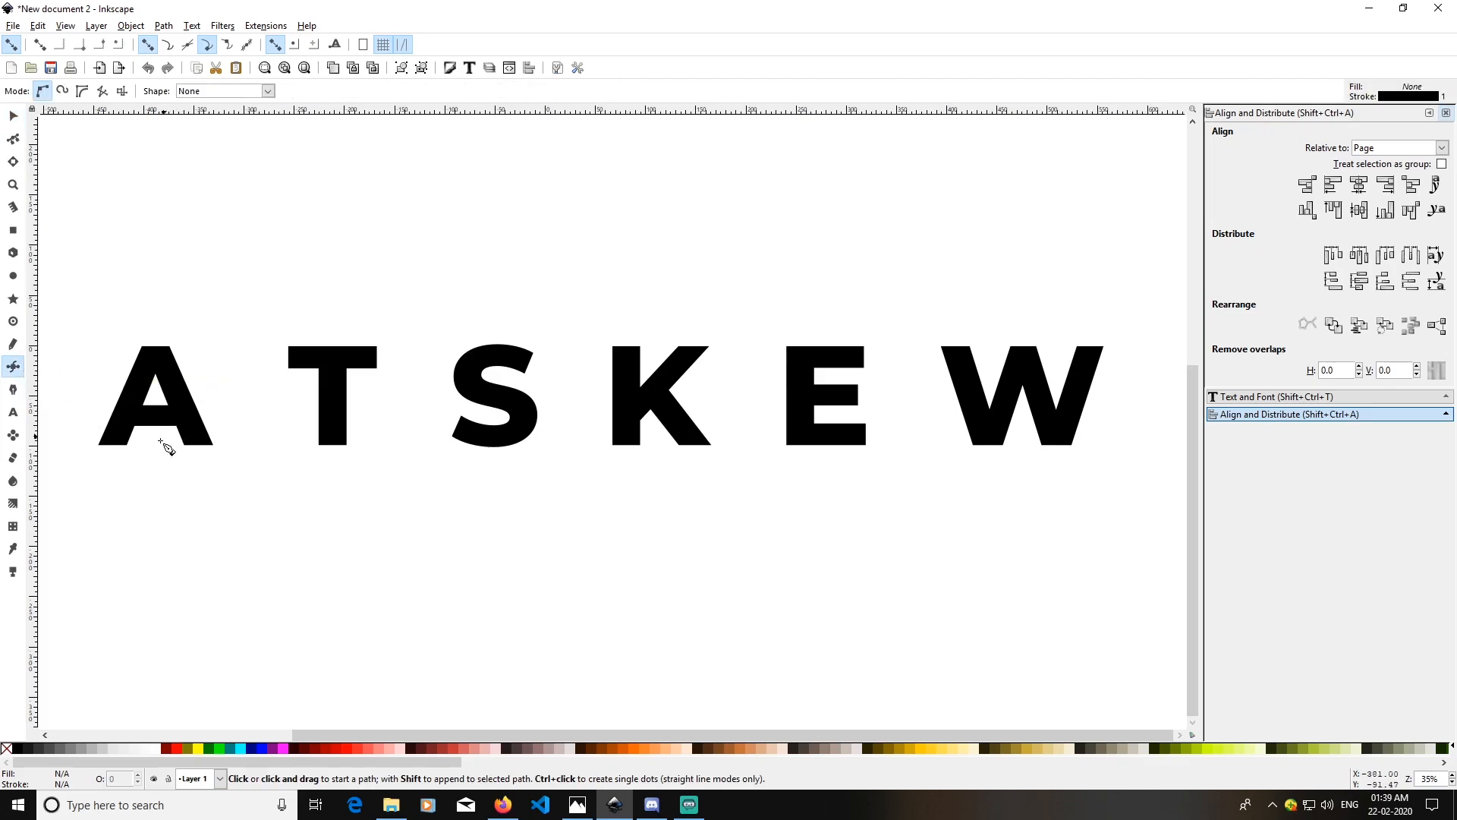
{"action": "left_click", "coordinate": [123, 471]}
{"action": "left_click", "coordinate": [199, 327]}
{"action": "left_click", "coordinate": [242, 476]}
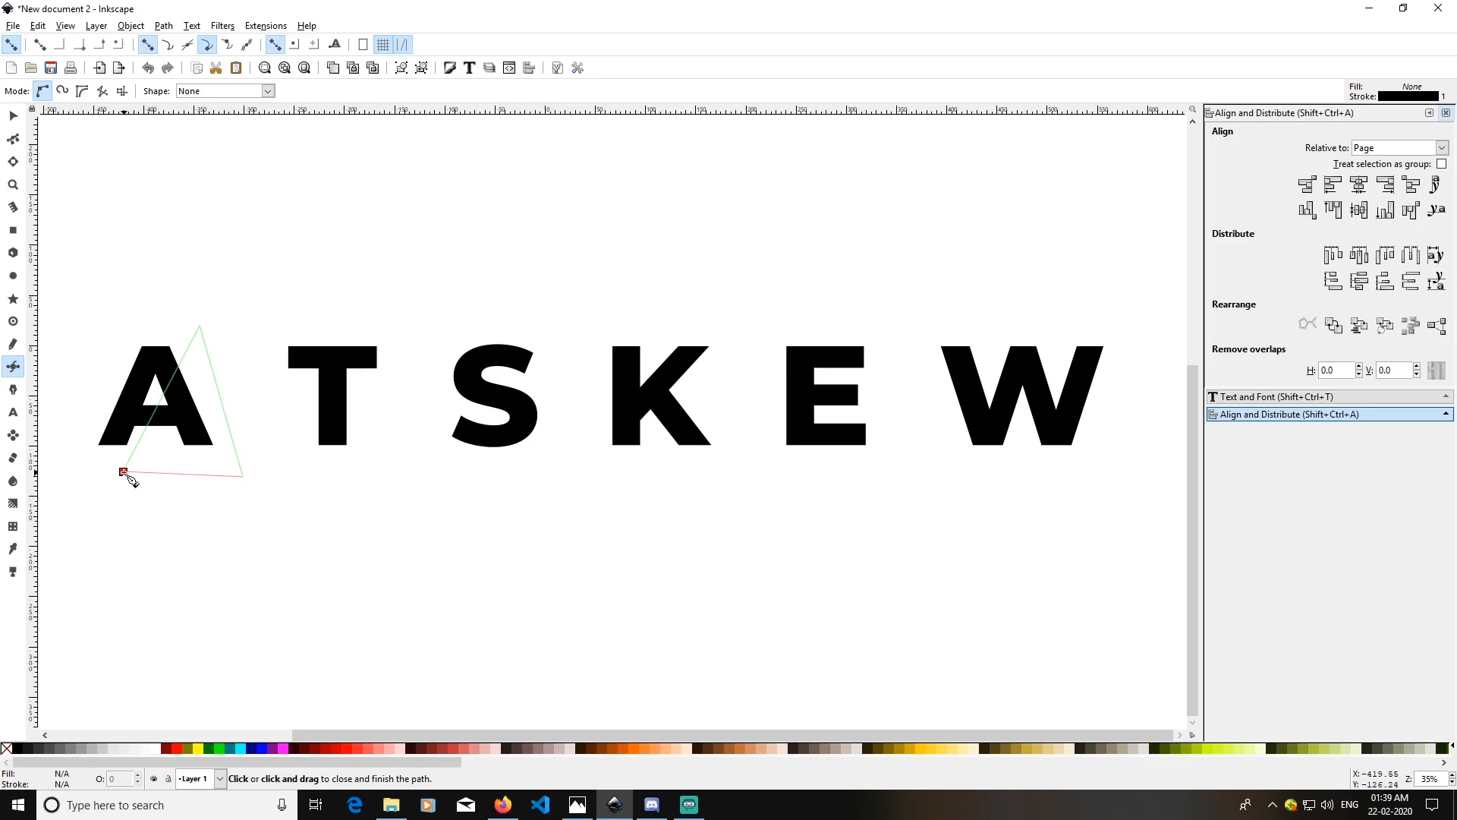
{"action": "left_click", "coordinate": [124, 472]}
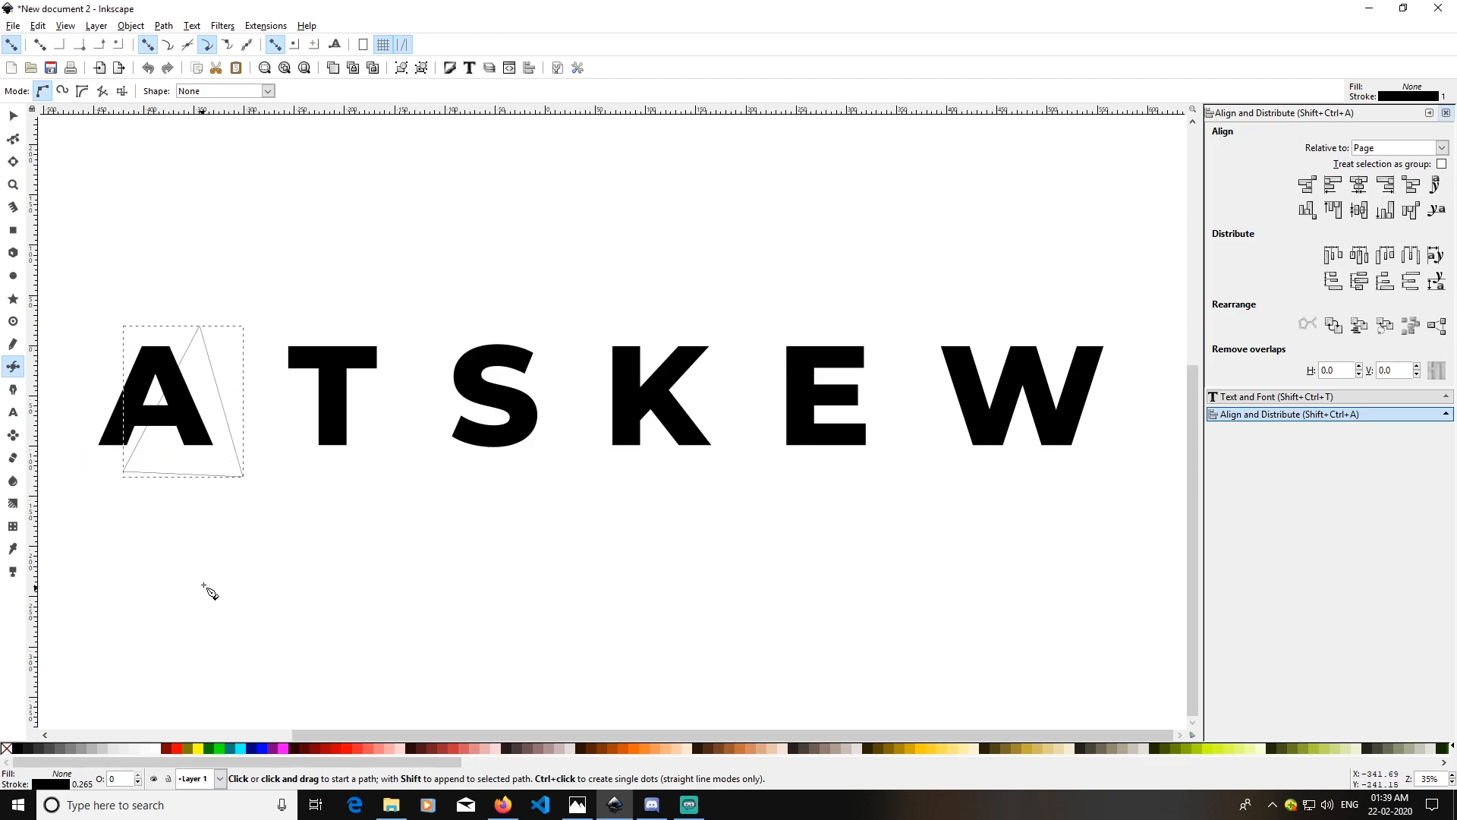
{"action": "left_click", "coordinate": [39, 749]}
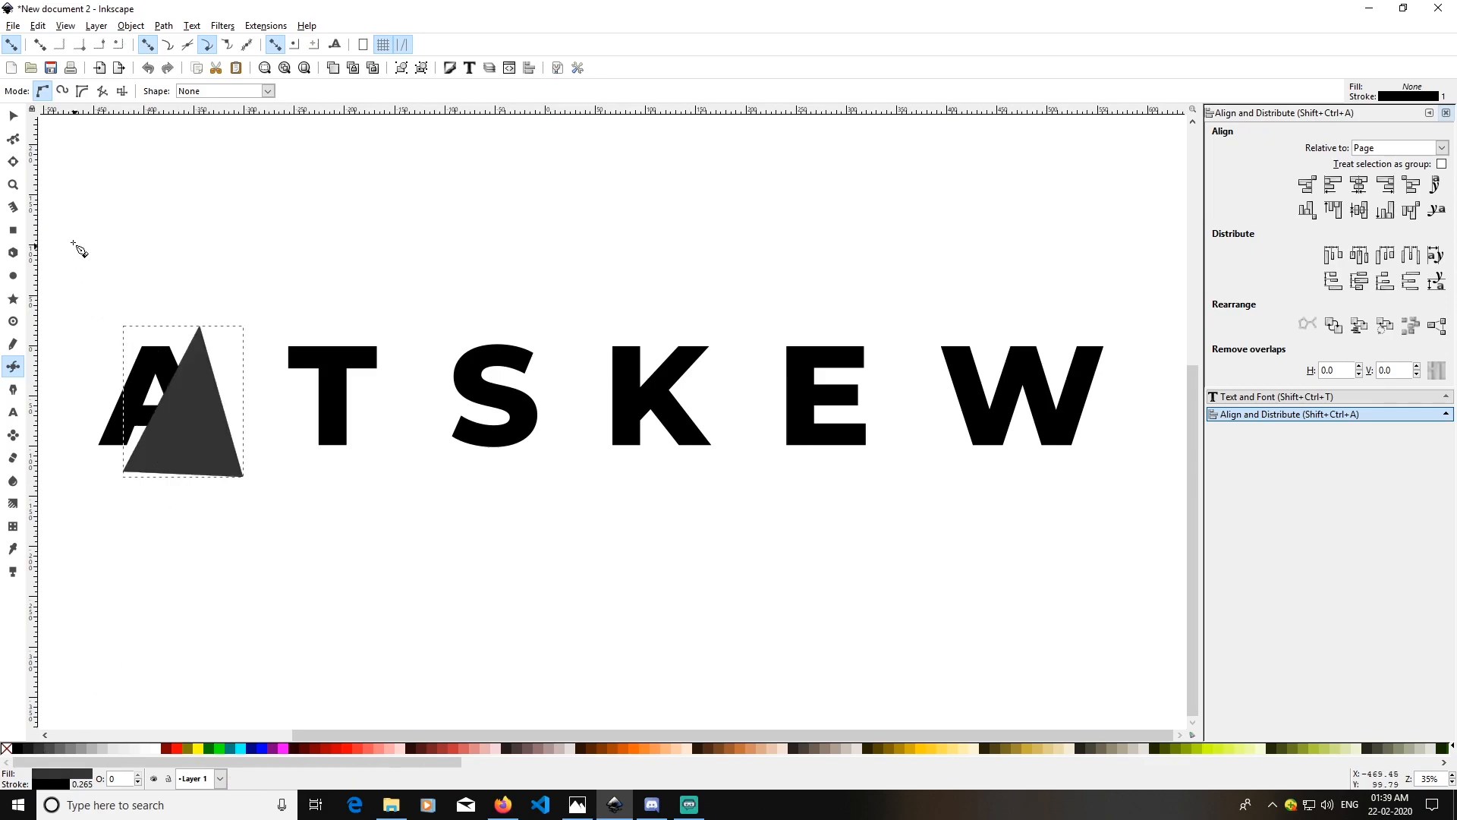
Divide the letter A with the dark grey triangle using the Division path operation.
{"action": "left_click", "coordinate": [11, 120]}
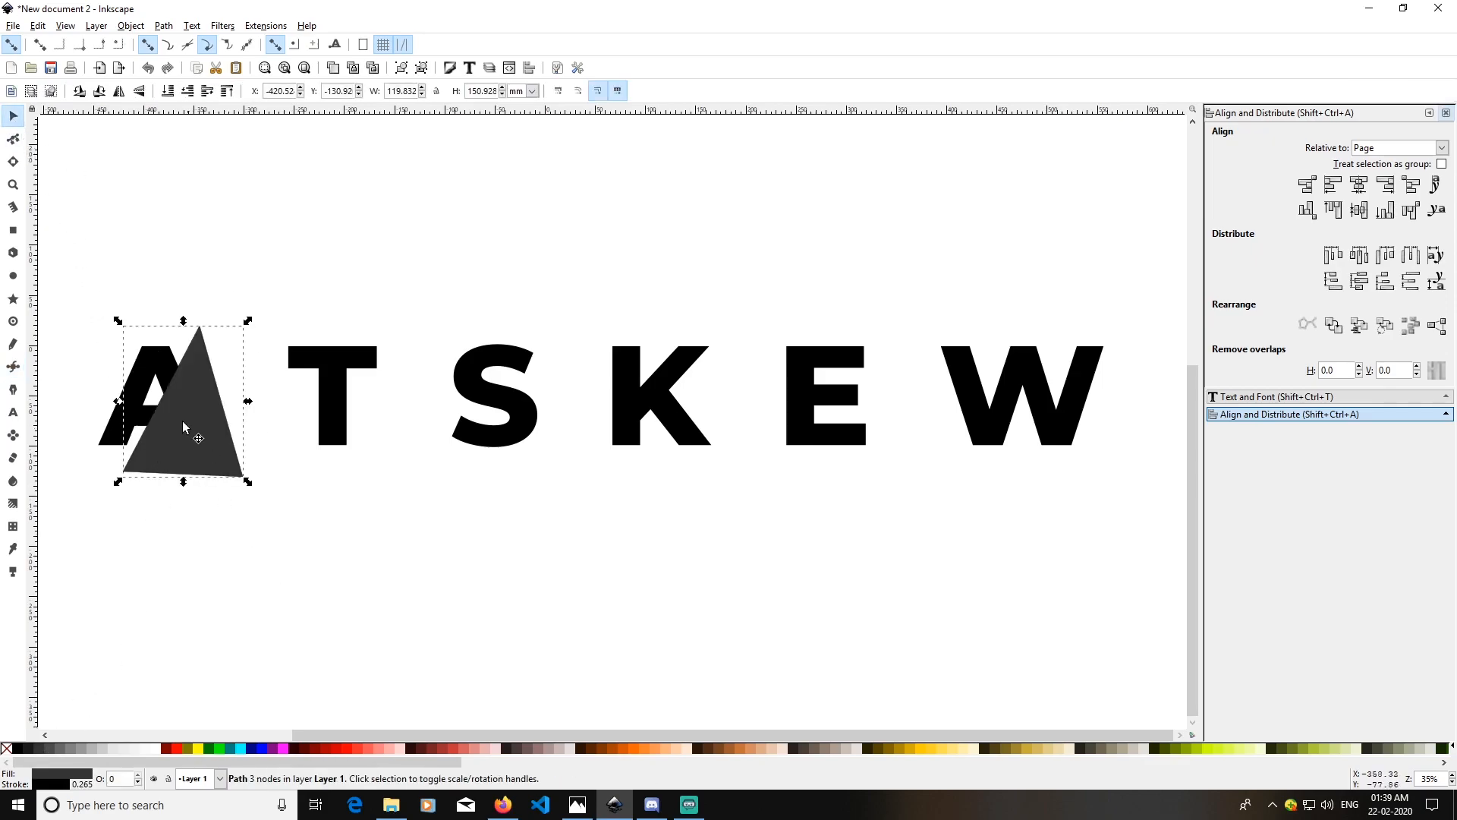
{"action": "left_click", "coordinate": [114, 440]}
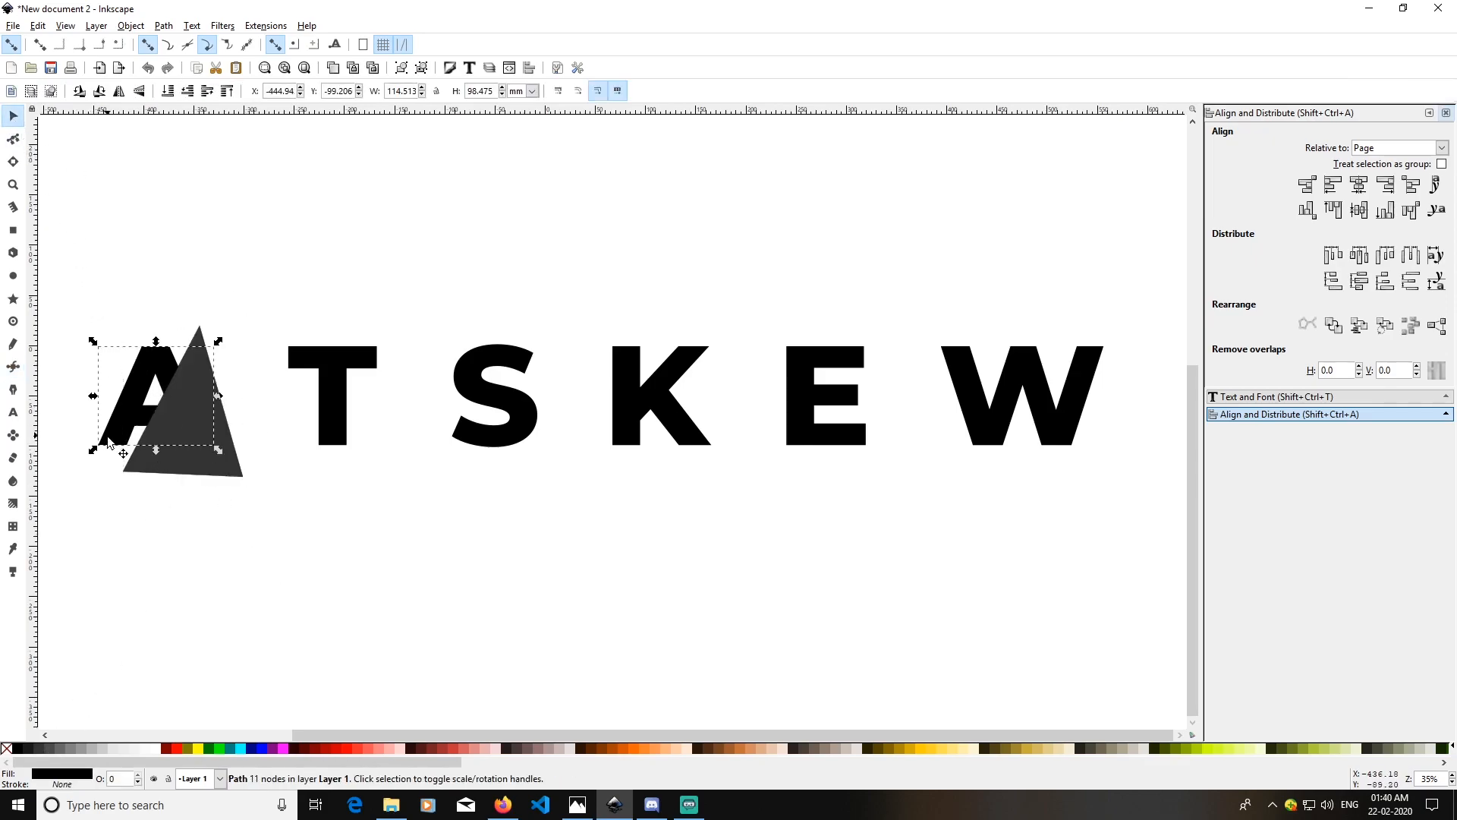
{"action": "left_click", "coordinate": [219, 477], "text": "shift"}
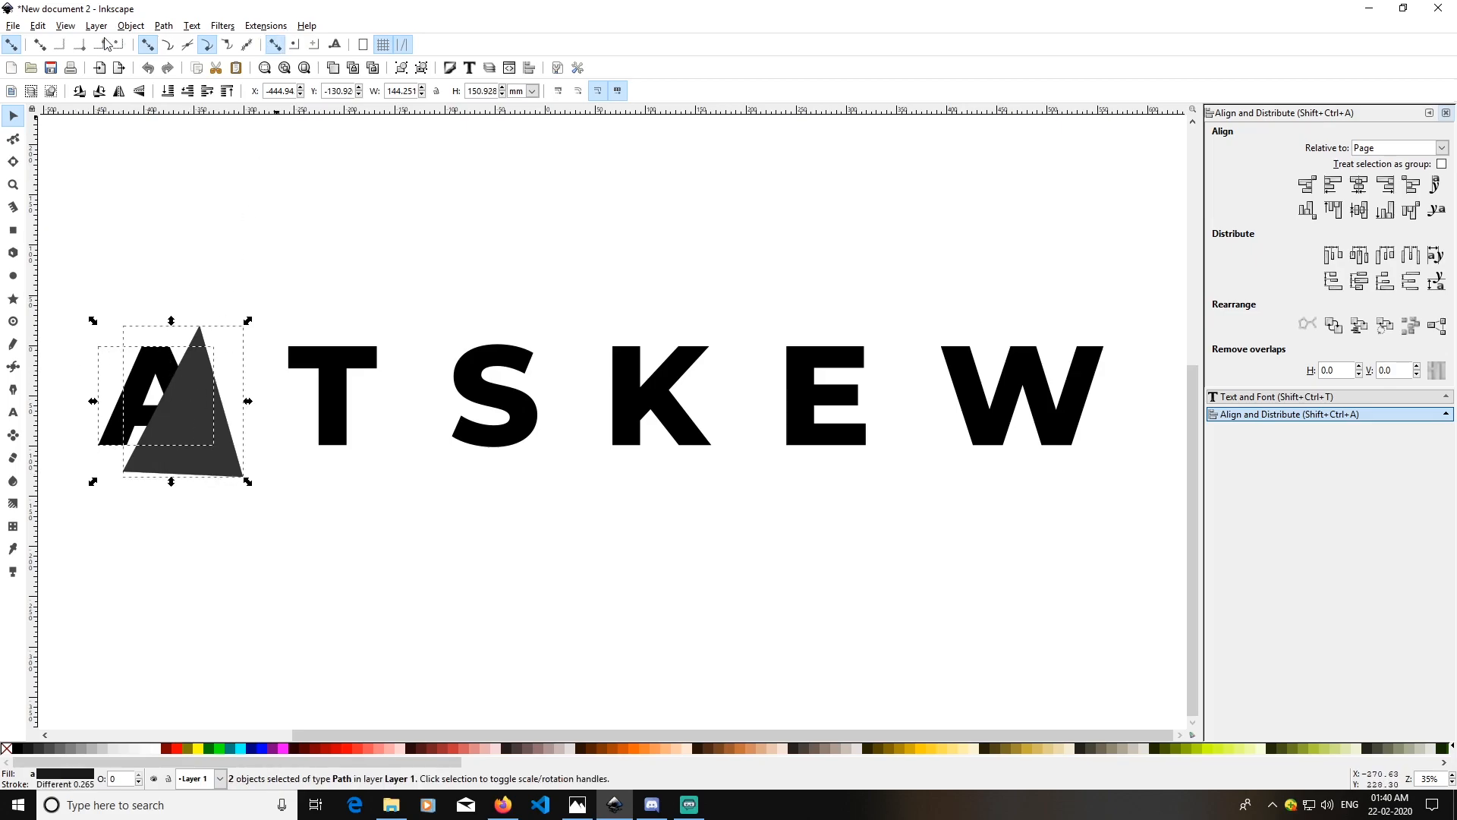
{"action": "left_click", "coordinate": [163, 25]}
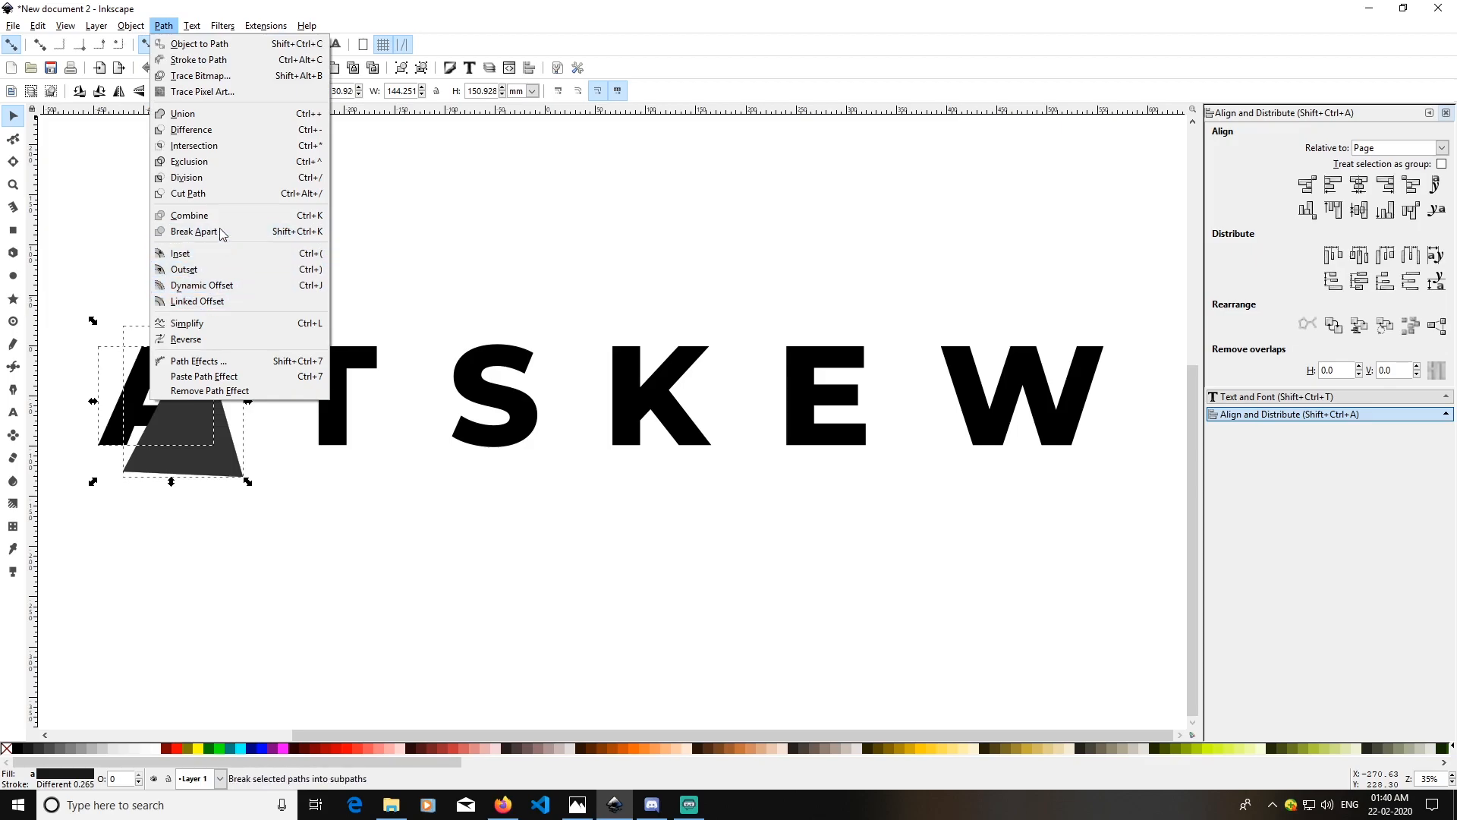
{"action": "left_click", "coordinate": [208, 178]}
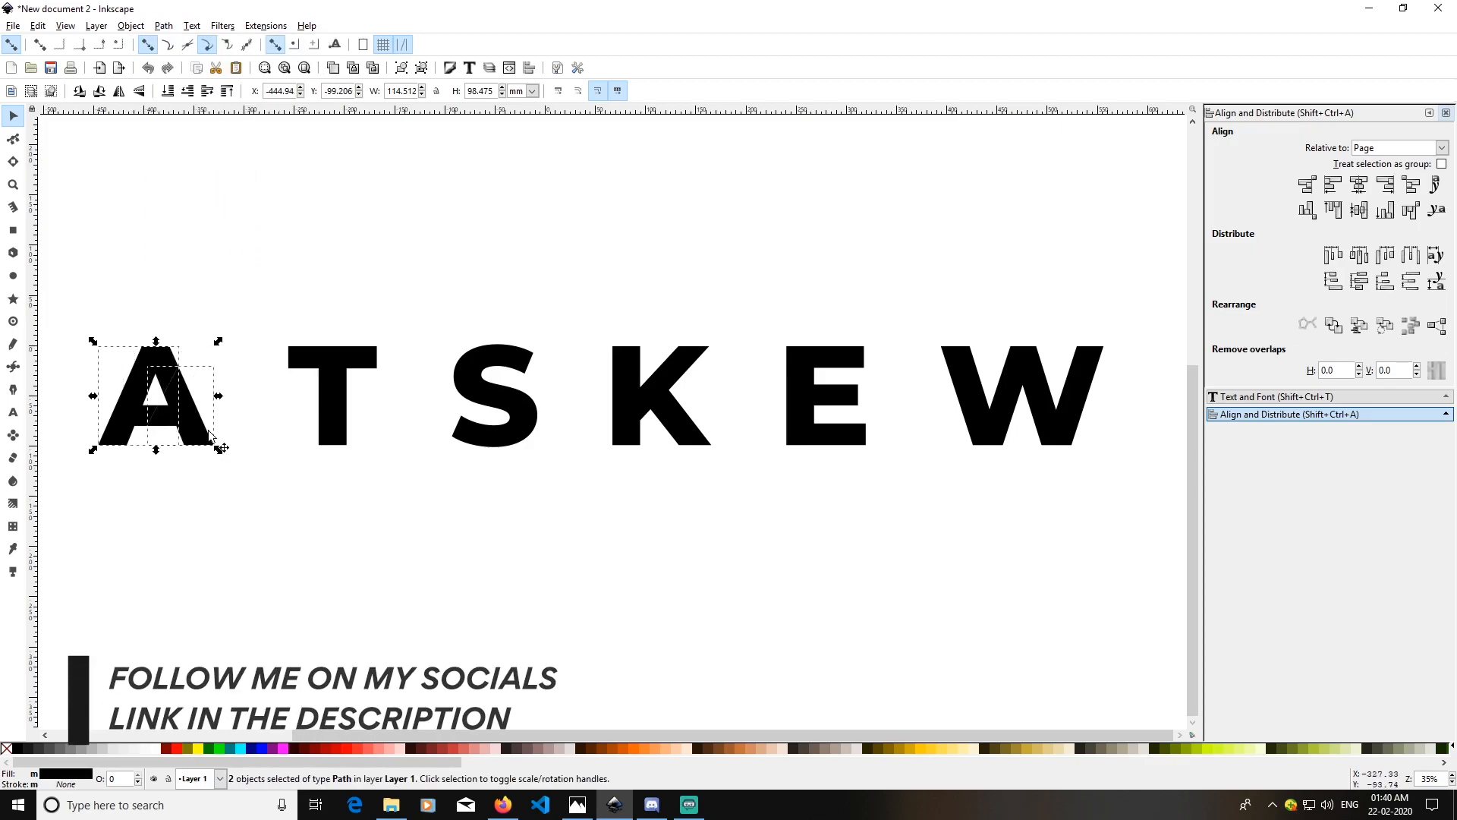
{"action": "left_click", "coordinate": [278, 506]}
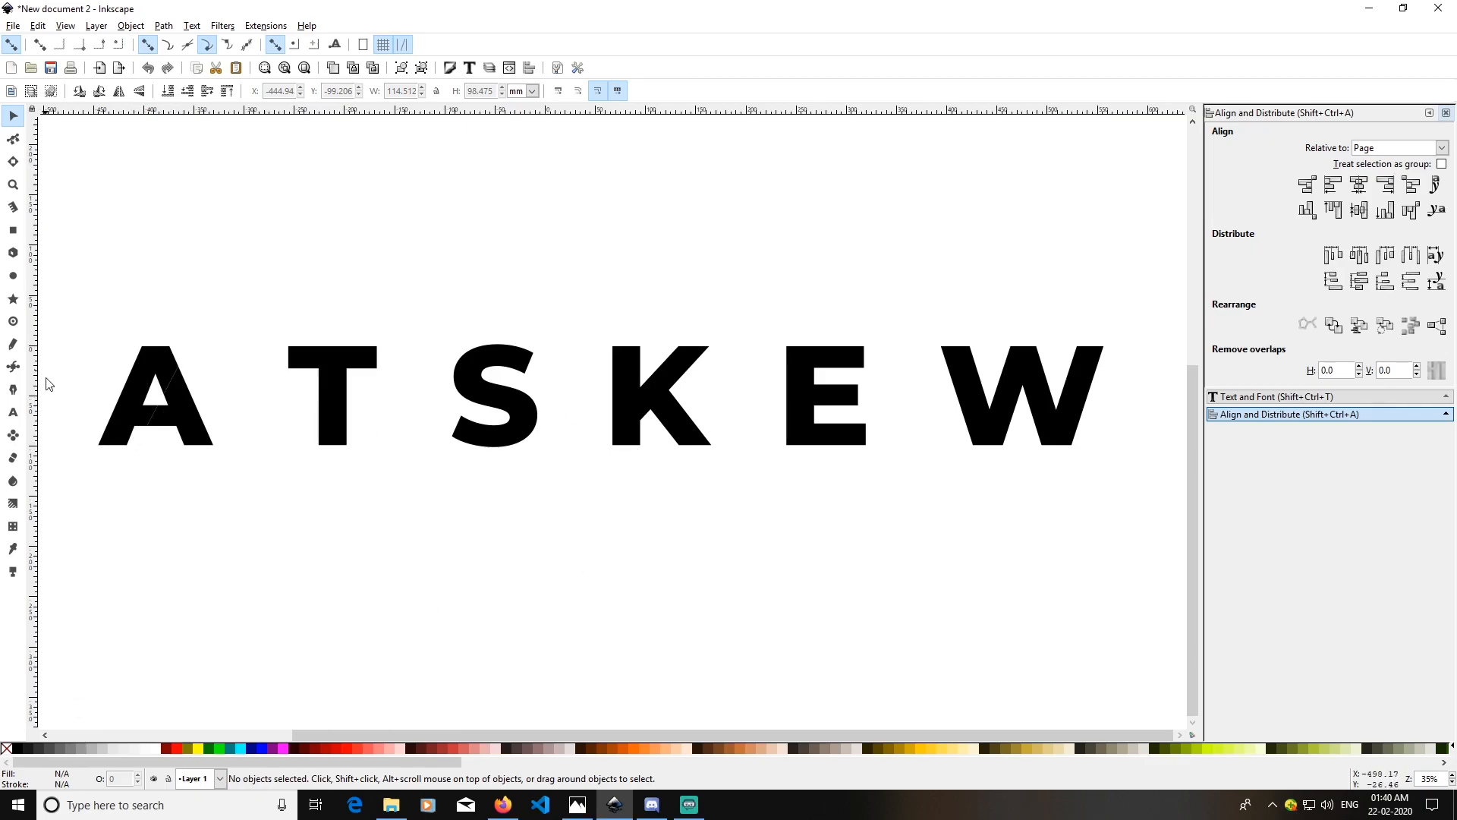
Draw a closed four-sided shape over the upper-right part of the T and fill it grey.
{"action": "left_click", "coordinate": [13, 366]}
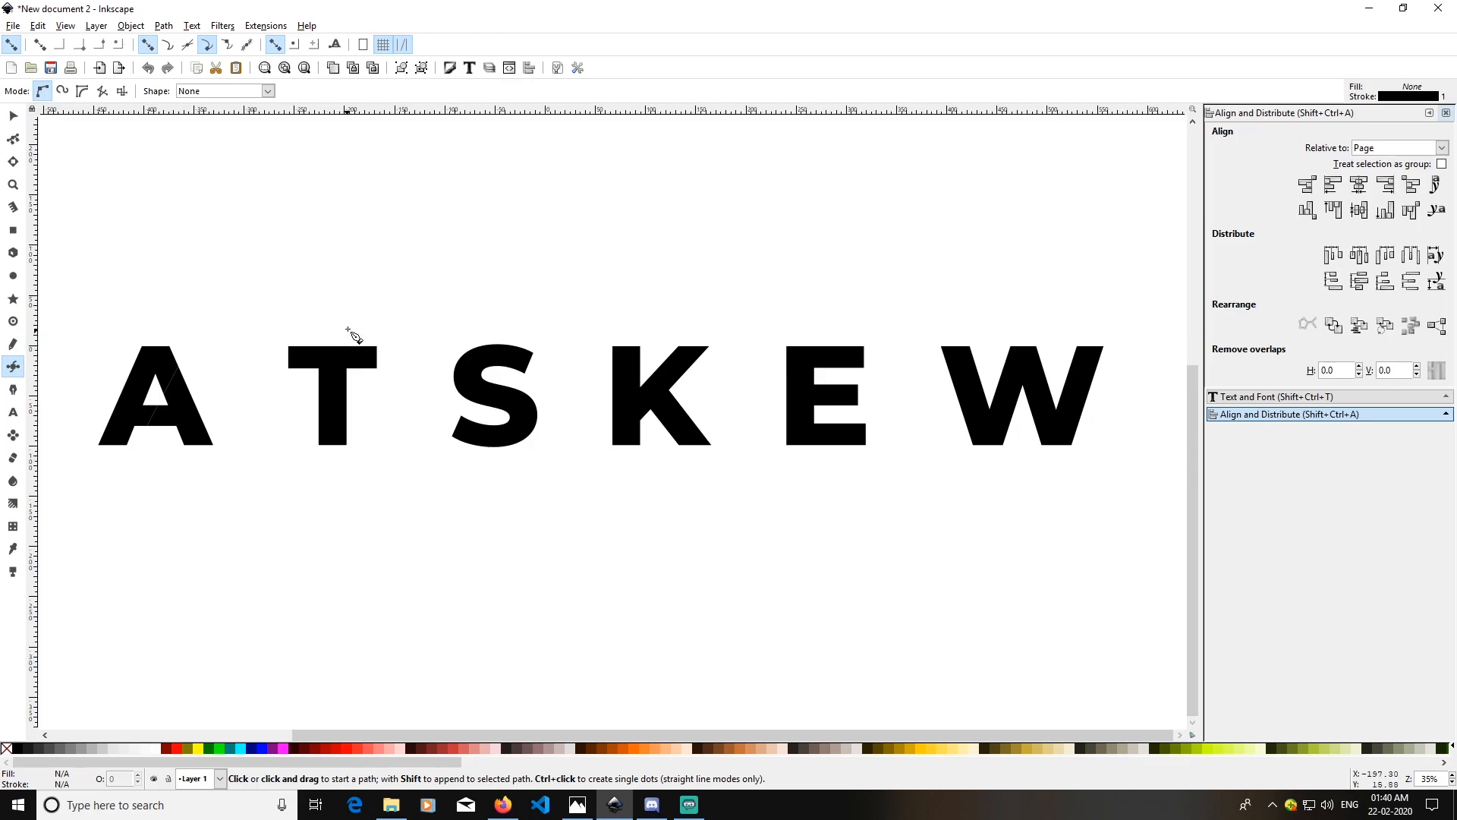
{"action": "left_click", "coordinate": [317, 319]}
{"action": "left_click", "coordinate": [377, 396]}
{"action": "left_click", "coordinate": [432, 357]}
{"action": "left_click", "coordinate": [406, 278]}
{"action": "left_click", "coordinate": [316, 319]}
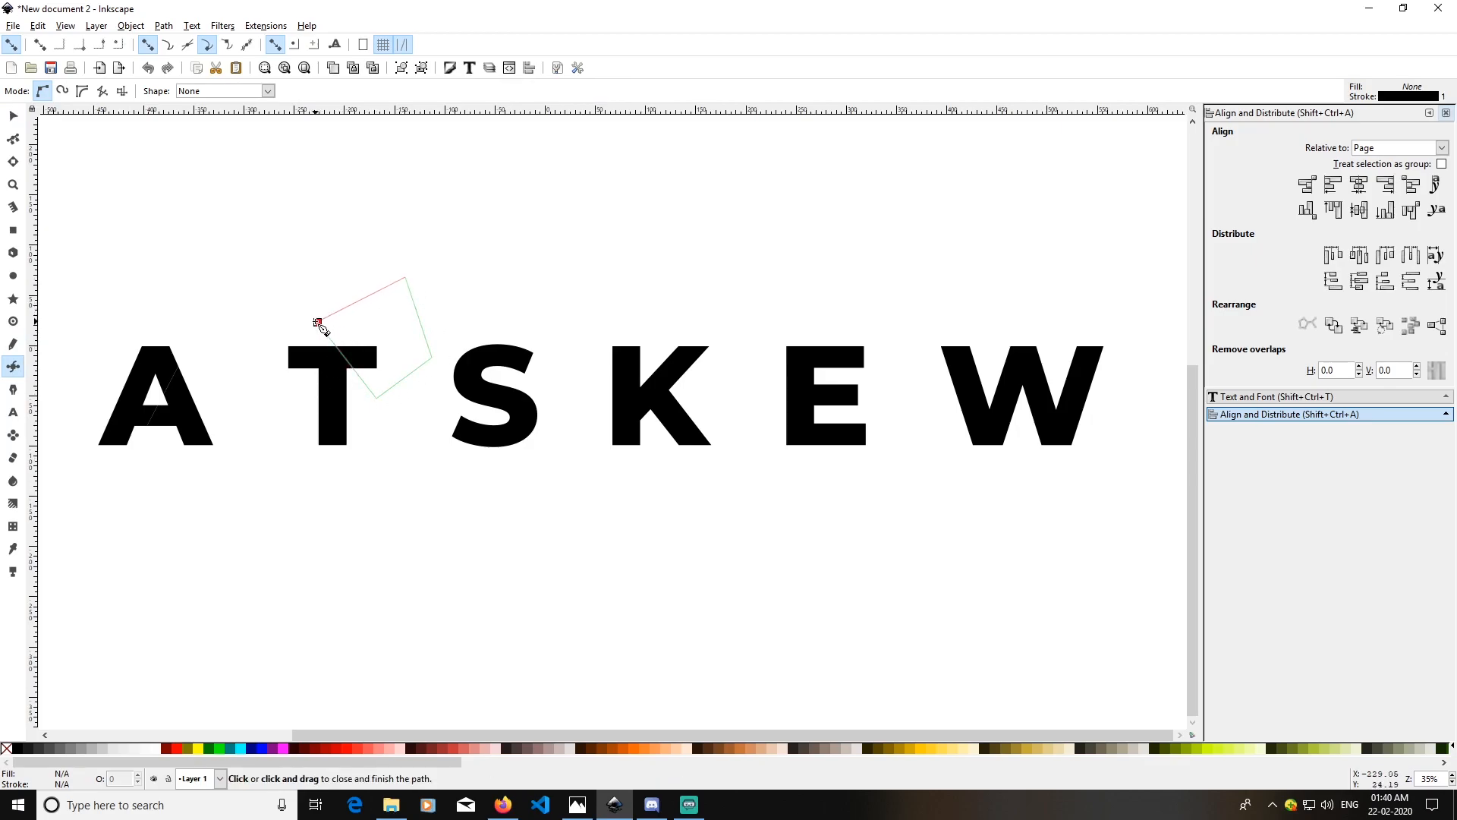
{"action": "left_click", "coordinate": [63, 752]}
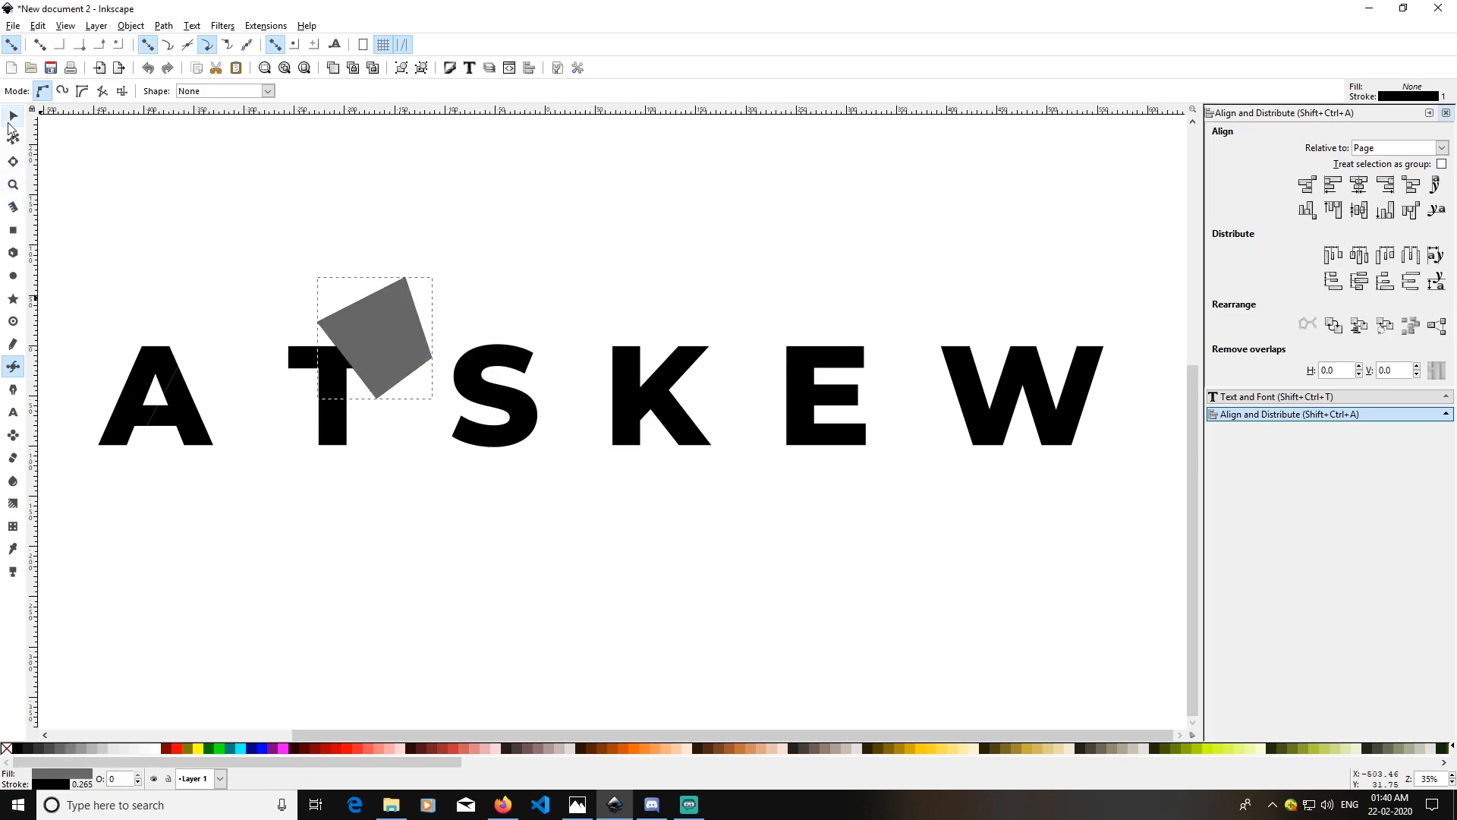
Divide the letter T with the grey shape overlapping its upper-right corner.
{"action": "left_click", "coordinate": [13, 115]}
{"action": "left_click", "coordinate": [402, 535]}
{"action": "left_click", "coordinate": [326, 422]}
{"action": "left_click", "coordinate": [393, 317], "text": "shift"}
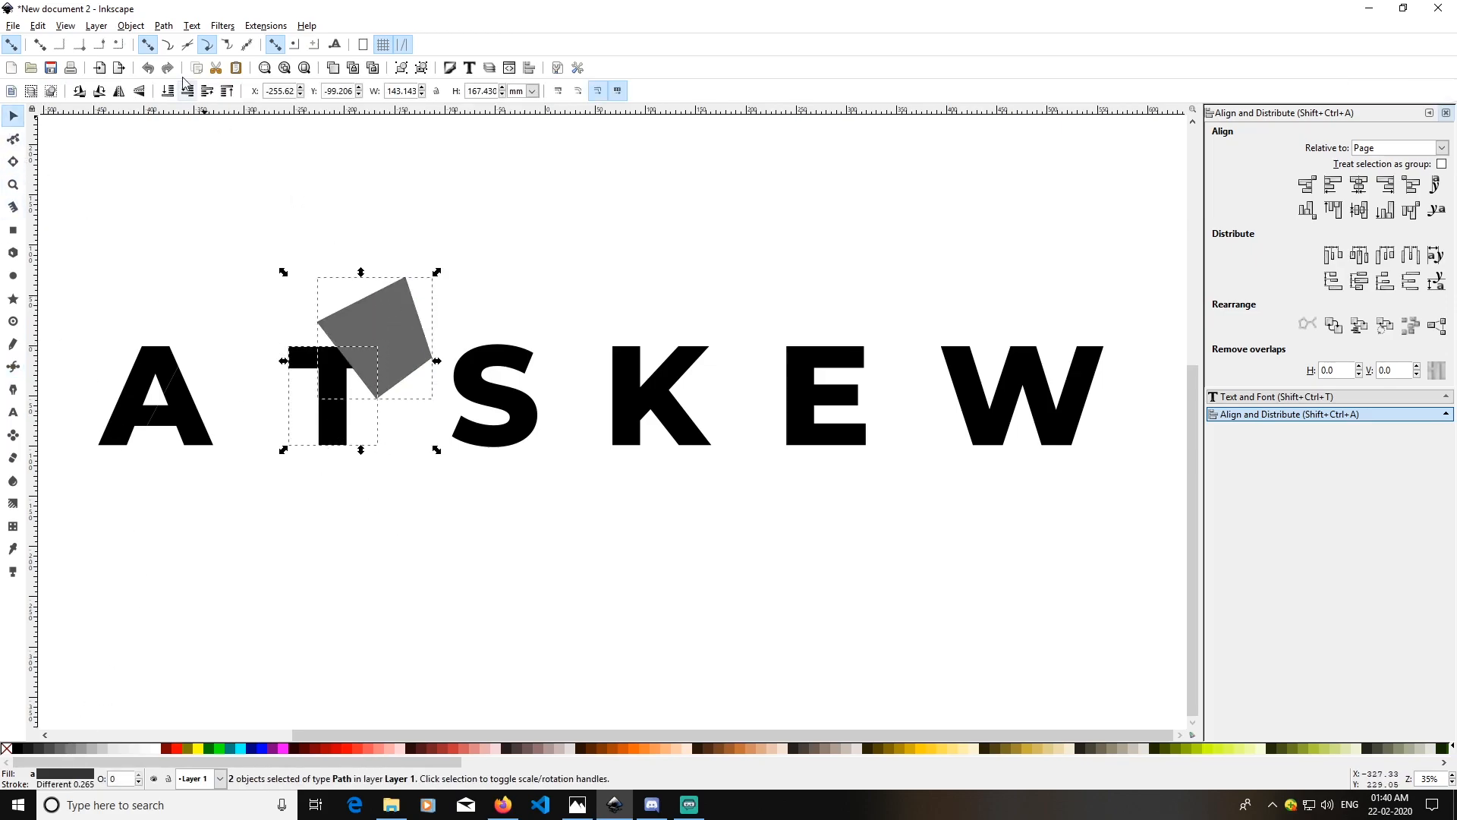
{"action": "left_click", "coordinate": [162, 26]}
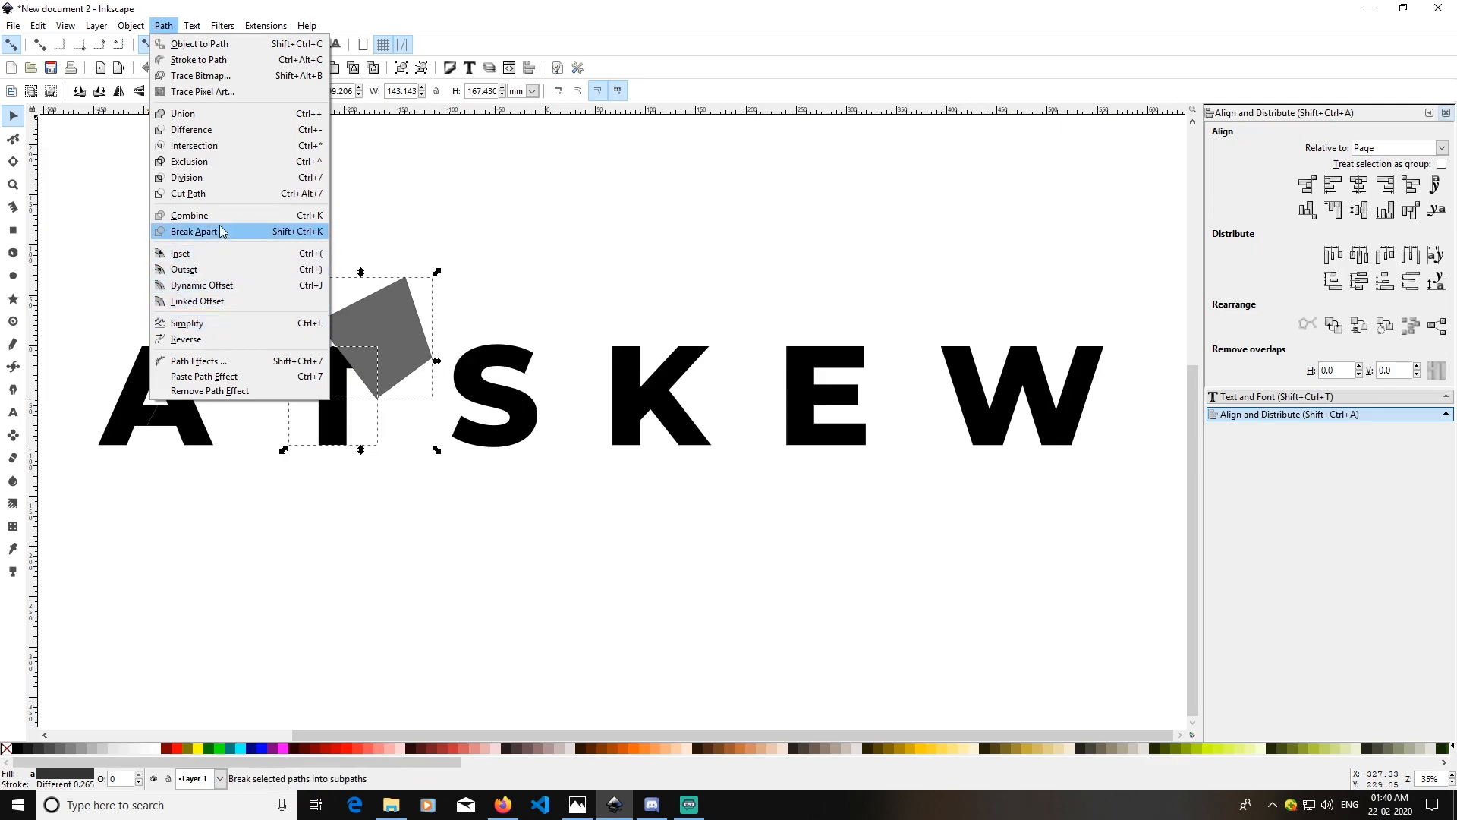
{"action": "left_click", "coordinate": [219, 173]}
{"action": "left_click", "coordinate": [401, 519]}
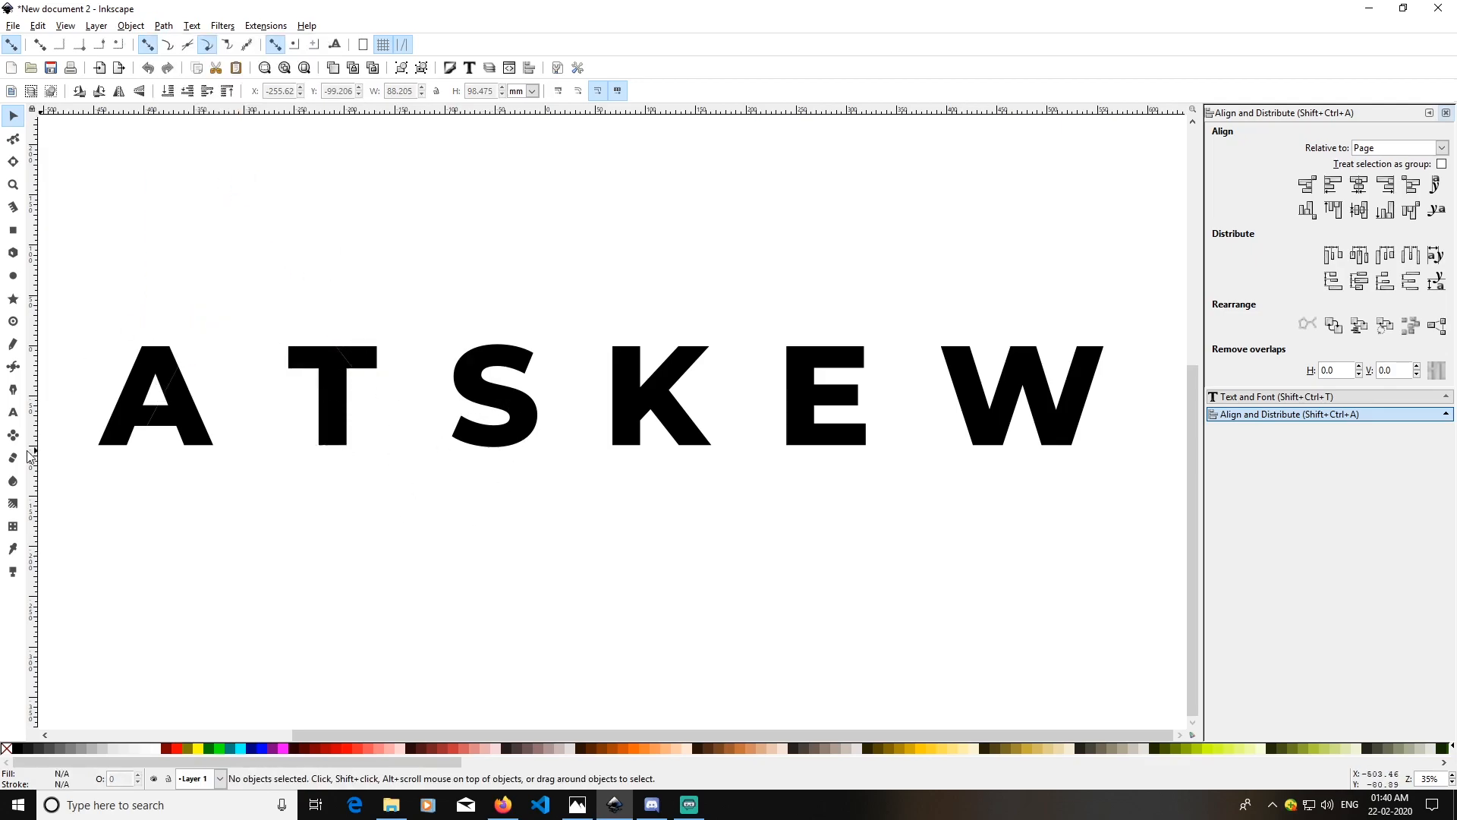
Draw a closed four-sided shape about 146 mm wide and 124 mm high over the lower-left part of the S and fill it grey.
{"action": "left_click", "coordinate": [13, 367]}
{"action": "left_click", "coordinate": [449, 400]}
{"action": "left_click", "coordinate": [535, 484]}
{"action": "left_click", "coordinate": [428, 522]}
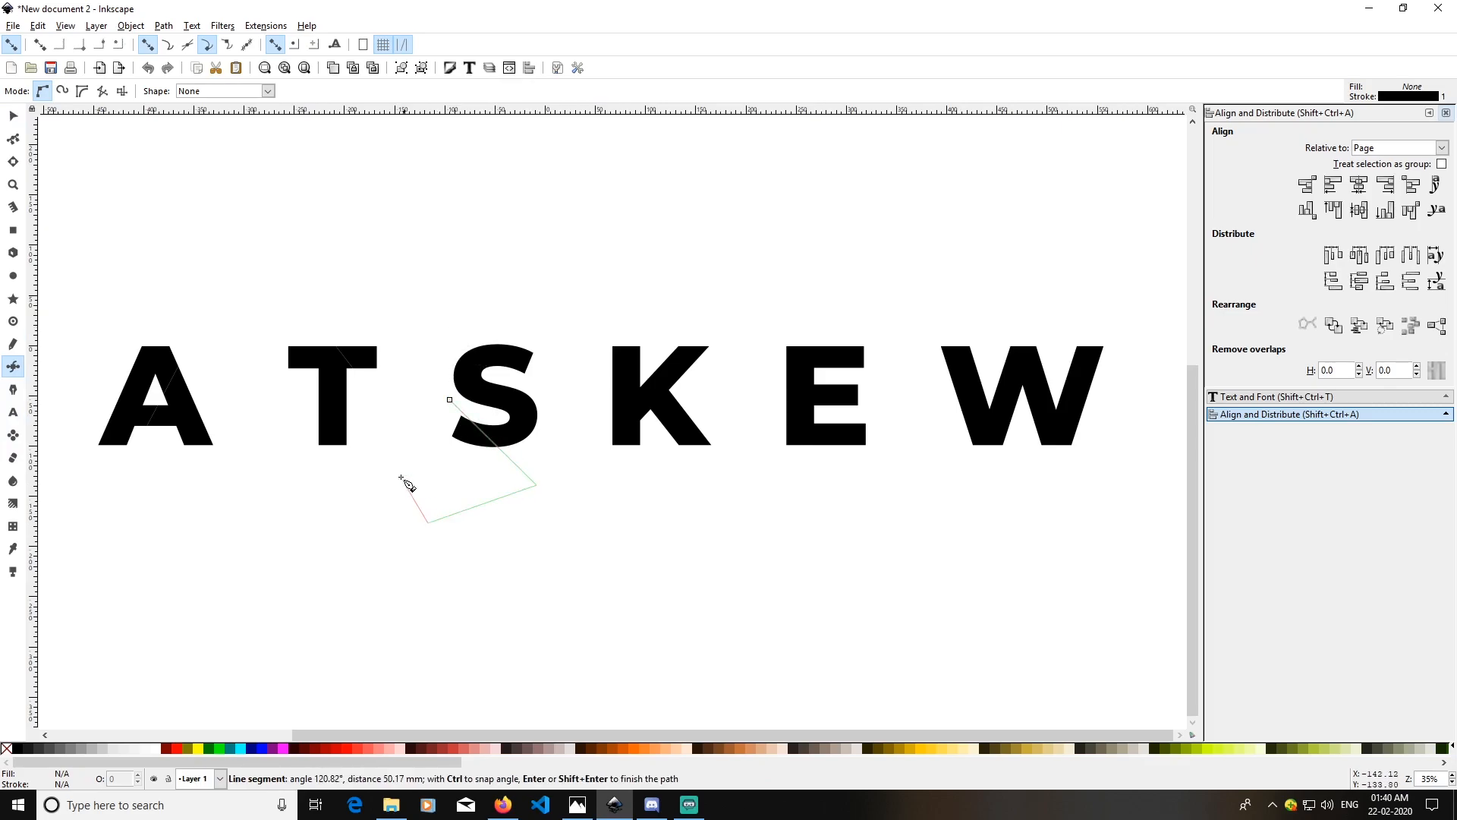
{"action": "left_click", "coordinate": [392, 440]}
{"action": "left_click", "coordinate": [450, 399]}
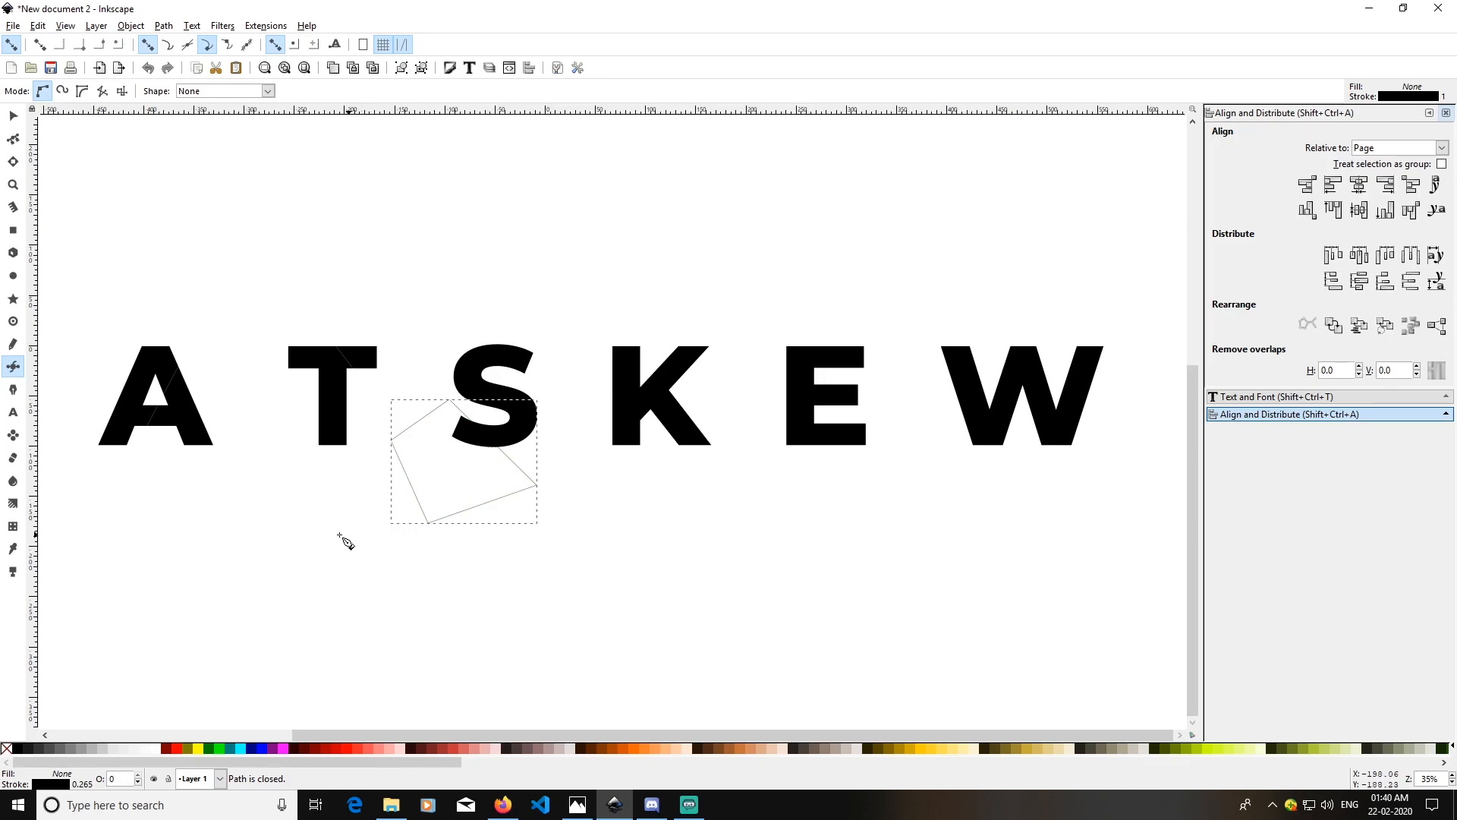
{"action": "left_click", "coordinate": [77, 748]}
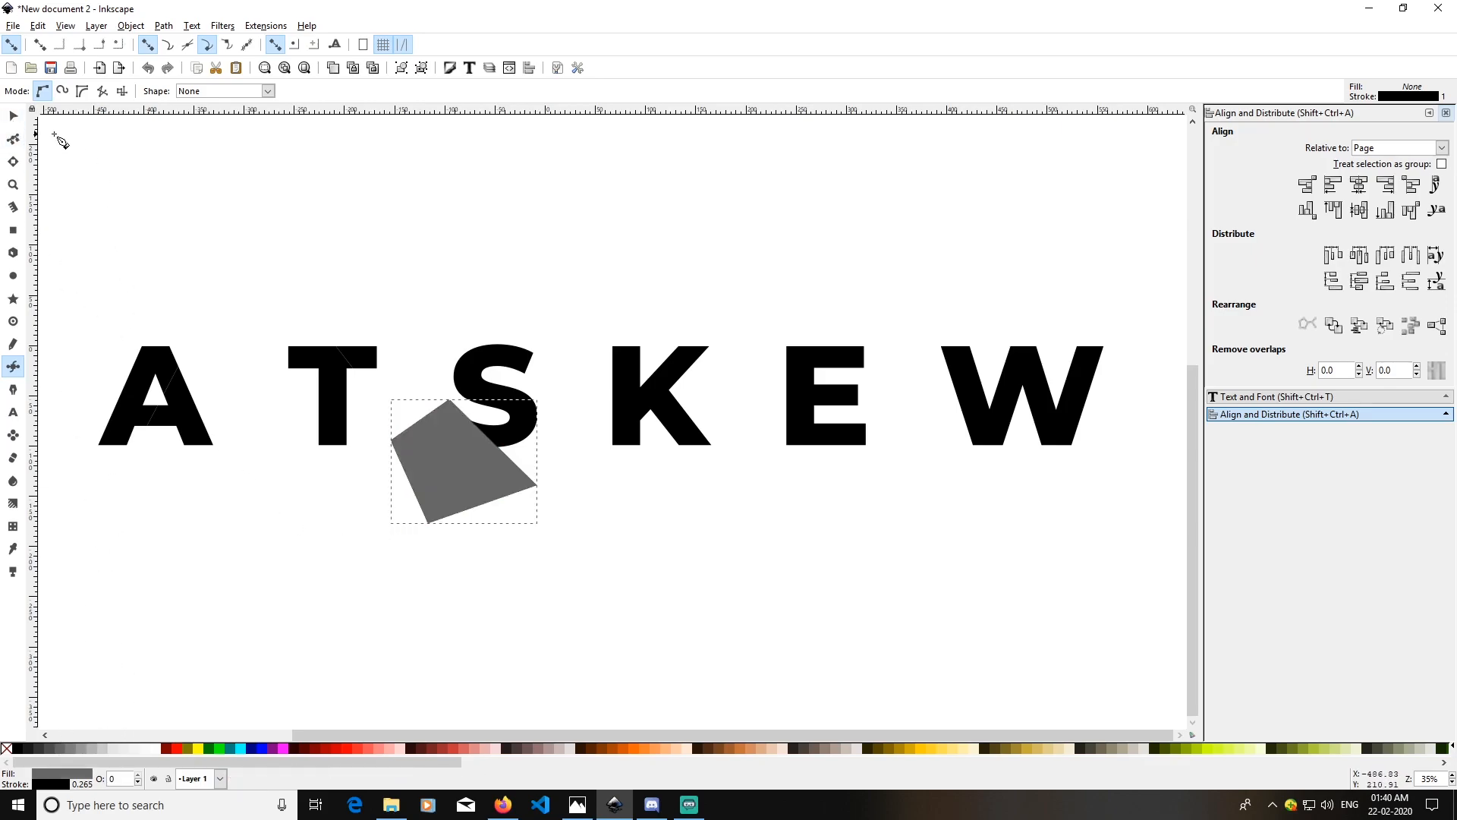
Divide the letter S with the grey shape overlapping its lower-left part.
{"action": "left_click", "coordinate": [13, 115]}
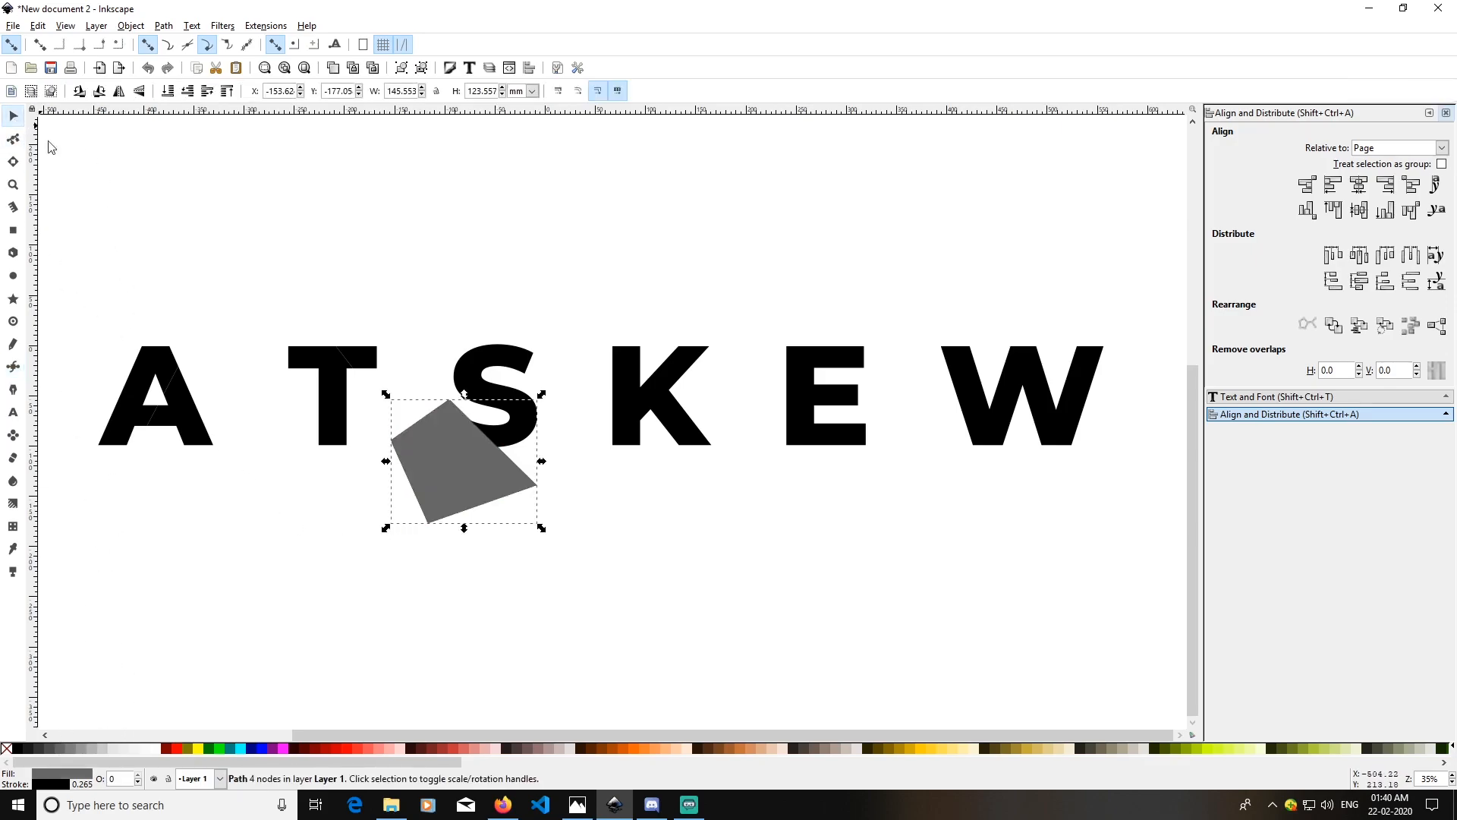
{"action": "left_click", "coordinate": [479, 407], "text": "shift"}
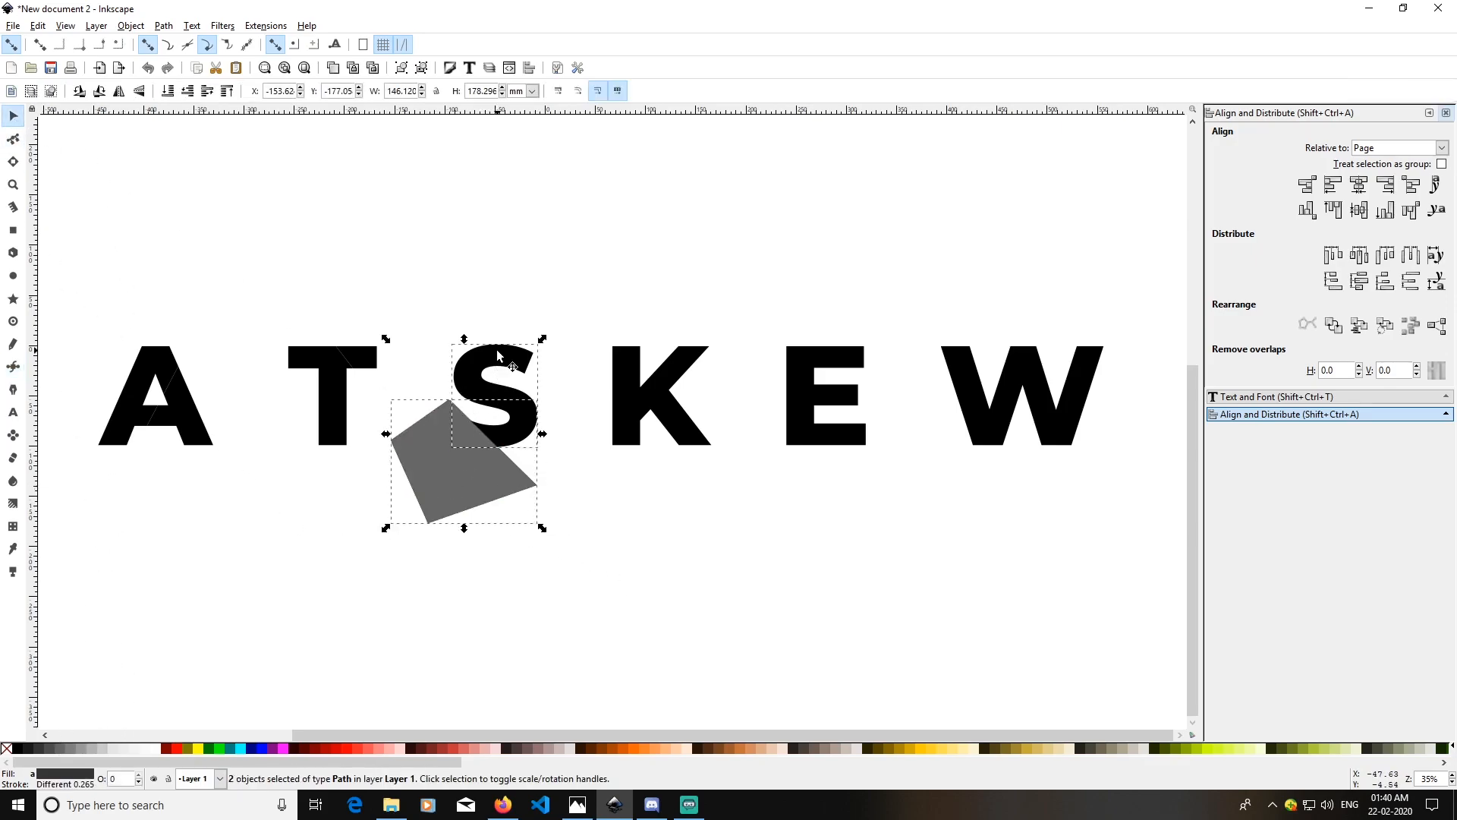
{"action": "left_click", "coordinate": [164, 26]}
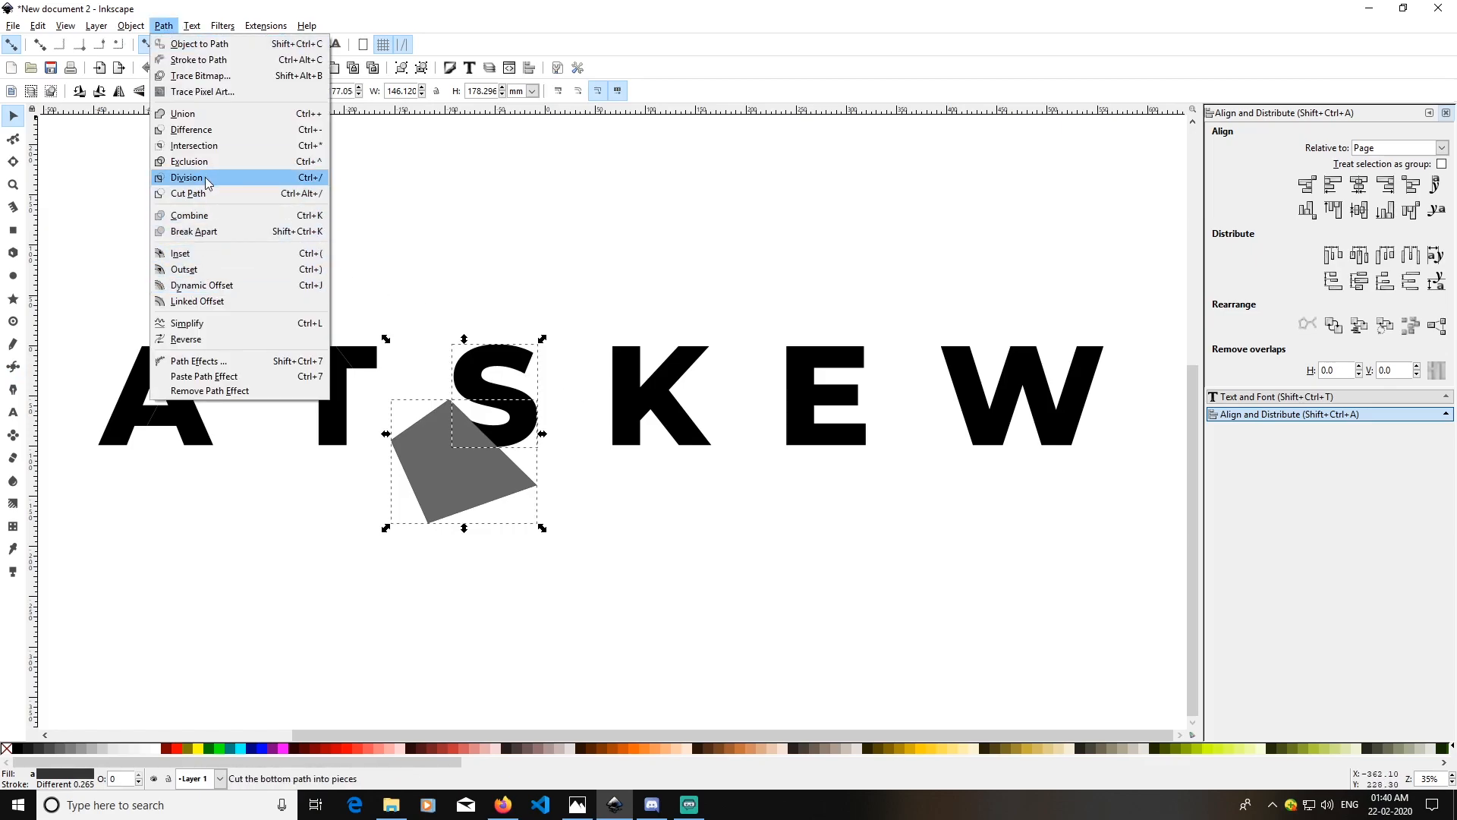
{"action": "left_click", "coordinate": [188, 177]}
{"action": "left_click", "coordinate": [553, 548]}
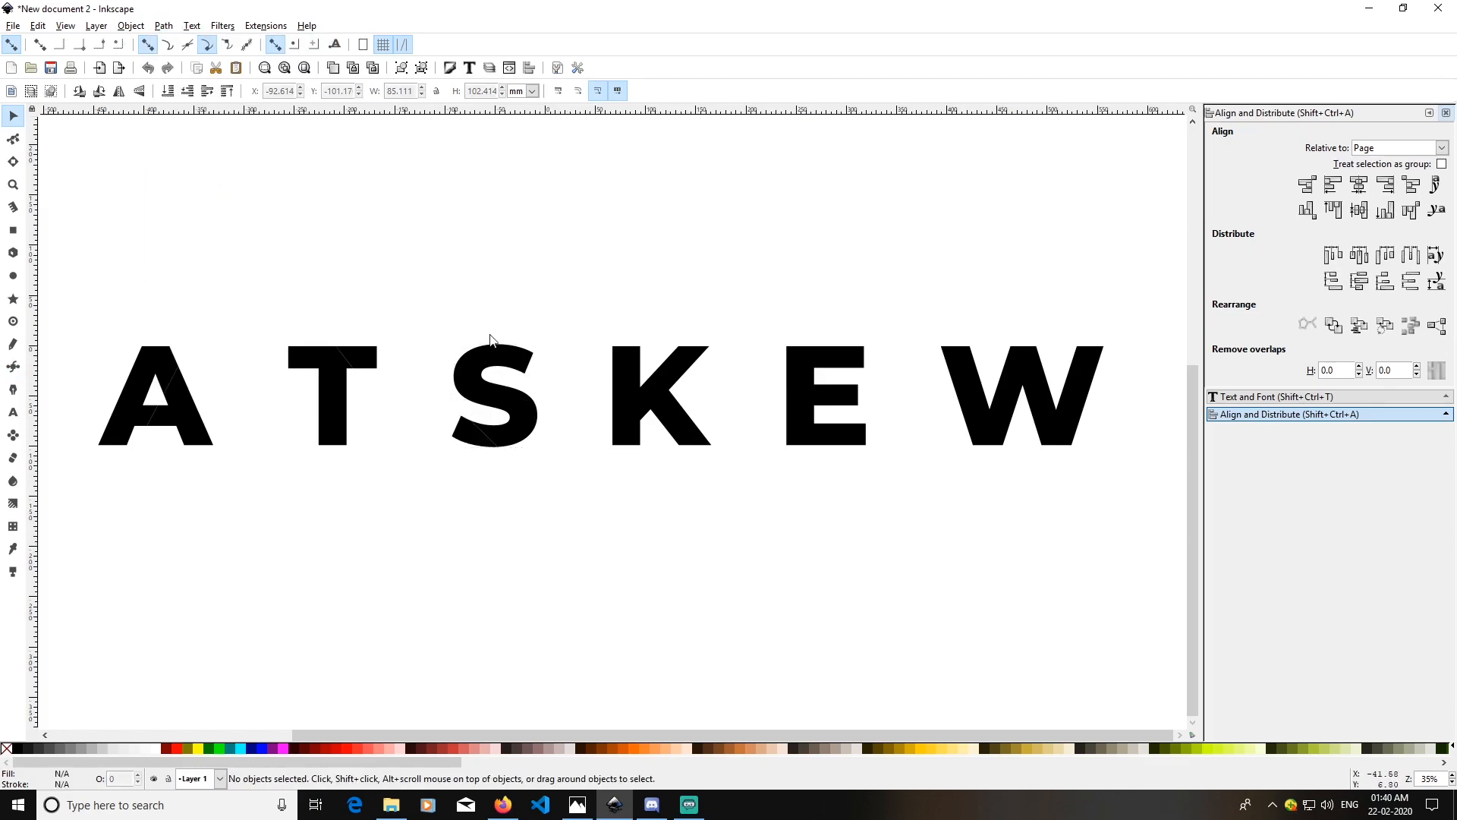
Draw a closed four-sided outline about 147 mm wide and 145 mm high over the upper part of the K, with a sloping lower edge.
{"action": "left_click", "coordinate": [13, 367]}
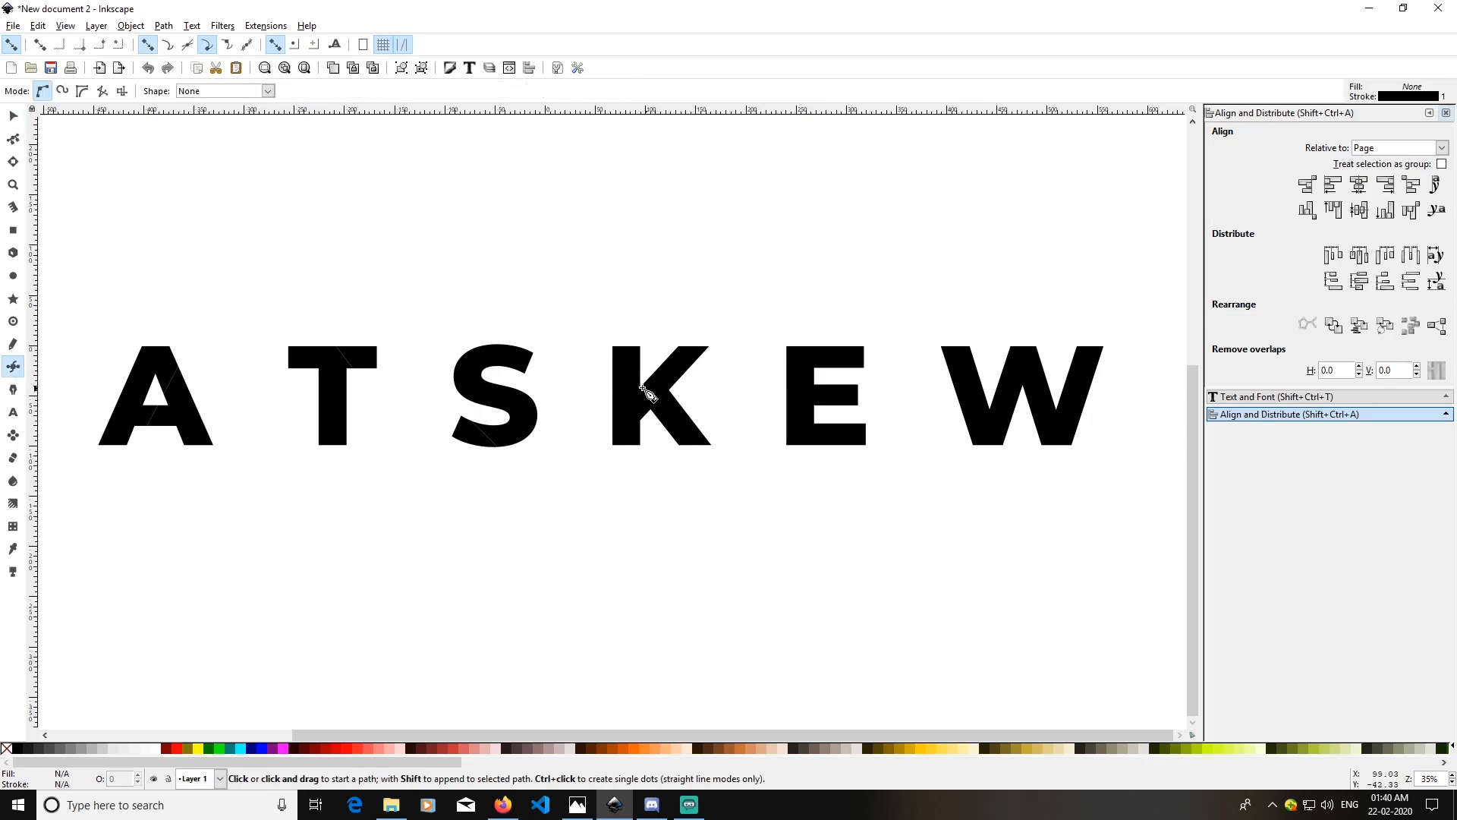
{"action": "left_click", "coordinate": [599, 362]}
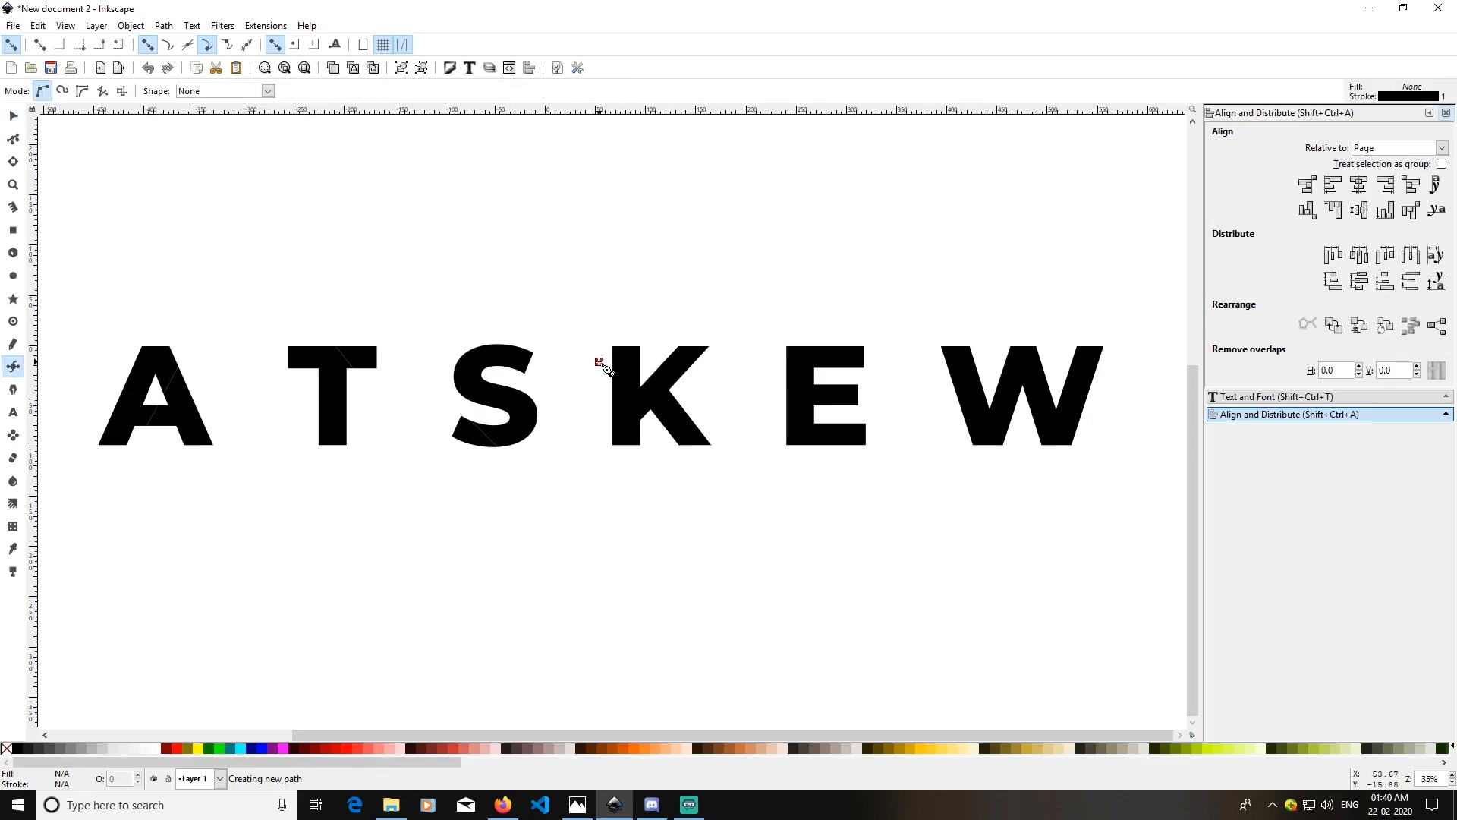
{"action": "left_click", "coordinate": [728, 416]}
{"action": "left_click", "coordinate": [745, 299]}
{"action": "left_click", "coordinate": [604, 273]}
{"action": "left_click", "coordinate": [600, 362]}
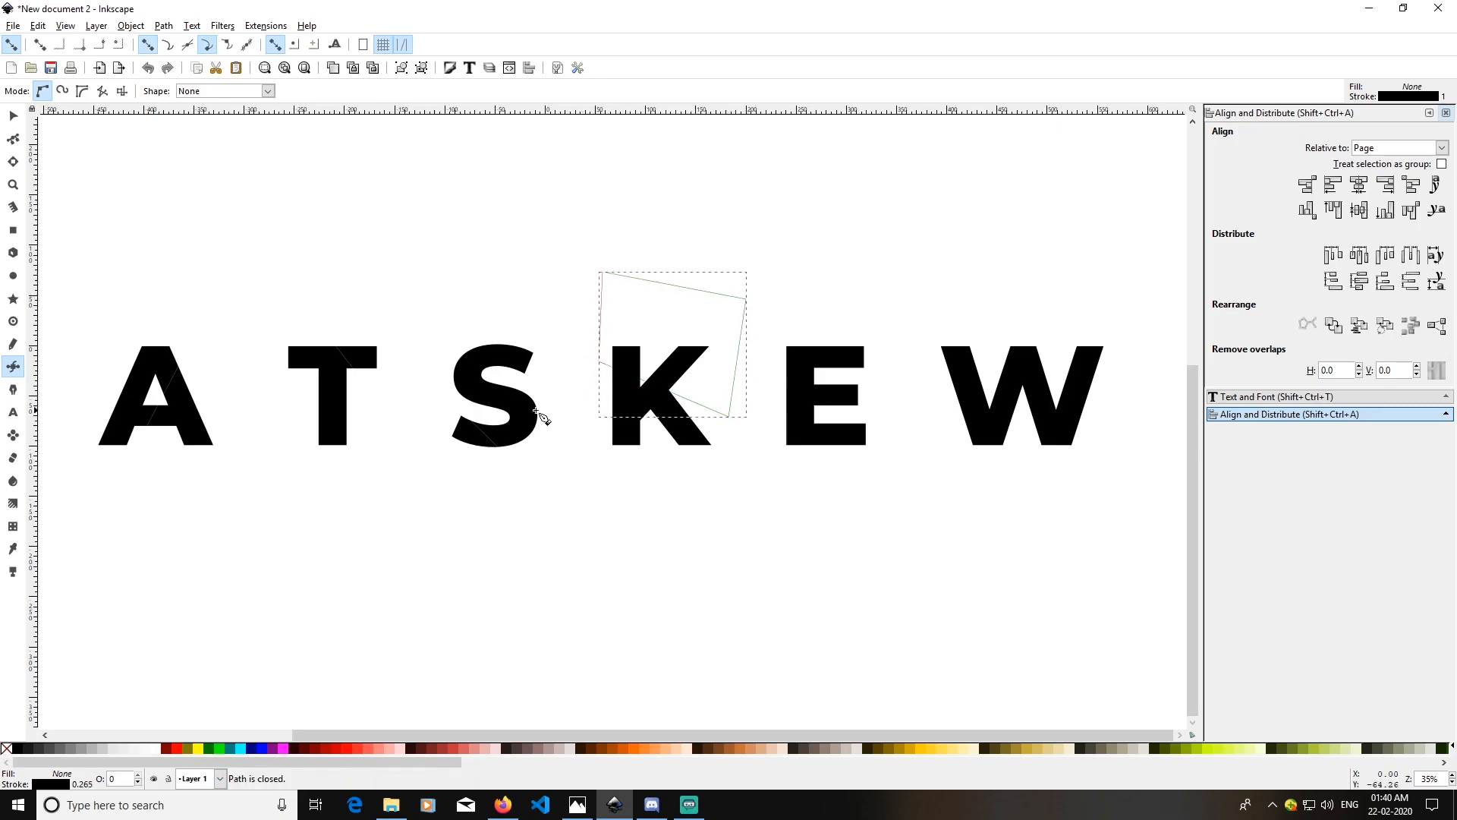
Fill the four-sided outline over the K with grey.
{"action": "left_click", "coordinate": [12, 116]}
{"action": "left_click", "coordinate": [790, 497]}
{"action": "left_click", "coordinate": [702, 440]}
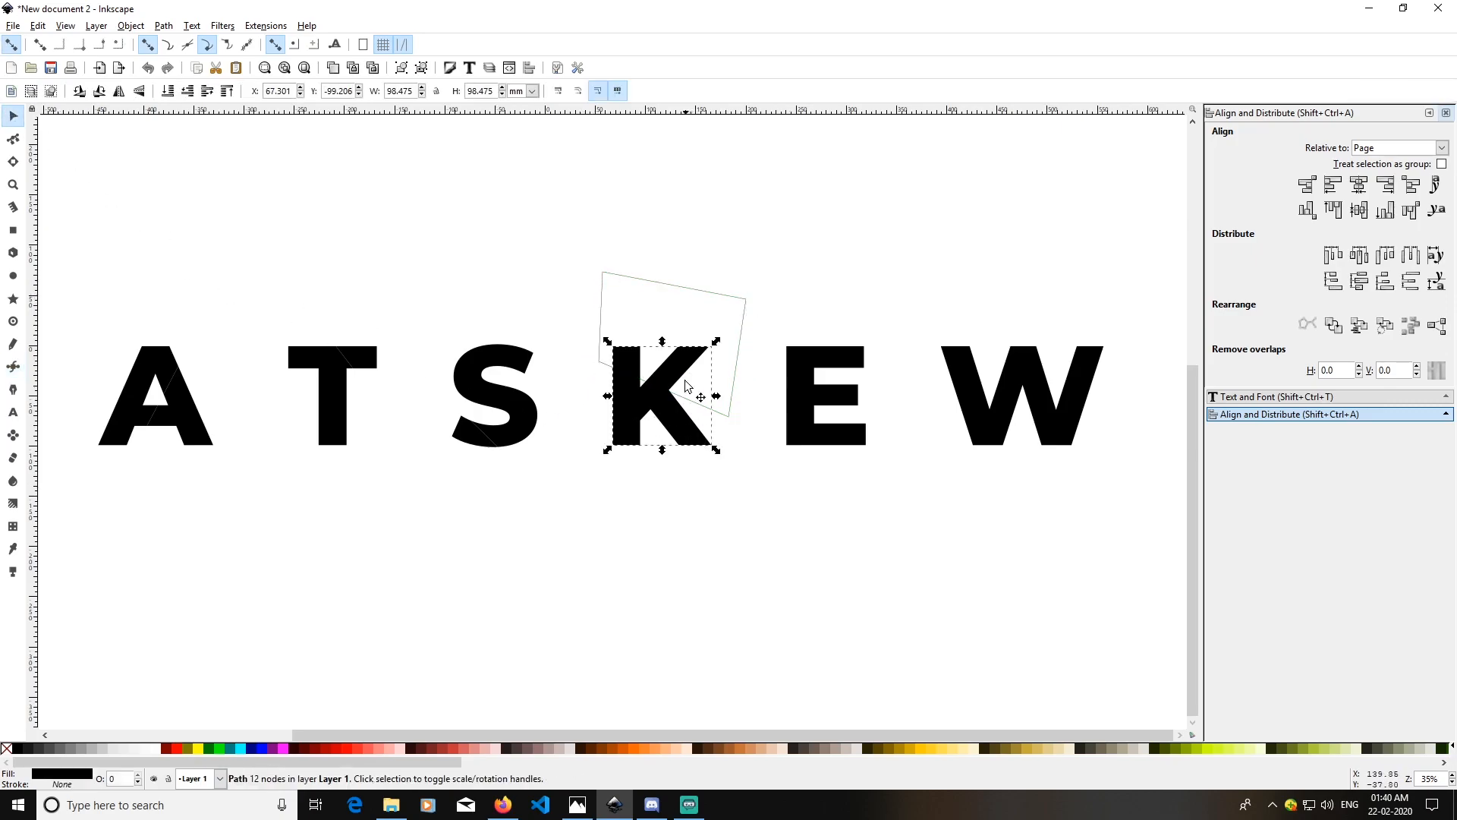
{"action": "left_click", "coordinate": [743, 308], "text": "shift"}
{"action": "left_click", "coordinate": [794, 276]}
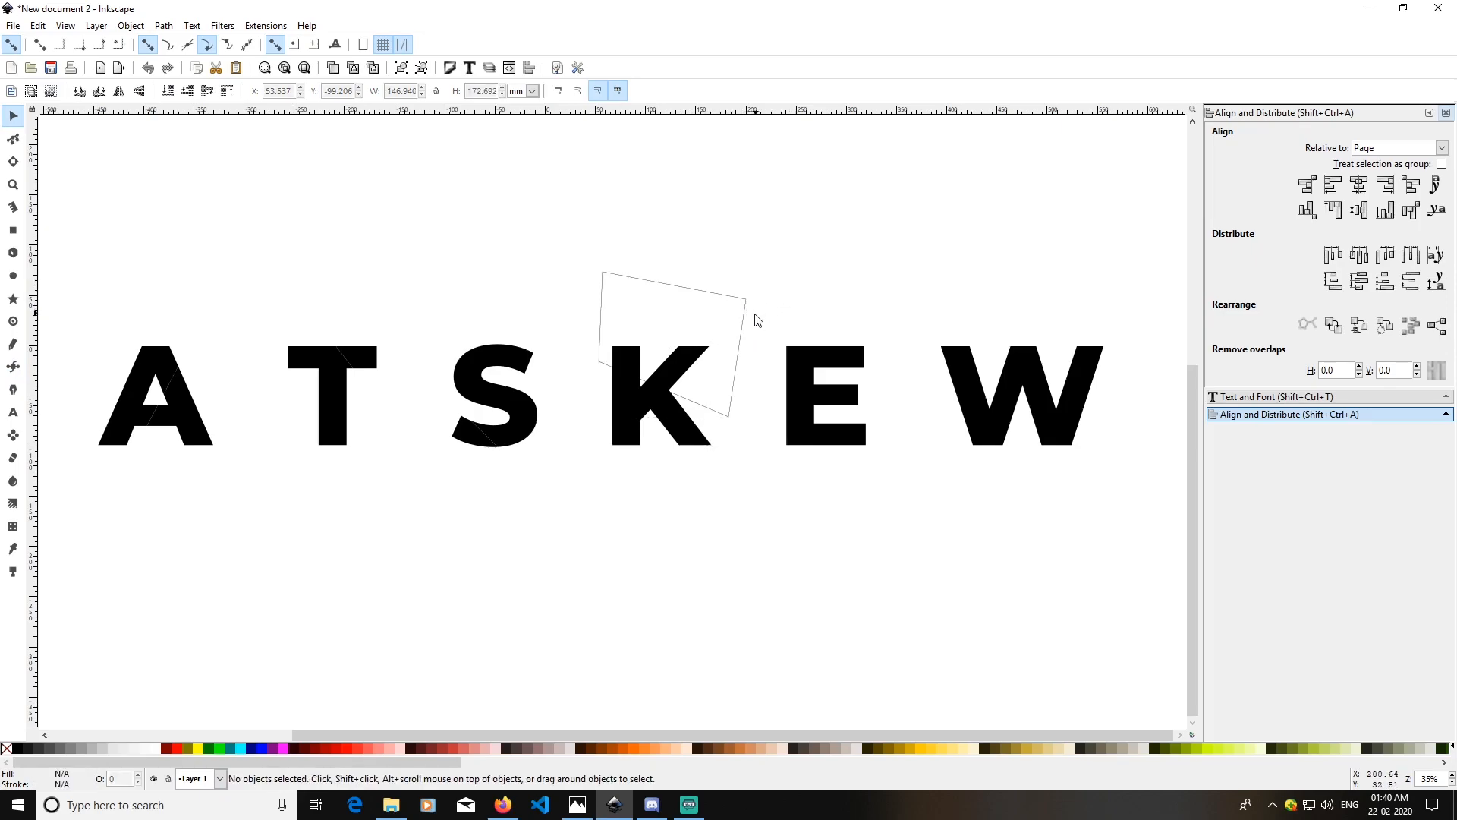
{"action": "left_click", "coordinate": [739, 324]}
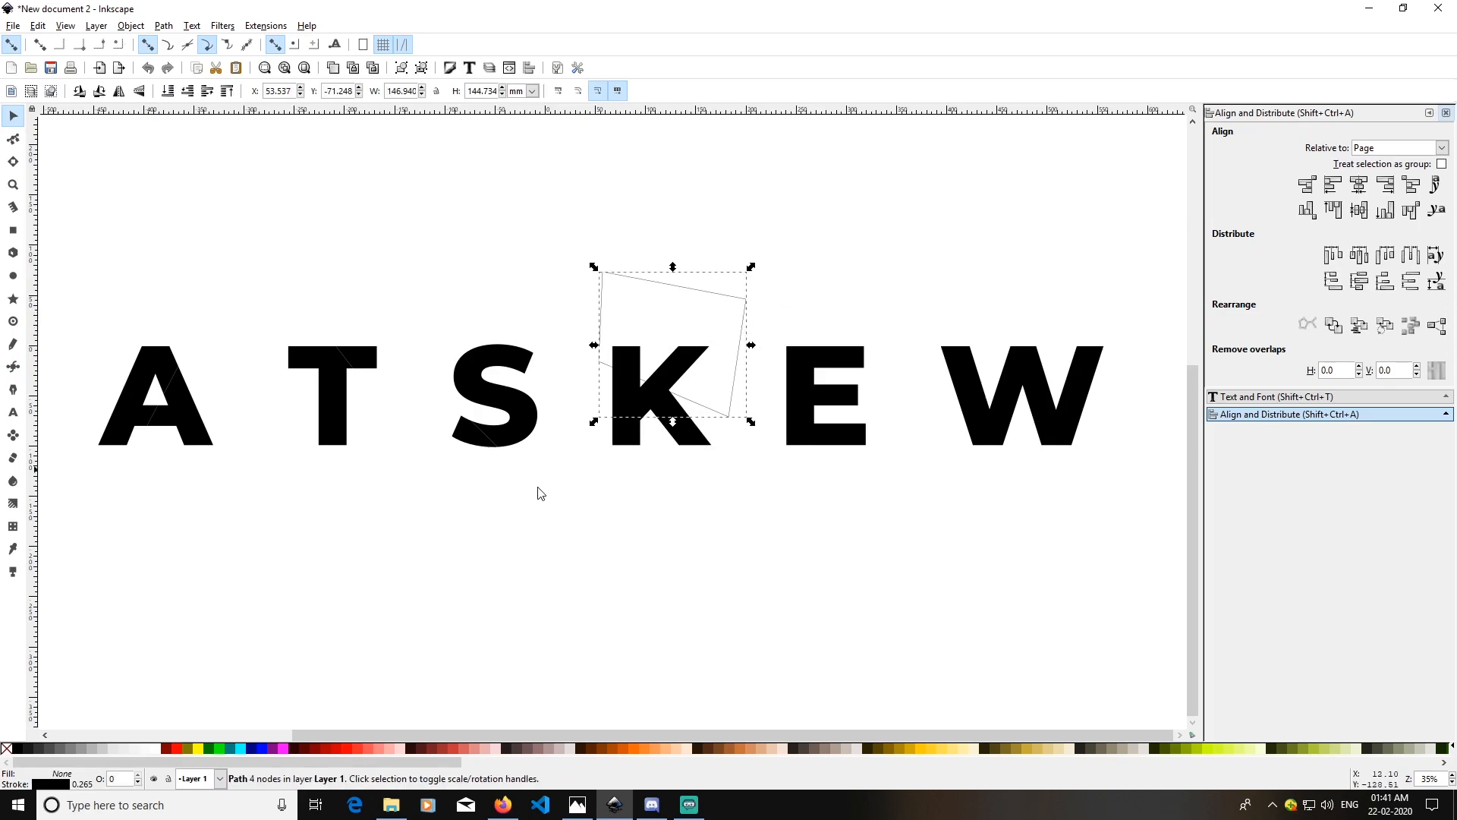
{"action": "left_click", "coordinate": [62, 749]}
{"action": "left_click", "coordinate": [536, 617]}
Divide the letter K with the grey shape covering its upper part.
{"action": "left_click", "coordinate": [675, 320]}
{"action": "left_click", "coordinate": [645, 446], "text": "shift"}
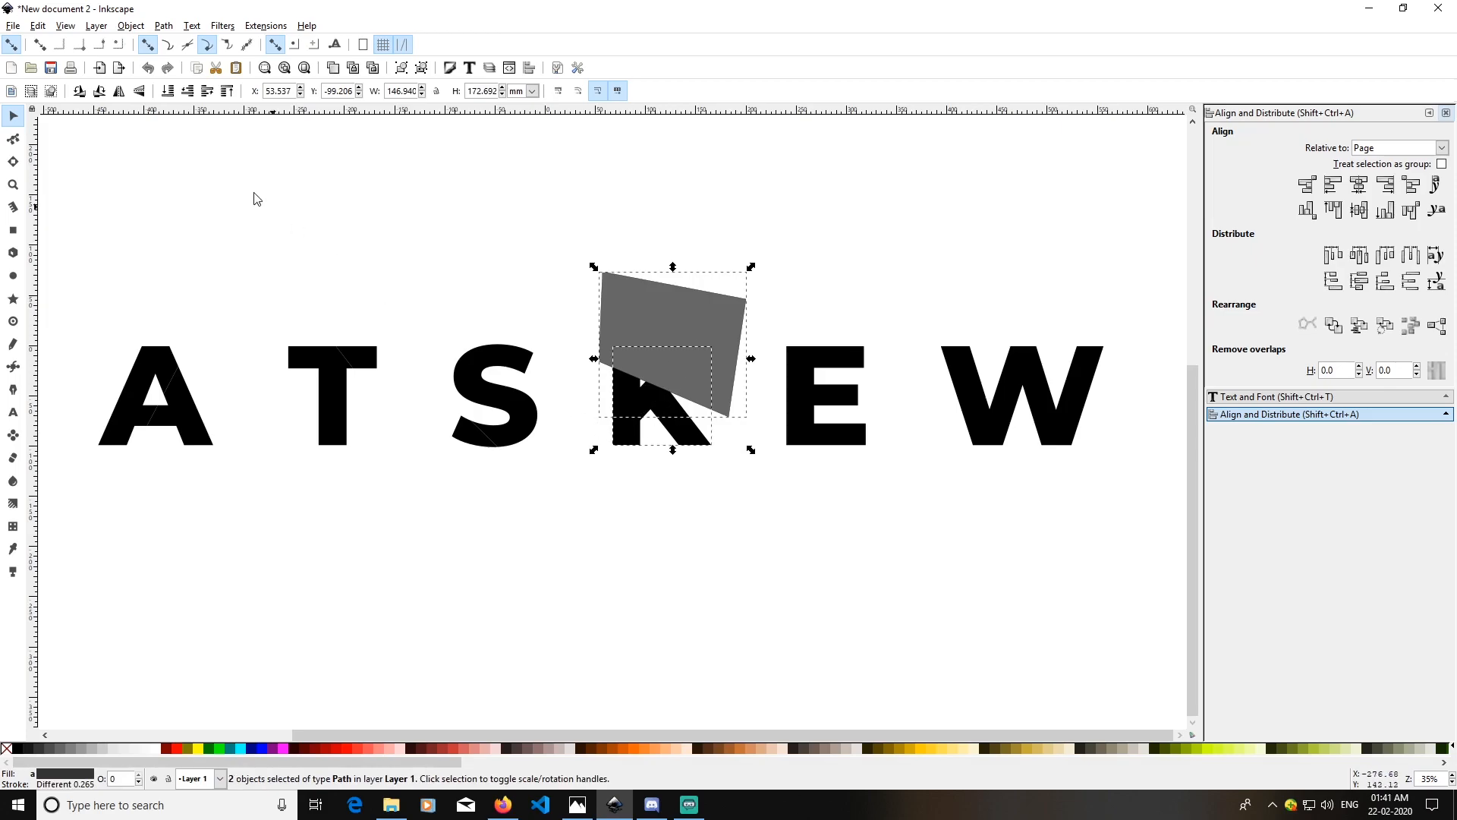
{"action": "left_click", "coordinate": [163, 26]}
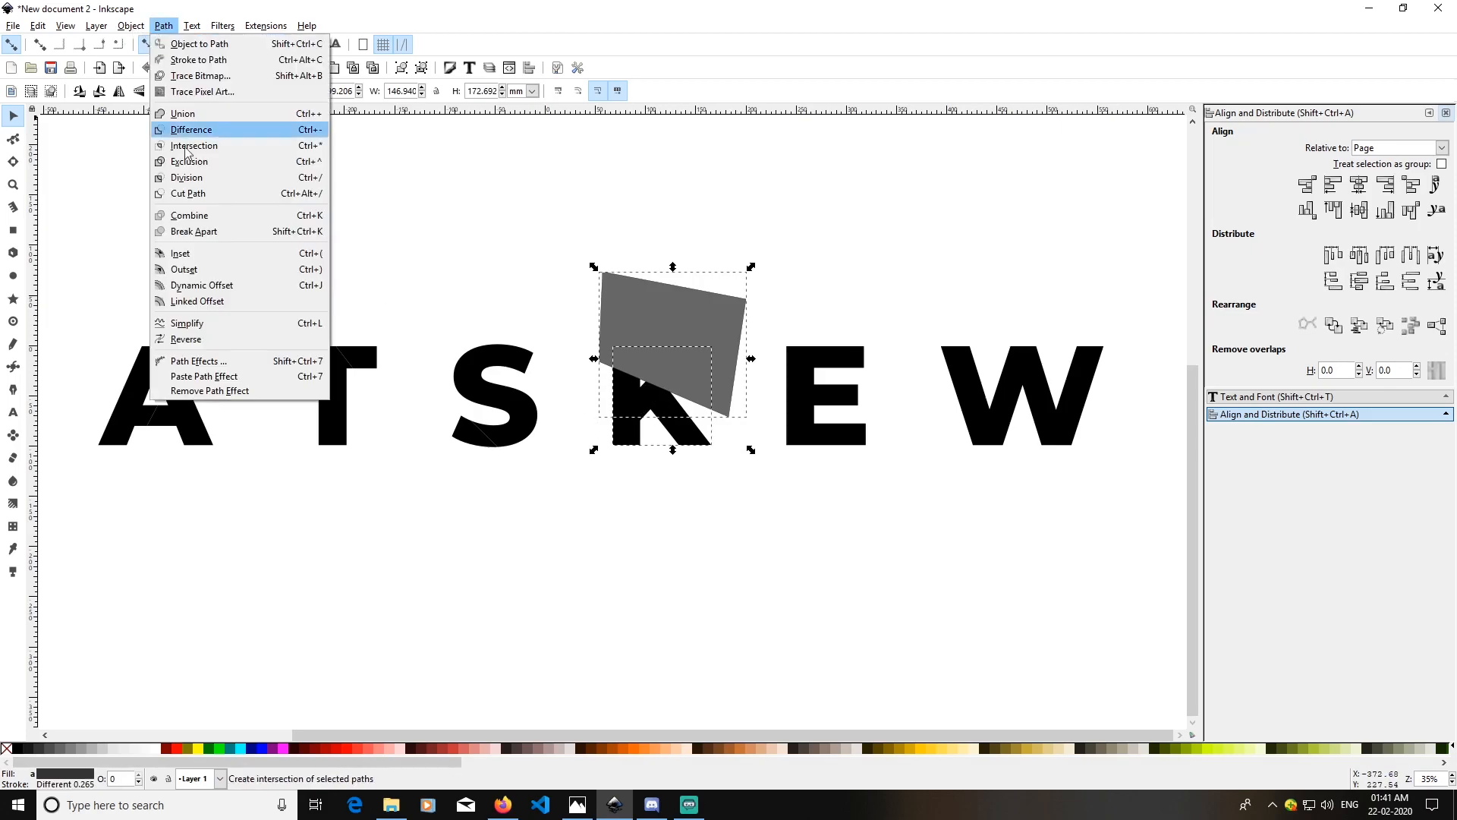
{"action": "left_click", "coordinate": [182, 196]}
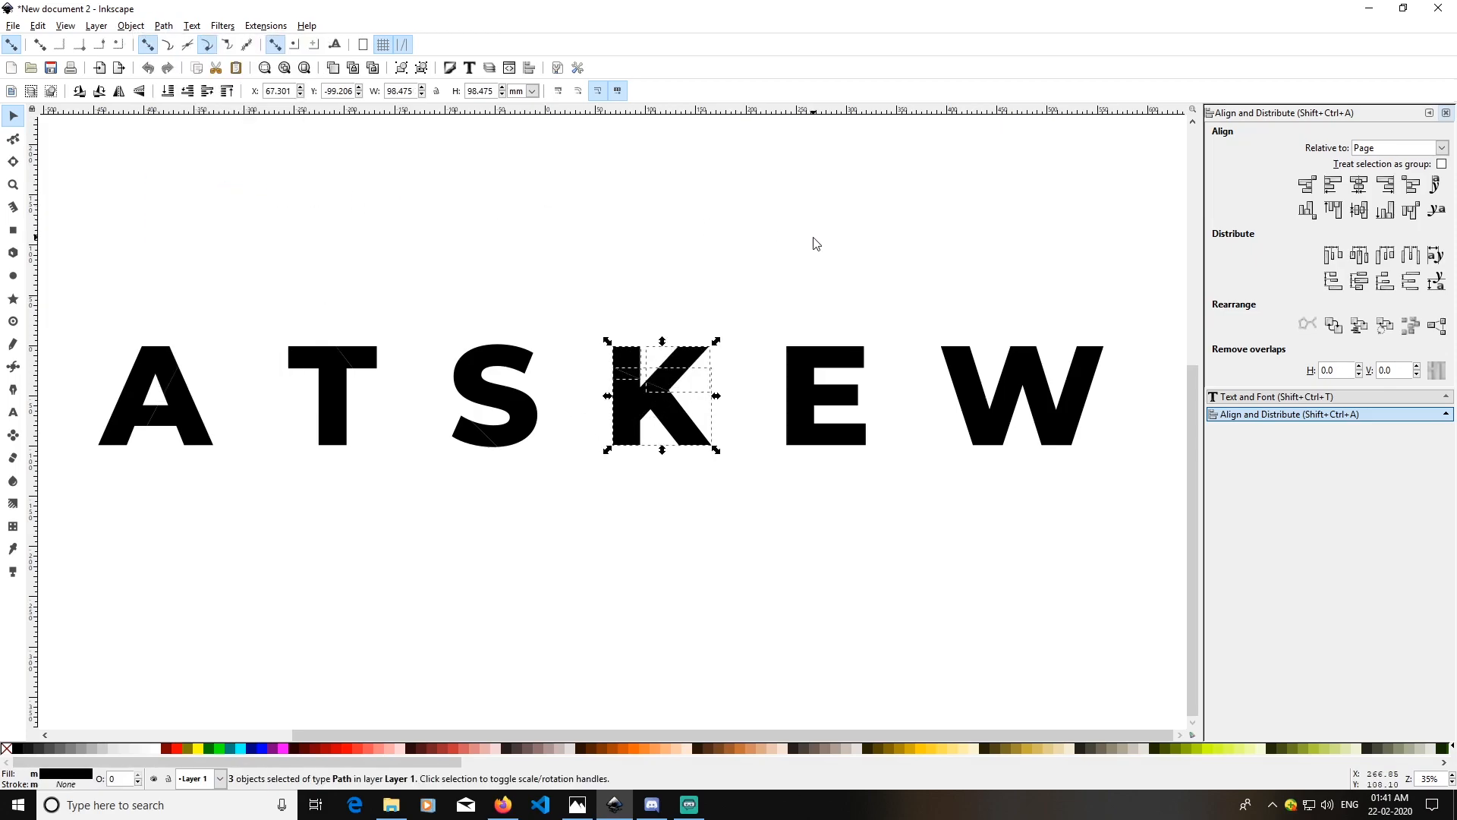
{"action": "left_click", "coordinate": [798, 273]}
Combine the two separate upper pieces of the K into a single path.
{"action": "left_click", "coordinate": [690, 374]}
{"action": "left_click", "coordinate": [618, 353]}
{"action": "left_click", "coordinate": [786, 312]}
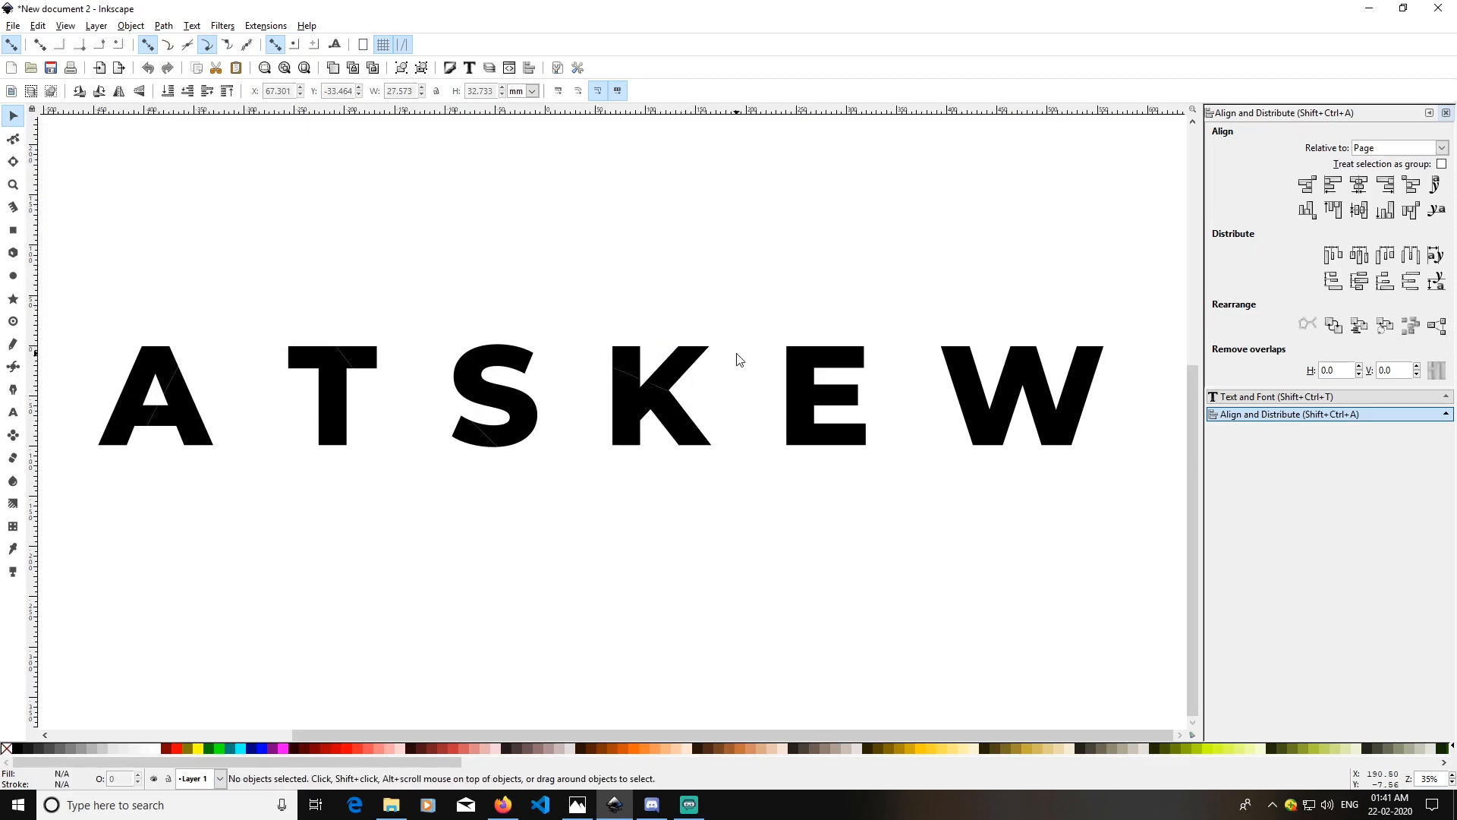
{"action": "left_click", "coordinate": [693, 369]}
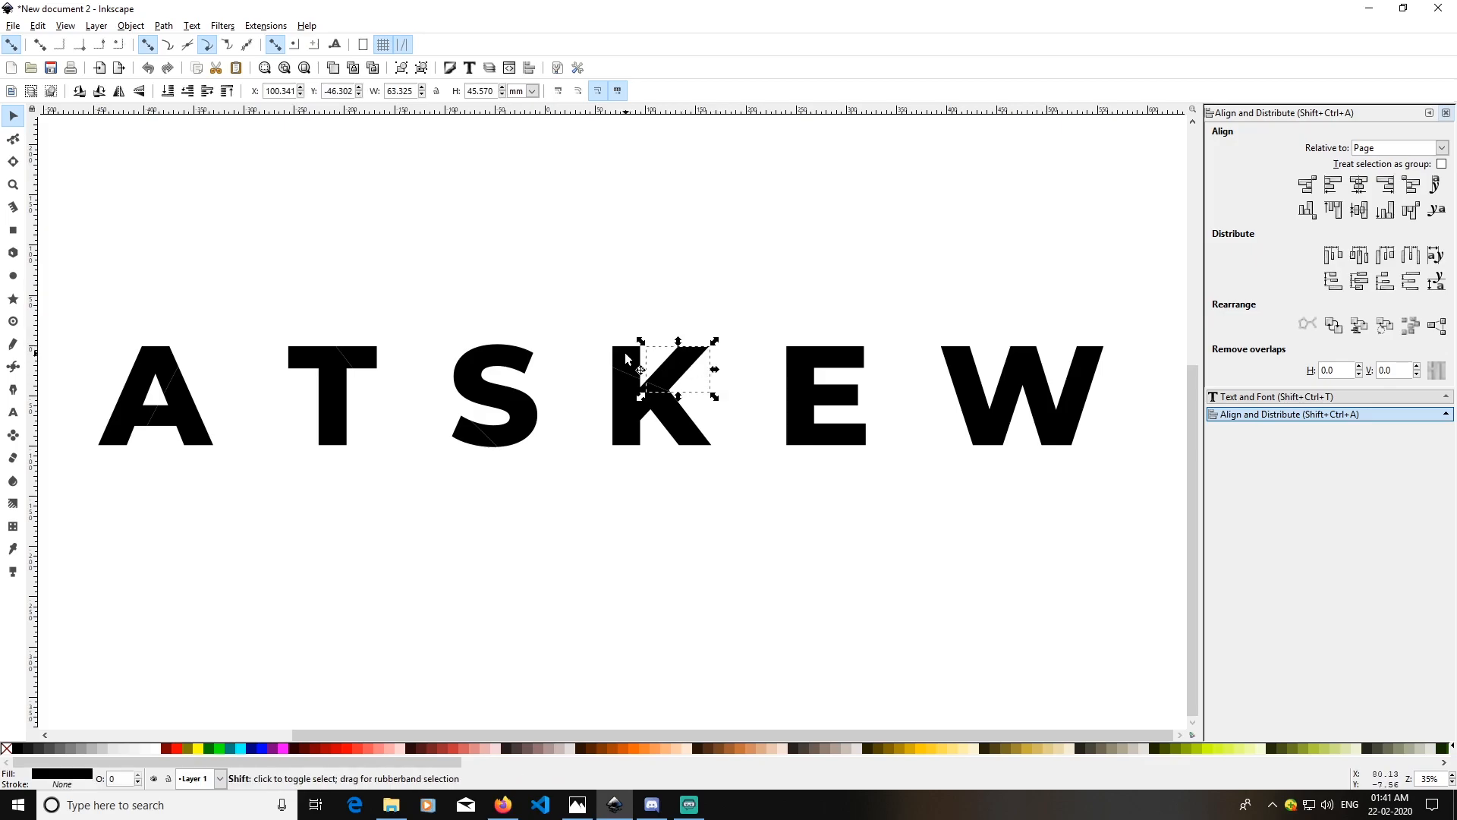
{"action": "left_click", "coordinate": [632, 363], "text": "shift"}
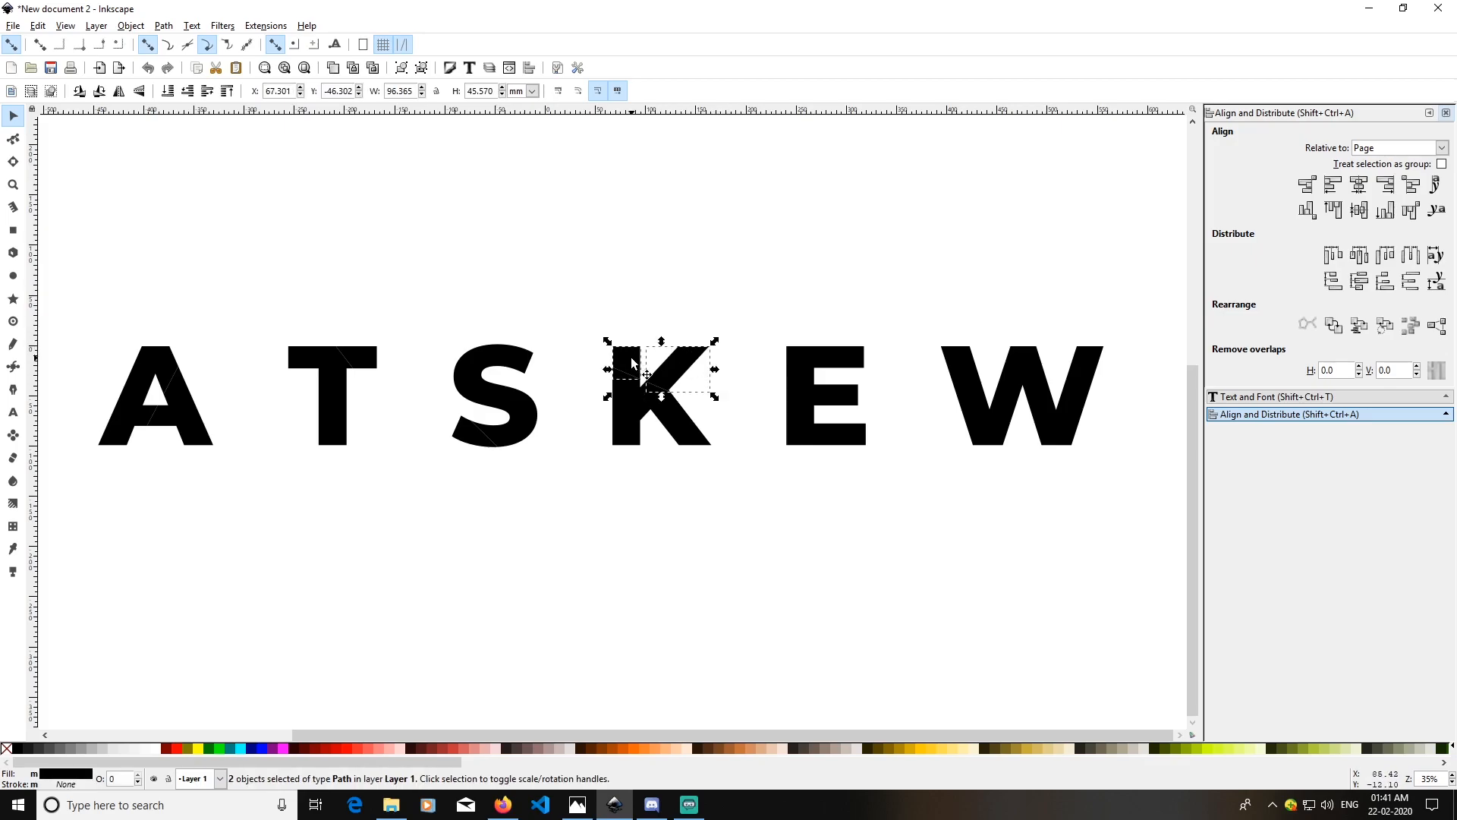
{"action": "left_click", "coordinate": [163, 25]}
{"action": "left_click", "coordinate": [220, 220]}
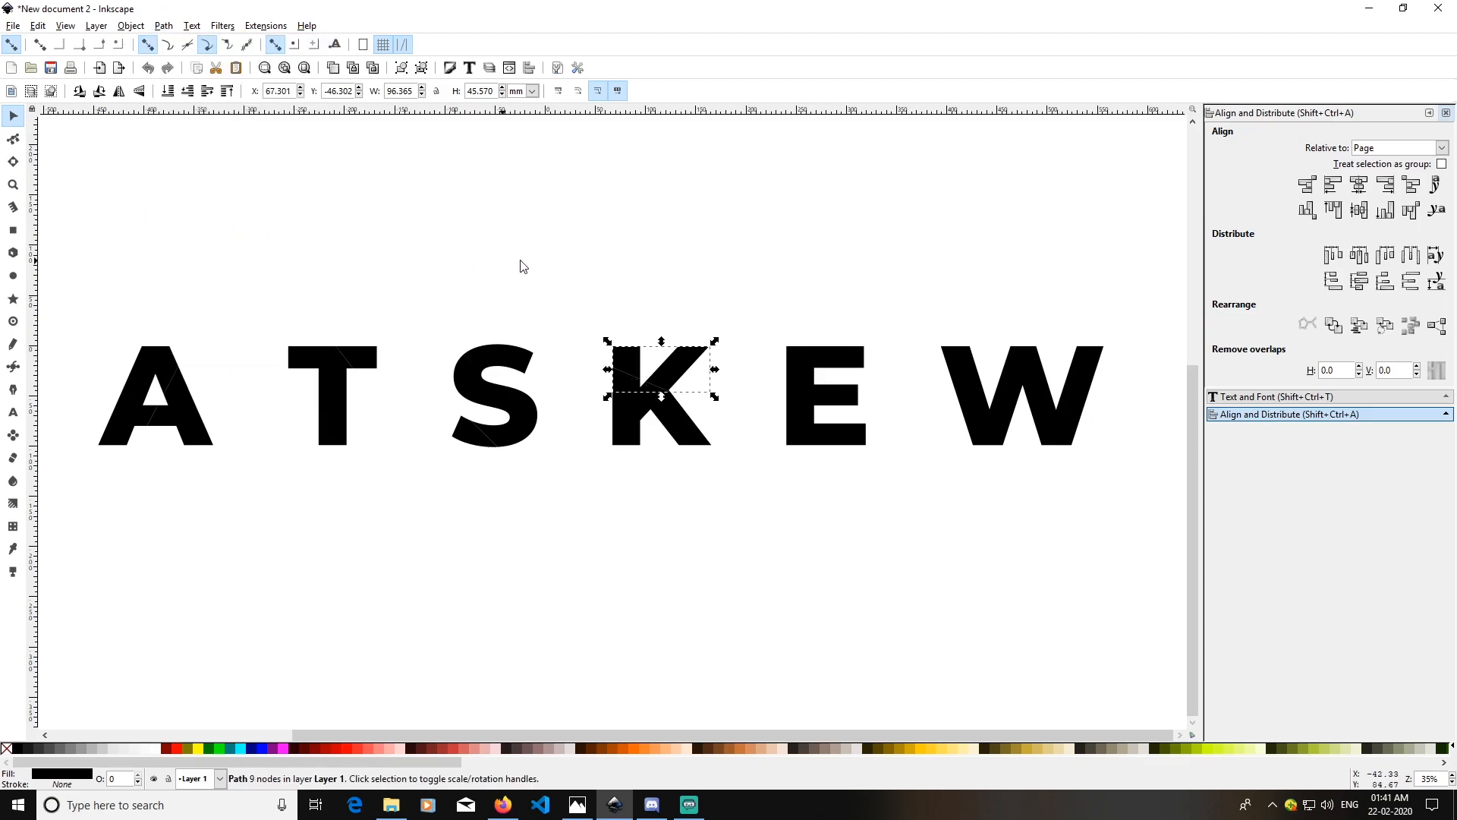
{"action": "left_click", "coordinate": [766, 261]}
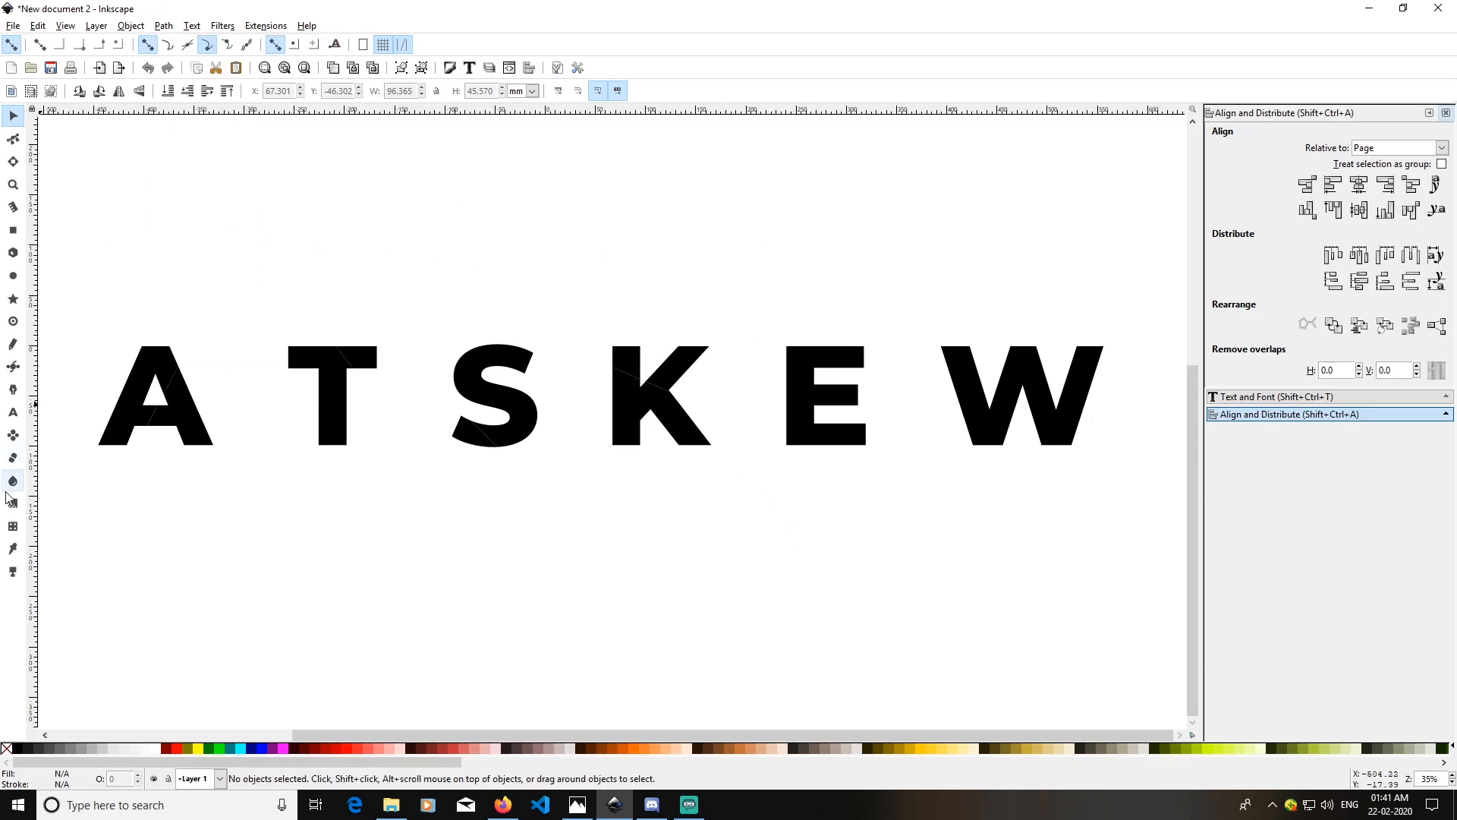
Draw a closed four-sided outline about 130 mm wide and 113 mm high over the top of the E and fill it with grey.
{"action": "left_click", "coordinate": [13, 366]}
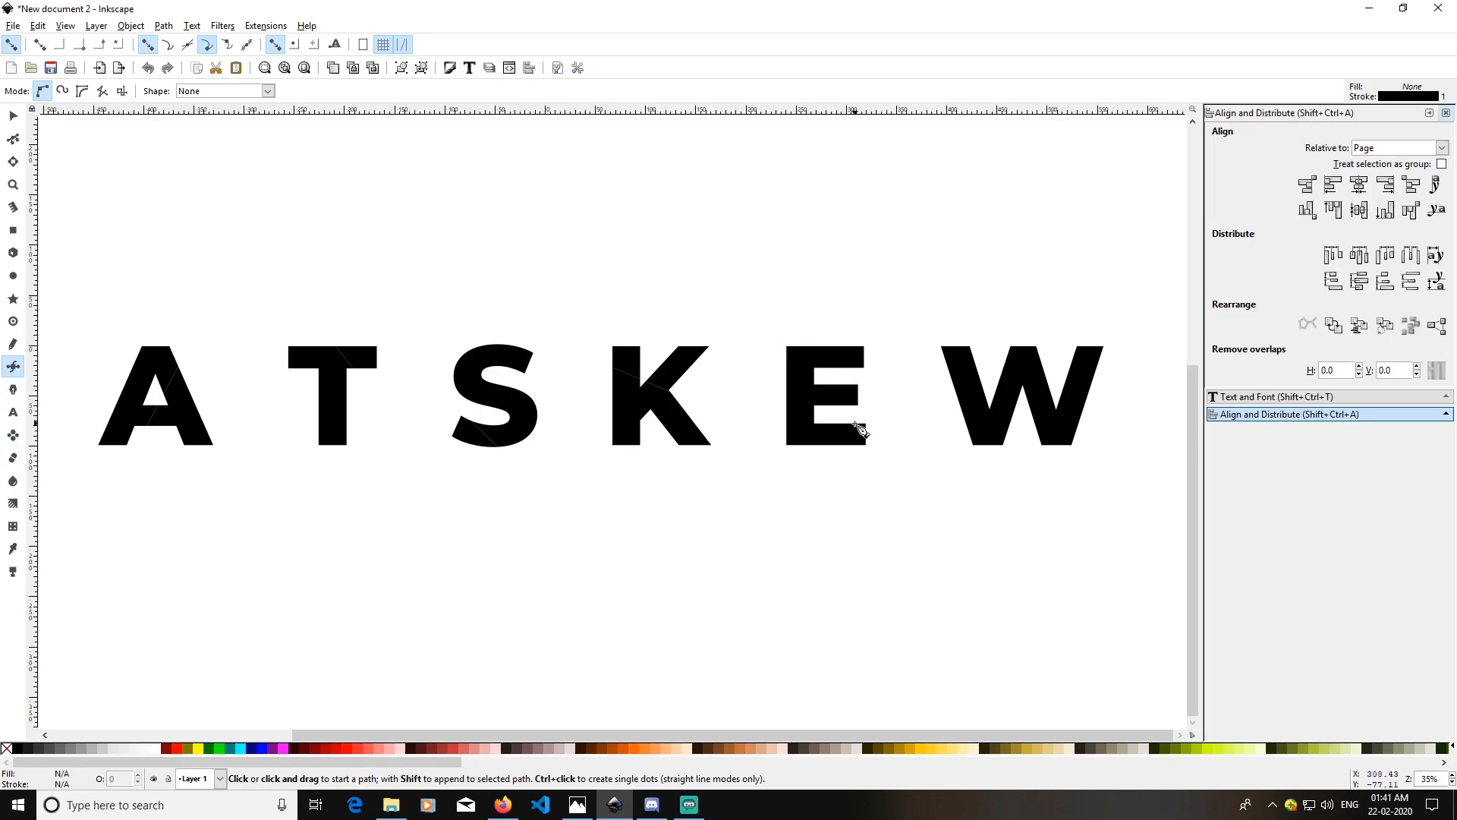
{"action": "left_click", "coordinate": [773, 322]}
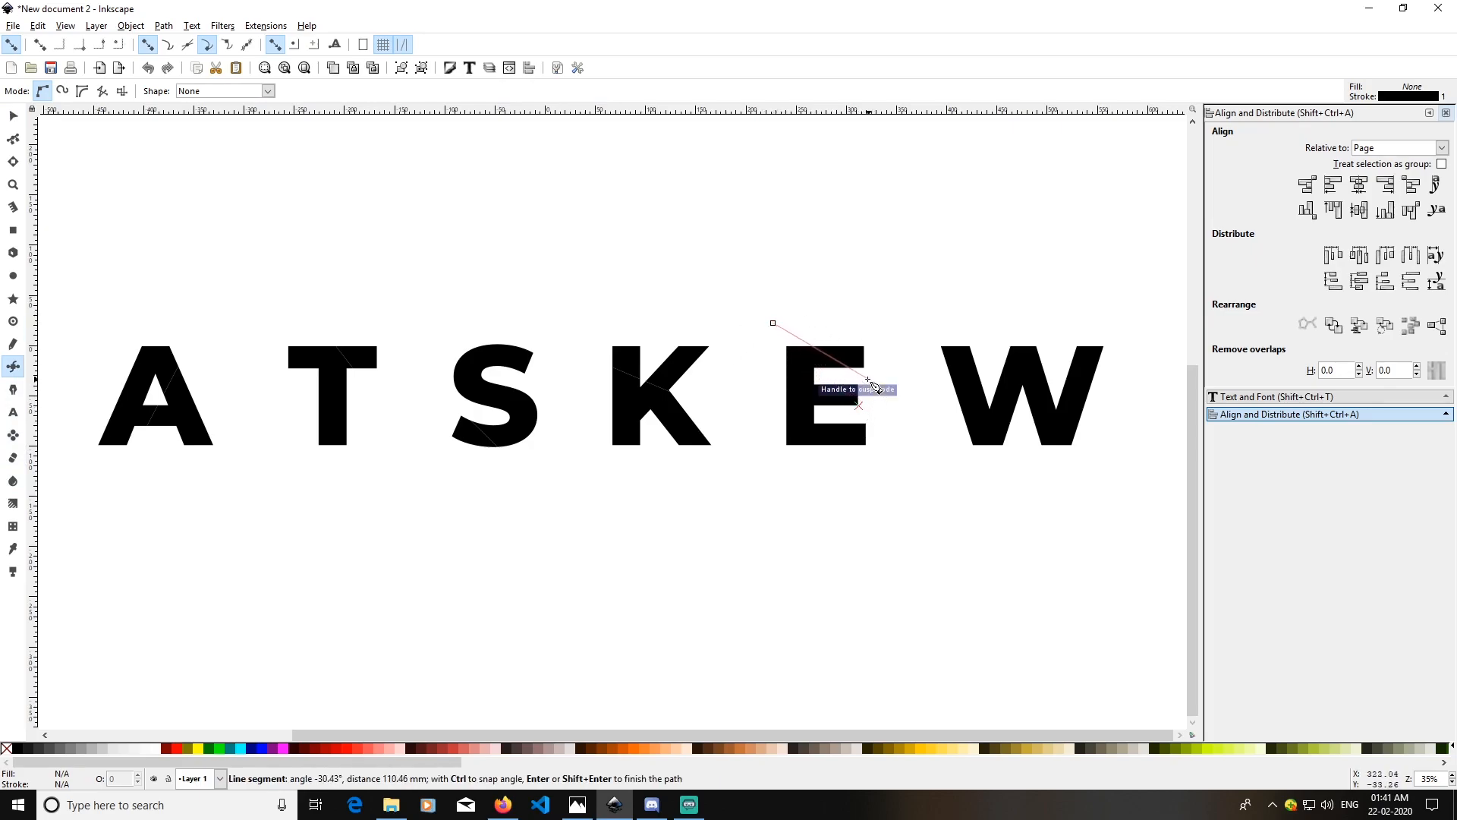
{"action": "left_click", "coordinate": [877, 377]}
{"action": "left_click", "coordinate": [903, 283]}
{"action": "left_click", "coordinate": [786, 266]}
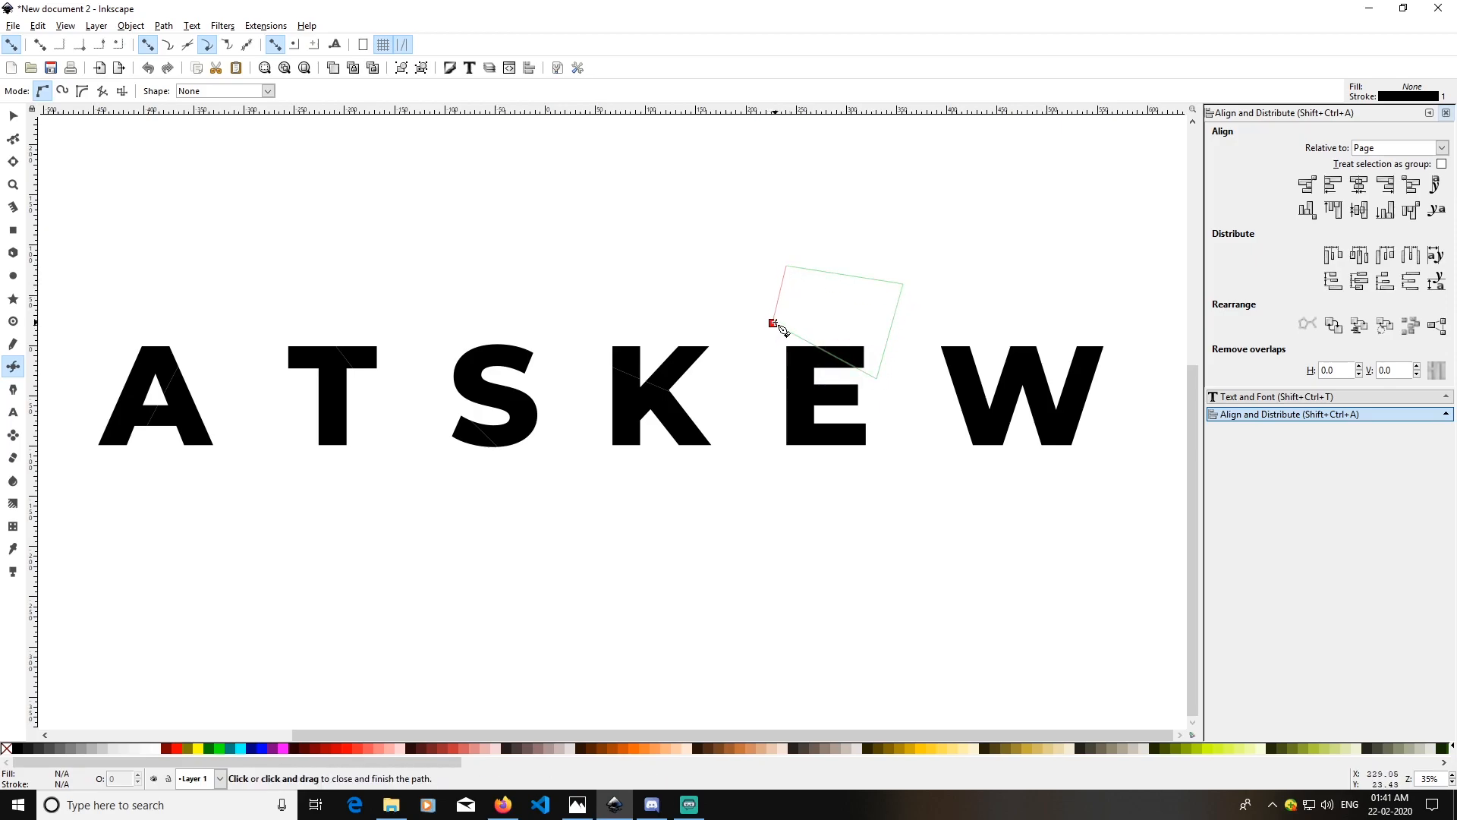
{"action": "left_click", "coordinate": [774, 323]}
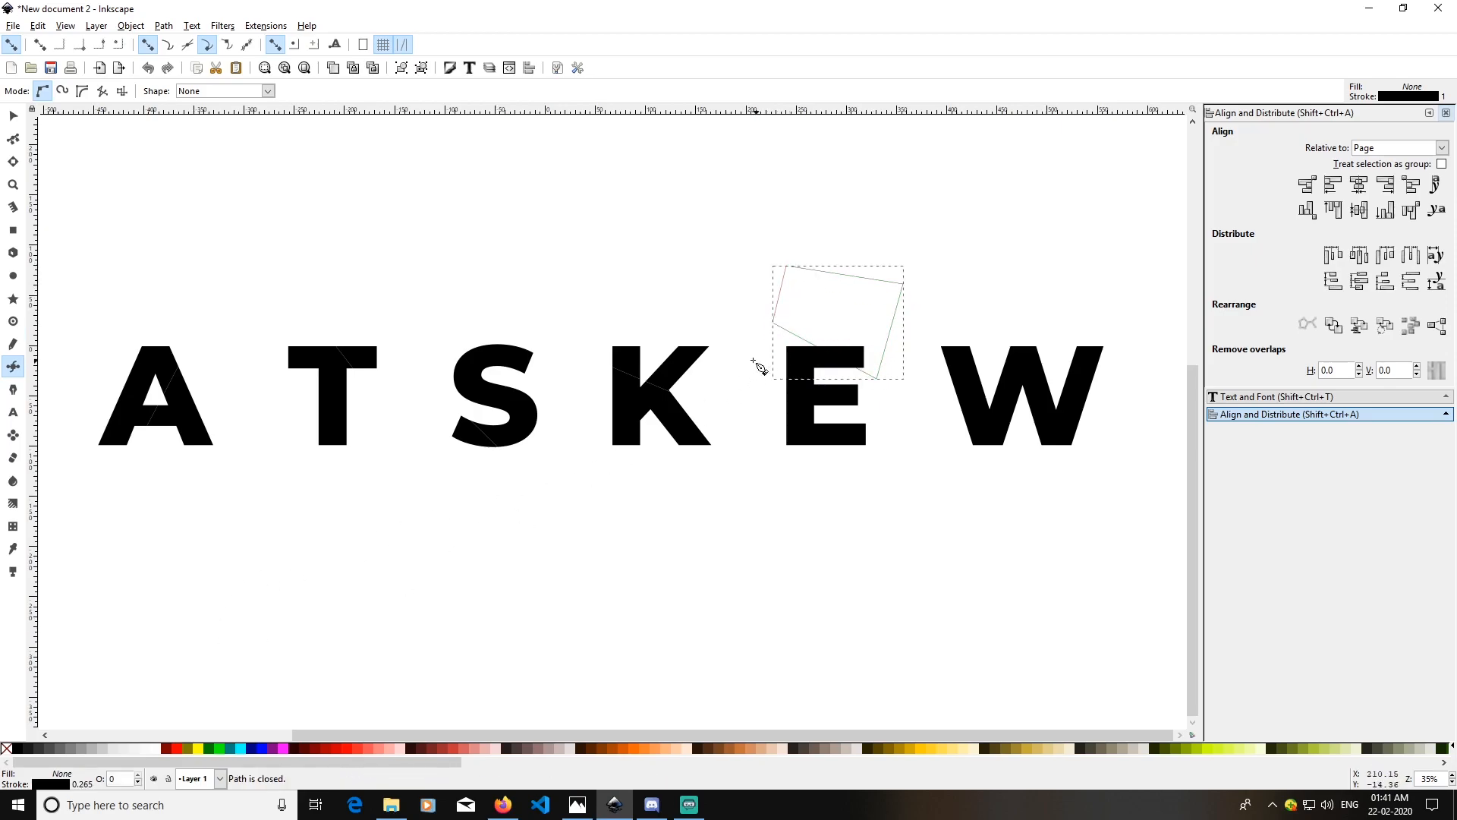
{"action": "left_click", "coordinate": [71, 749]}
Divide the letter E with the grey shape covering its upper part.
{"action": "left_click", "coordinate": [13, 116]}
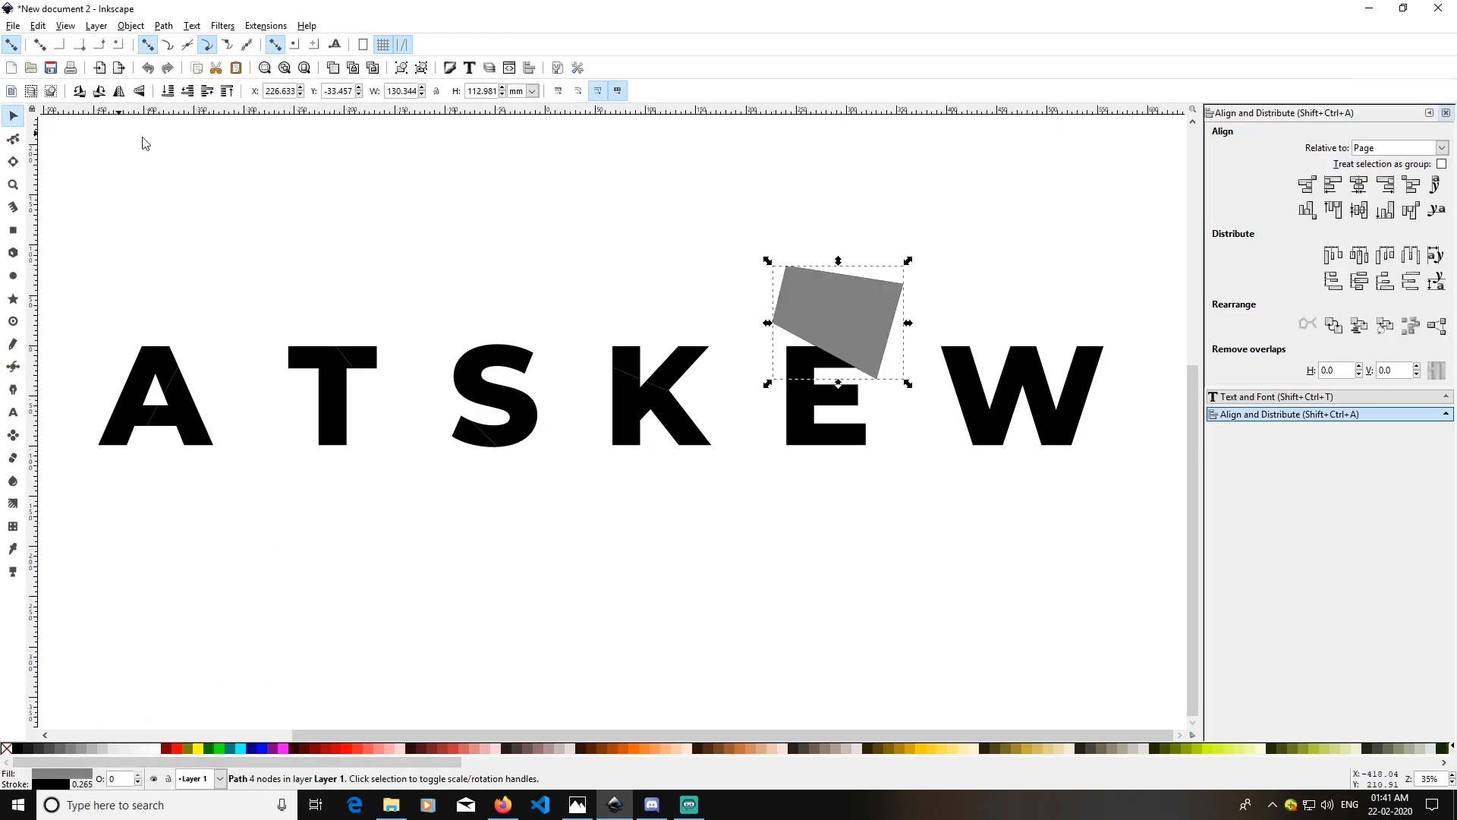
{"action": "left_click", "coordinate": [825, 440], "text": "shift"}
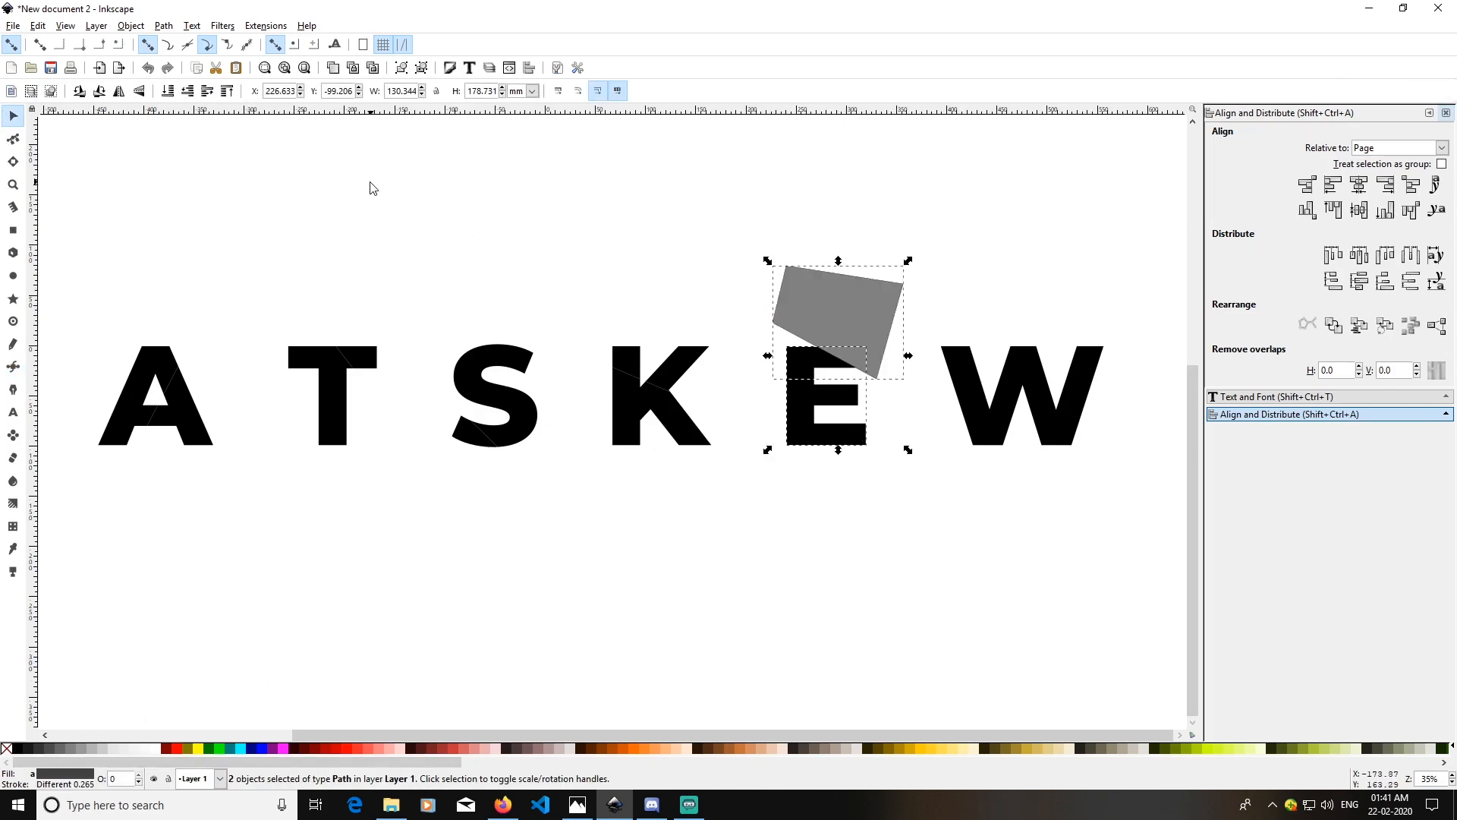
{"action": "left_click", "coordinate": [163, 26]}
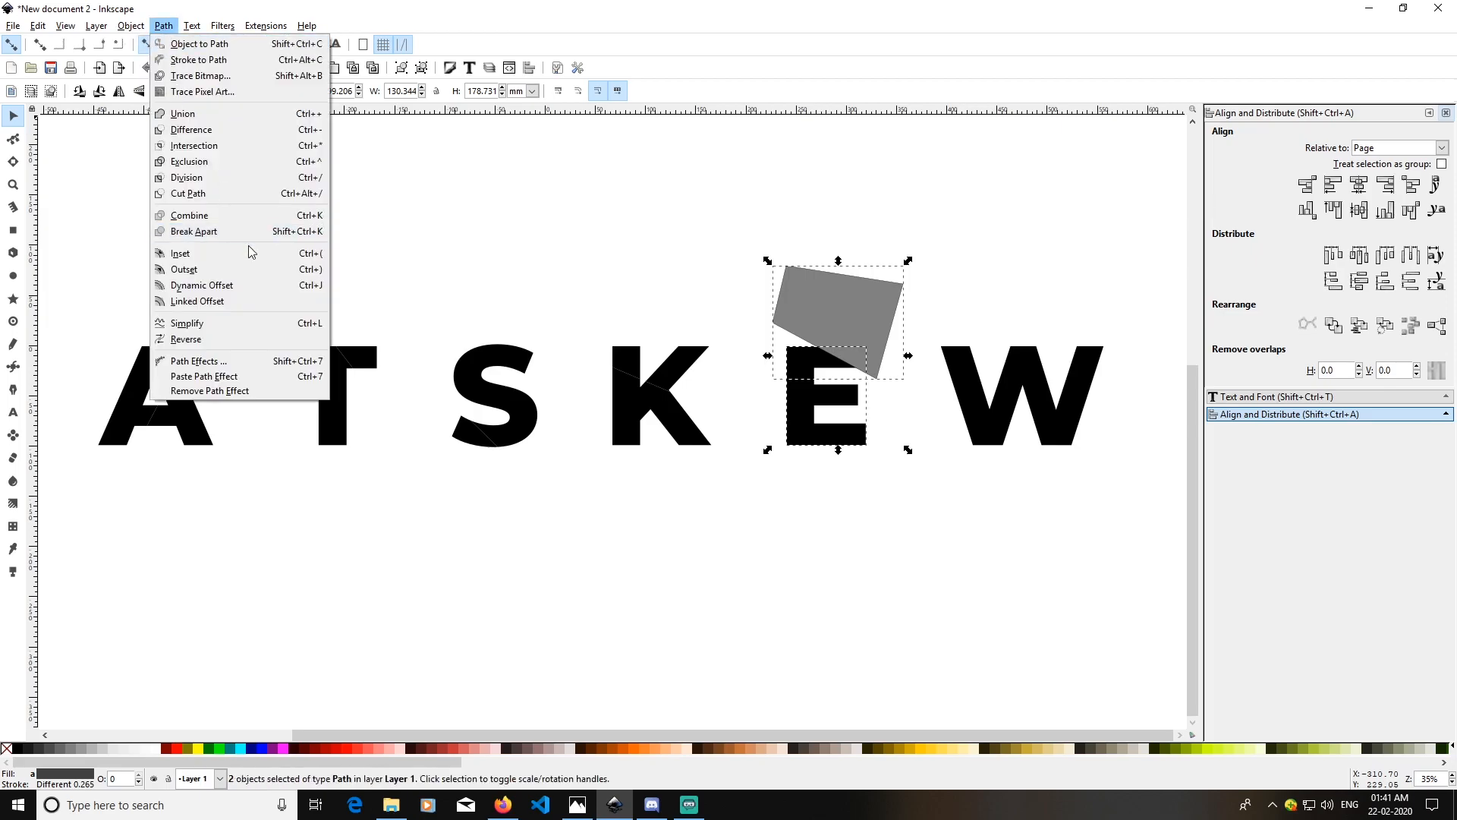
{"action": "left_click", "coordinate": [230, 181]}
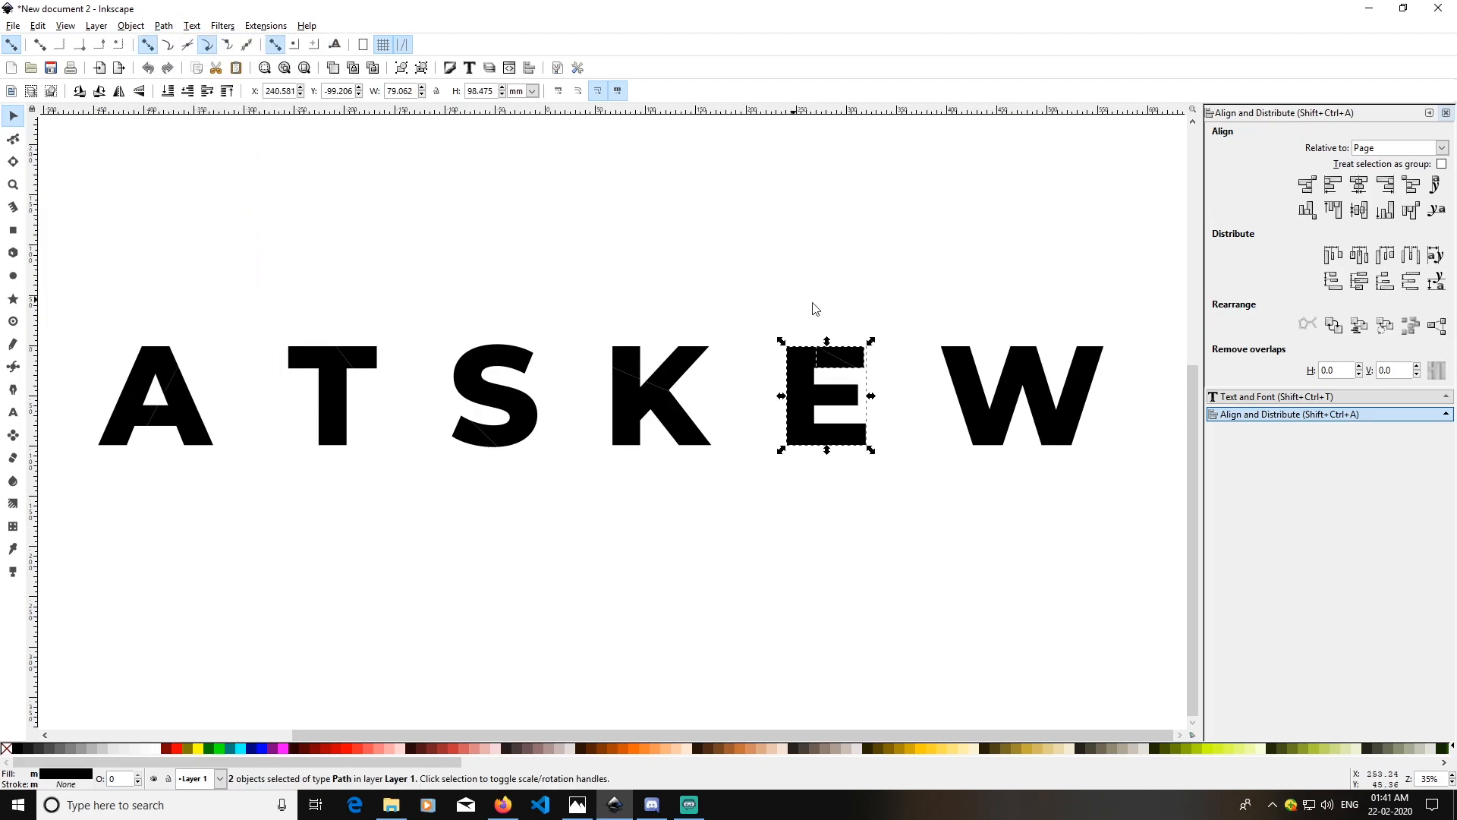
{"action": "left_click", "coordinate": [915, 285]}
Draw a closed four-sided outline about 221 mm wide and 84 mm high over the lower part of the W and fill it with grey.
{"action": "left_click", "coordinate": [13, 366]}
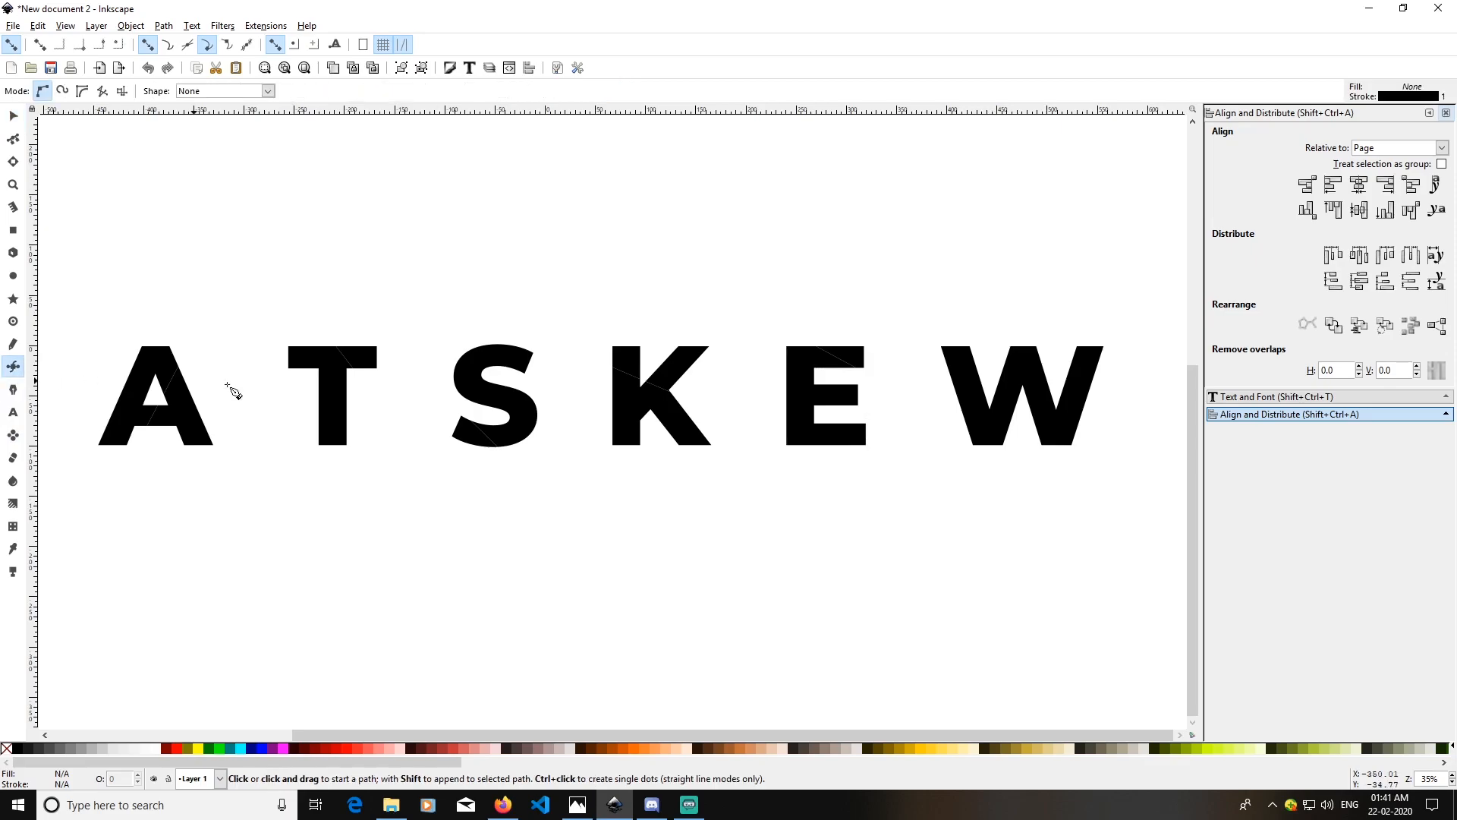
{"action": "left_click", "coordinate": [935, 421]}
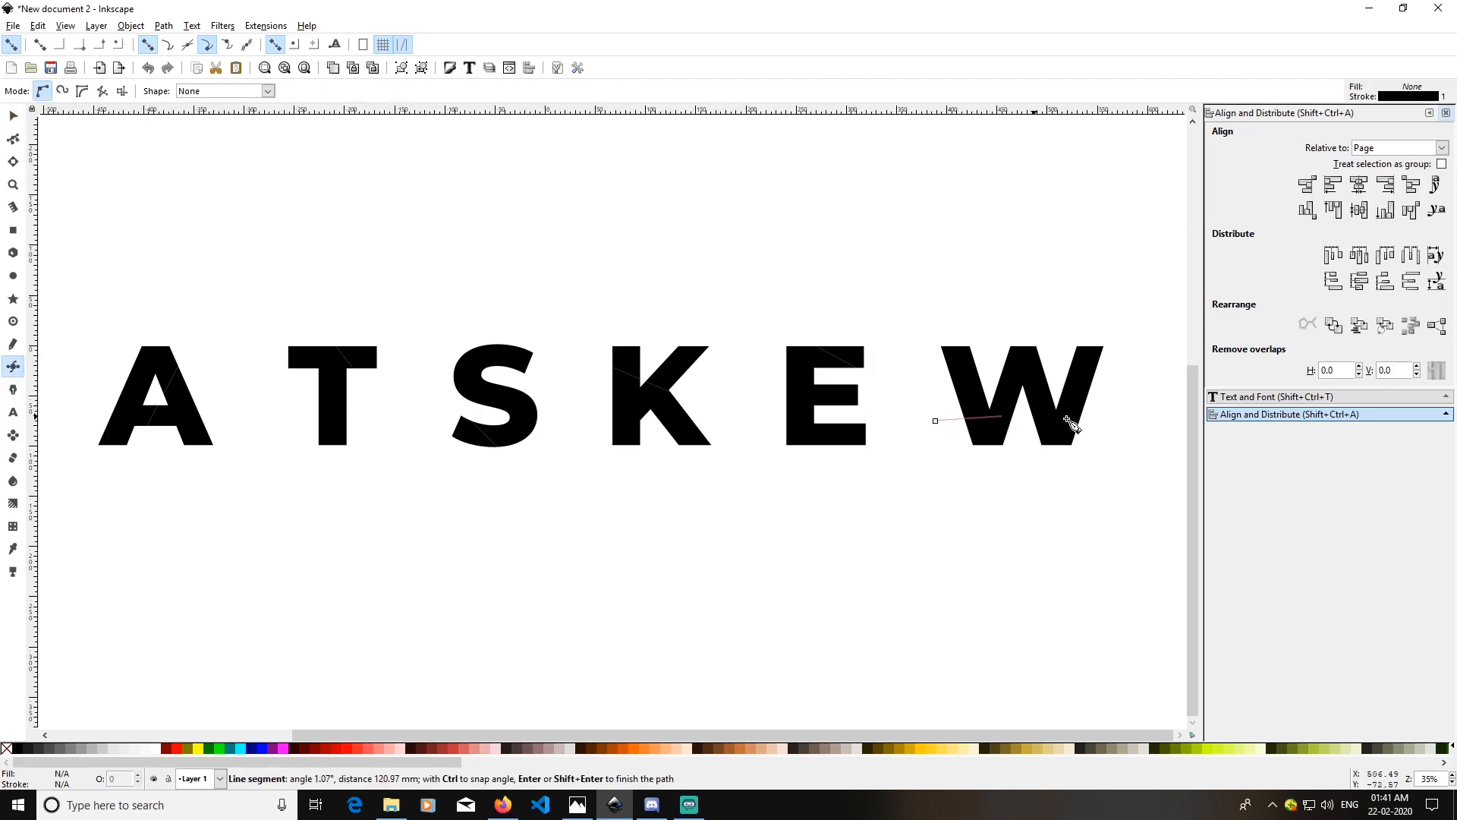
{"action": "left_click", "coordinate": [1135, 408]}
{"action": "left_click", "coordinate": [1124, 491]}
{"action": "left_click", "coordinate": [915, 486]}
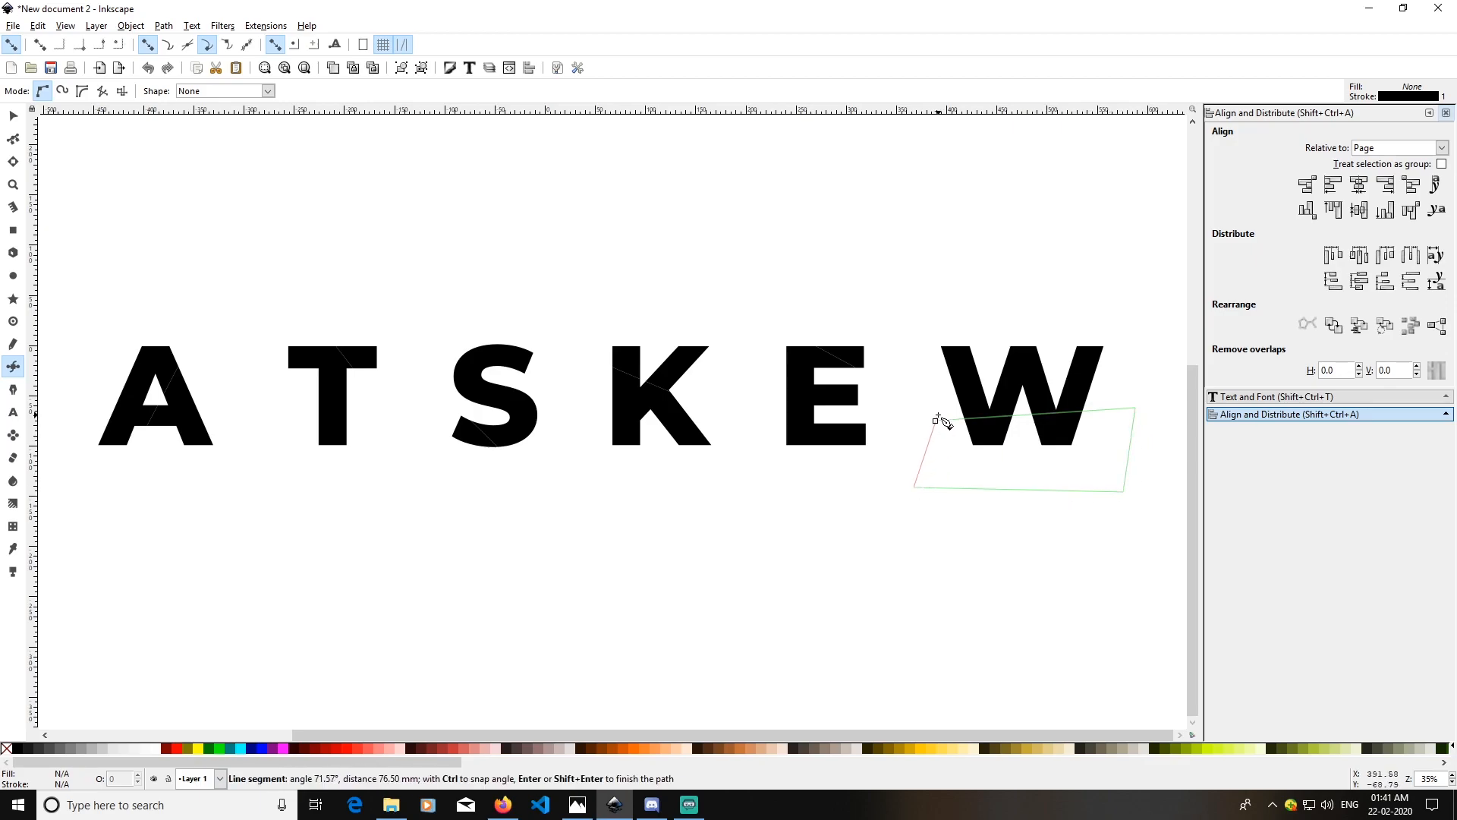
{"action": "left_click", "coordinate": [935, 421]}
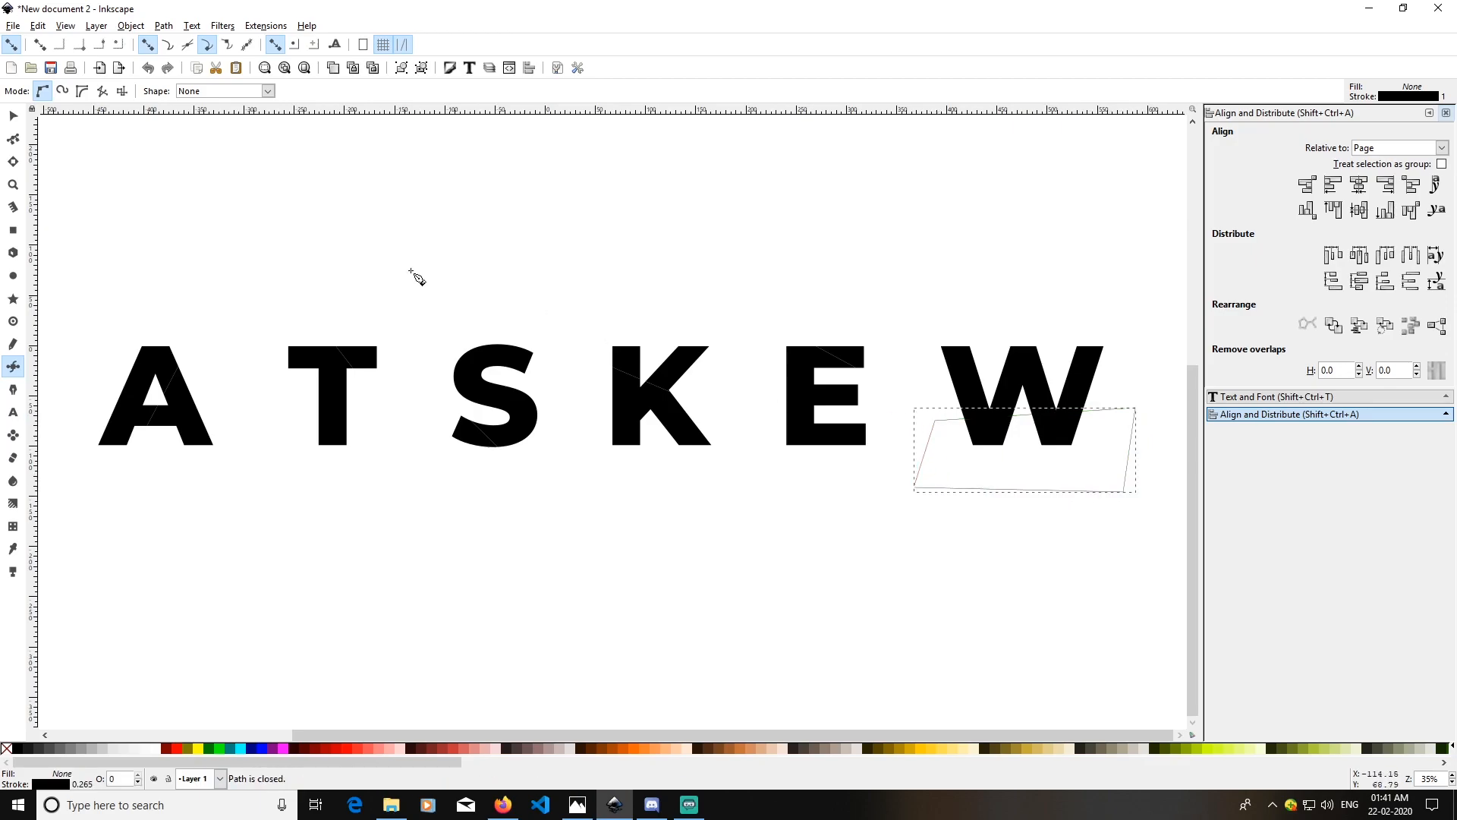
{"action": "left_click", "coordinate": [82, 748]}
Divide the letter W with the grey shape covering its lower part.
{"action": "left_click", "coordinate": [13, 115]}
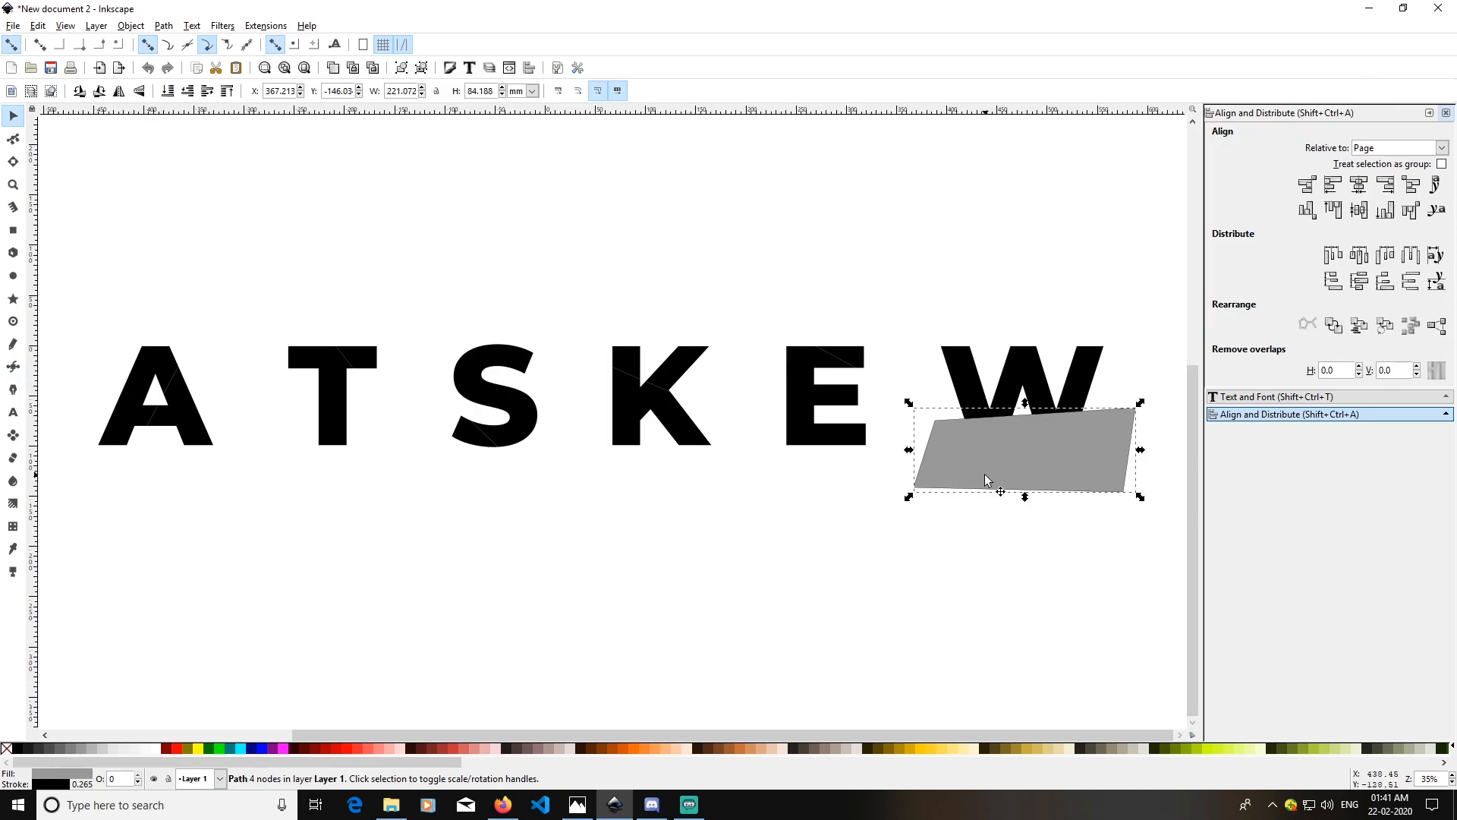
{"action": "left_click", "coordinate": [1079, 363], "text": "shift"}
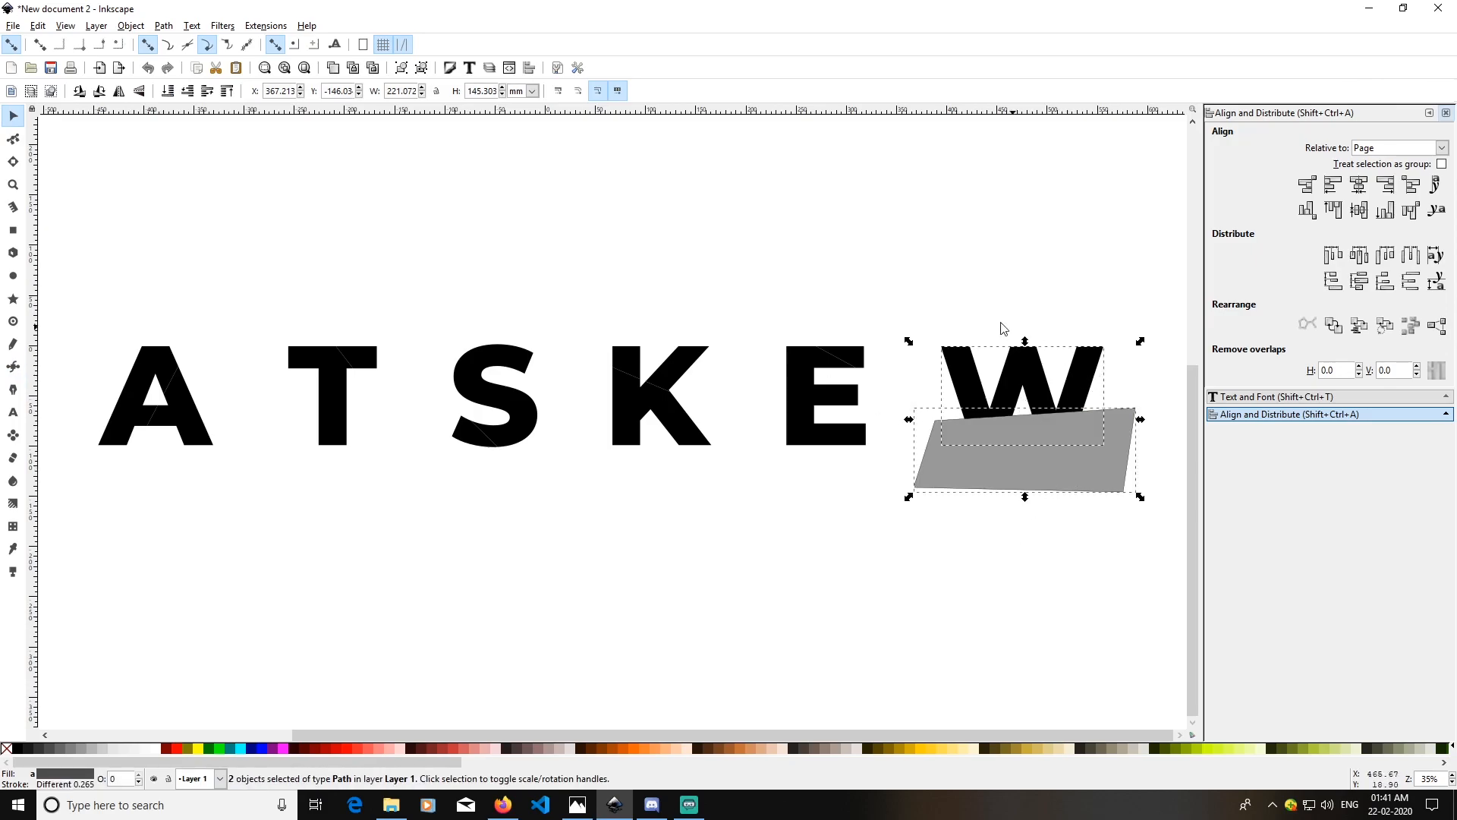
{"action": "left_click", "coordinate": [163, 25]}
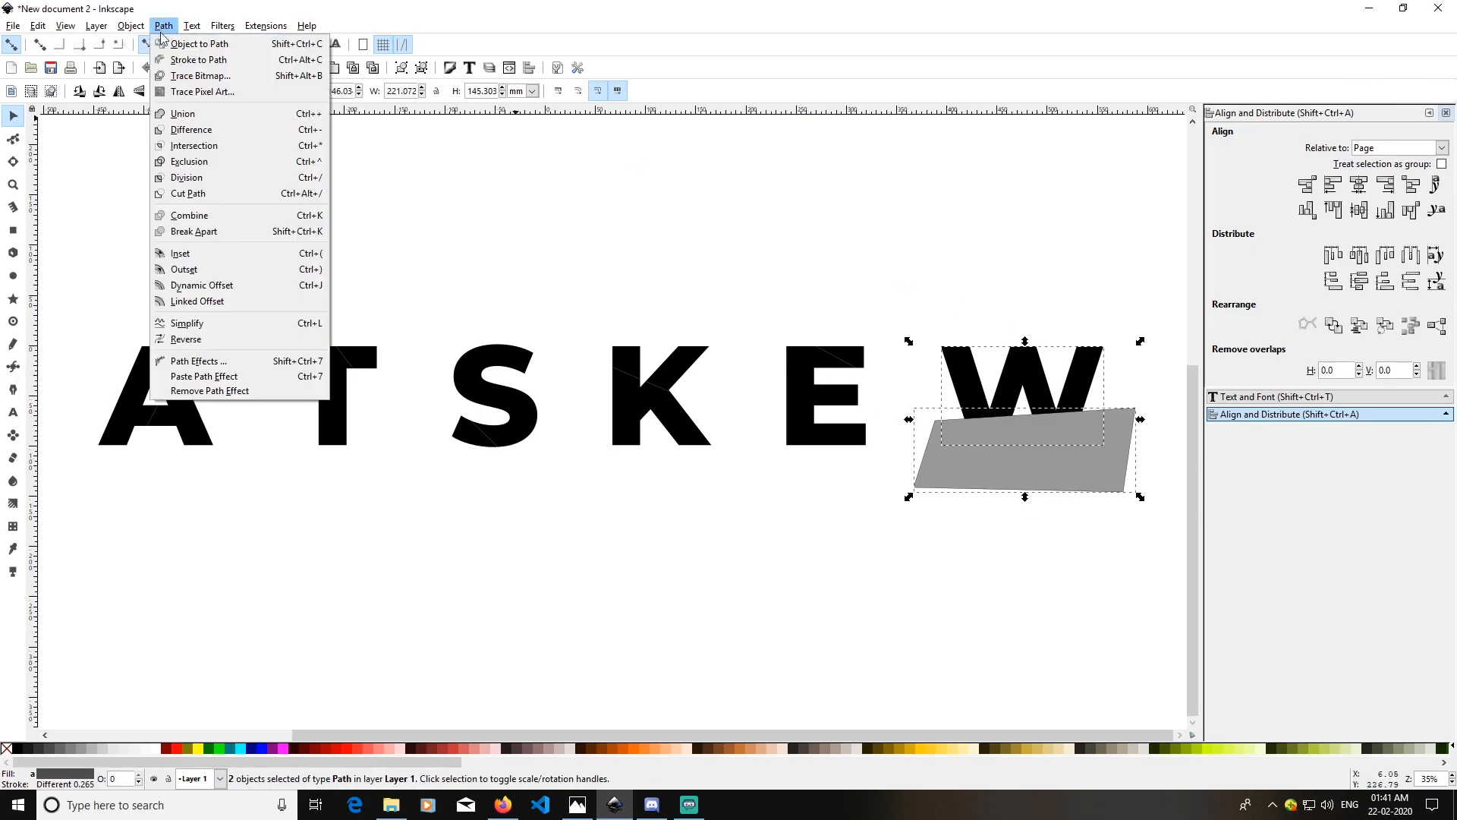
{"action": "left_click", "coordinate": [201, 176]}
{"action": "left_click", "coordinate": [987, 499]}
Combine the two separate lower pieces of the W into a single path.
{"action": "left_click", "coordinate": [997, 432]}
{"action": "left_click", "coordinate": [1063, 436], "text": "shift"}
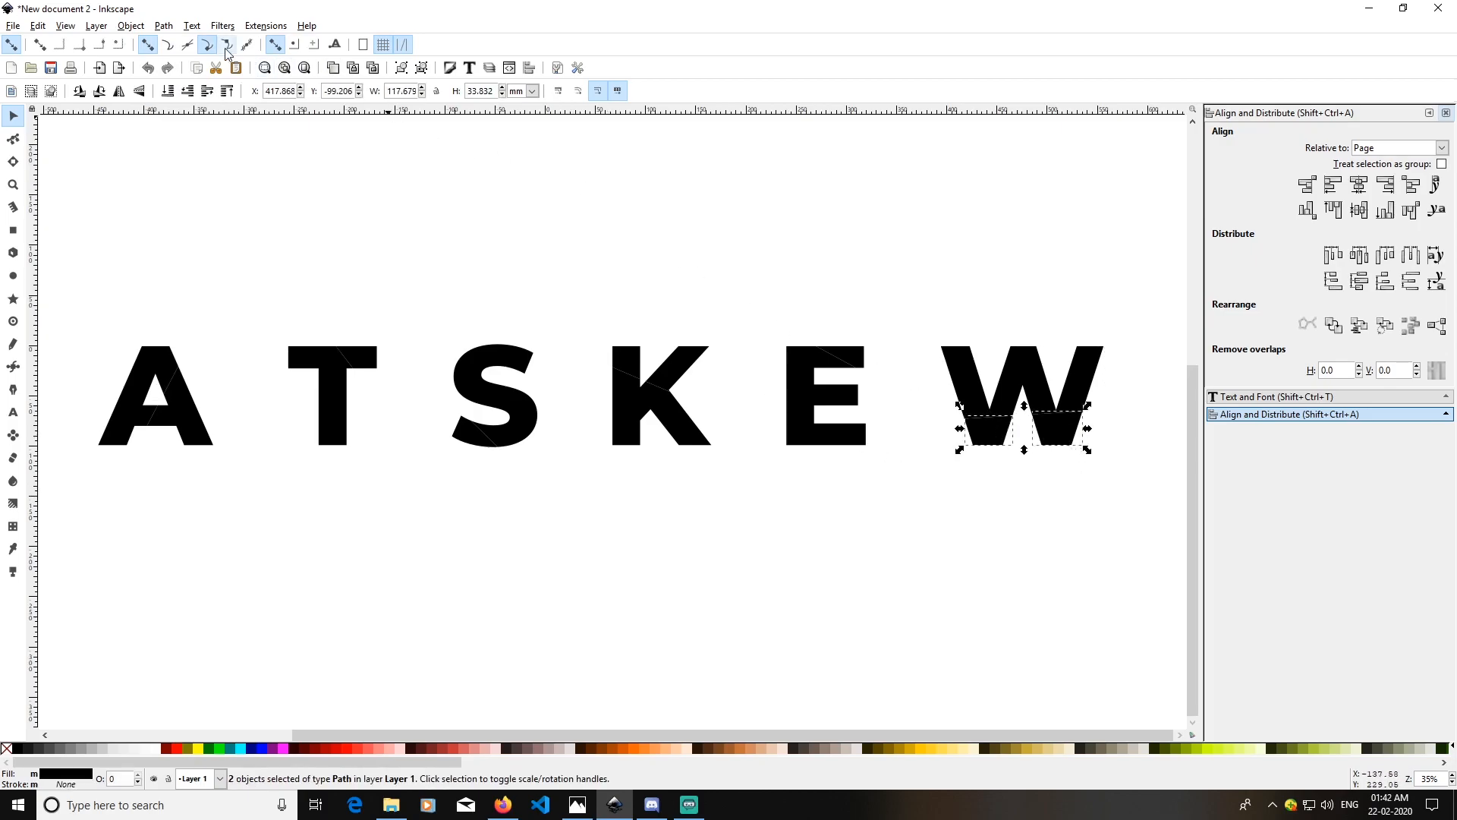
{"action": "left_click", "coordinate": [164, 26]}
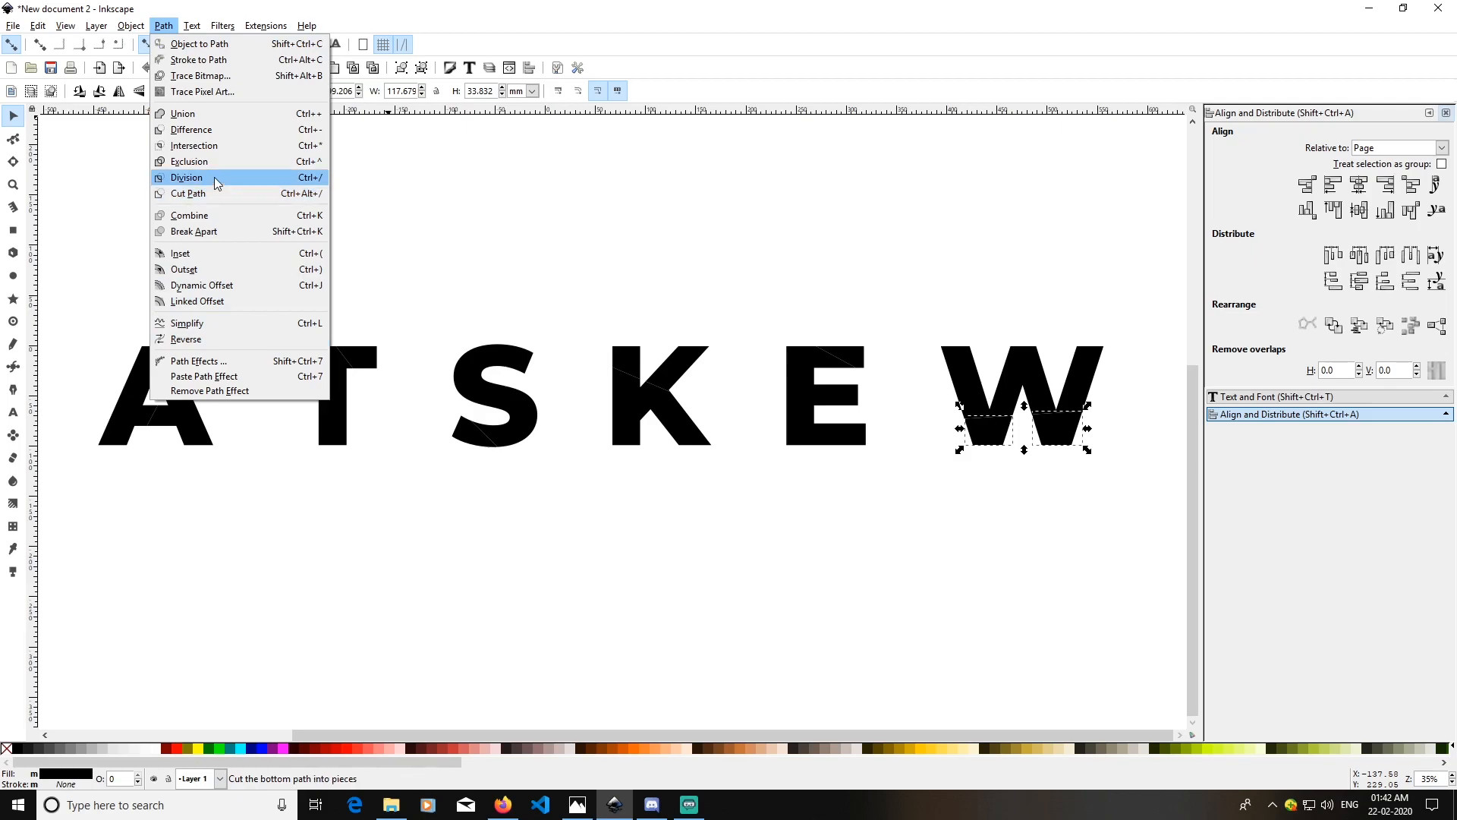
{"action": "left_click", "coordinate": [190, 215]}
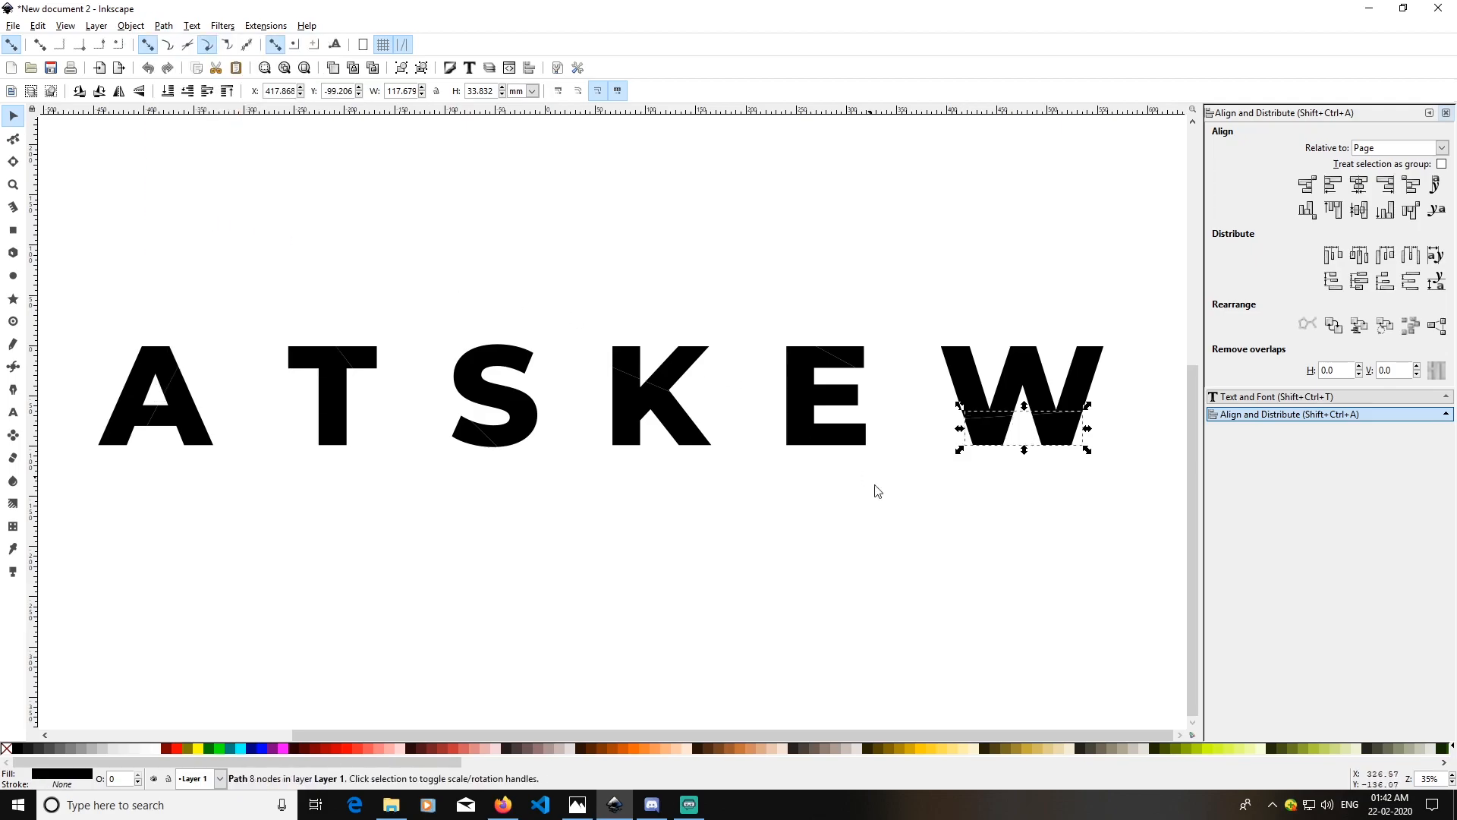
{"action": "left_click", "coordinate": [902, 525]}
Fill the grey square above the text with the Stripes 1:1 pattern.
{"action": "scroll", "coordinate": [902, 525], "scroll_direction": "down", "scroll_amount": 2, "text": "ctrl"}
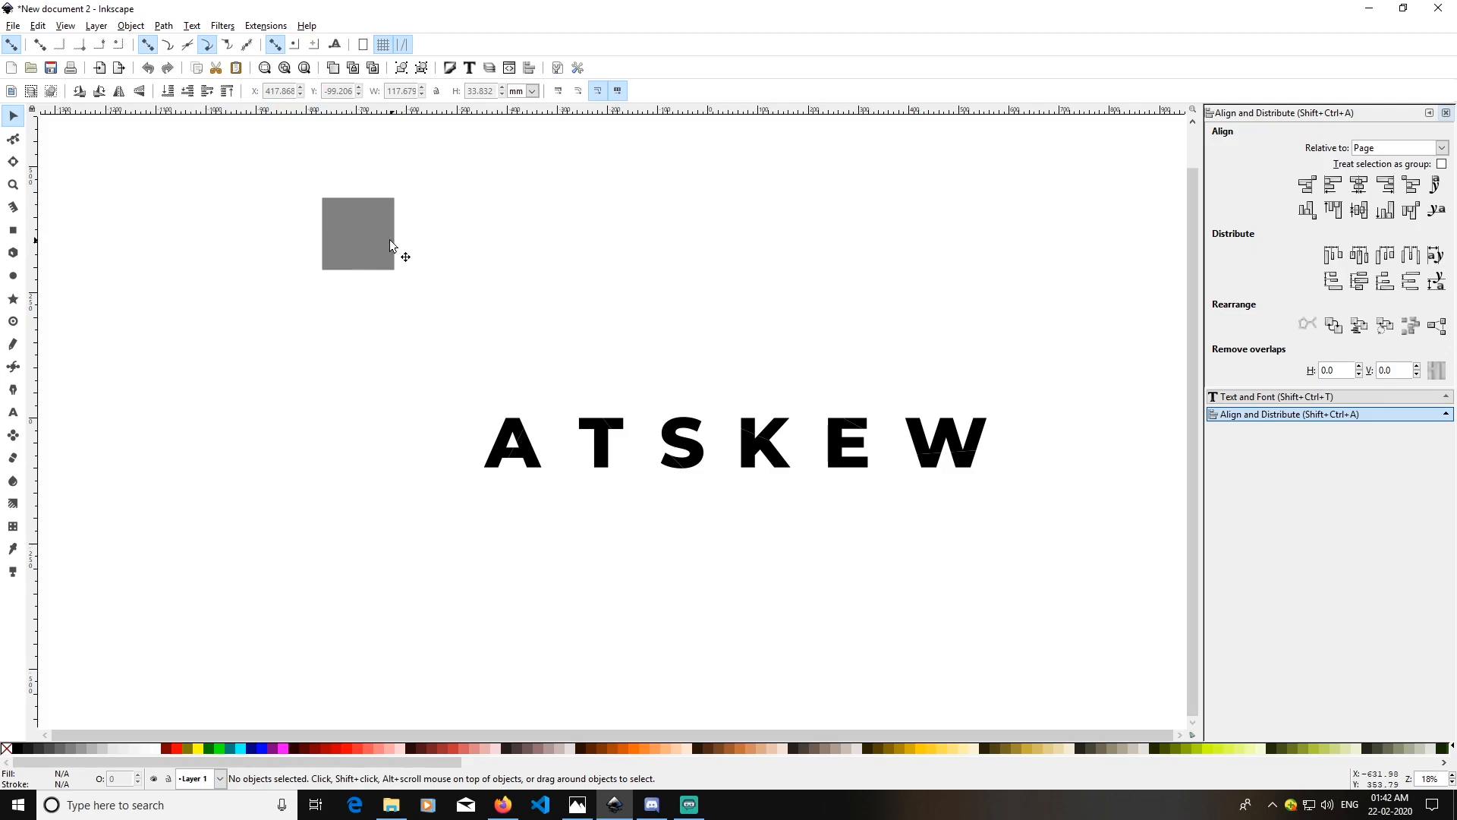
{"action": "left_click", "coordinate": [359, 247]}
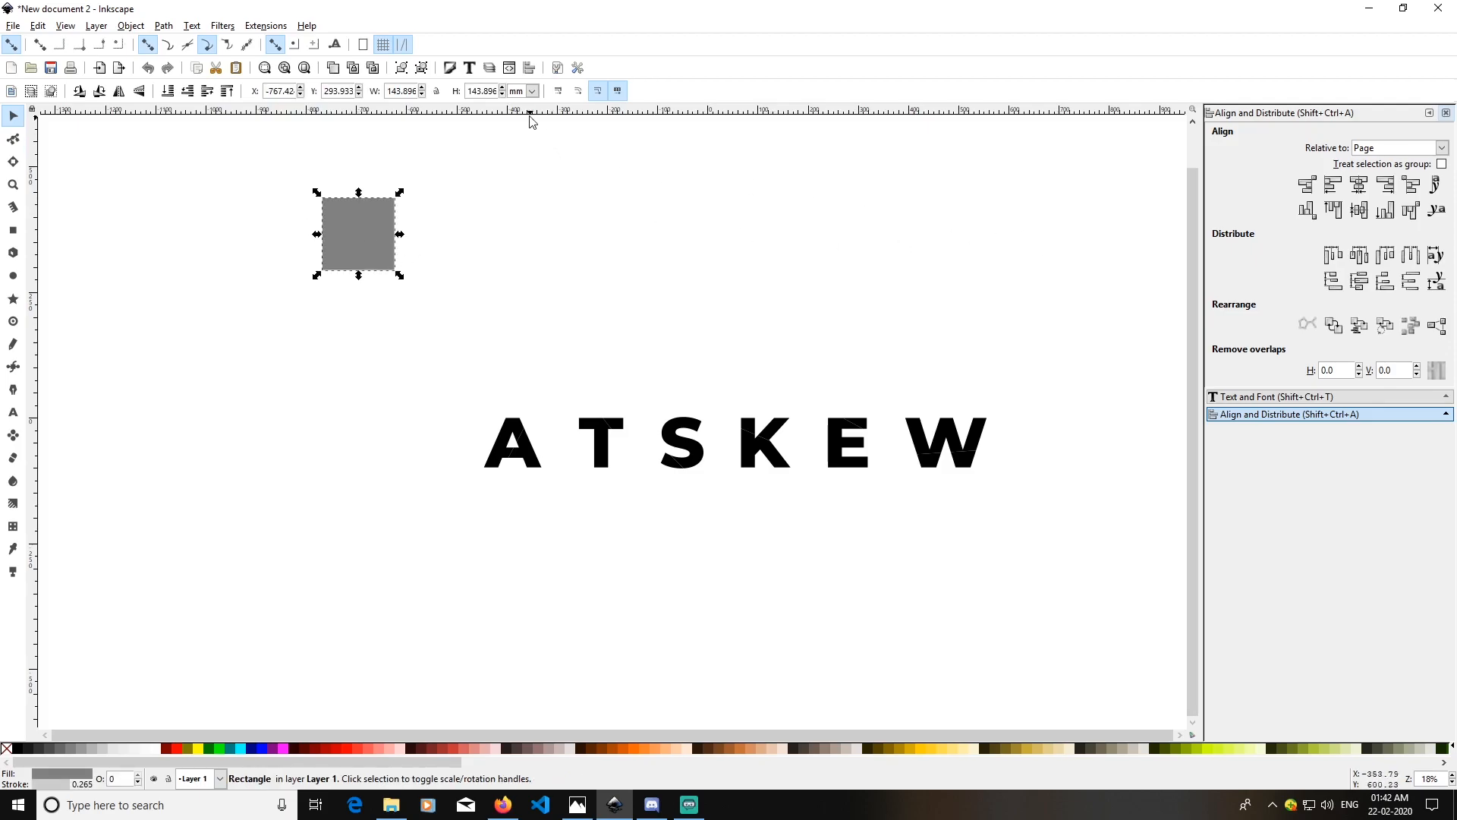
{"action": "left_click", "coordinate": [450, 69]}
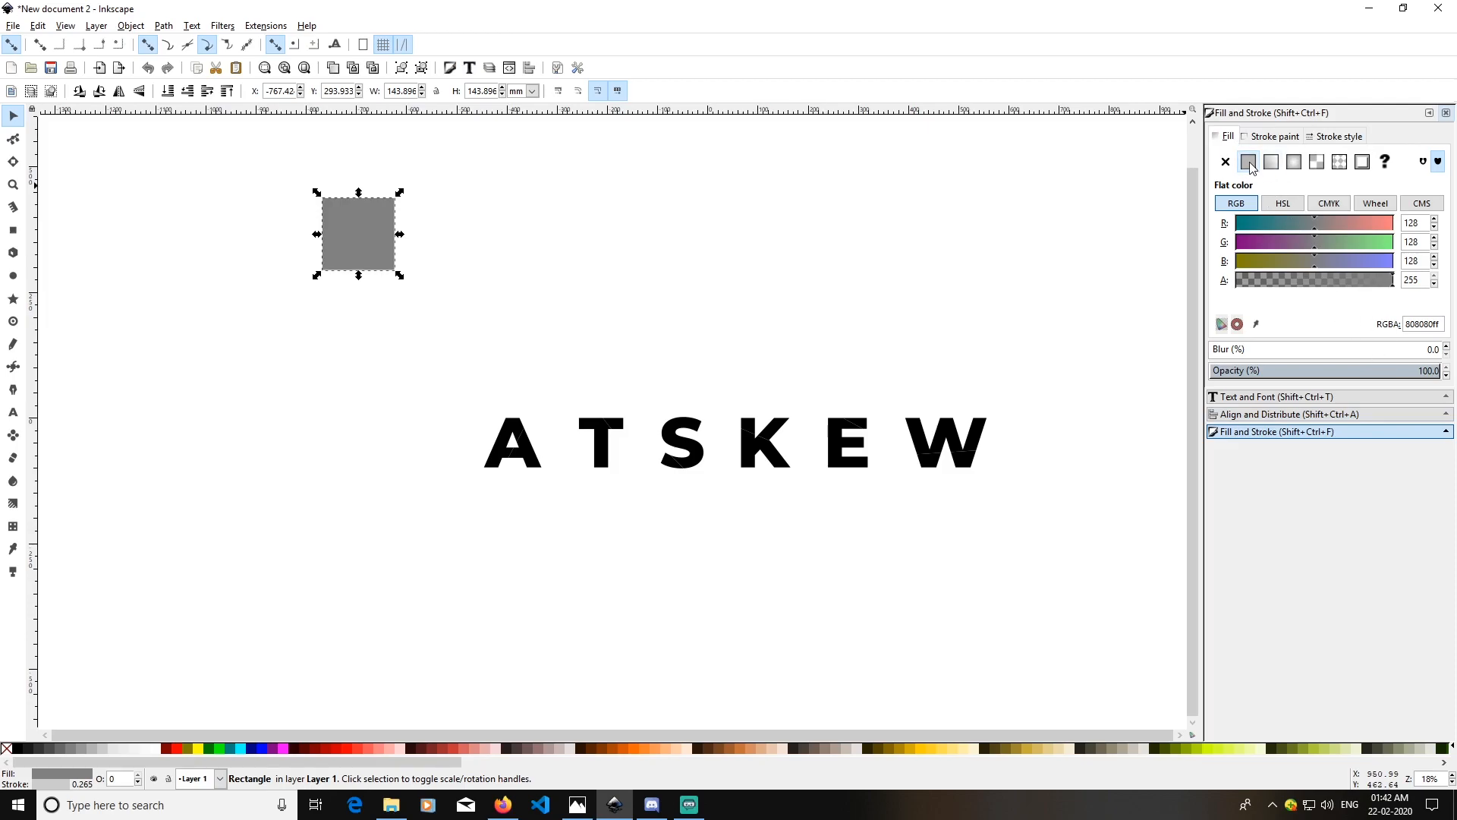
{"action": "left_click", "coordinate": [1339, 163]}
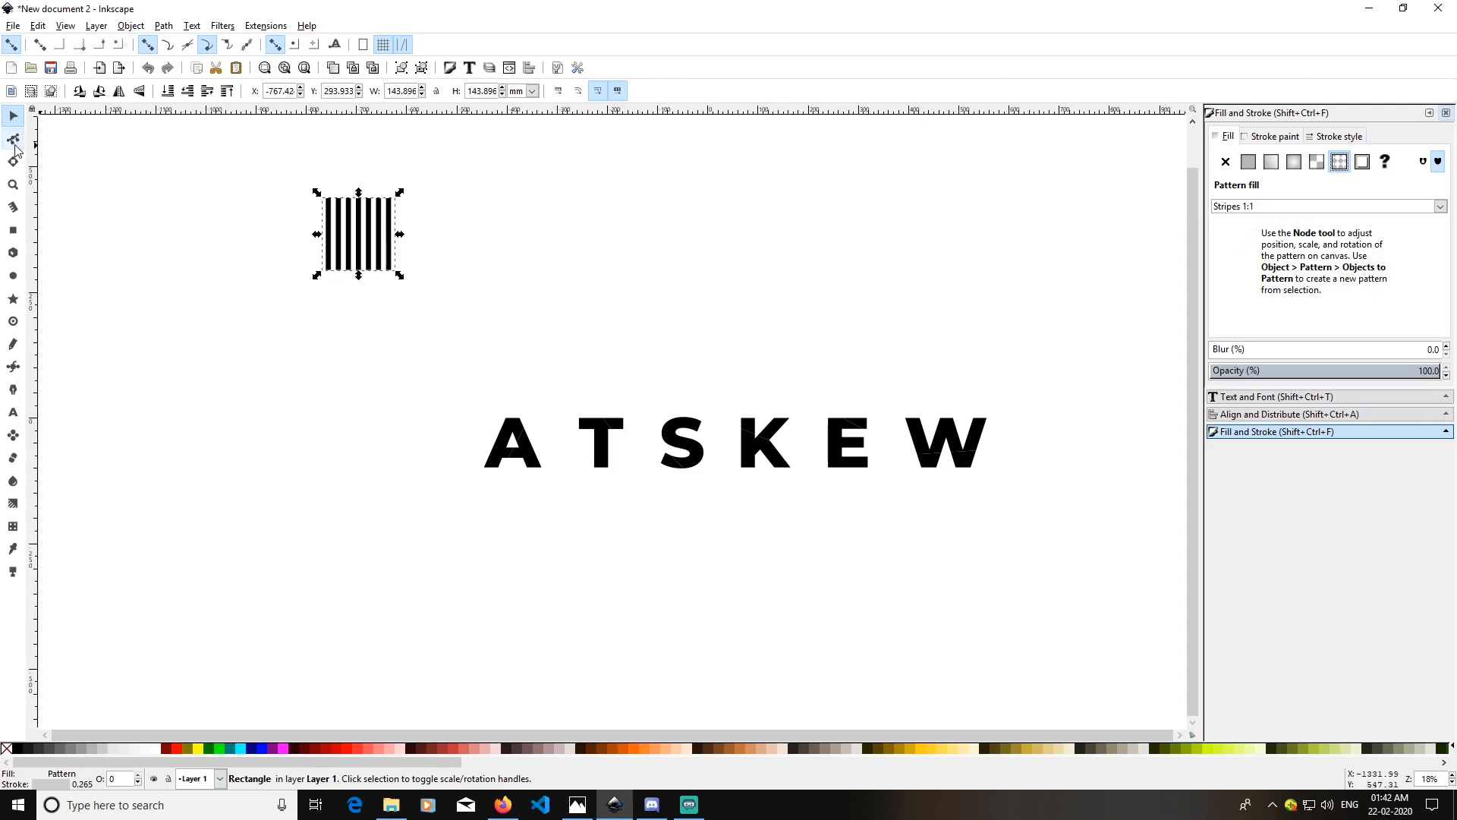
Scale down the square's stripe pattern so the stripes are much thinner and closer together.
{"action": "left_click", "coordinate": [13, 141]}
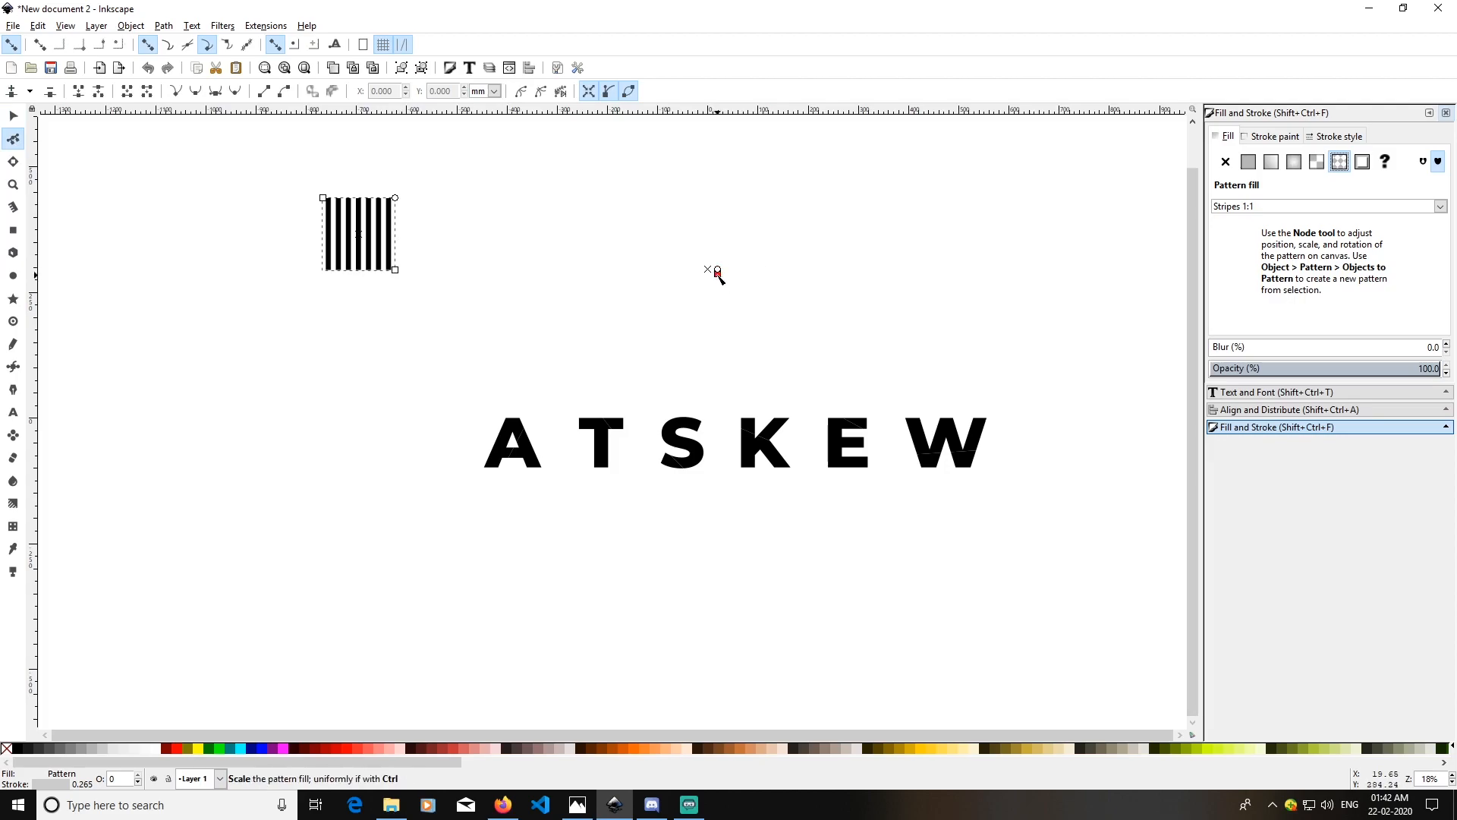
{"action": "left_click_drag", "start_coordinate": [717, 272], "coordinate": [710, 271]}
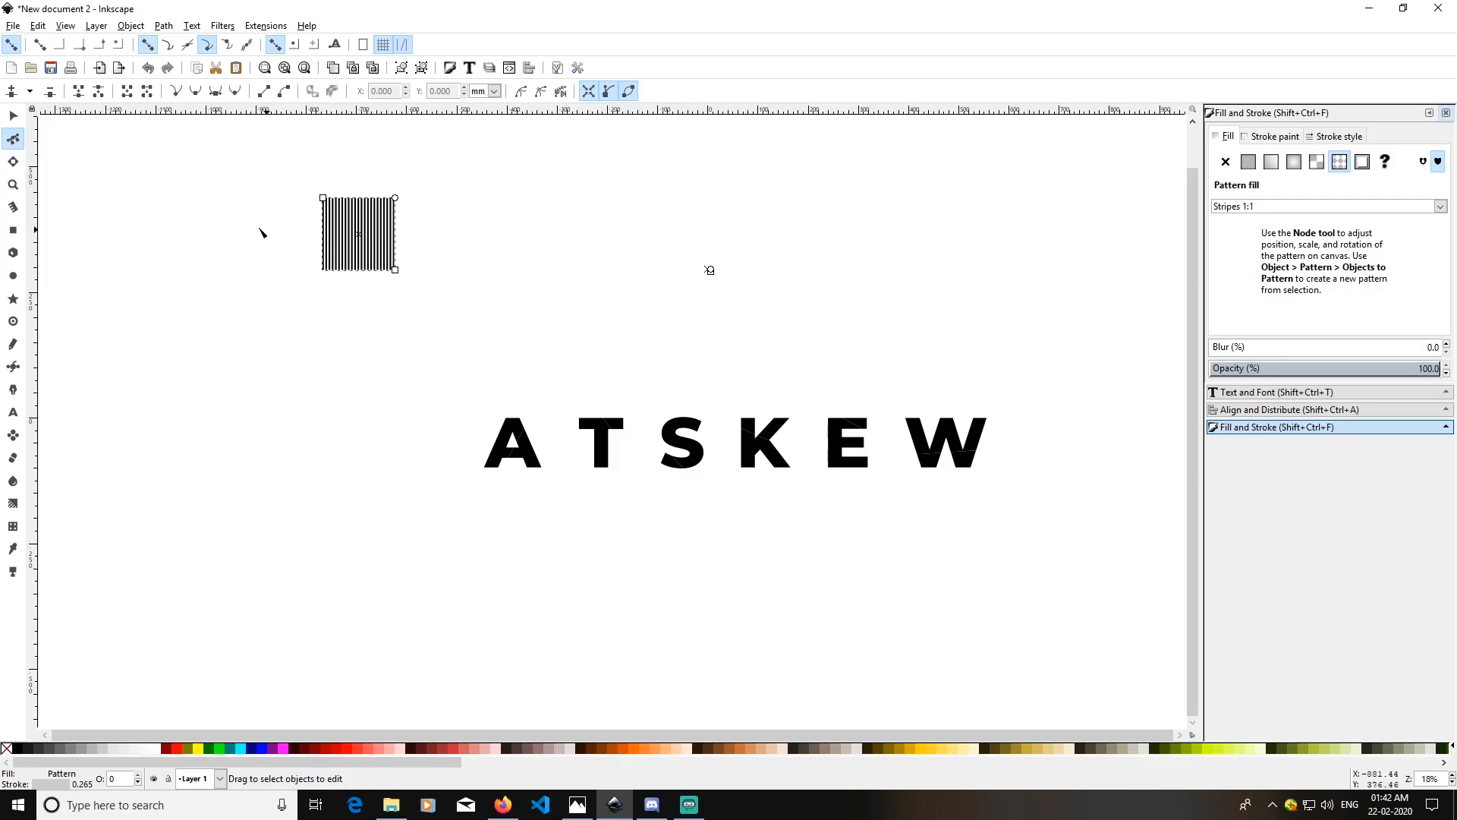
{"action": "left_click", "coordinate": [12, 119]}
{"action": "left_click", "coordinate": [548, 262]}
{"action": "left_click", "coordinate": [376, 240]}
{"action": "left_click", "coordinate": [588, 207]}
Rotate the striped square 45 degrees so that it forms a diamond with diagonal stripes.
{"action": "left_click", "coordinate": [359, 236]}
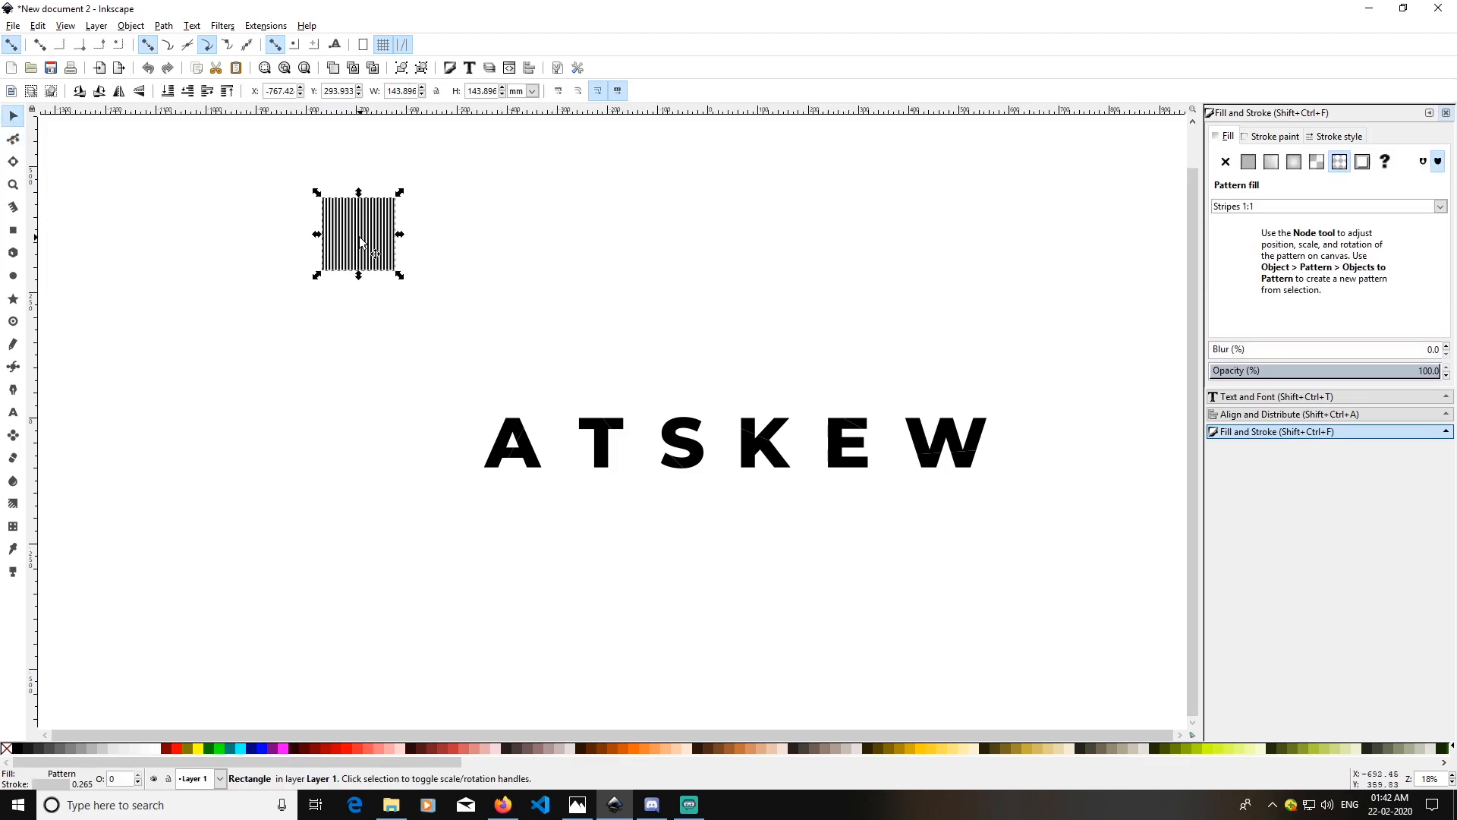
{"action": "left_click", "coordinate": [360, 230]}
{"action": "left_click_drag", "start_coordinate": [401, 196], "coordinate": [414, 229]}
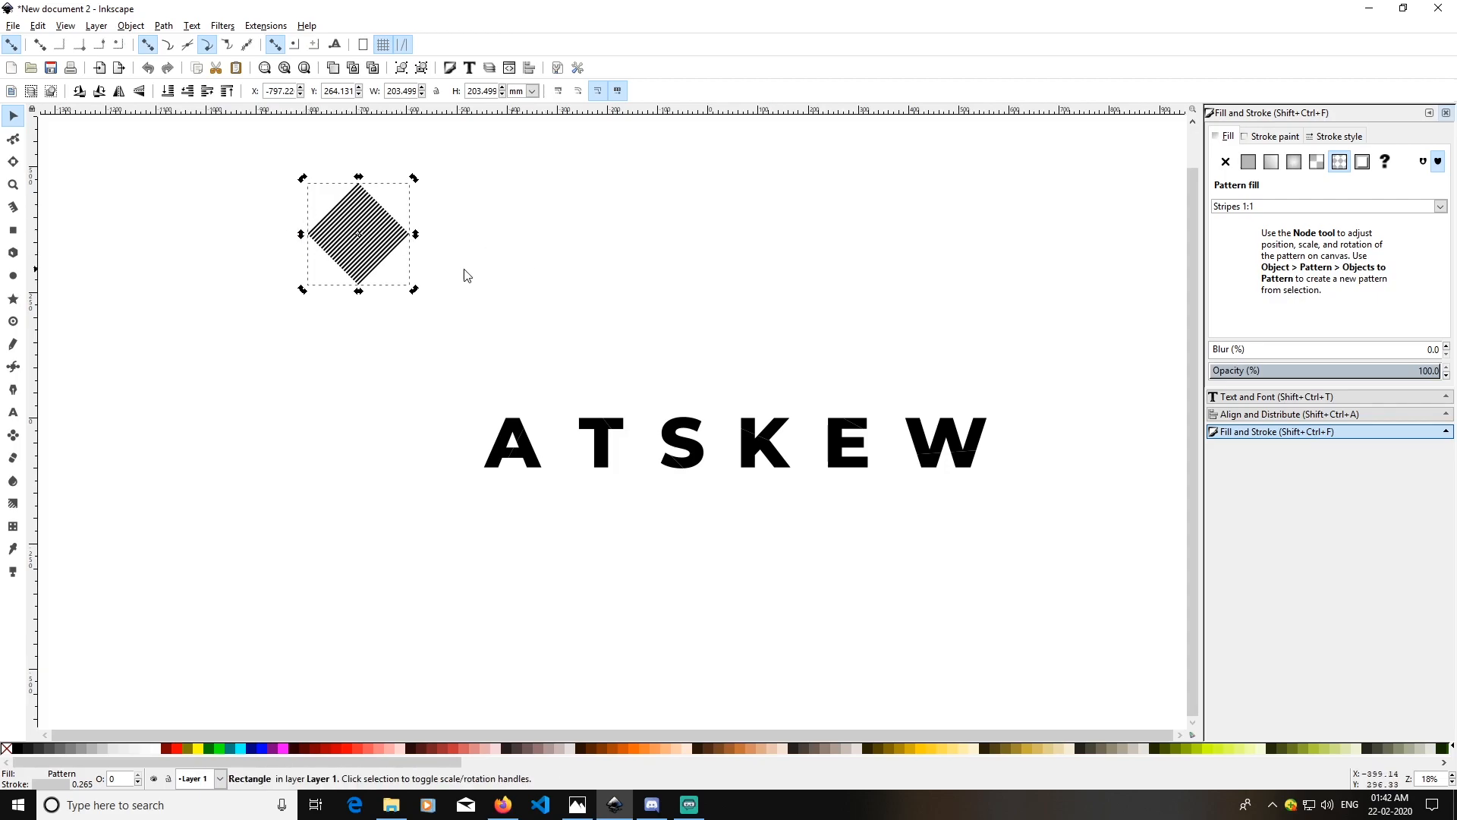
{"action": "left_click", "coordinate": [543, 275]}
{"action": "left_click", "coordinate": [368, 233]}
{"action": "left_click", "coordinate": [533, 313]}
{"action": "left_click", "coordinate": [383, 252]}
{"action": "left_click", "coordinate": [475, 250]}
{"action": "left_click", "coordinate": [387, 235]}
{"action": "left_click", "coordinate": [619, 256]}
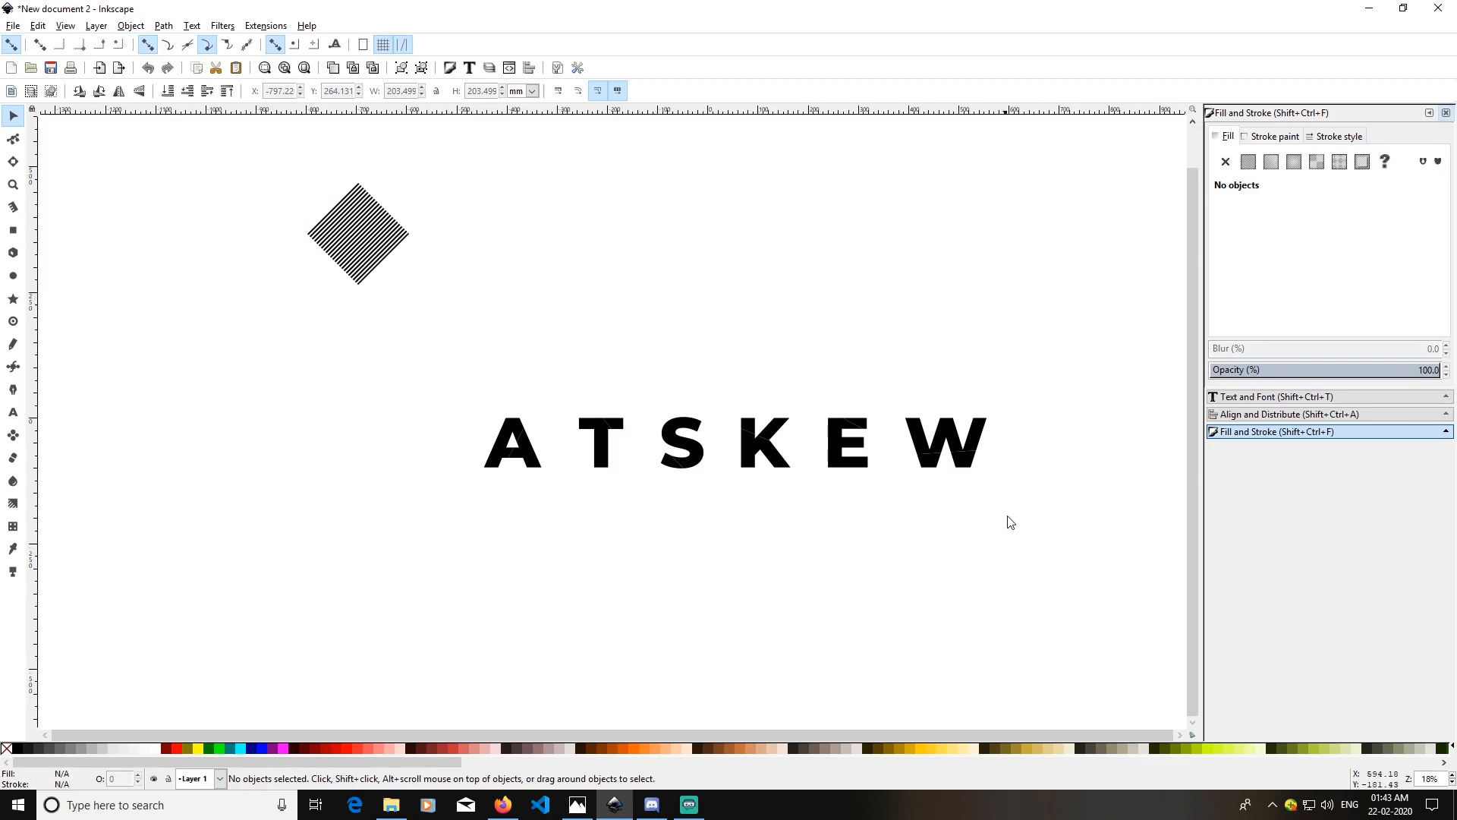
{"action": "left_click", "coordinate": [370, 257]}
{"action": "left_click", "coordinate": [540, 260]}
{"action": "left_click", "coordinate": [393, 251]}
{"action": "left_click", "coordinate": [548, 266]}
{"action": "left_click", "coordinate": [408, 245]}
{"action": "left_click", "coordinate": [607, 266]}
{"action": "left_click", "coordinate": [386, 244]}
{"action": "left_click", "coordinate": [364, 332]}
Try filling the striped diamond with the flat grey 666666 and undo the fill.
{"action": "left_click", "coordinate": [372, 268]}
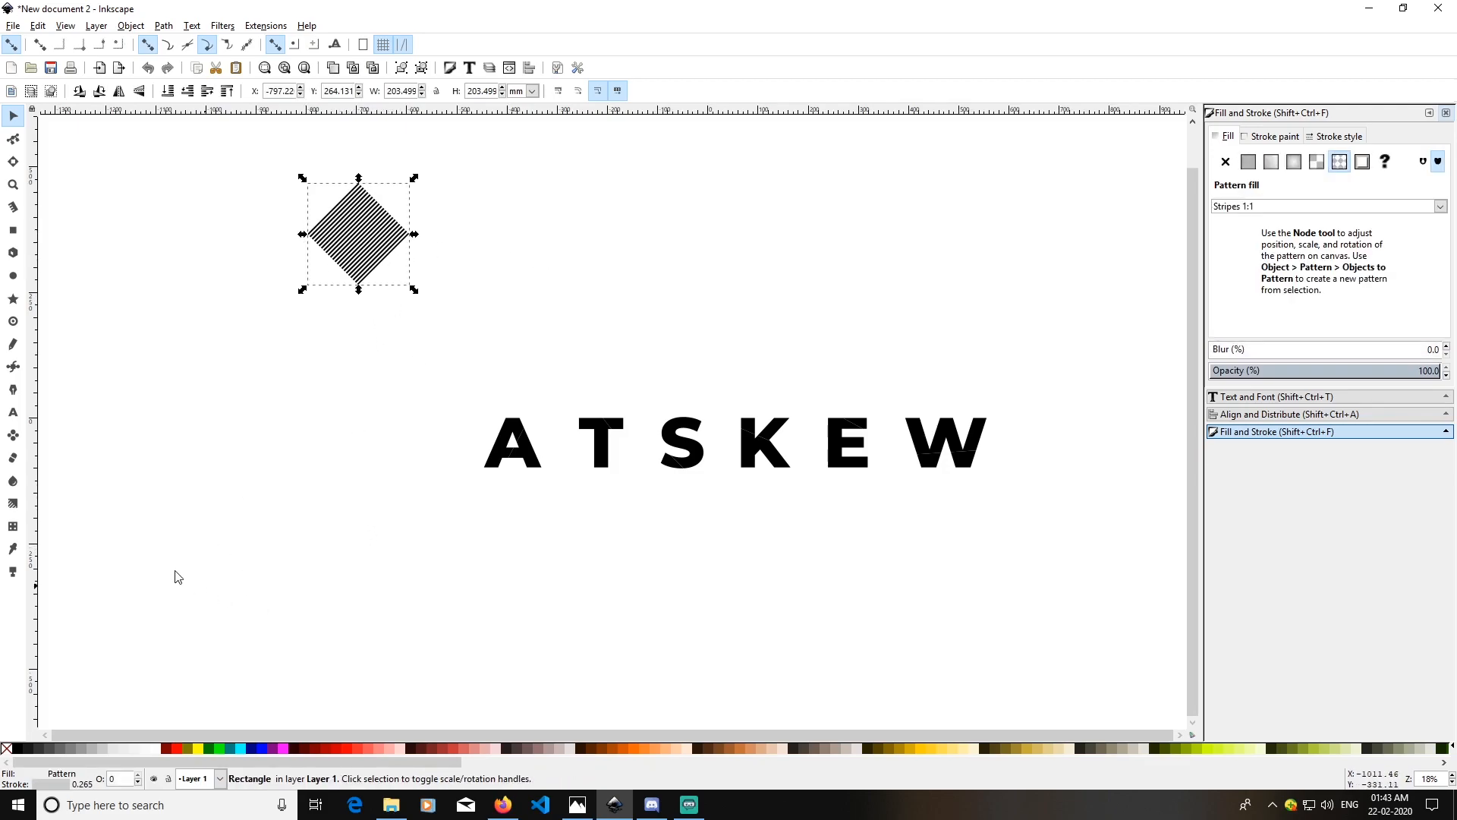
{"action": "left_click", "coordinate": [78, 748]}
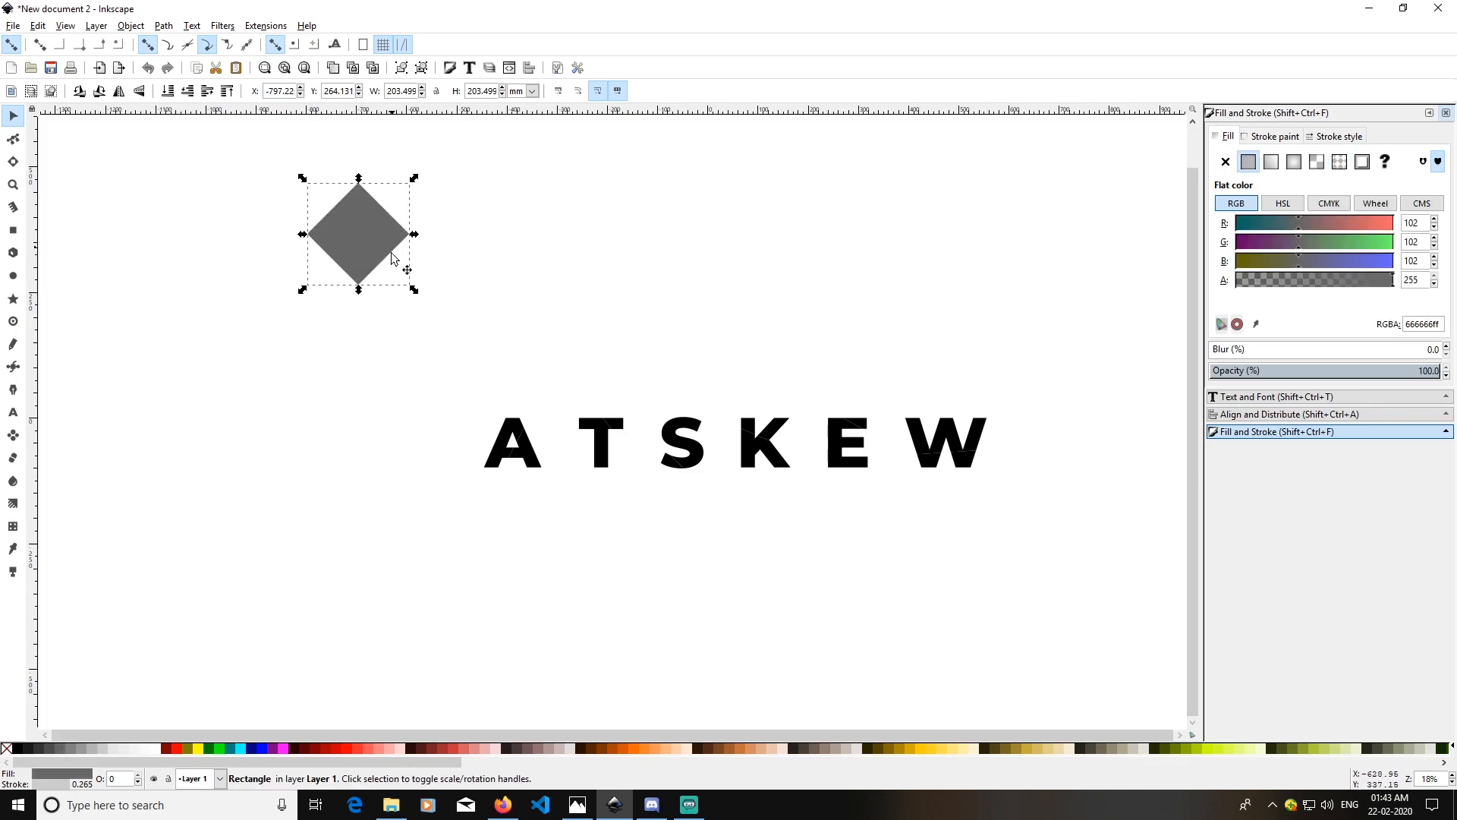
{"action": "key", "text": "ctrl+z"}
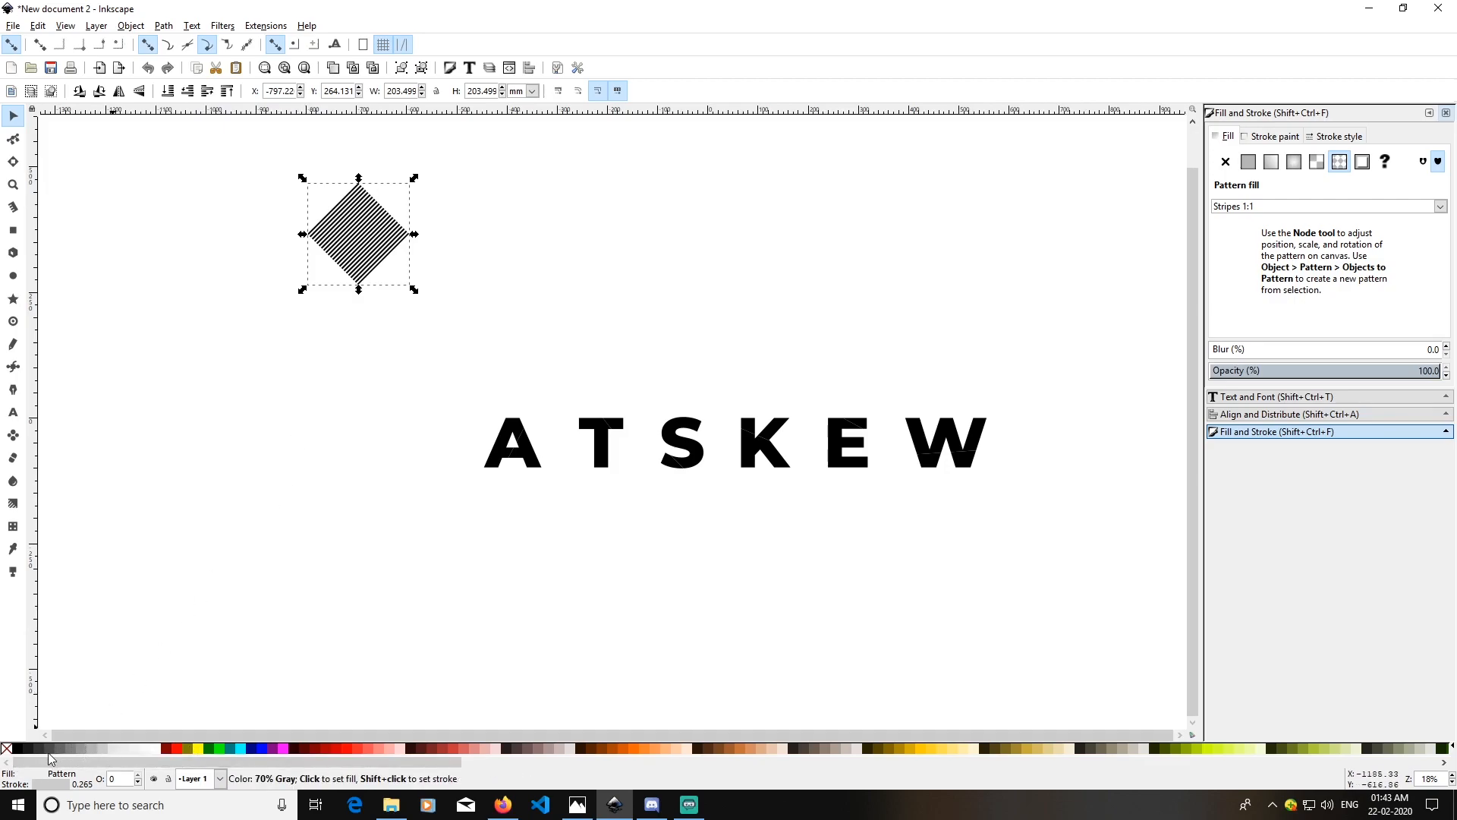
Give the striped diamond's stroke a grey colour and unset that stroke.
{"action": "left_click", "coordinate": [80, 748], "text": "shift"}
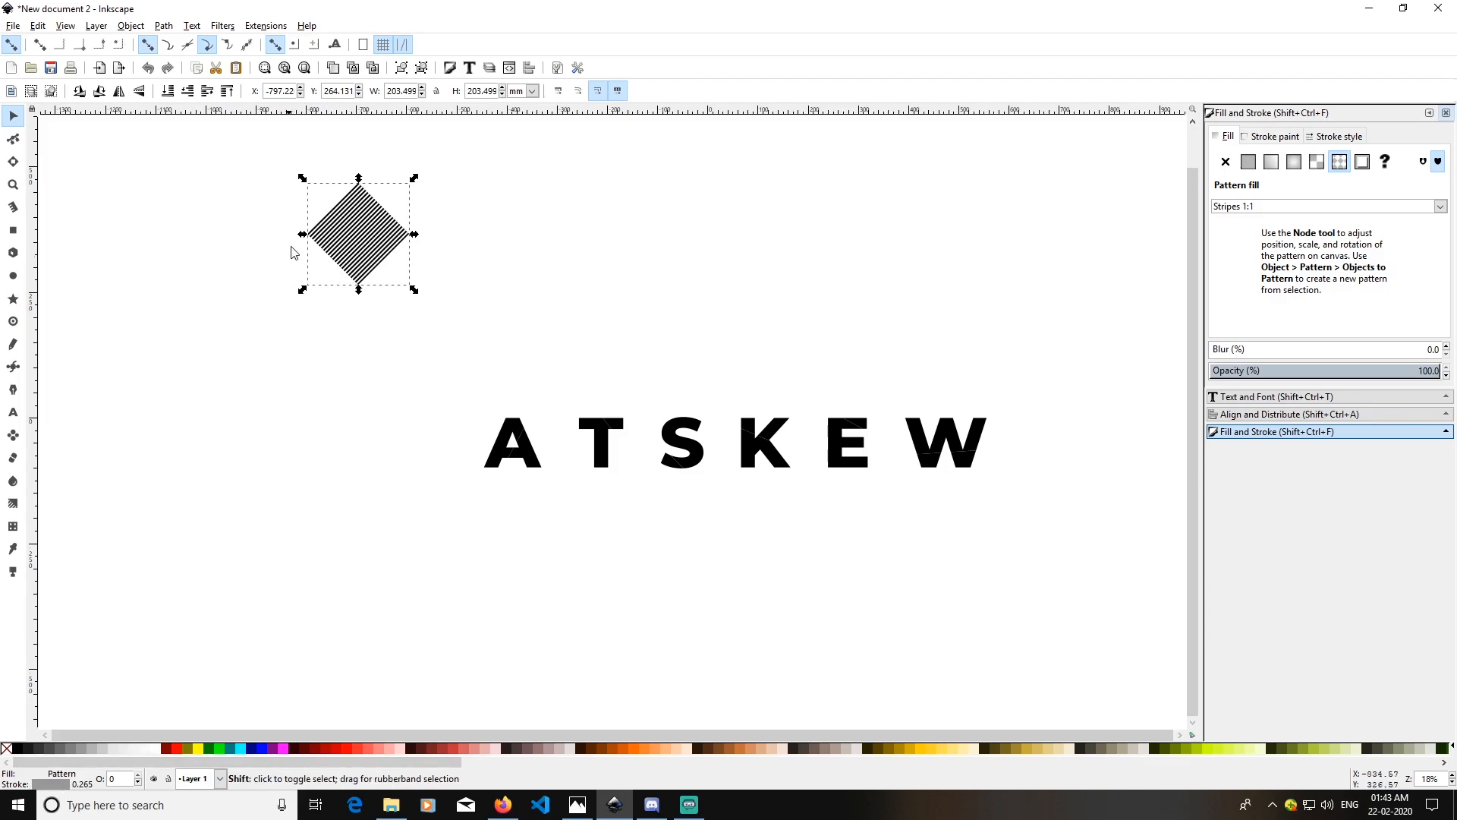
{"action": "right_click", "coordinate": [62, 789]}
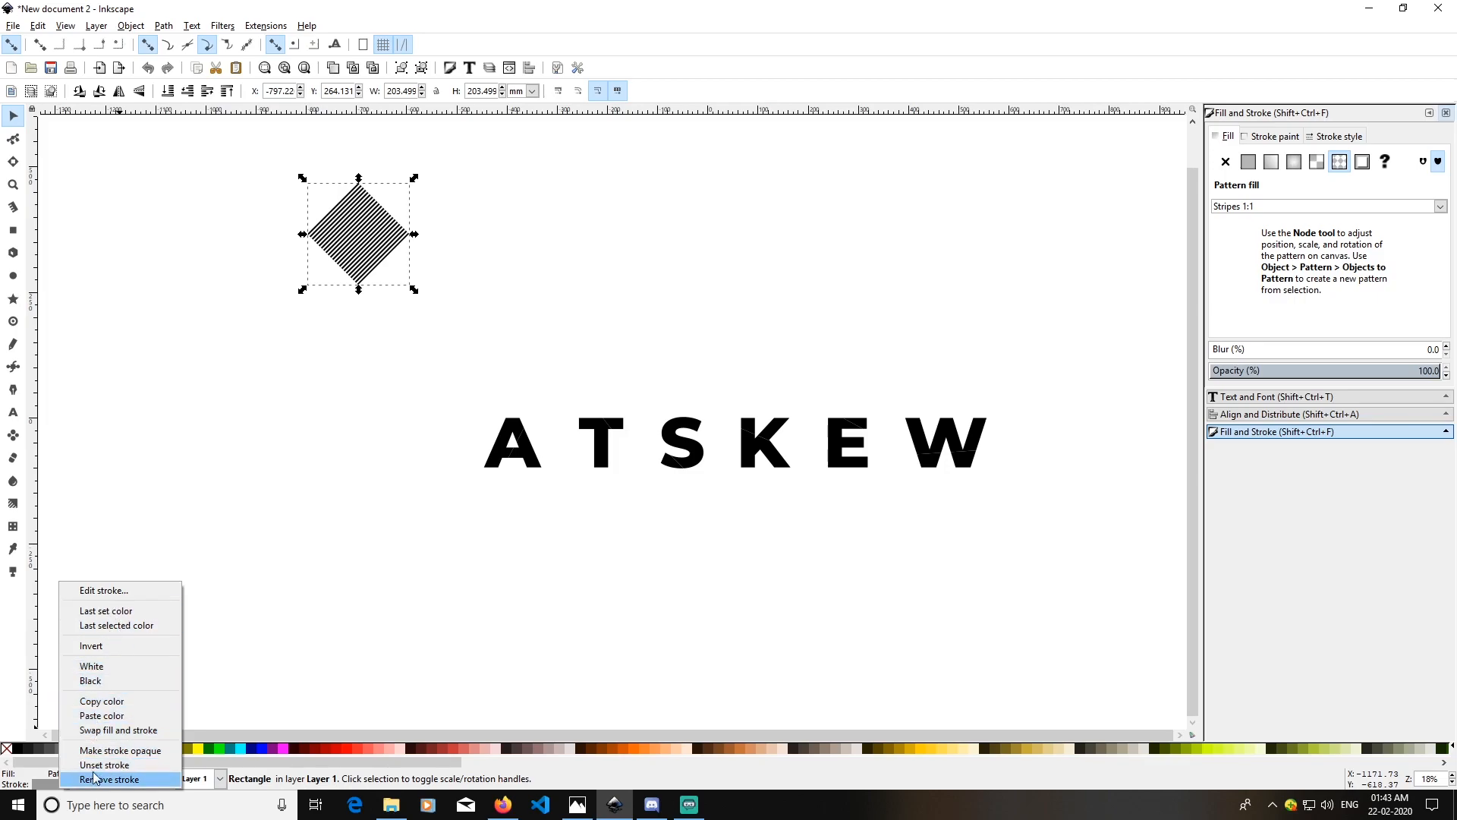
{"action": "left_click", "coordinate": [97, 715]}
{"action": "left_click", "coordinate": [302, 445]}
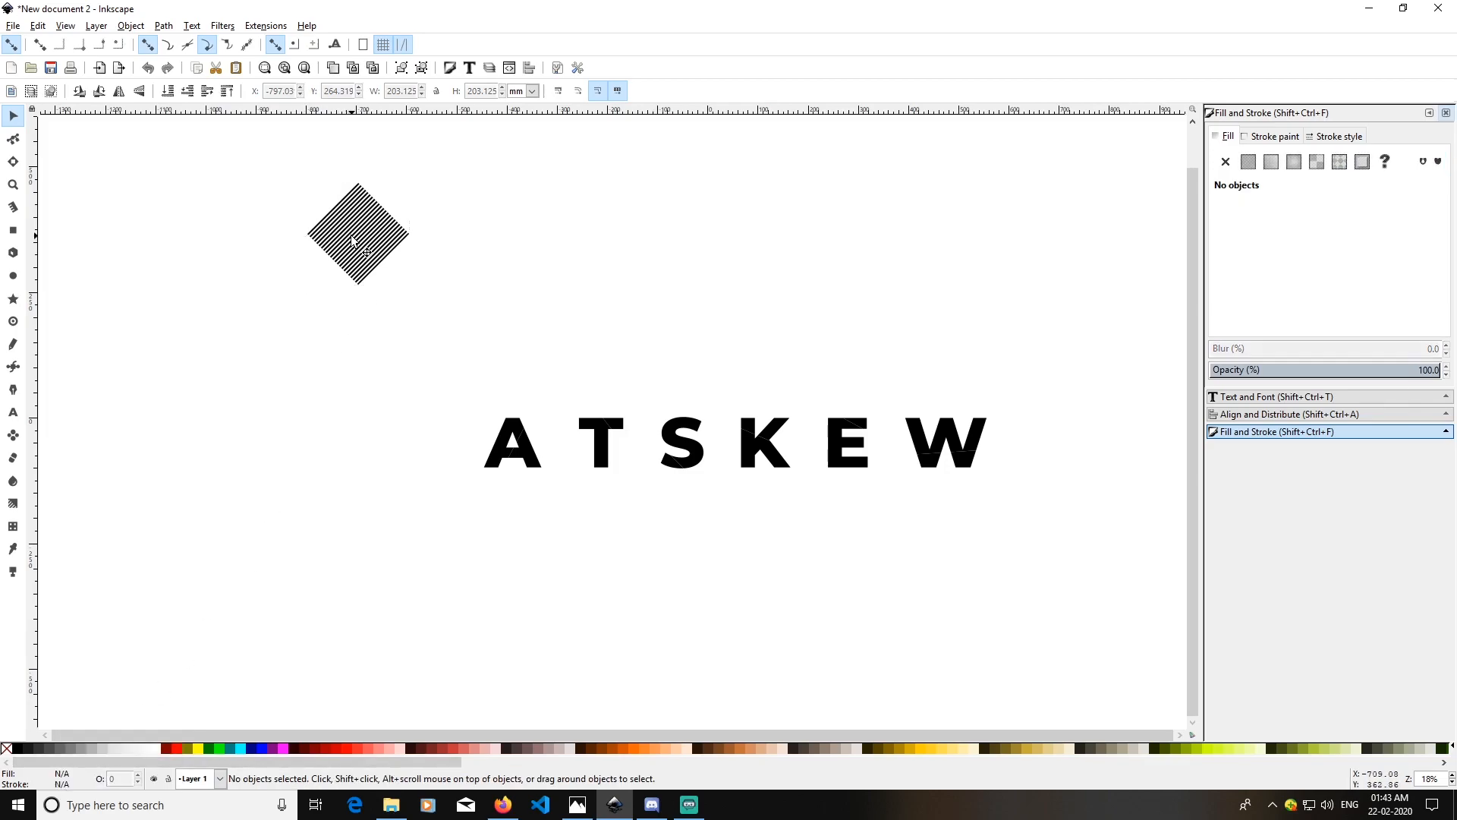
{"action": "left_click", "coordinate": [352, 242]}
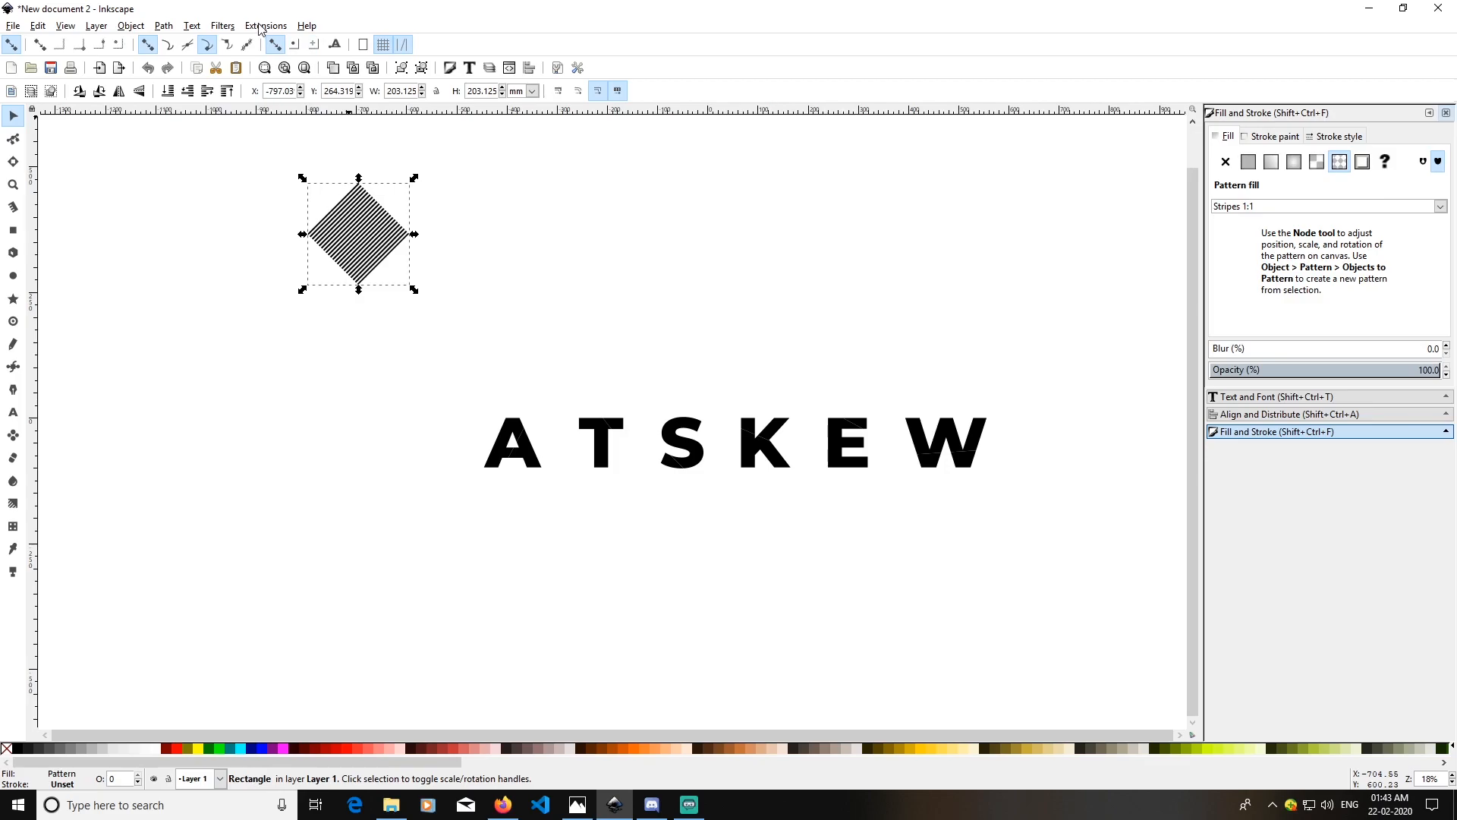
{"action": "left_click", "coordinate": [250, 507]}
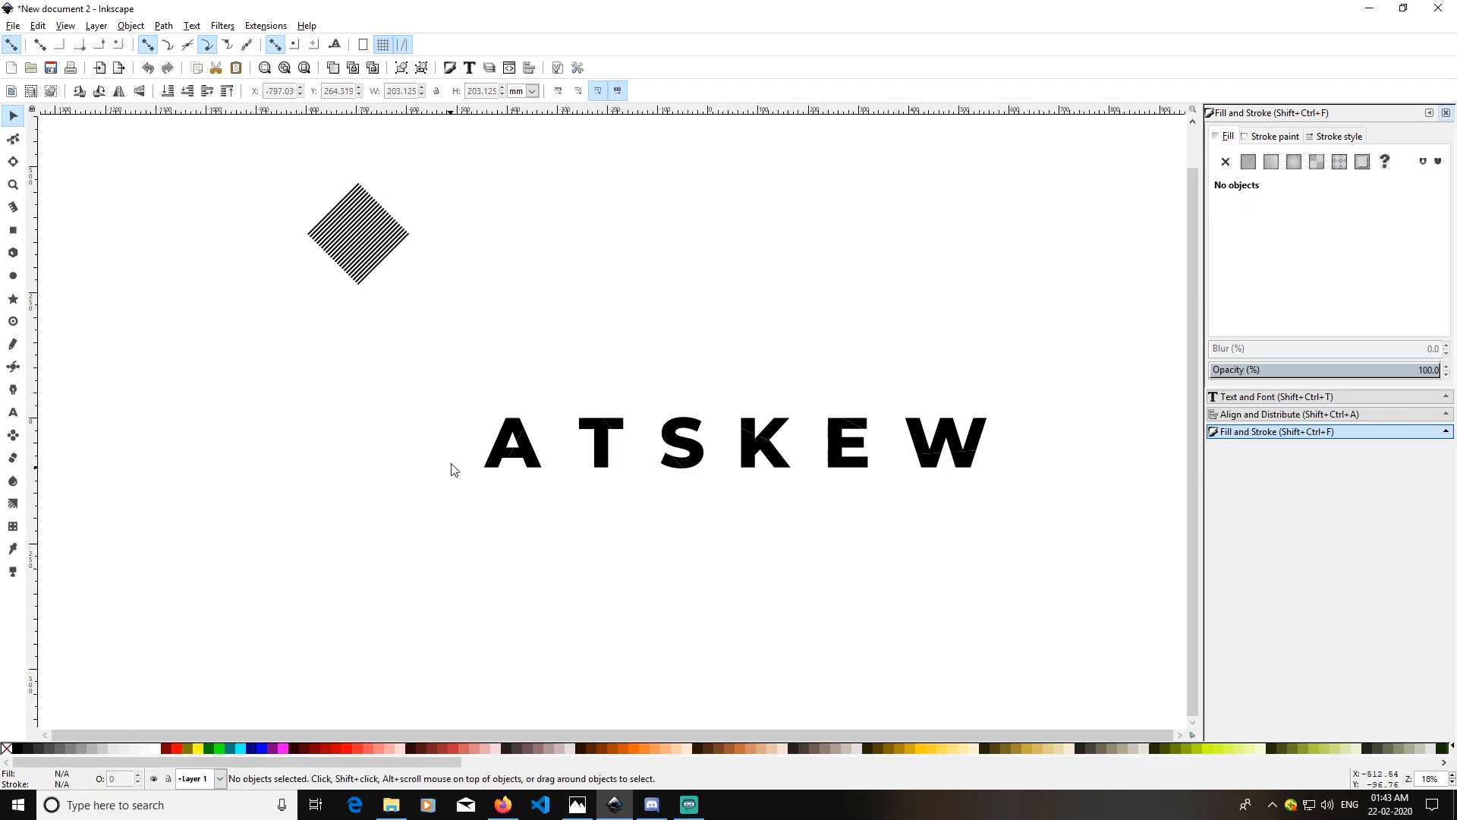
Fill the left piece of the letter A with the grey 999999 and copy its colour code.
{"action": "left_click", "coordinate": [507, 453]}
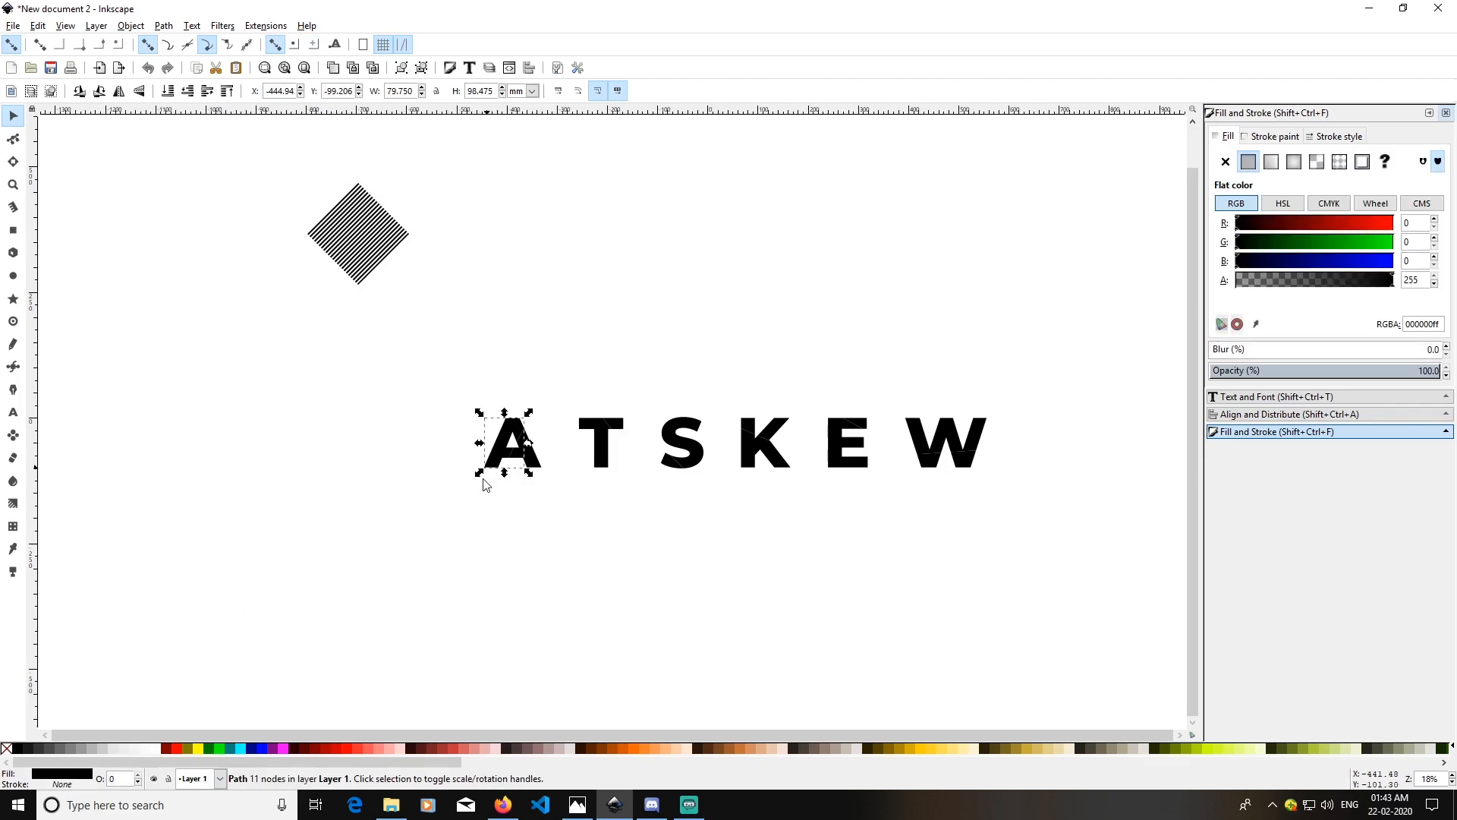
{"action": "left_click", "coordinate": [81, 746]}
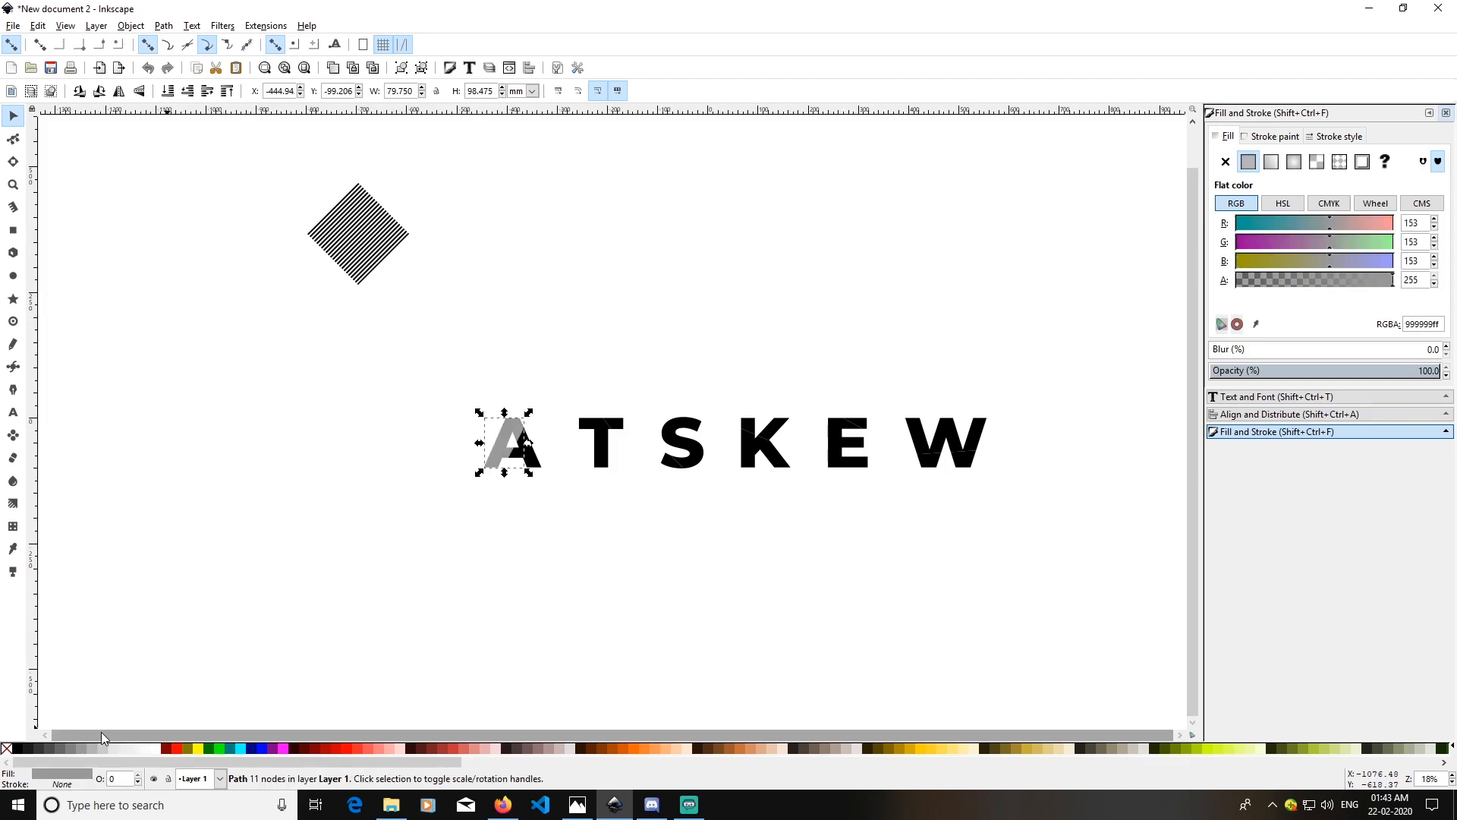
{"action": "left_click", "coordinate": [310, 602]}
{"action": "left_click", "coordinate": [511, 422]}
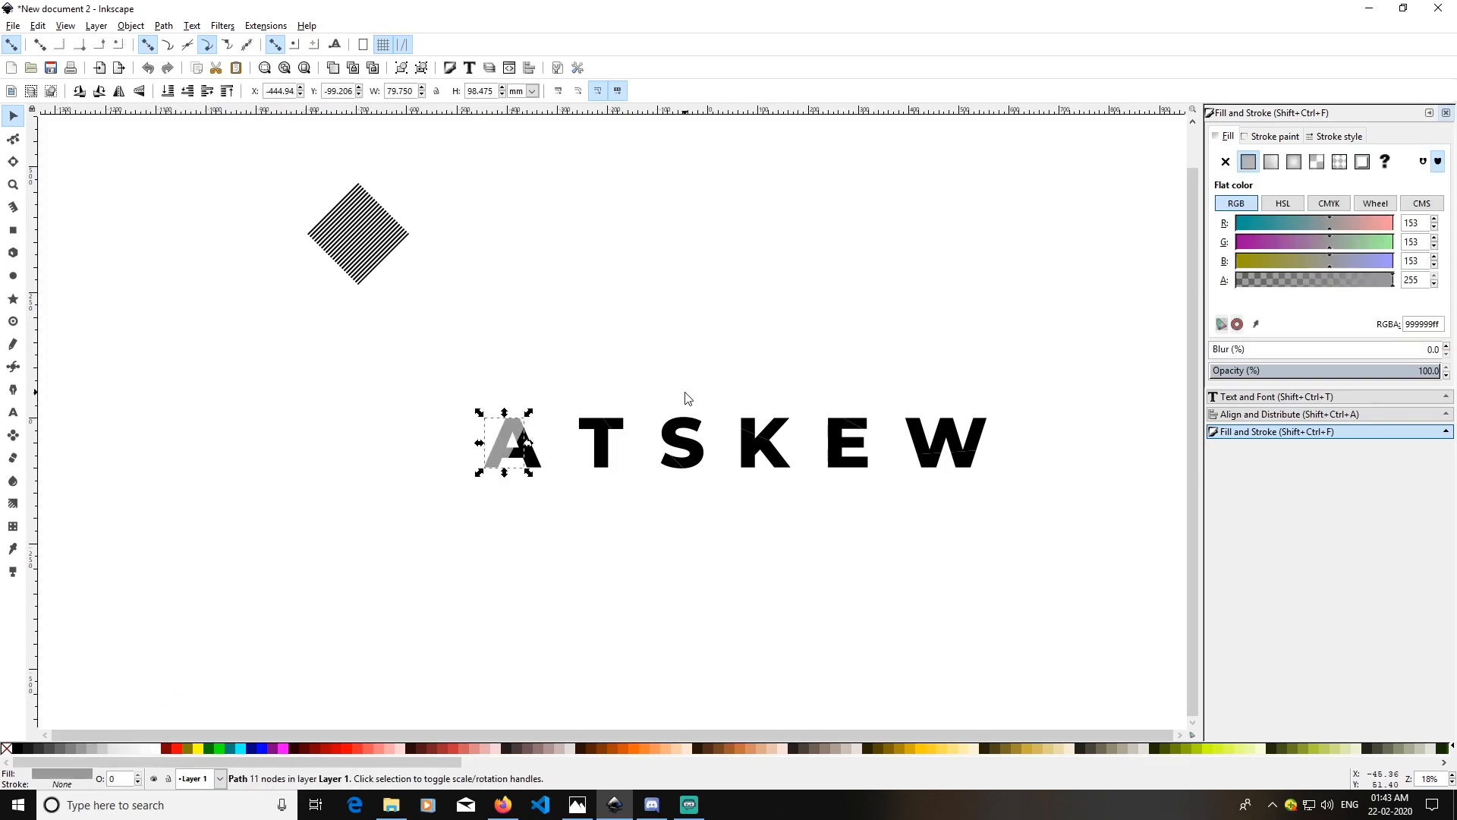
{"action": "double_click", "coordinate": [1428, 324]}
{"action": "right_click", "coordinate": [1427, 323]}
{"action": "left_click", "coordinate": [1285, 356]}
{"action": "left_click", "coordinate": [865, 271]}
Replace the colour 000000 in the striped diamond with 999999 using the Replace color extension.
{"action": "left_click", "coordinate": [366, 230]}
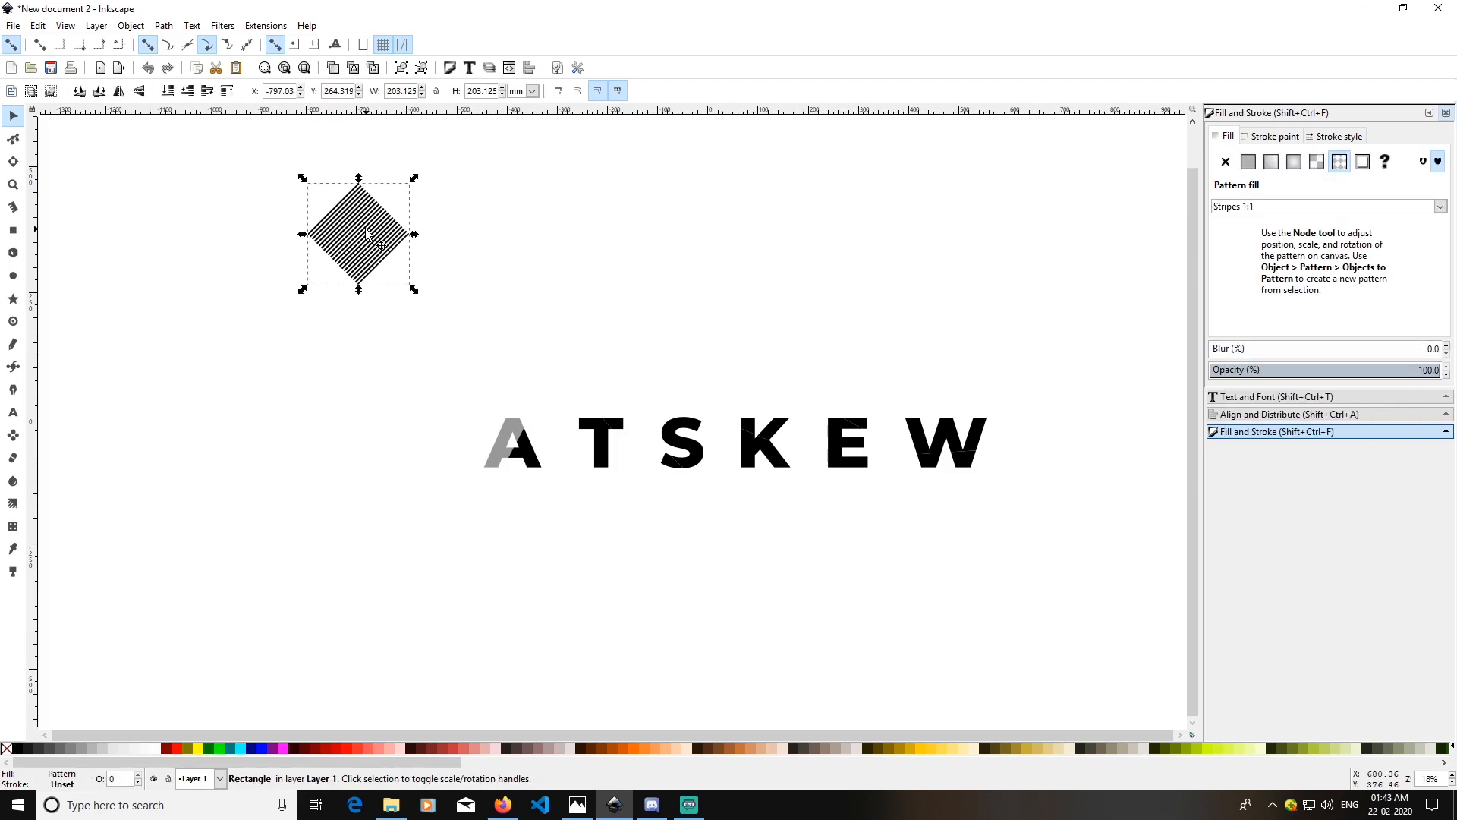
{"action": "left_click", "coordinate": [258, 26]}
{"action": "mouse_move", "coordinate": [329, 104]}
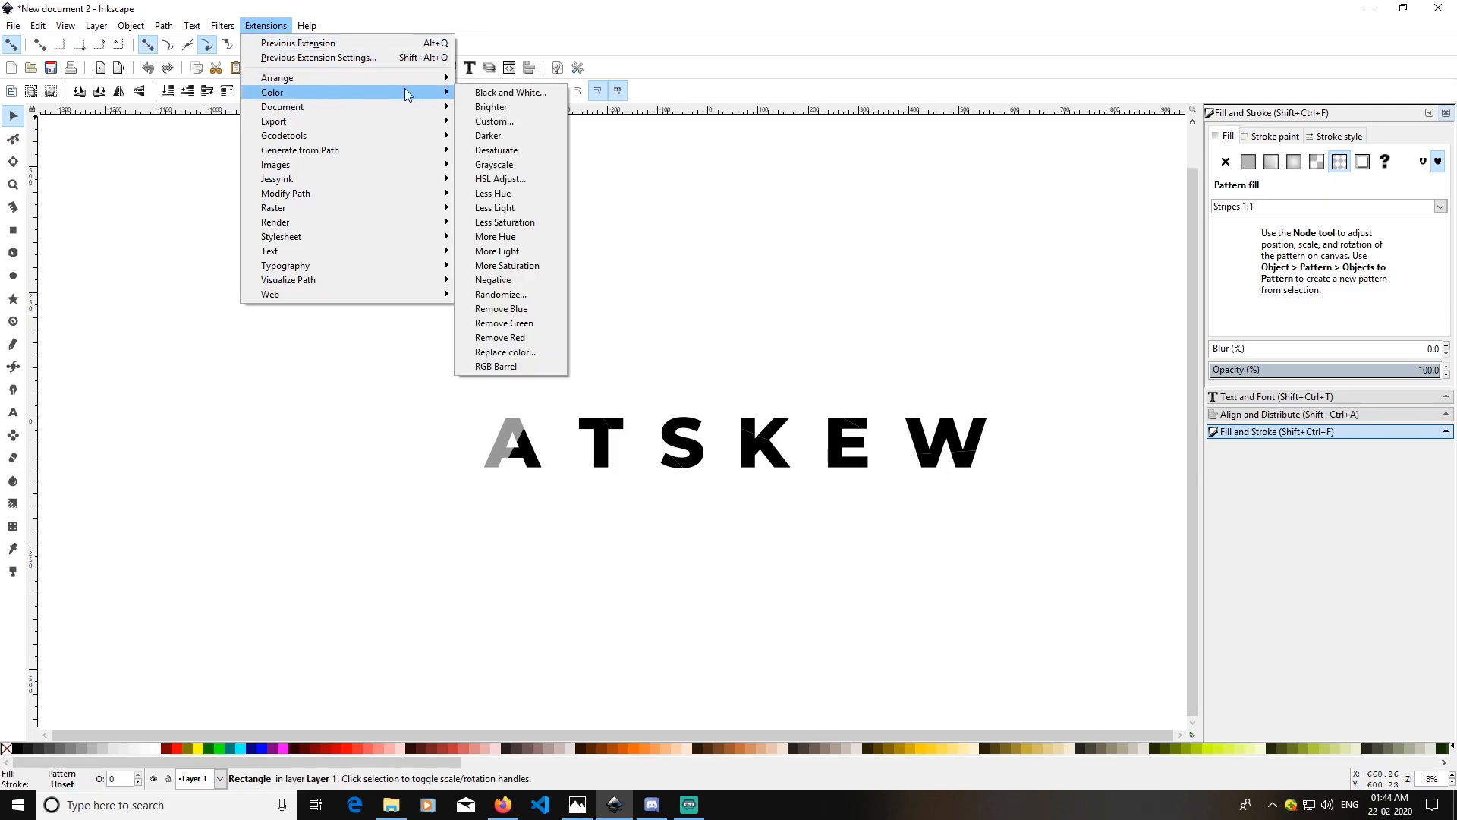
{"action": "left_click", "coordinate": [531, 353]}
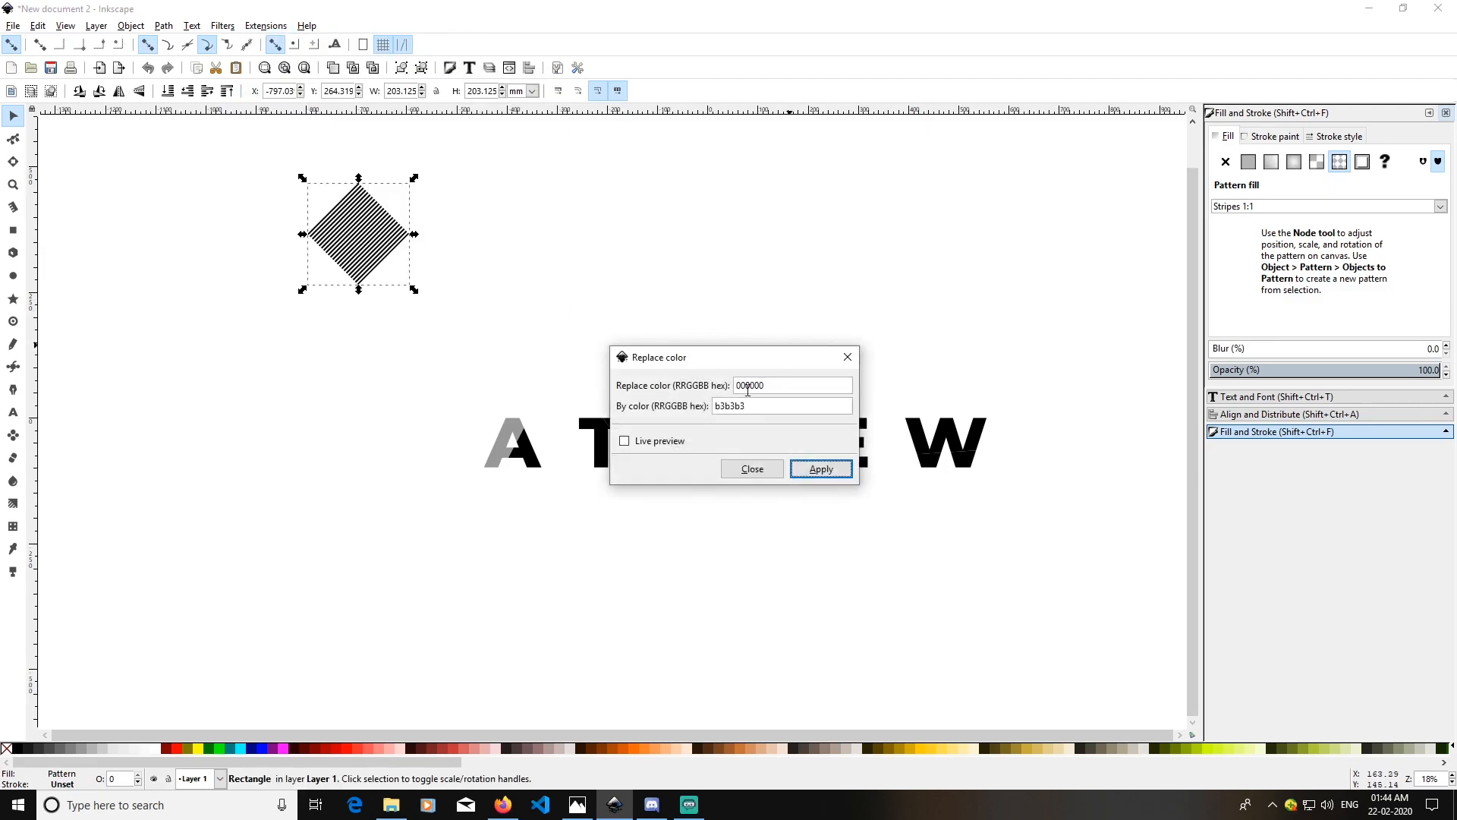
{"action": "left_click_drag", "start_coordinate": [761, 407], "coordinate": [678, 410]}
{"action": "type", "text": "999999"}
{"action": "left_click", "coordinate": [624, 441]}
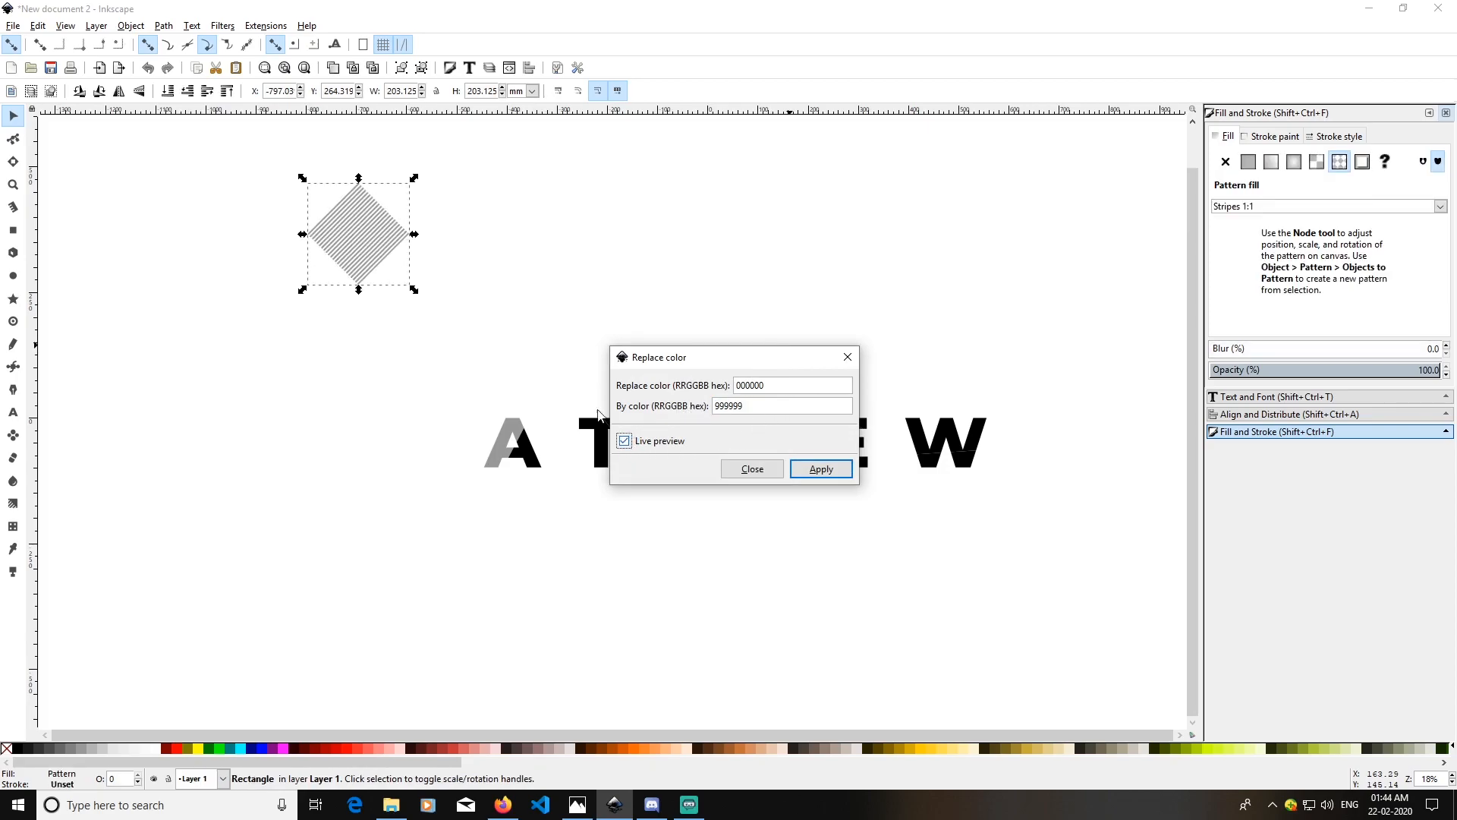
{"action": "left_click", "coordinate": [821, 468]}
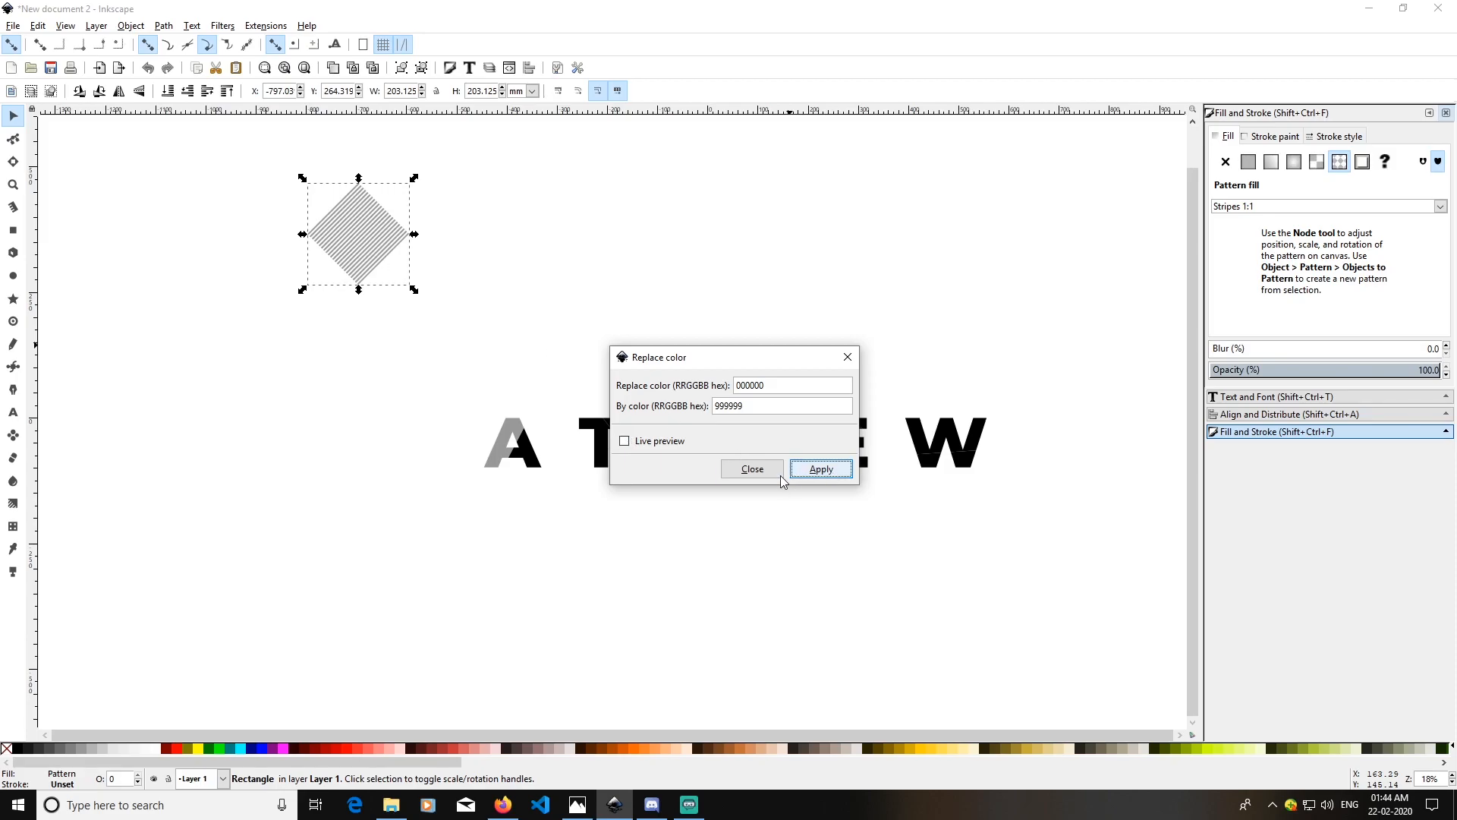
{"action": "left_click", "coordinate": [752, 468]}
{"action": "left_click", "coordinate": [624, 263]}
Duplicate the grey striped diamond and place the copy behind the left piece of the A.
{"action": "left_click", "coordinate": [379, 257]}
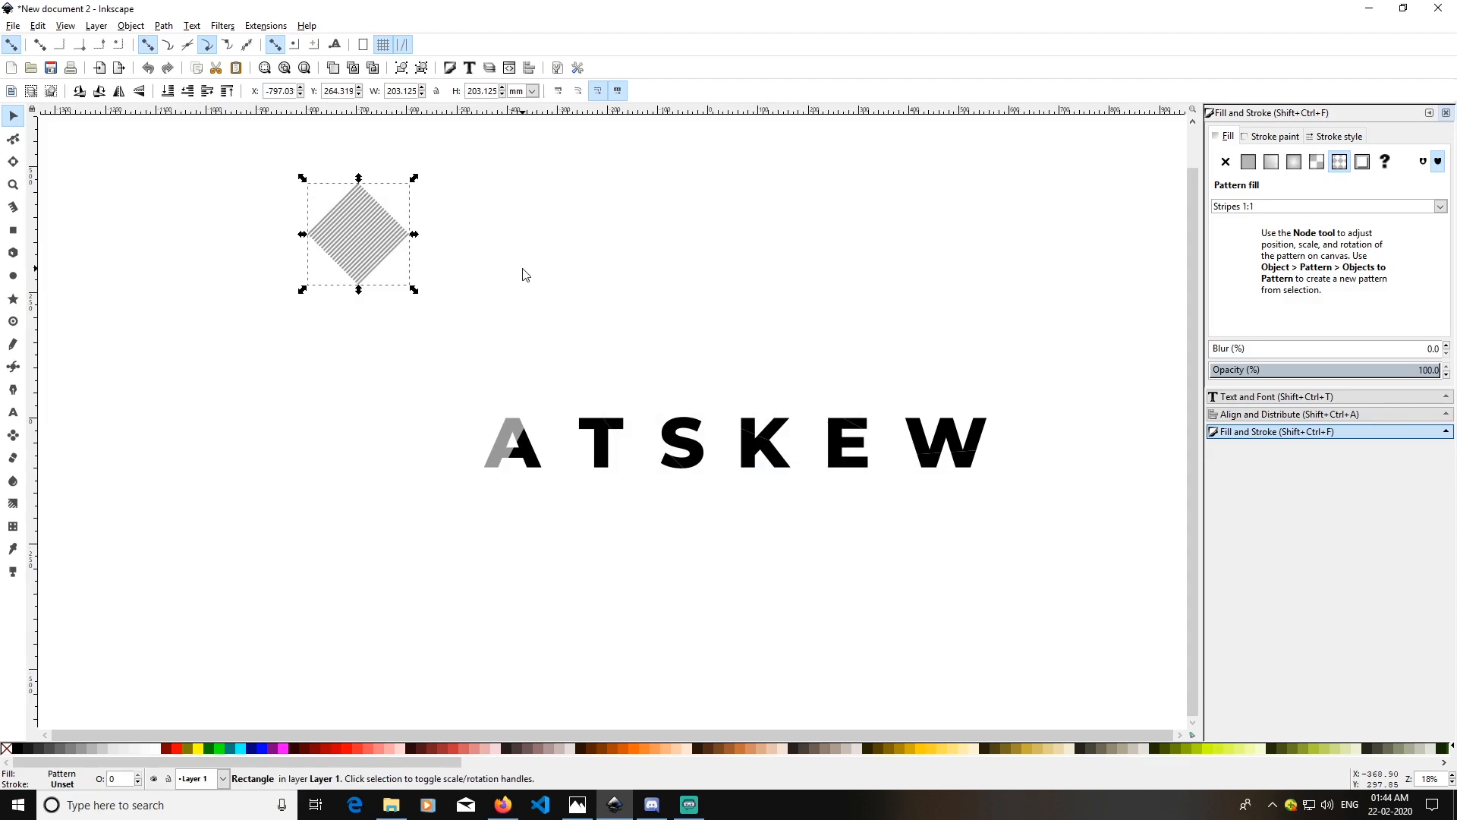
{"action": "key", "text": "ctrl+d"}
{"action": "left_click_drag", "start_coordinate": [379, 246], "coordinate": [371, 406]}
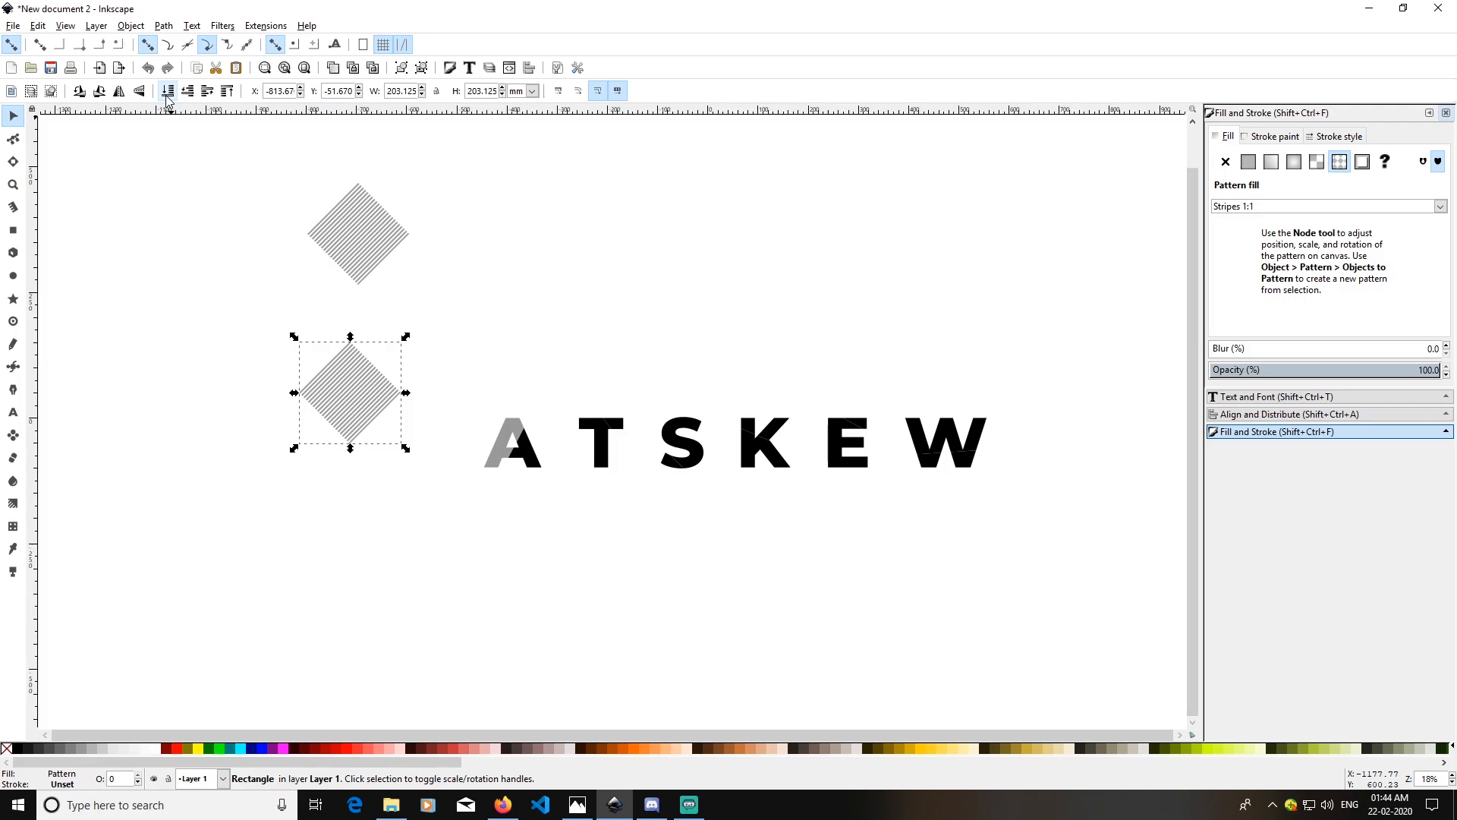
{"action": "left_click", "coordinate": [543, 313]}
{"action": "left_click_drag", "start_coordinate": [352, 412], "coordinate": [495, 445]}
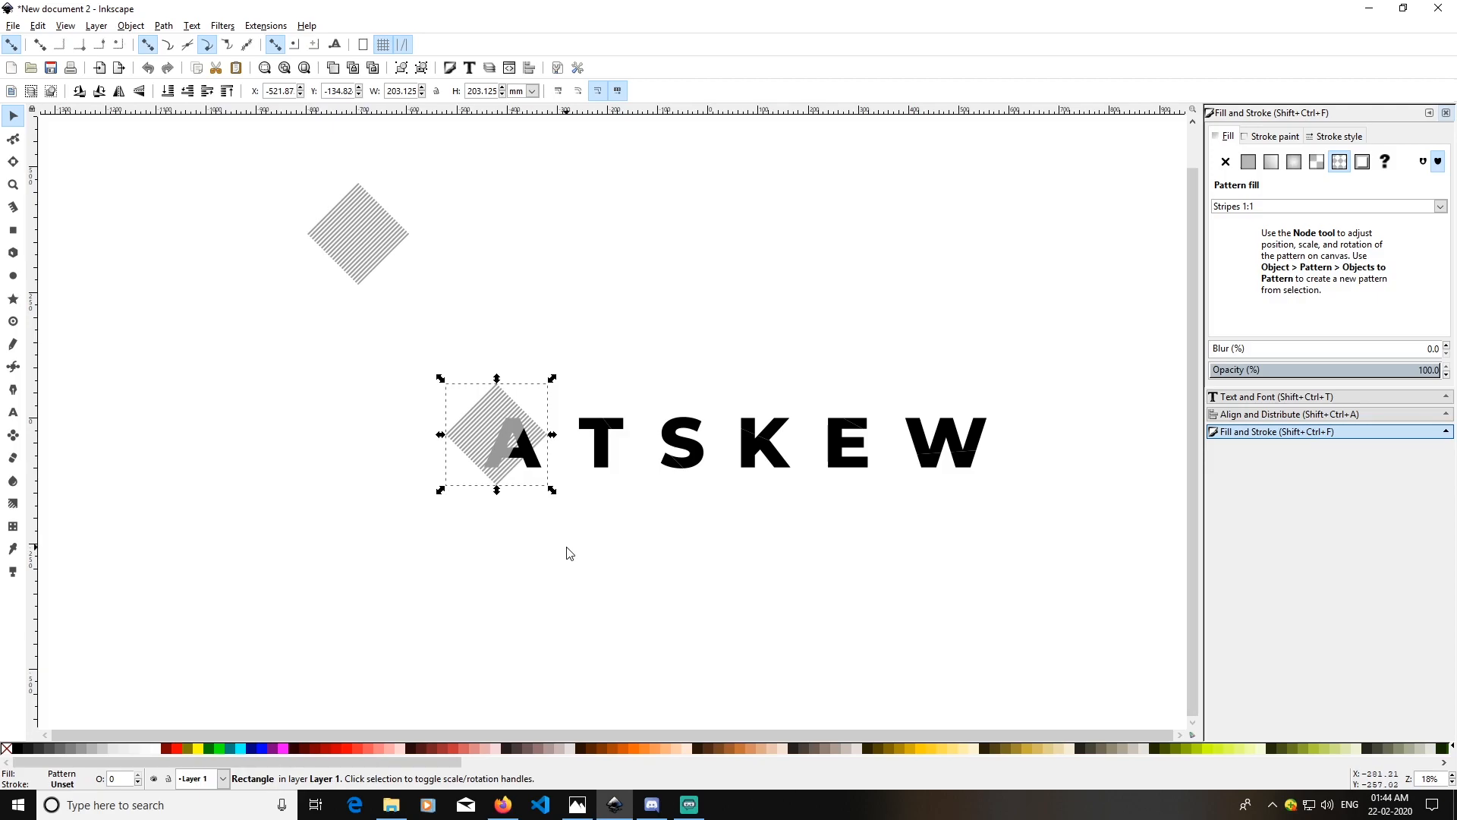
{"action": "left_click", "coordinate": [569, 553]}
Clip the diamond copy to the left piece of the A.
{"action": "left_click", "coordinate": [485, 416]}
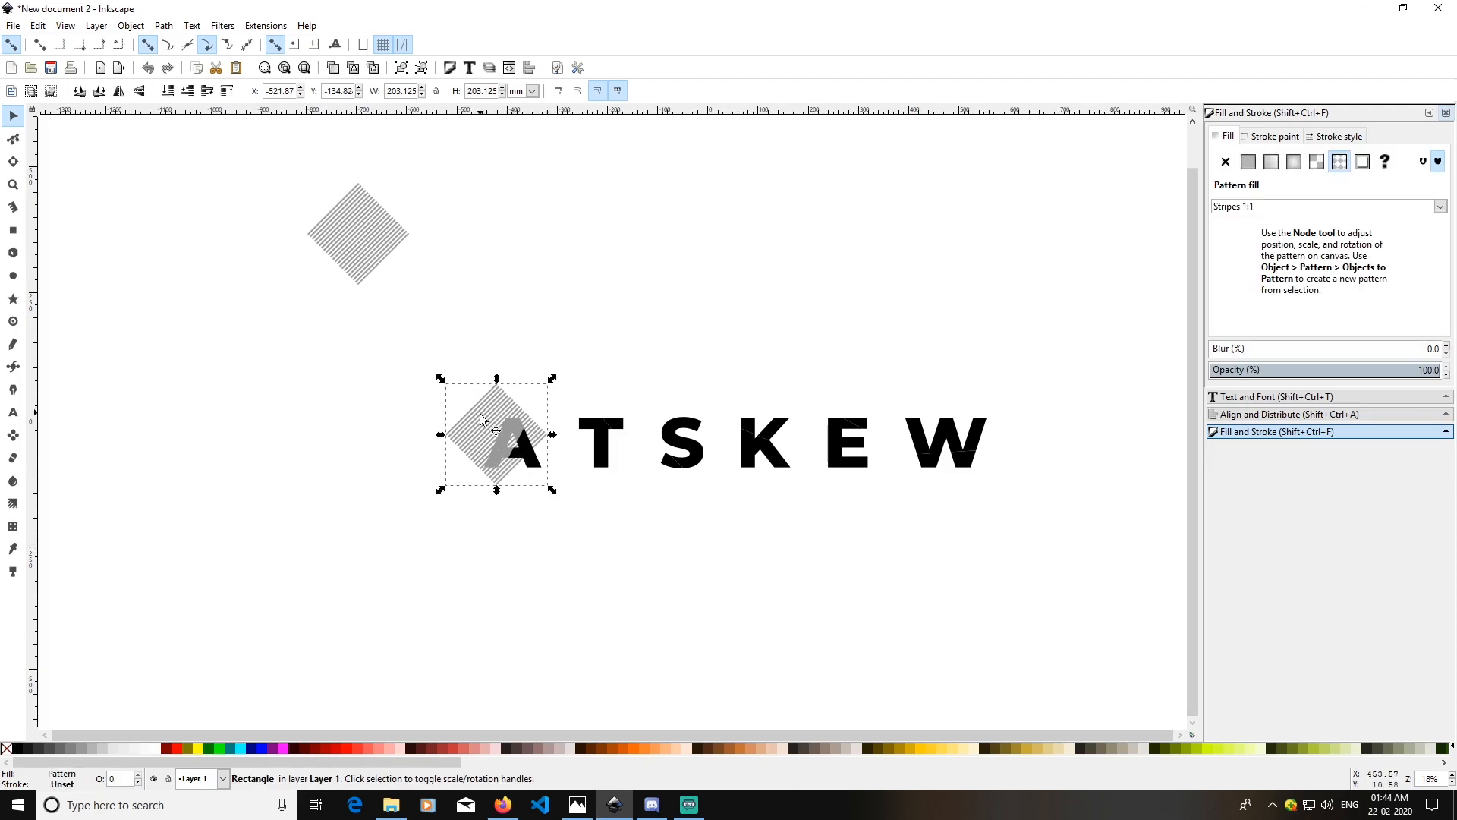
{"action": "left_click", "coordinate": [504, 448], "text": "shift"}
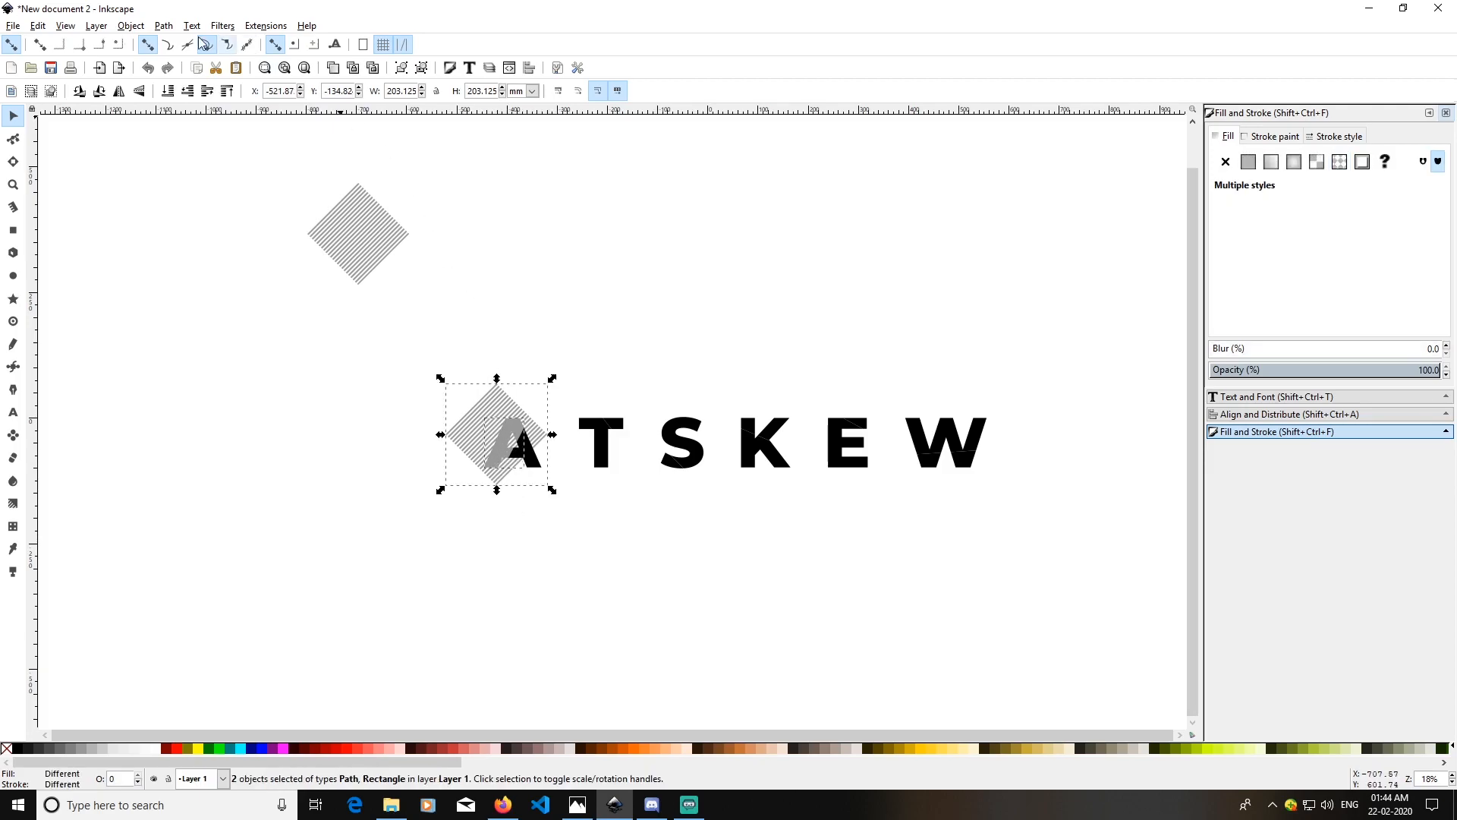
{"action": "left_click", "coordinate": [130, 25]}
{"action": "mouse_move", "coordinate": [282, 190]}
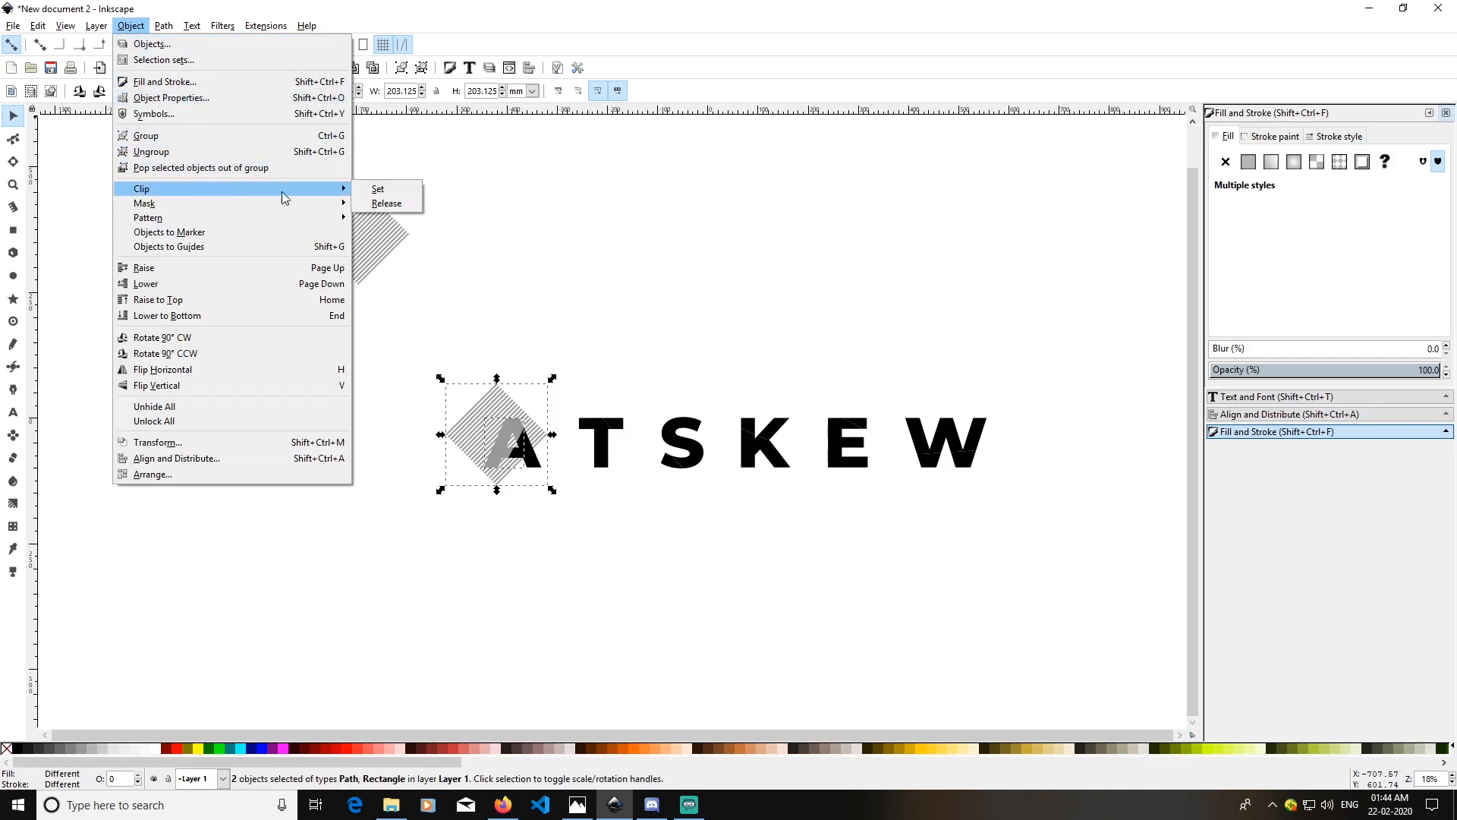
{"action": "left_click", "coordinate": [372, 191]}
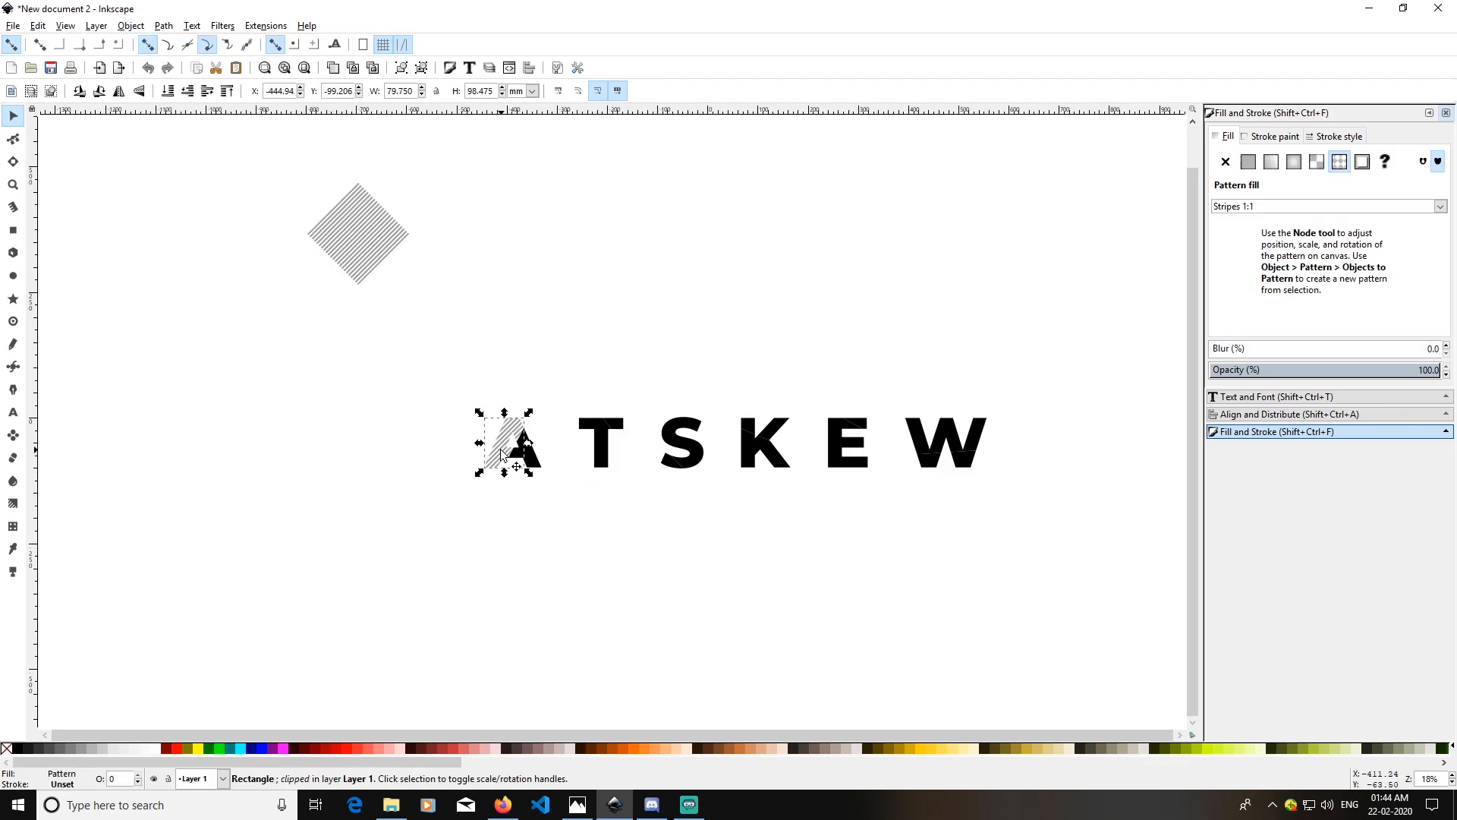
{"action": "left_click", "coordinate": [600, 536]}
{"action": "left_click", "coordinate": [499, 434]}
Duplicate the original striped diamond and place the copy behind the letter T.
{"action": "left_click", "coordinate": [363, 228]}
{"action": "key", "text": "ctrl+d"}
{"action": "left_click_drag", "start_coordinate": [360, 243], "coordinate": [613, 307]}
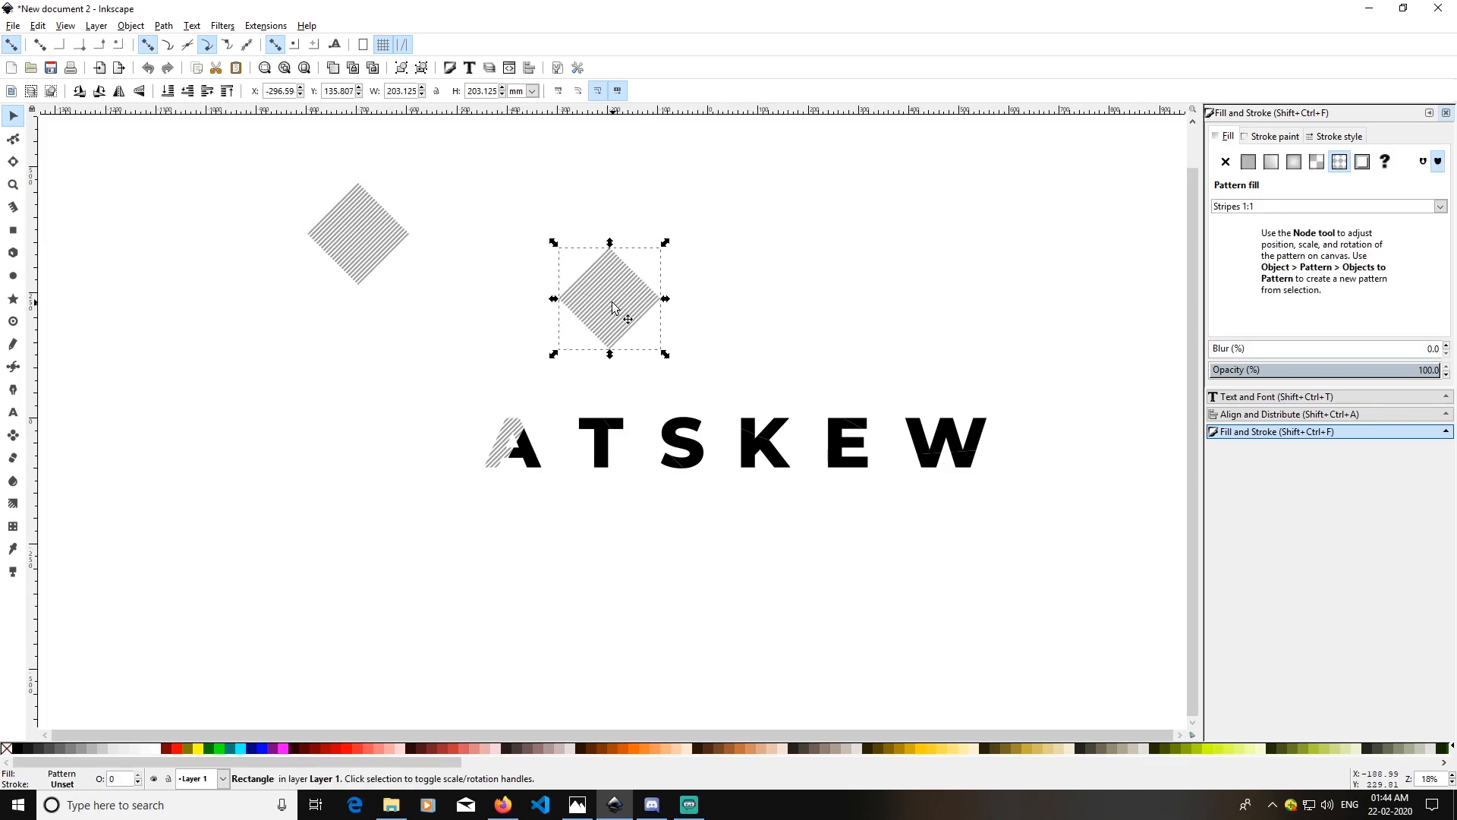
{"action": "left_click", "coordinate": [172, 92]}
{"action": "left_click", "coordinate": [692, 255]}
{"action": "left_click_drag", "start_coordinate": [613, 276], "coordinate": [612, 393]}
Clip the diamond copy to the upper-right piece of the T.
{"action": "left_click", "coordinate": [619, 429], "text": "shift"}
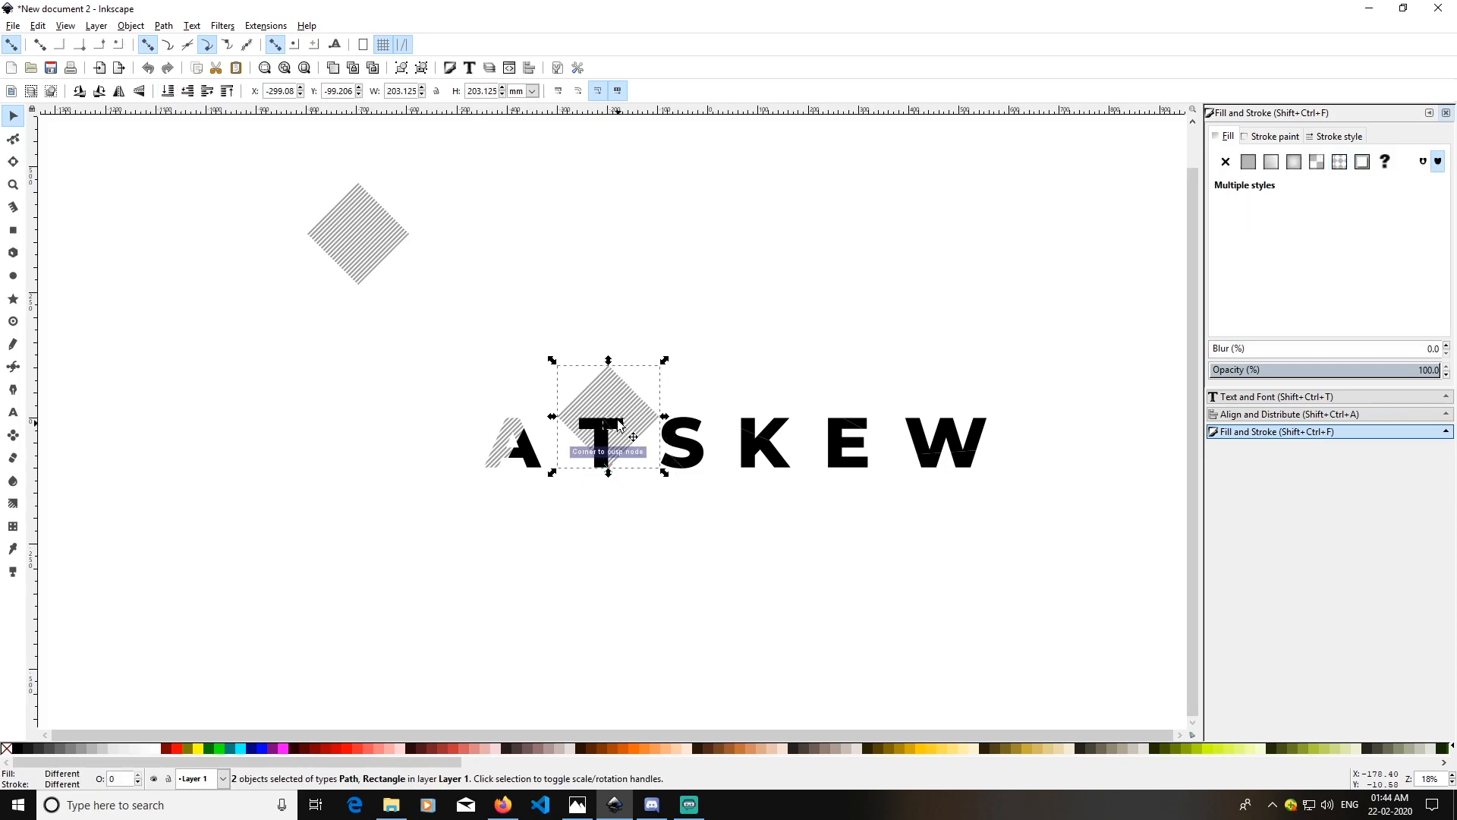
{"action": "left_click", "coordinate": [168, 27]}
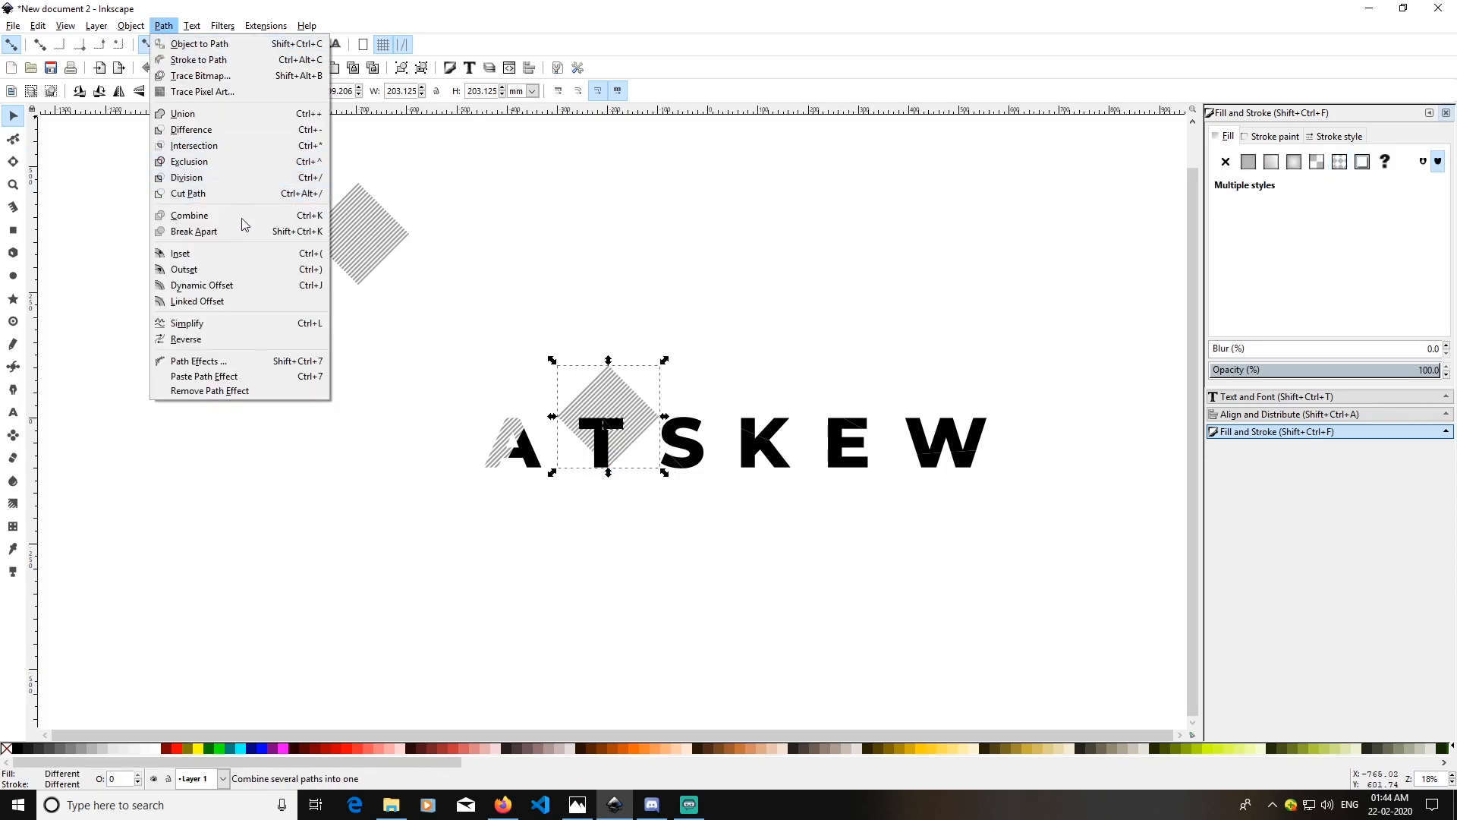
{"action": "mouse_move", "coordinate": [127, 29]}
{"action": "mouse_move", "coordinate": [293, 188]}
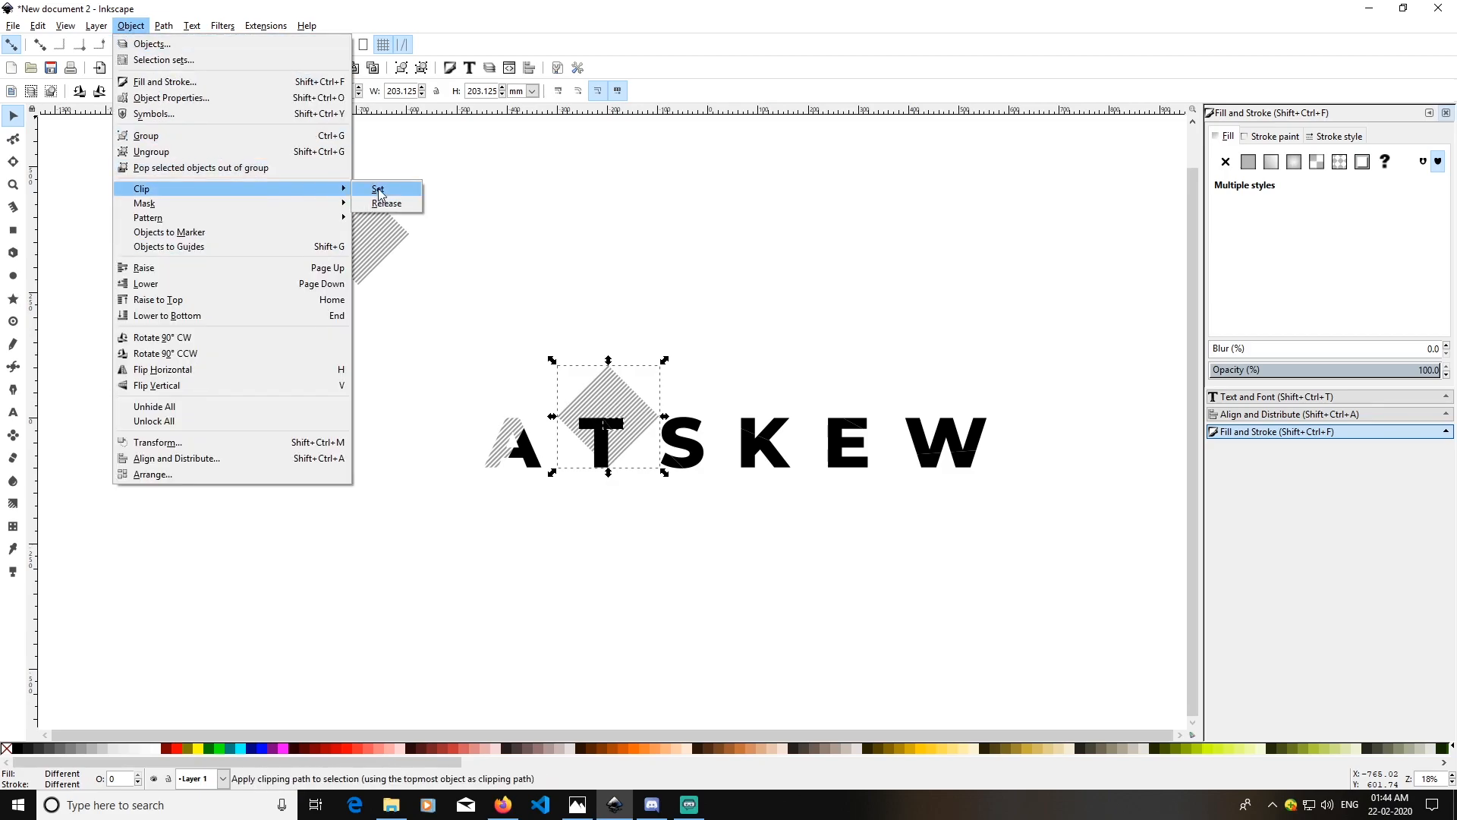
{"action": "left_click", "coordinate": [349, 188]}
{"action": "left_click", "coordinate": [746, 257]}
Duplicate the original striped diamond and move the copy to the empty area above the T.
{"action": "left_click", "coordinate": [366, 256]}
{"action": "key", "text": "ctrl+d"}
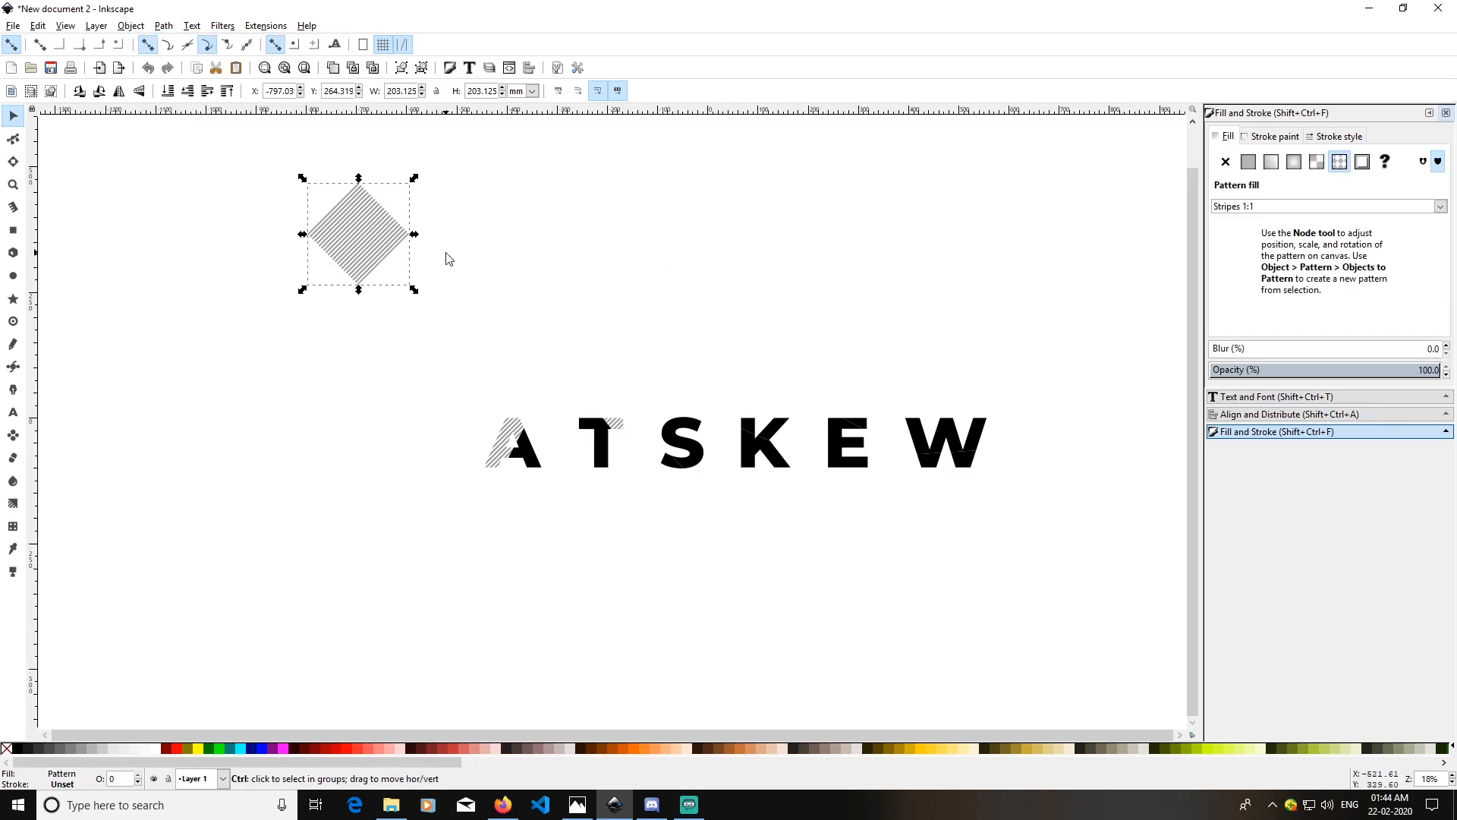
{"action": "left_click_drag", "start_coordinate": [359, 233], "coordinate": [621, 314]}
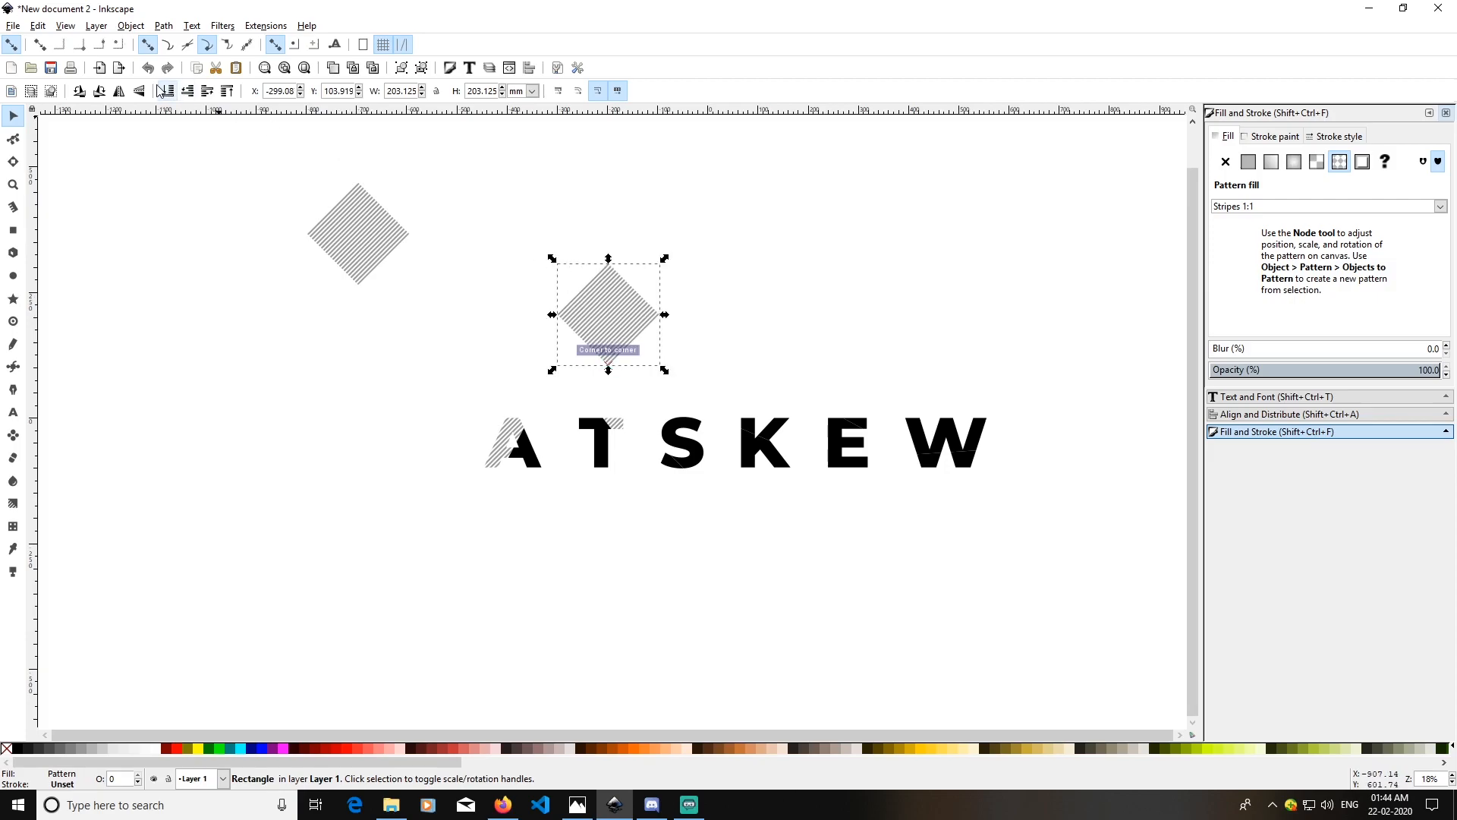
{"action": "right_click", "coordinate": [356, 243]}
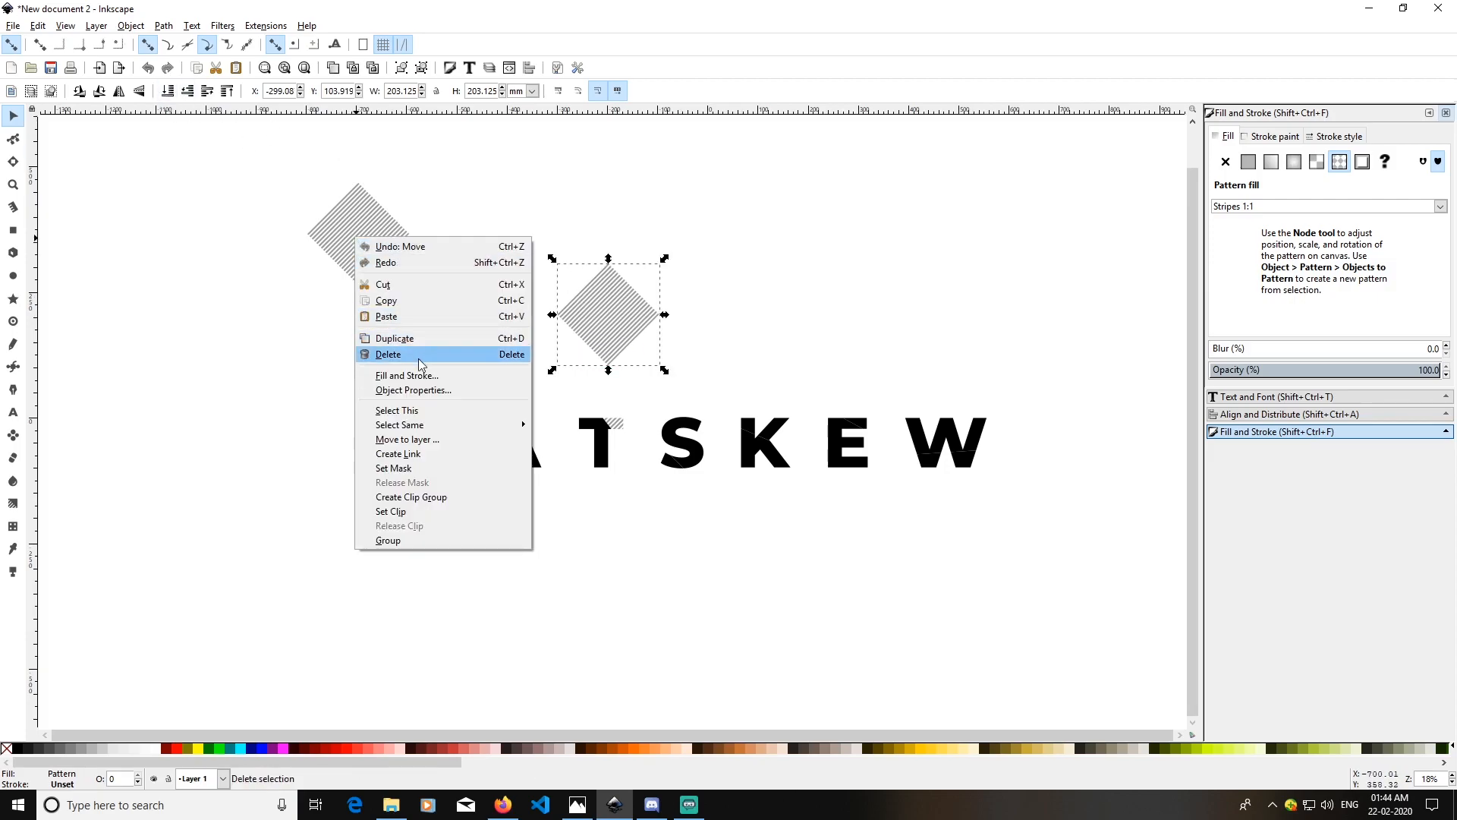
{"action": "left_click", "coordinate": [917, 323]}
{"action": "left_click", "coordinate": [585, 317]}
{"action": "left_click", "coordinate": [857, 325]}
{"action": "left_click", "coordinate": [636, 332]}
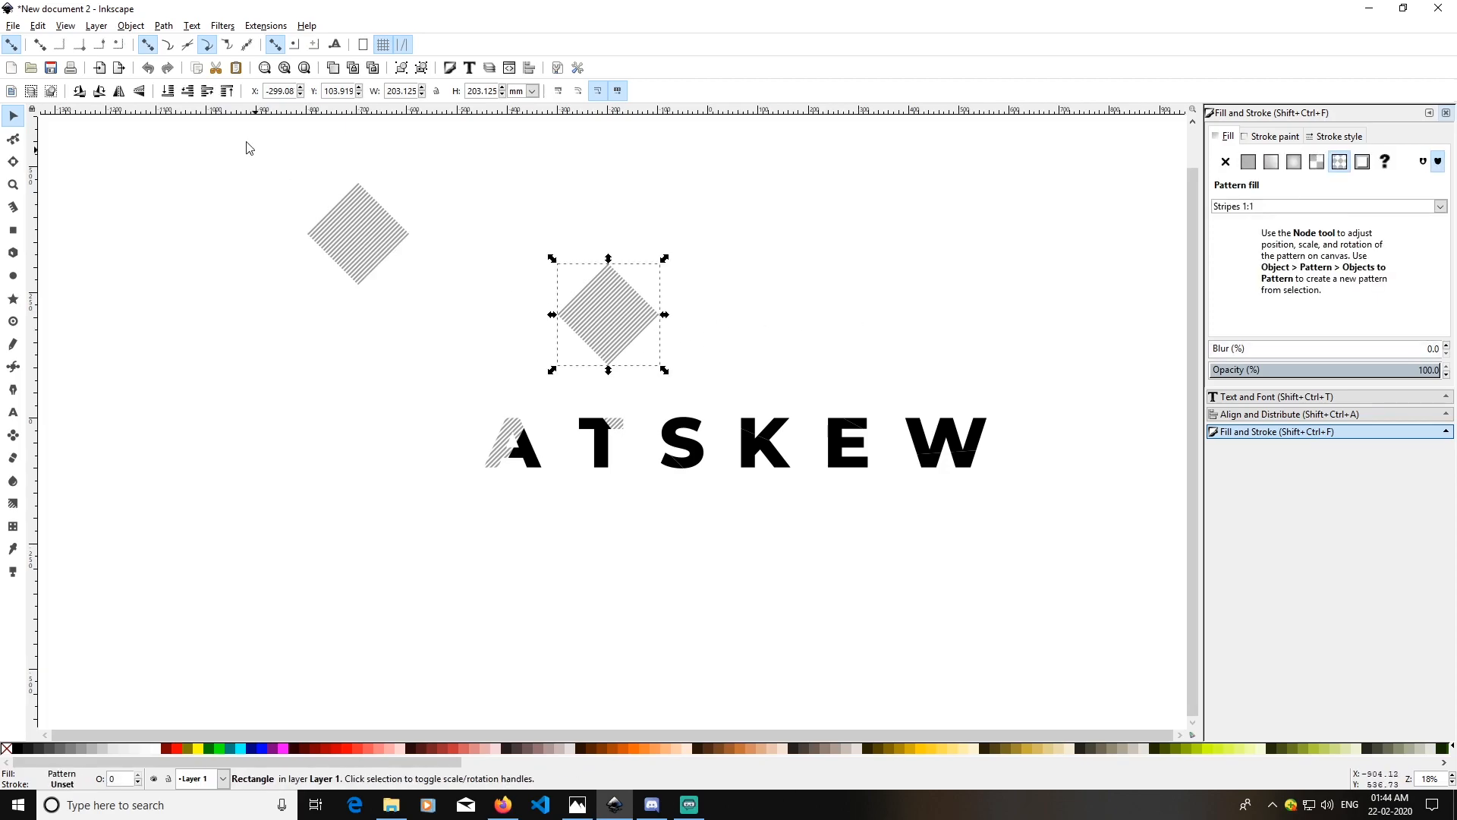
Place the new diamond copy behind the letter S and clip it to the S's lower-left piece.
{"action": "left_click", "coordinate": [717, 290]}
{"action": "left_click_drag", "start_coordinate": [614, 307], "coordinate": [681, 450]}
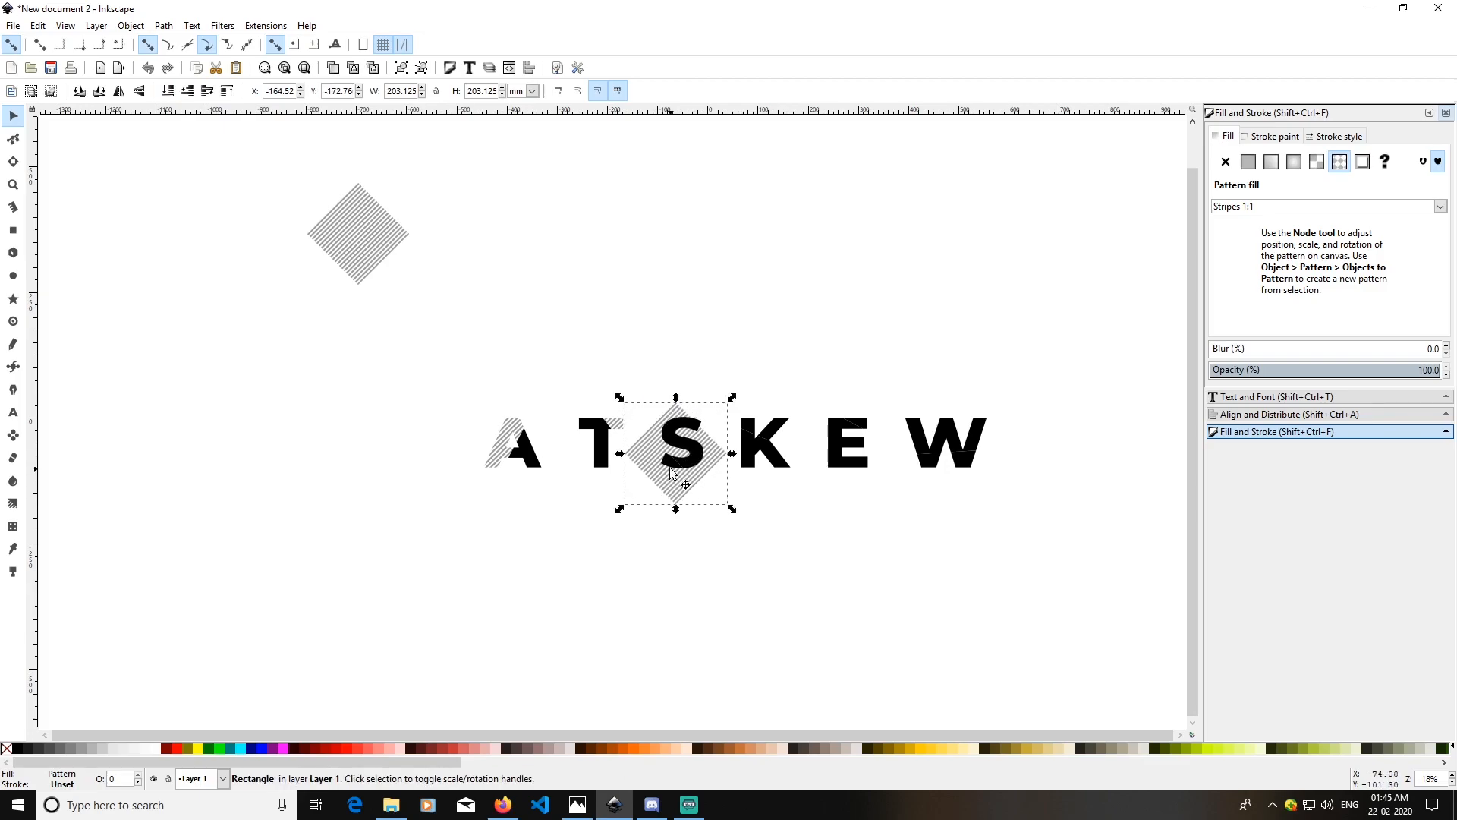
{"action": "left_click", "coordinate": [668, 463], "text": "shift"}
{"action": "left_click", "coordinate": [797, 550]}
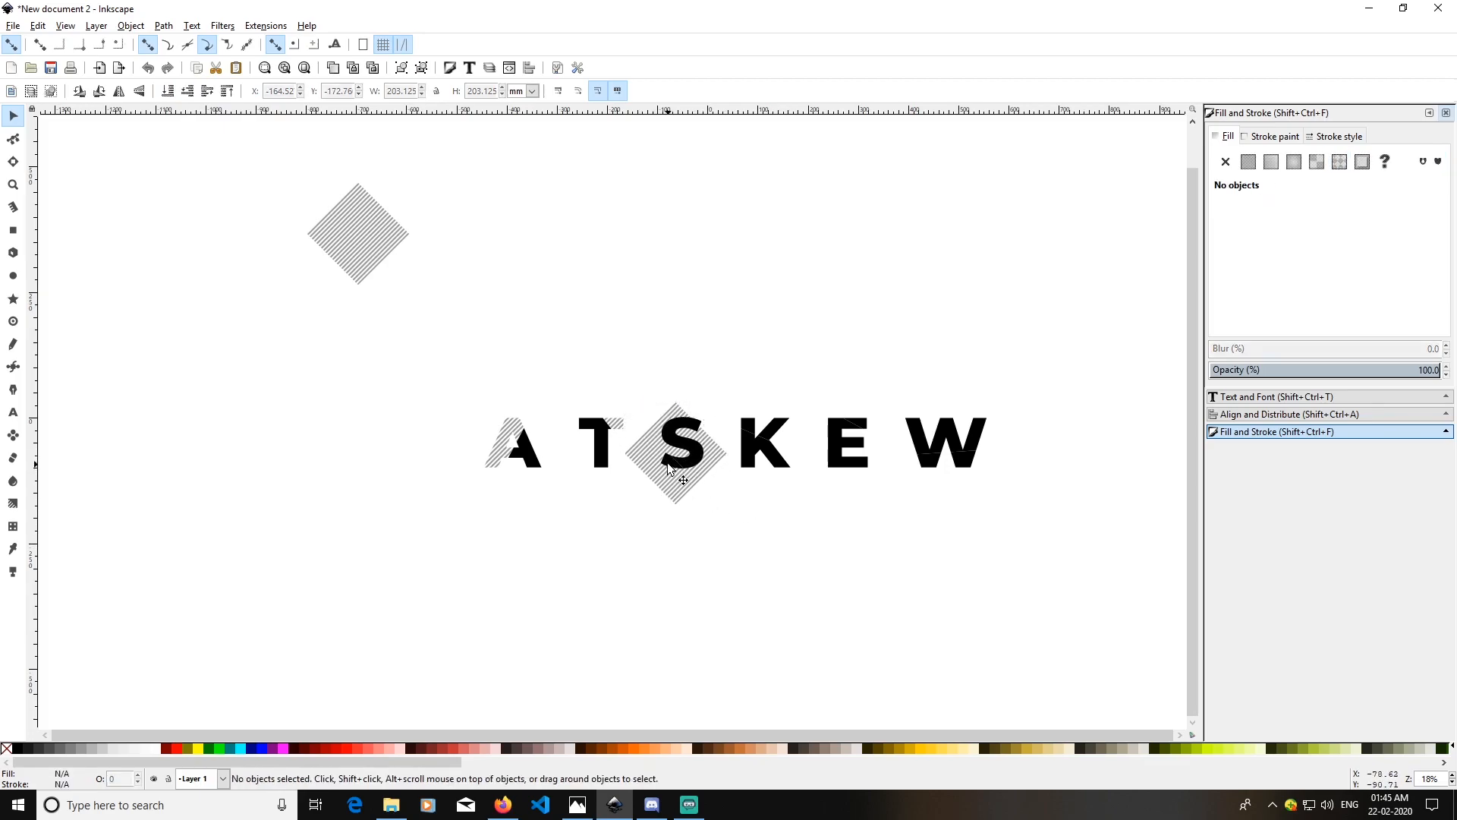
{"action": "left_click", "coordinate": [668, 462]}
{"action": "left_click", "coordinate": [675, 492], "text": "shift"}
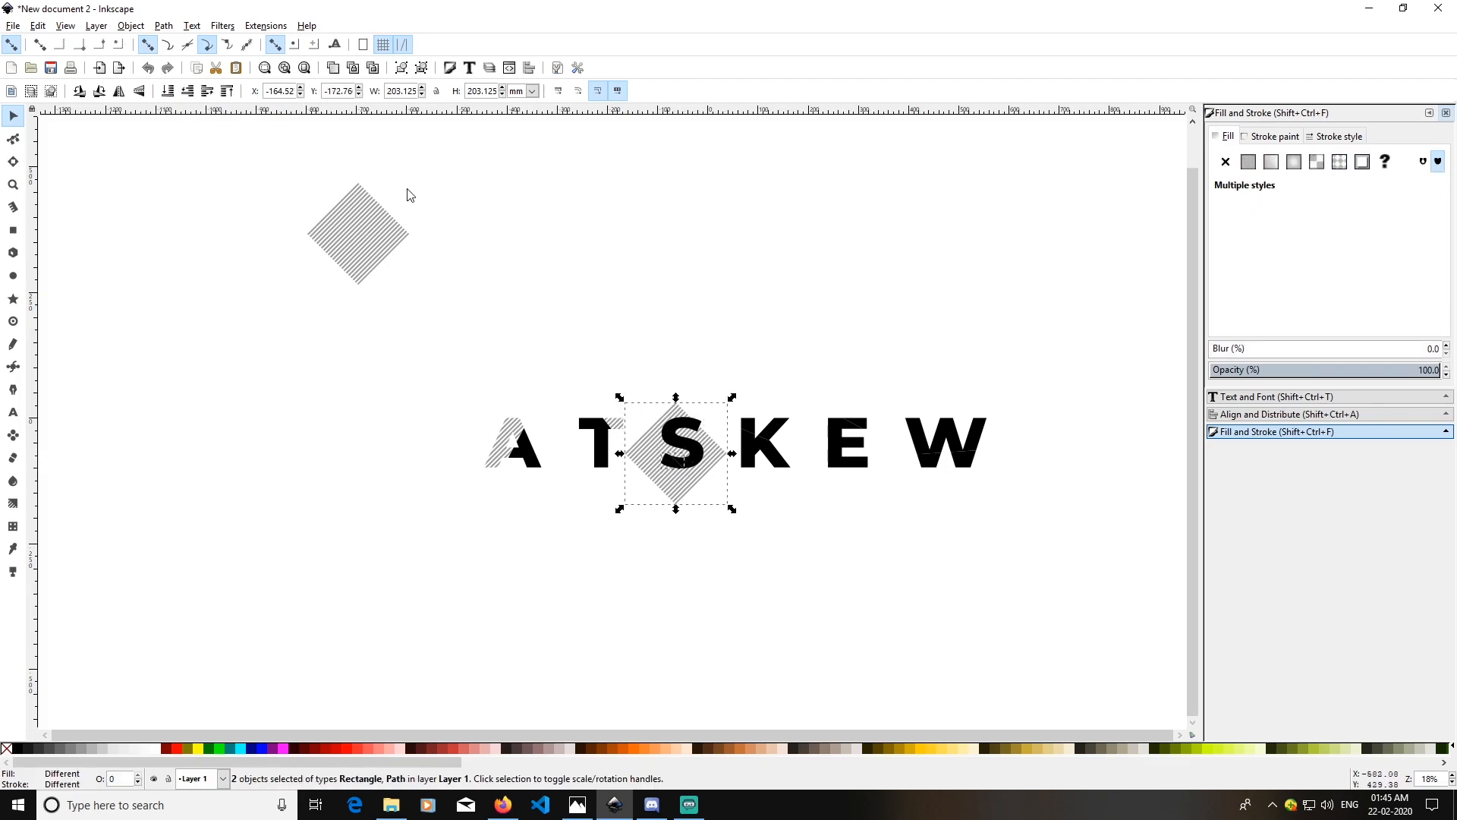
{"action": "left_click", "coordinate": [130, 25]}
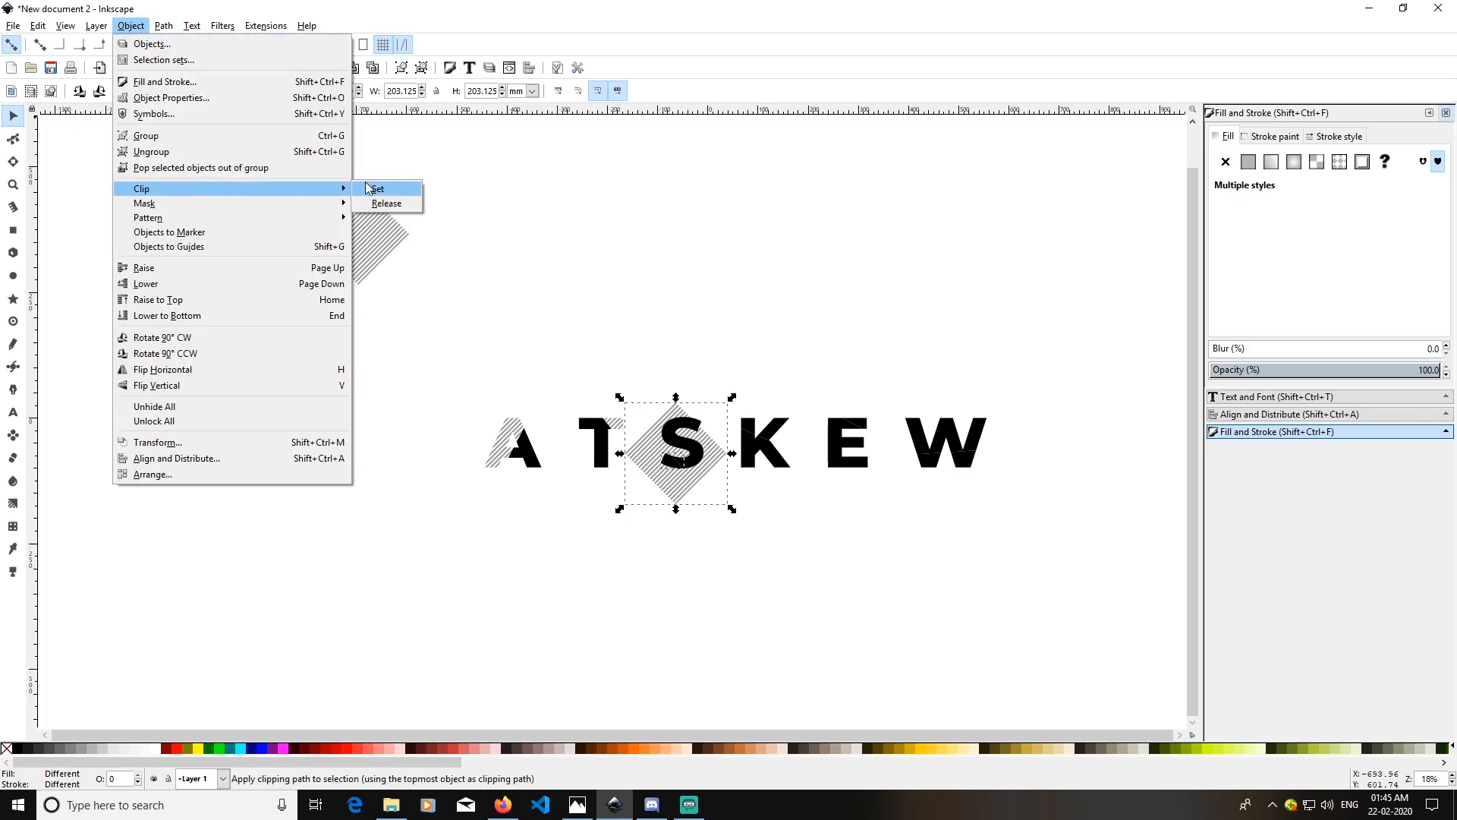
{"action": "left_click", "coordinate": [376, 189]}
{"action": "left_click", "coordinate": [803, 523]}
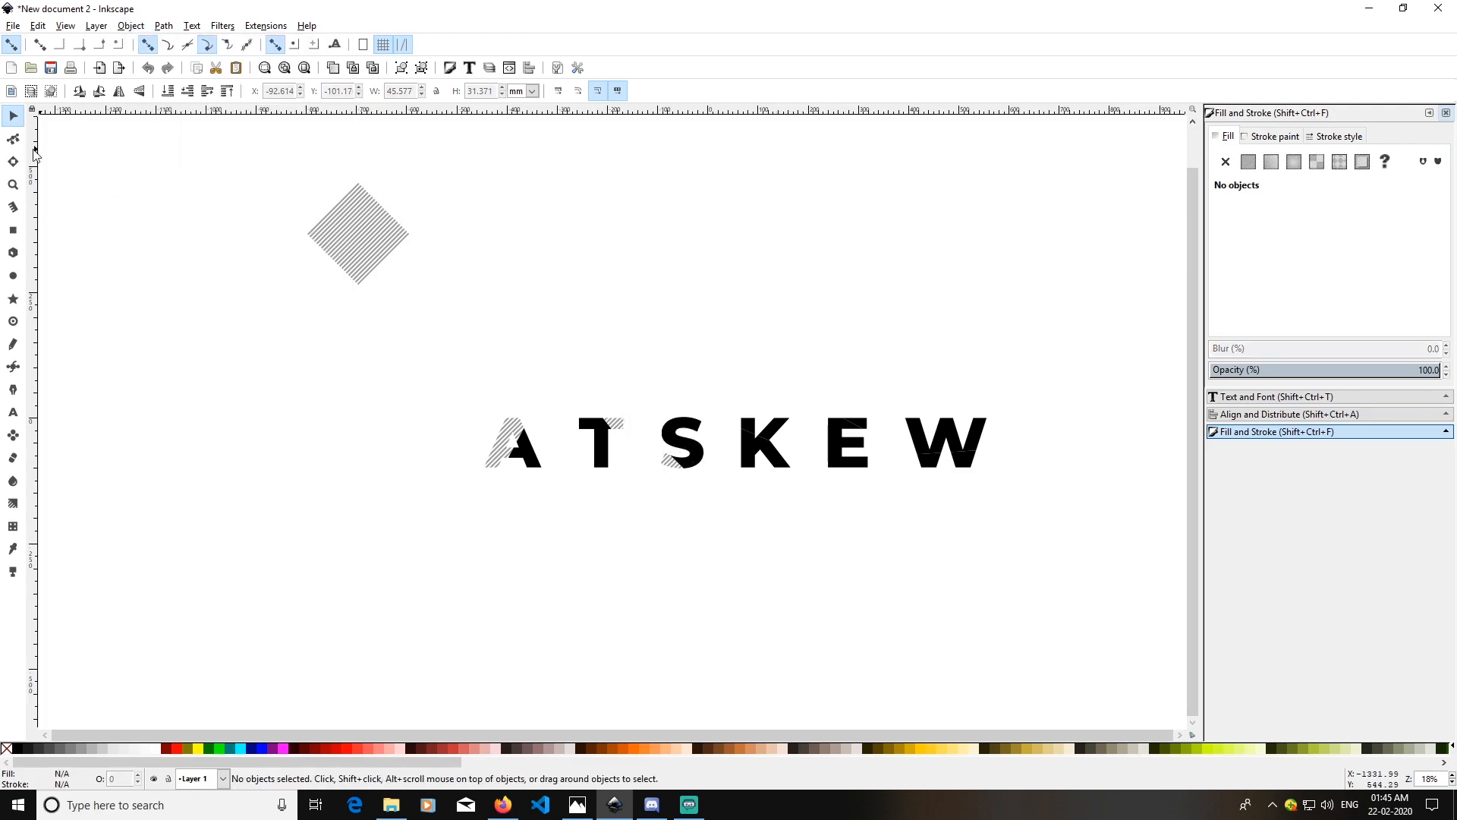
Duplicate the original striped diamond and place the copy behind the upper part of the K.
{"action": "left_click", "coordinate": [360, 227]}
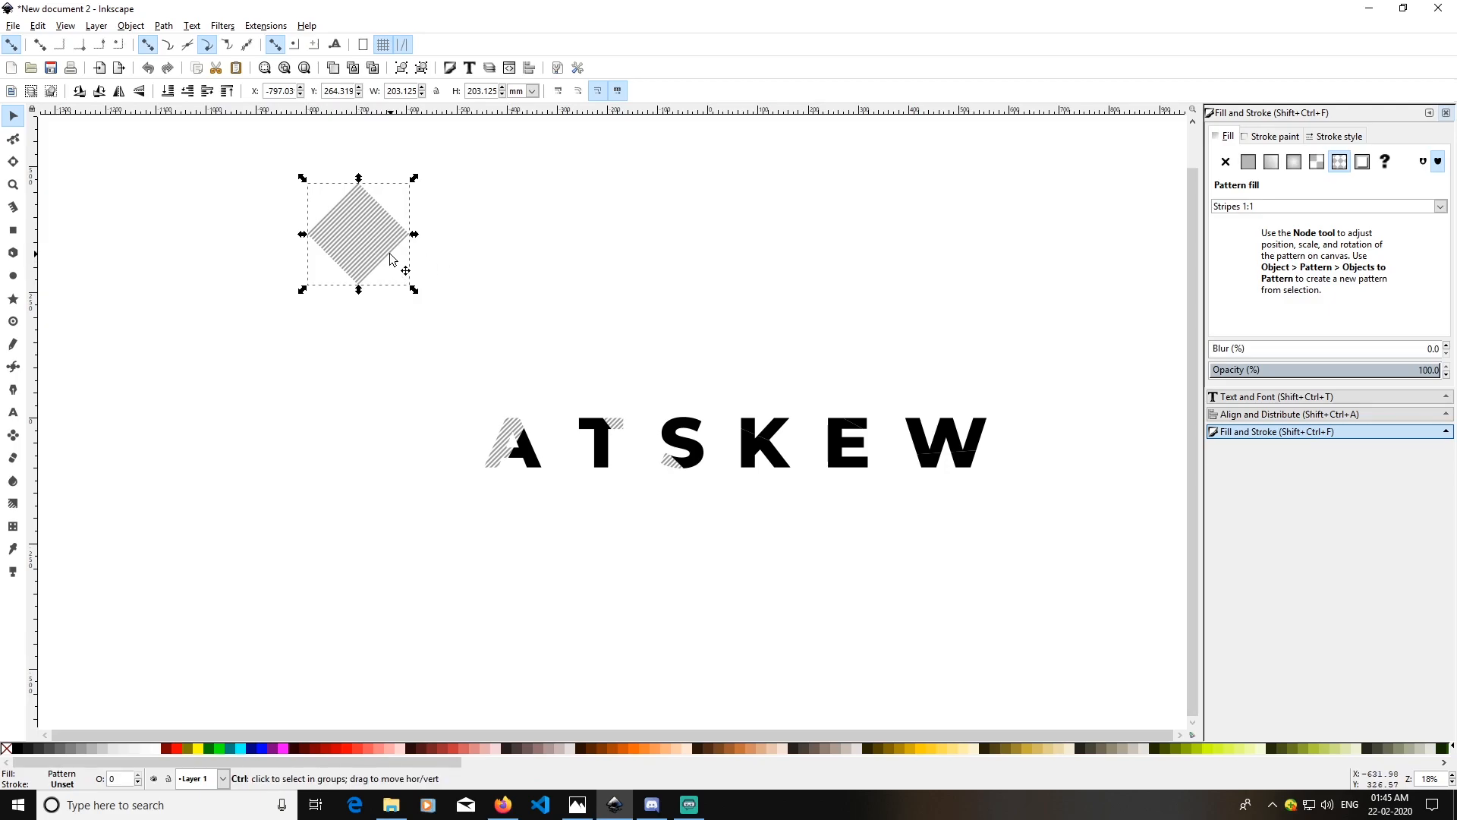
{"action": "key", "text": "ctrl+d"}
{"action": "left_click_drag", "start_coordinate": [347, 230], "coordinate": [742, 399]}
{"action": "left_click", "coordinate": [916, 256]}
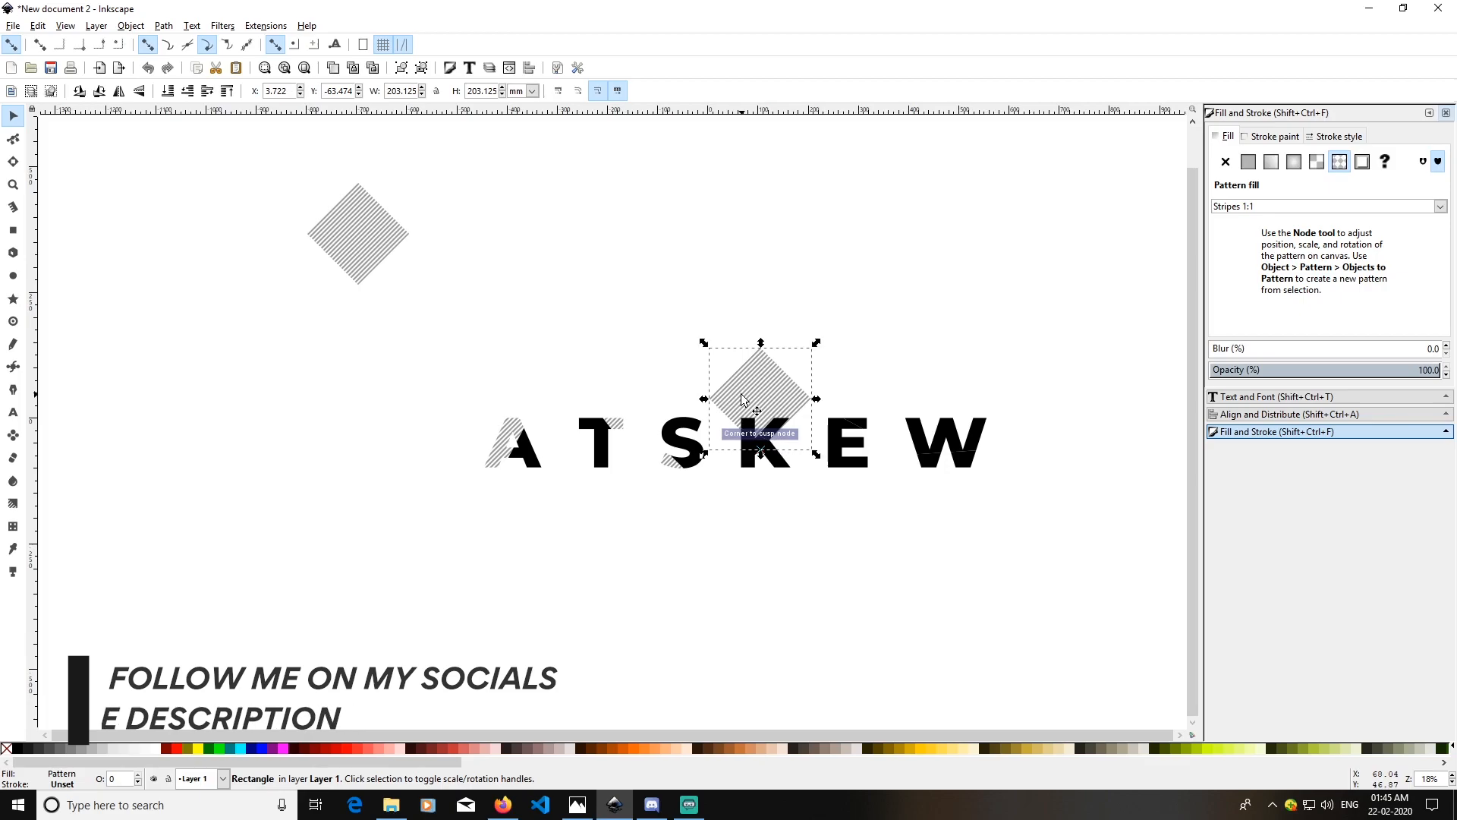
Clip the diamond copy to the upper piece of the K.
{"action": "left_click", "coordinate": [781, 425], "text": "shift"}
{"action": "left_click", "coordinate": [130, 26]}
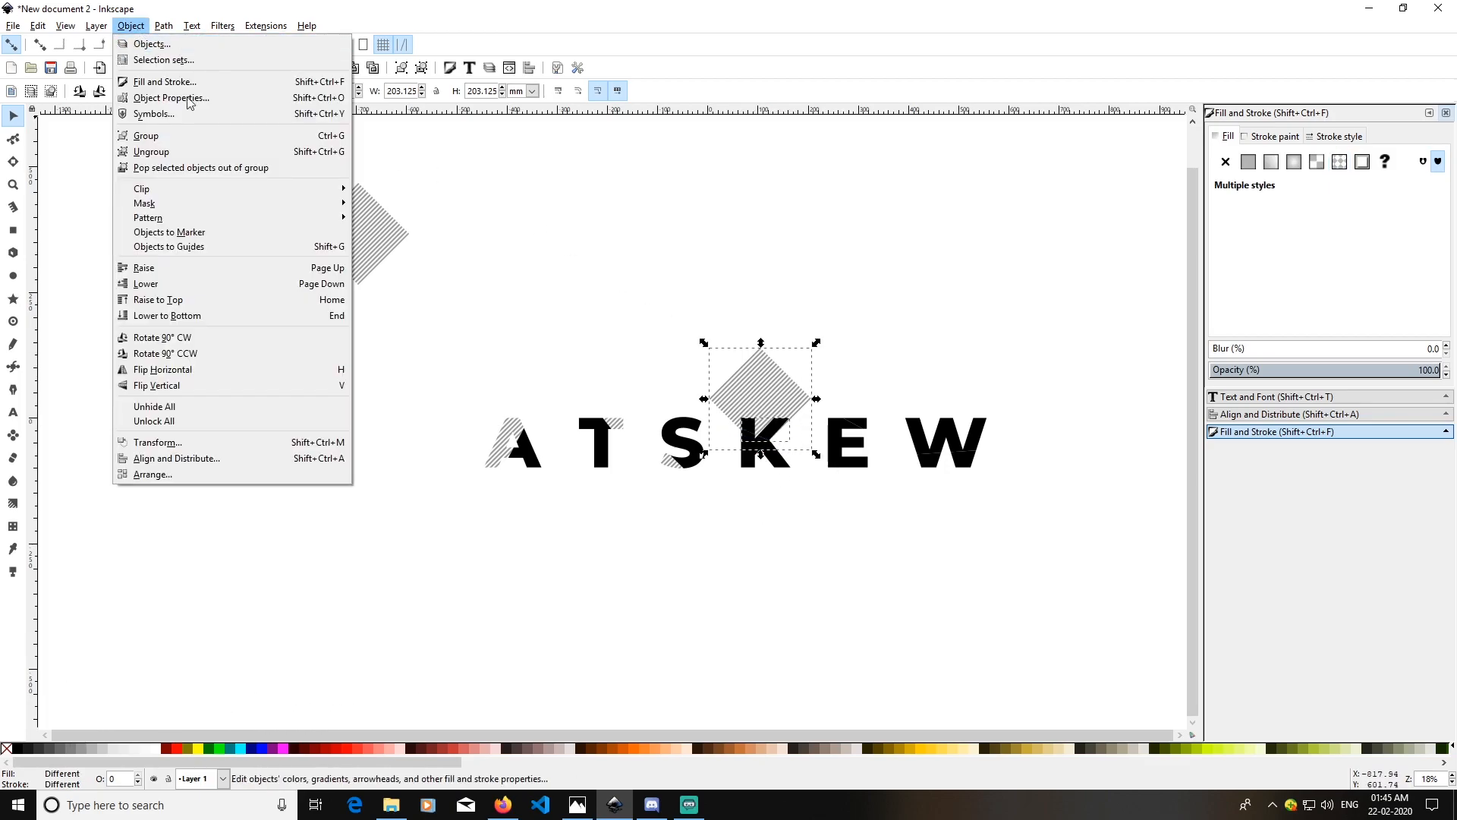
{"action": "left_click", "coordinate": [377, 189]}
{"action": "left_click", "coordinate": [878, 318]}
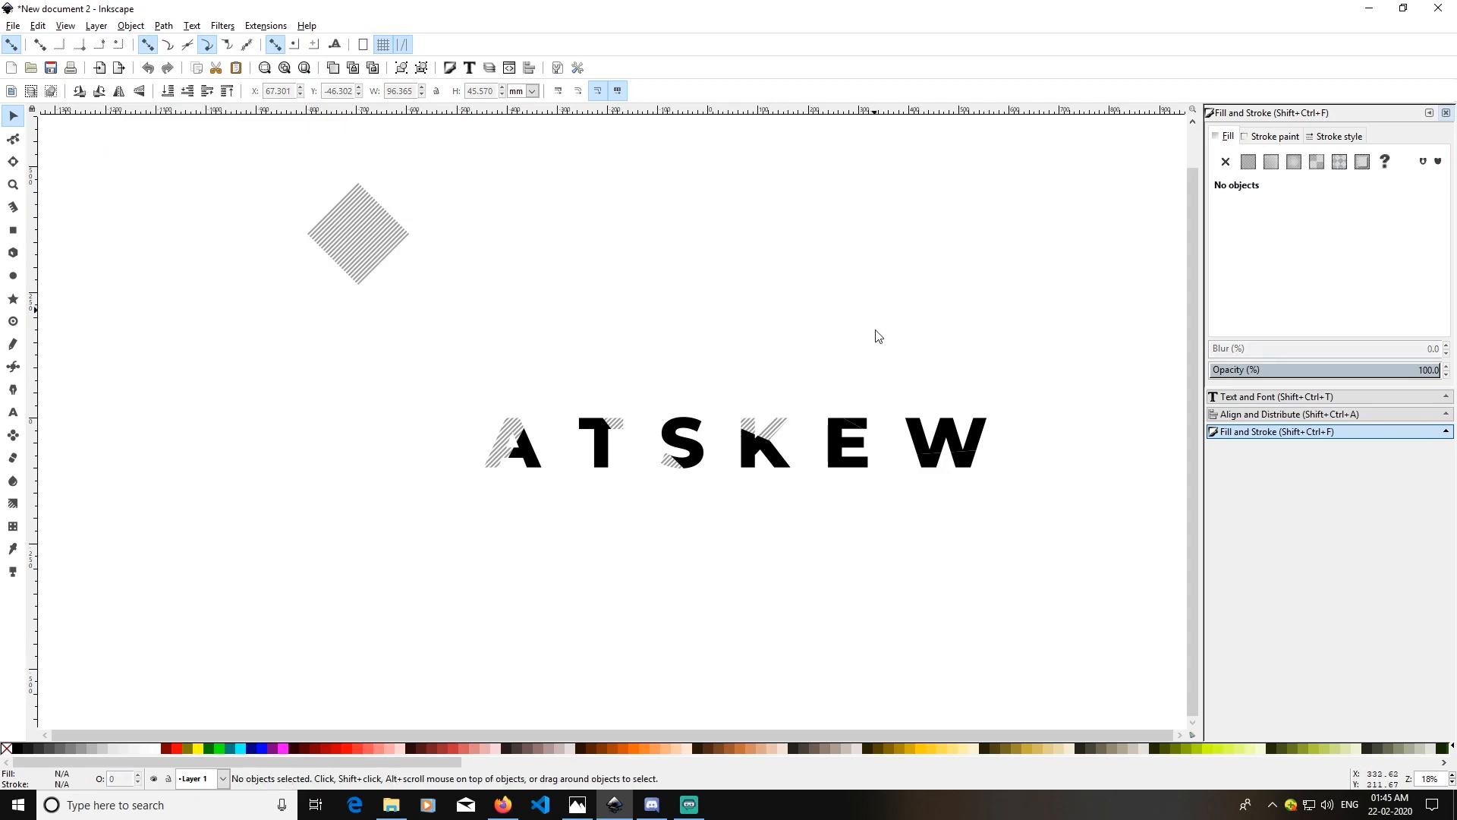
Duplicate the original striped diamond and place the copy behind the upper part of the E.
{"action": "left_click", "coordinate": [368, 243]}
{"action": "left_click_drag", "start_coordinate": [377, 236], "coordinate": [862, 398]}
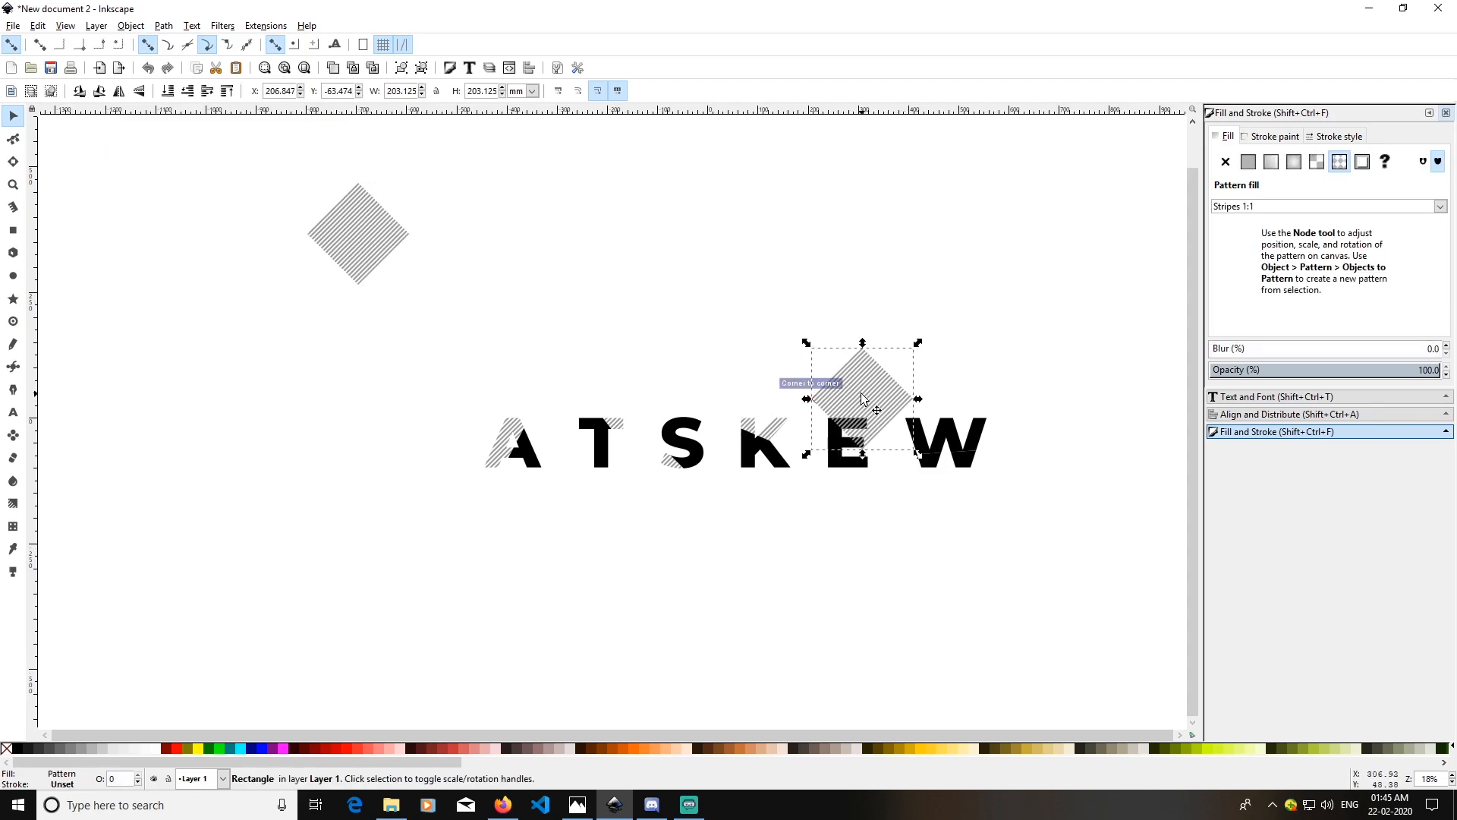
{"action": "left_click", "coordinate": [167, 92]}
{"action": "left_click", "coordinate": [965, 296]}
Clip the striped diamond copy to the upper piece of the E.
{"action": "left_click", "coordinate": [855, 369]}
{"action": "left_click", "coordinate": [863, 426], "text": "shift"}
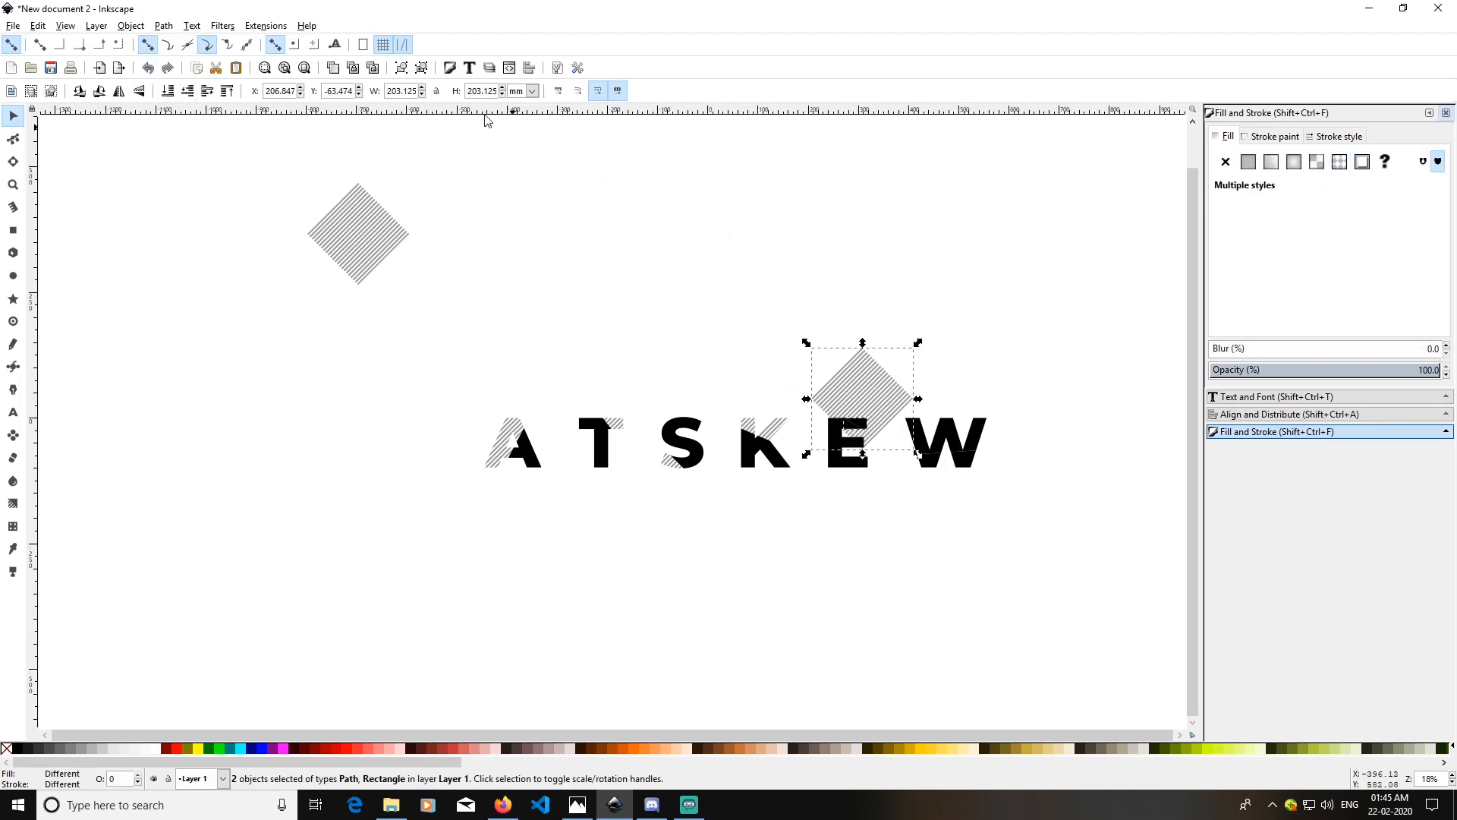
{"action": "left_click", "coordinate": [130, 26]}
{"action": "mouse_move", "coordinate": [148, 190]}
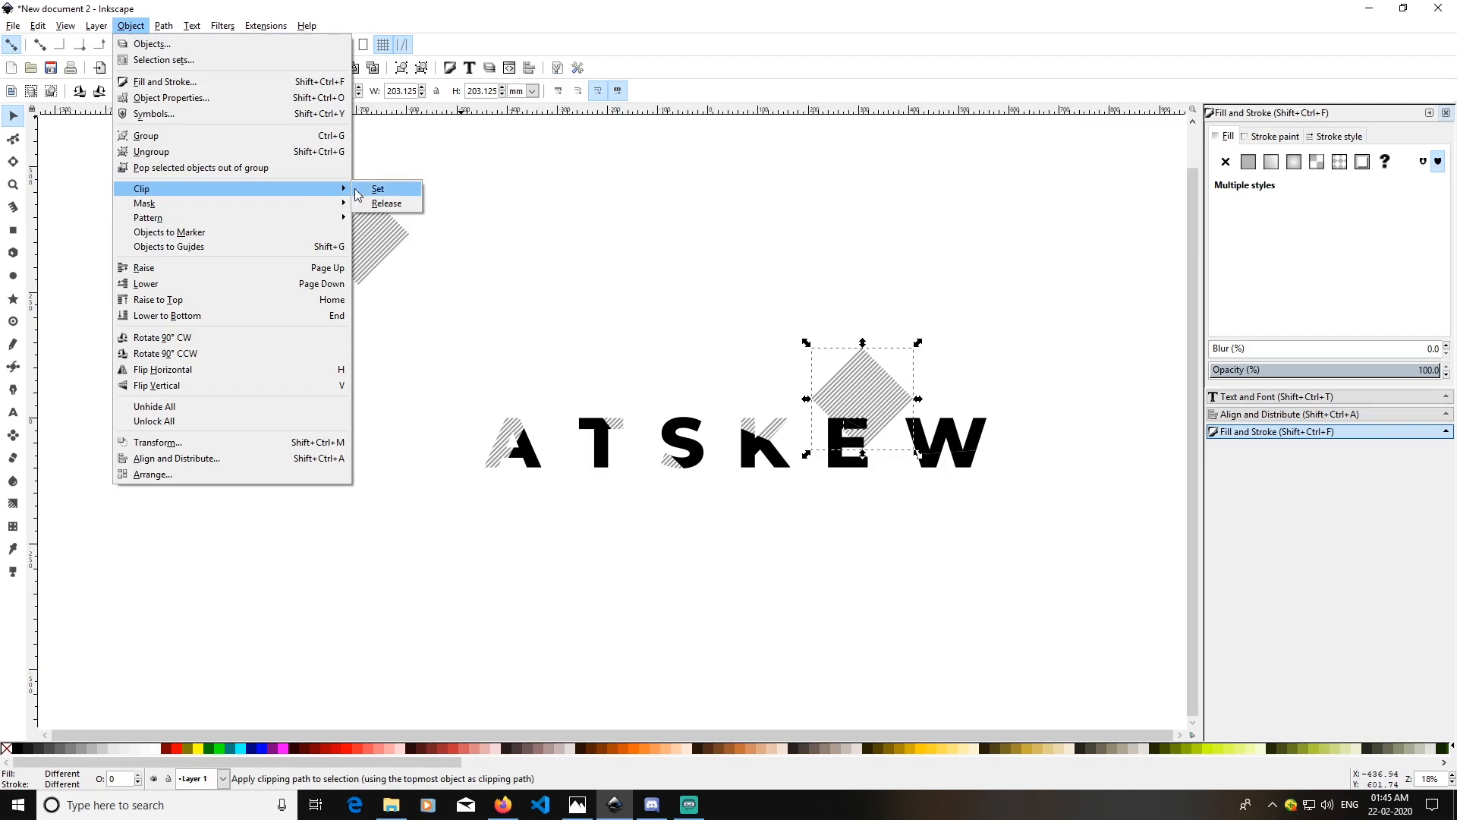
{"action": "left_click", "coordinate": [383, 190]}
{"action": "left_click", "coordinate": [978, 367]}
Move the original striped diamond onto the lower part of the W and lower it to the bottom of the stack.
{"action": "left_click", "coordinate": [402, 234]}
{"action": "left_click_drag", "start_coordinate": [410, 234], "coordinate": [957, 469]}
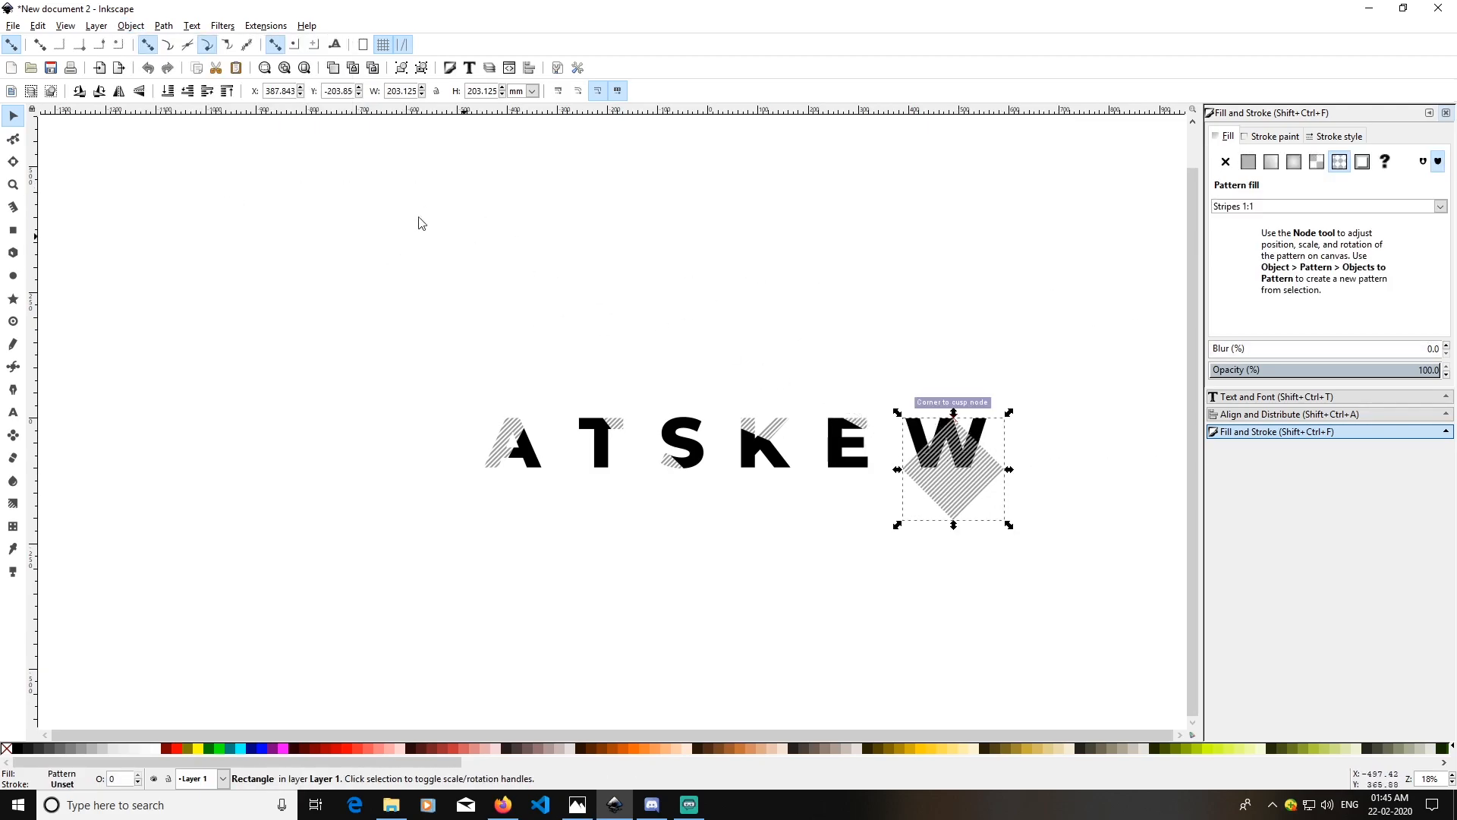
{"action": "left_click", "coordinate": [168, 91]}
{"action": "left_click", "coordinate": [1091, 532]}
Clip the striped diamond to the lower piece of the W.
{"action": "left_click", "coordinate": [959, 488]}
{"action": "left_click", "coordinate": [961, 467], "text": "shift"}
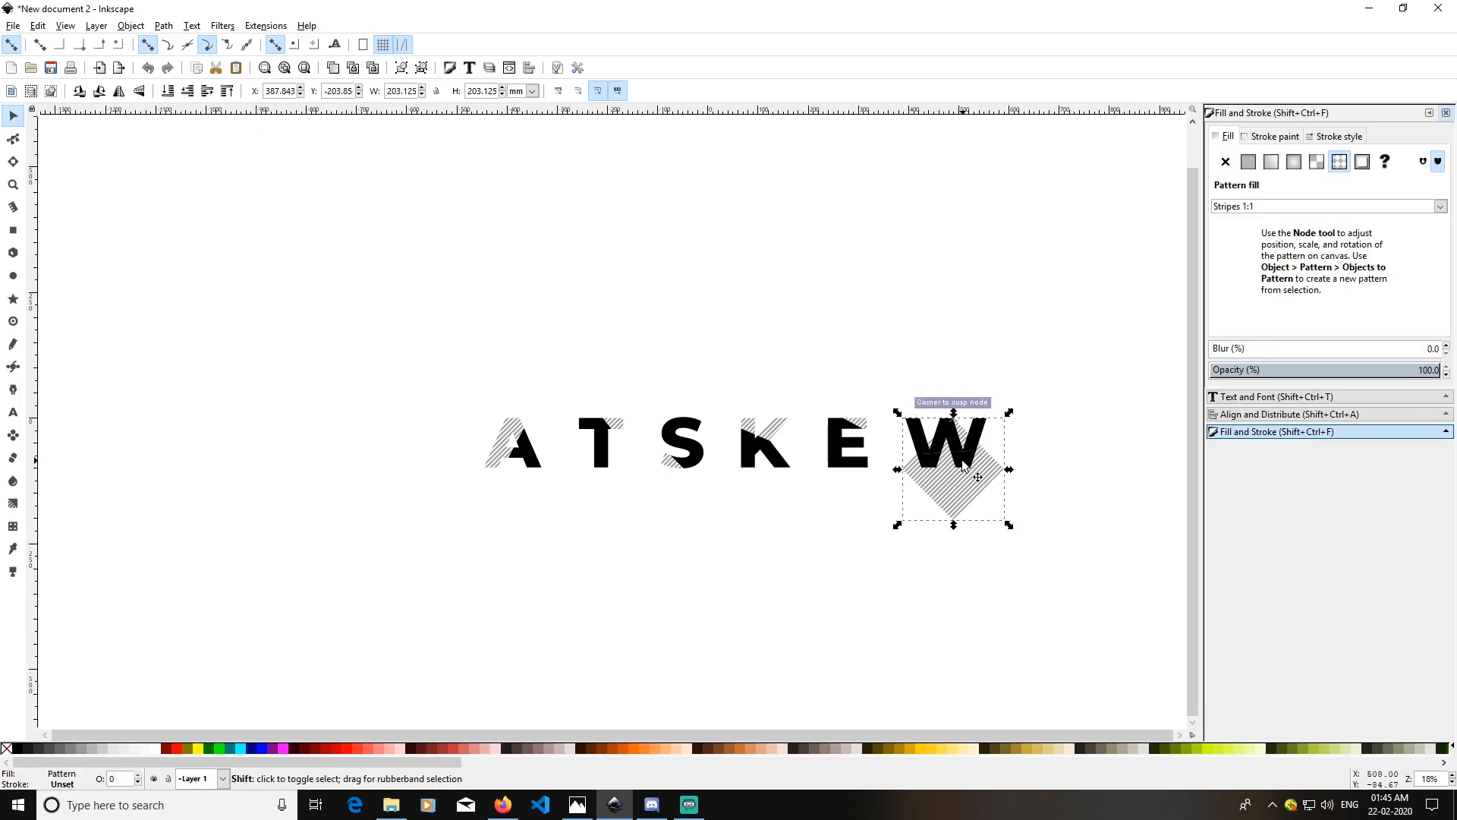
{"action": "left_click", "coordinate": [132, 28]}
{"action": "left_click", "coordinate": [387, 189]}
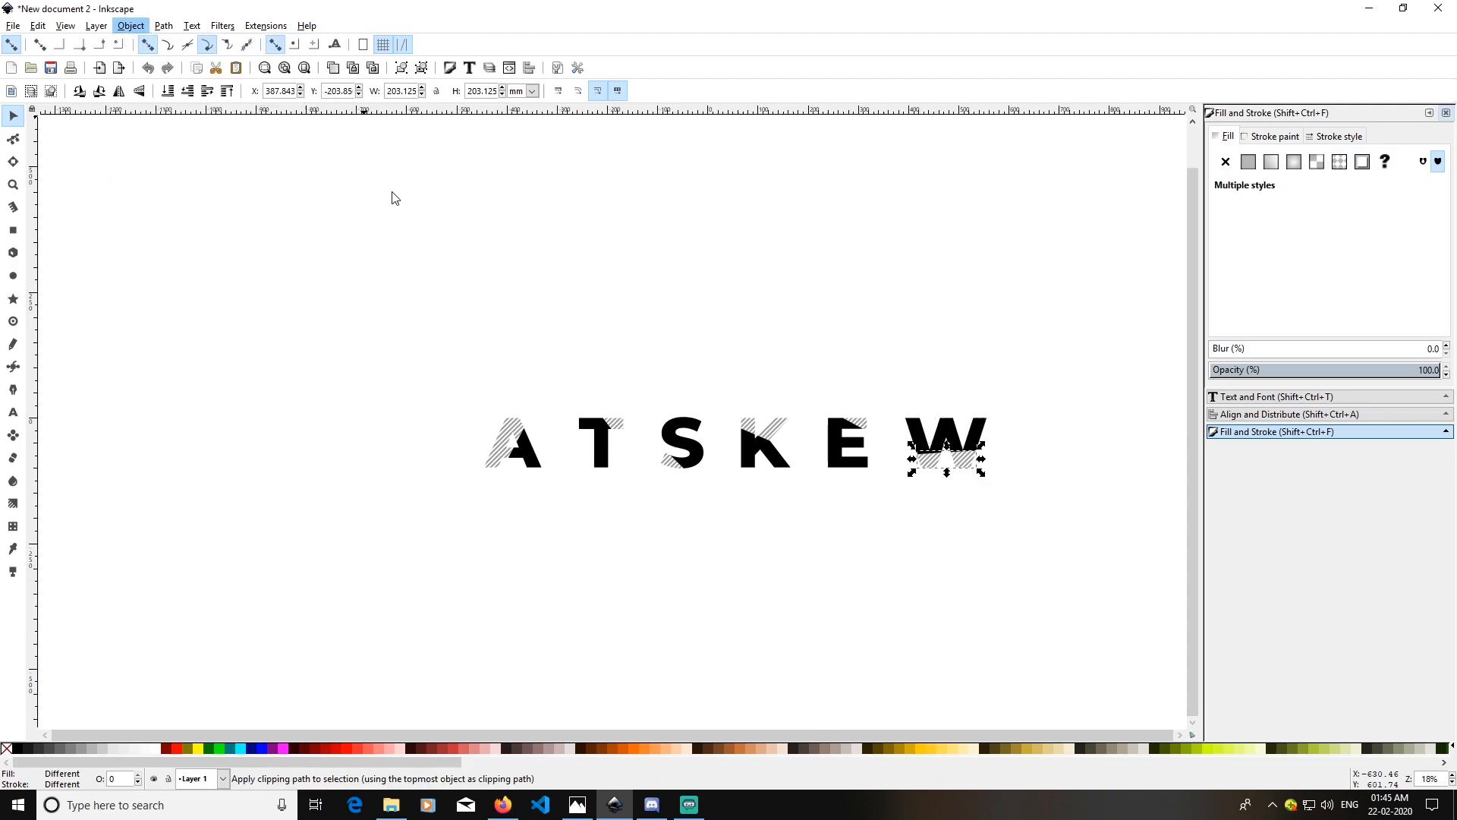
{"action": "left_click", "coordinate": [1053, 523]}
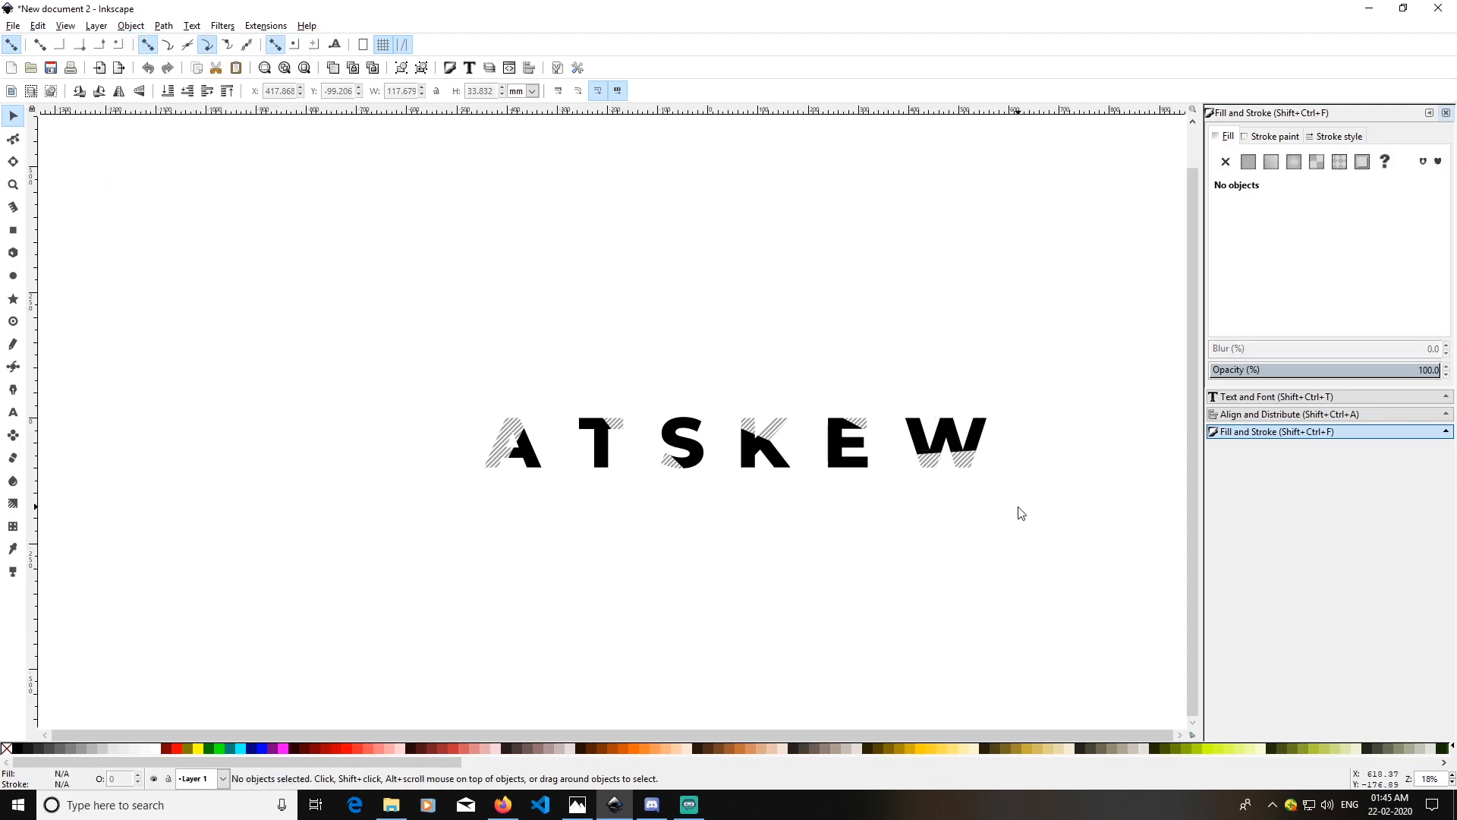
Select the solid black pieces of all six letters and fill them with red d40000.
{"action": "scroll", "coordinate": [865, 523], "scroll_direction": "up", "scroll_amount": 1}
{"action": "left_click_drag", "start_coordinate": [865, 523], "coordinate": [862, 523]}
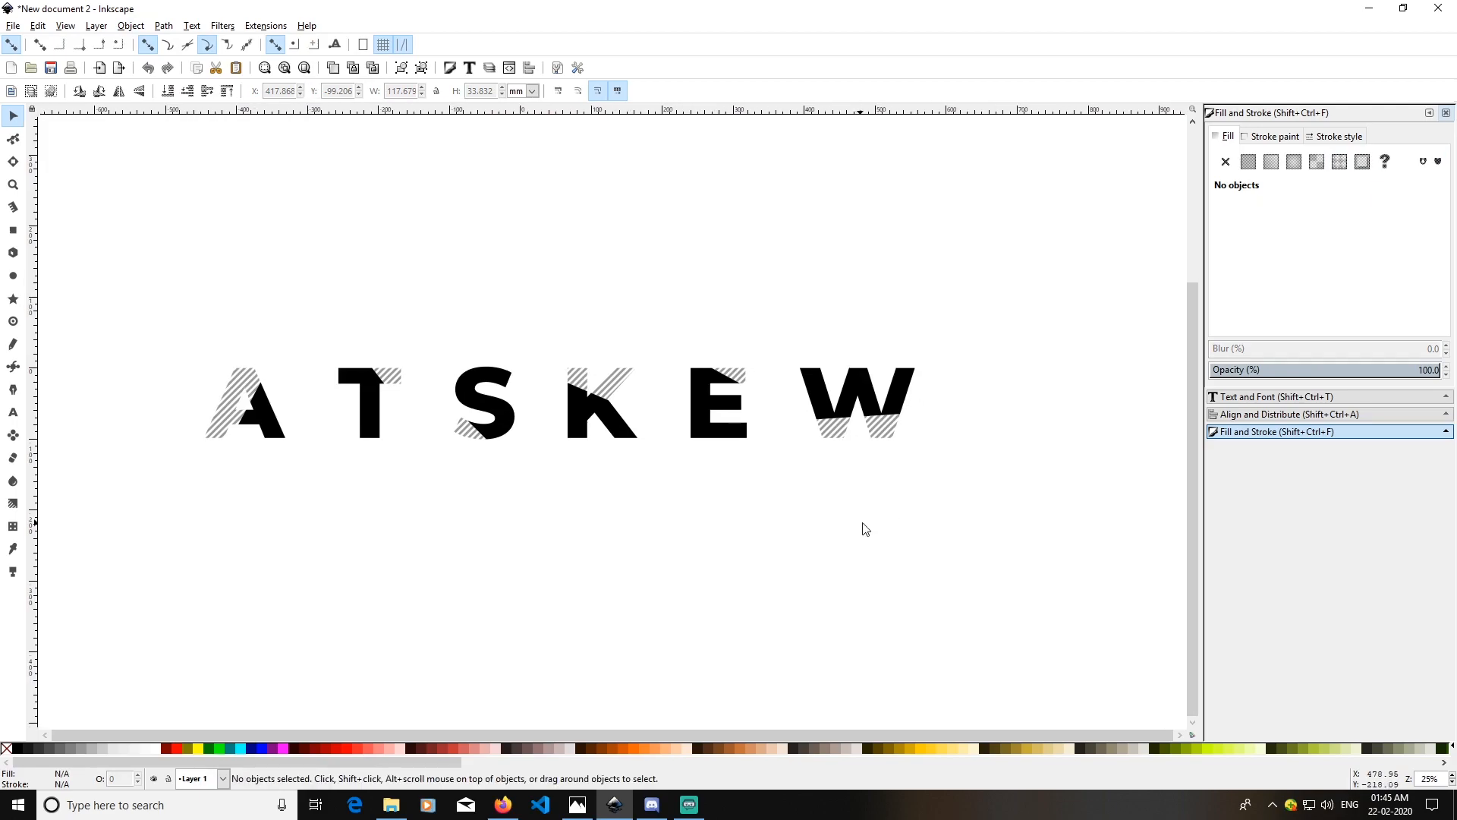
{"action": "left_click", "coordinate": [267, 433]}
{"action": "left_click", "coordinate": [364, 401], "text": "shift"}
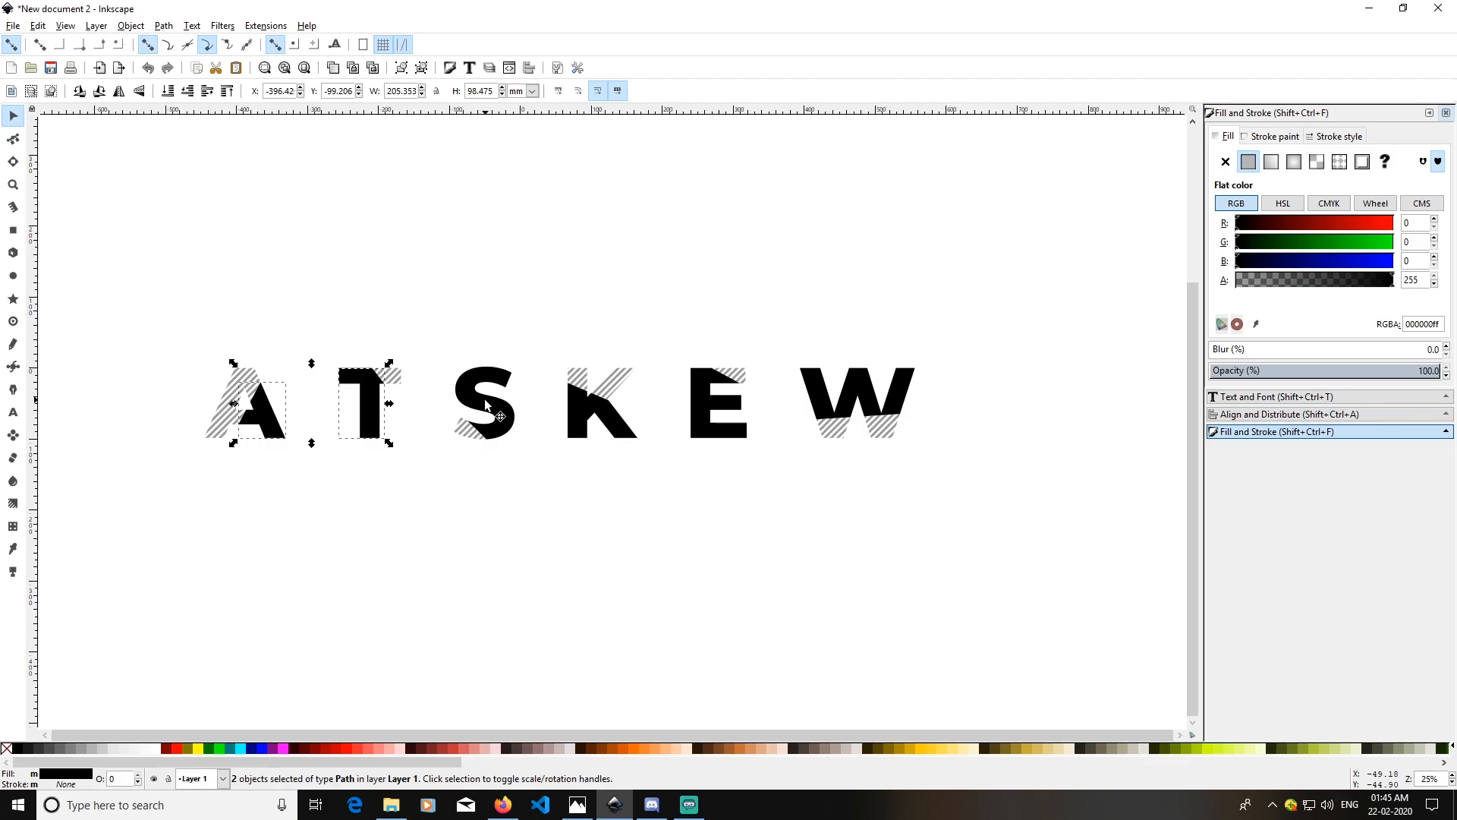
{"action": "left_click", "coordinate": [484, 399], "text": "shift"}
{"action": "left_click", "coordinate": [578, 414], "text": "shift"}
{"action": "left_click", "coordinate": [712, 407], "text": "shift"}
{"action": "left_click", "coordinate": [819, 395], "text": "shift"}
{"action": "mouse_move", "coordinate": [380, 761]}
{"action": "left_mouse_down"}
{"action": "mouse_move", "coordinate": [622, 765]}
{"action": "mouse_move", "coordinate": [781, 790]}
{"action": "mouse_move", "coordinate": [366, 780]}
{"action": "left_mouse_up"}
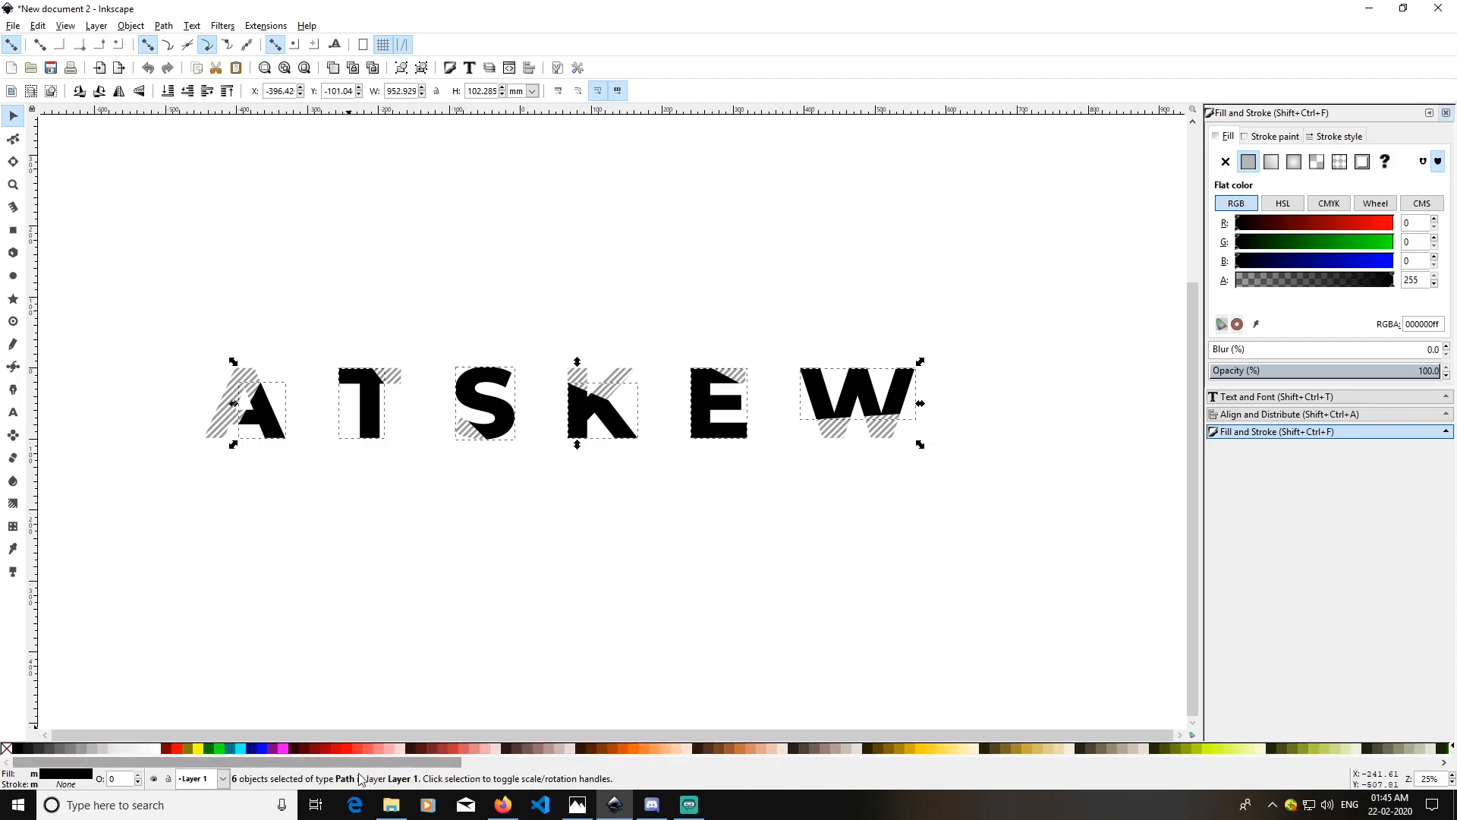
{"action": "left_click", "coordinate": [337, 749]}
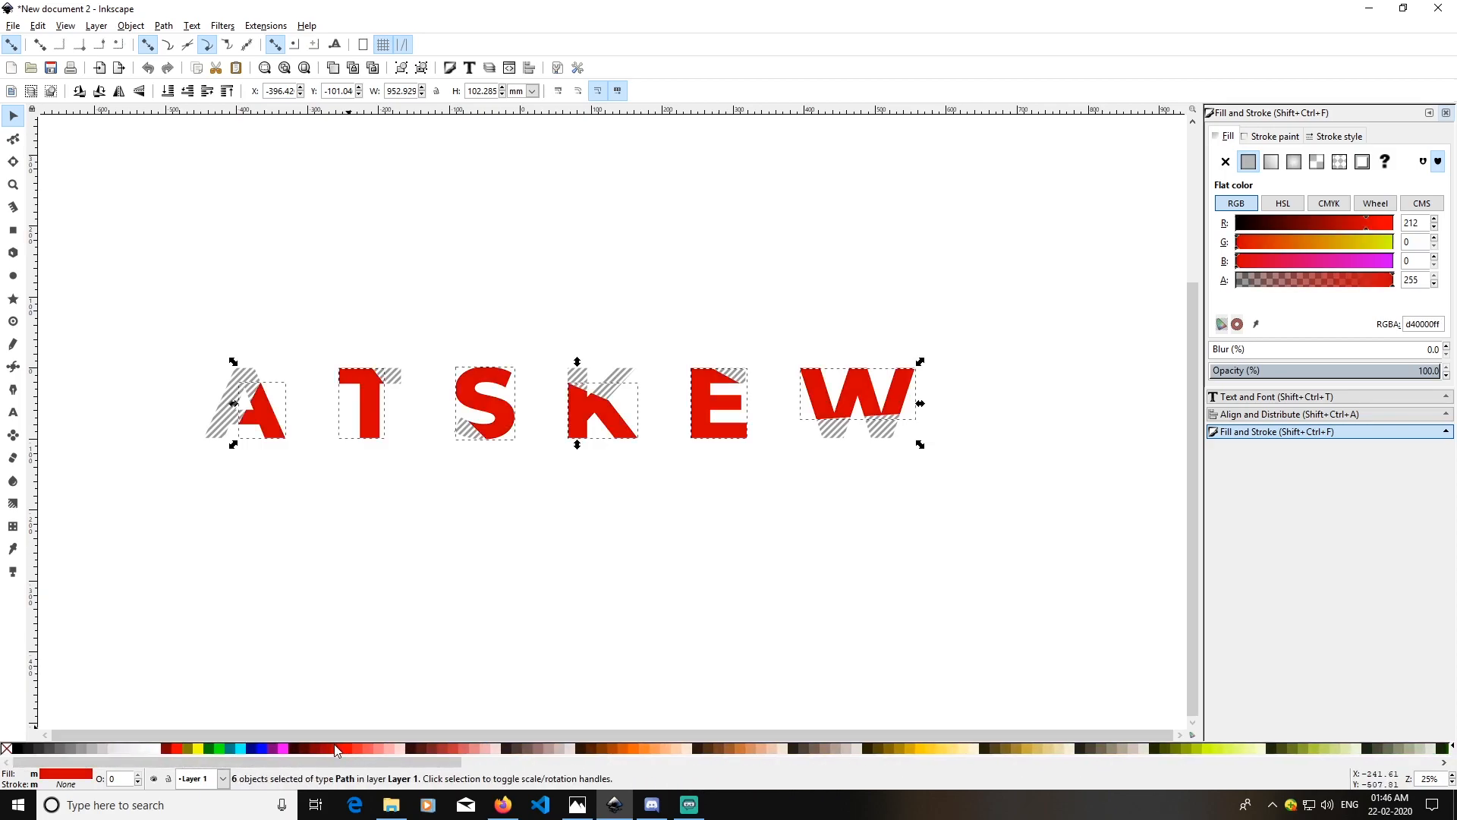
Try a dark blue 000055 fill on the six solid letter pieces, and set them back to red d40000.
{"action": "left_click_drag", "start_coordinate": [453, 762], "coordinate": [607, 777]}
{"action": "key", "text": "ctrl"}
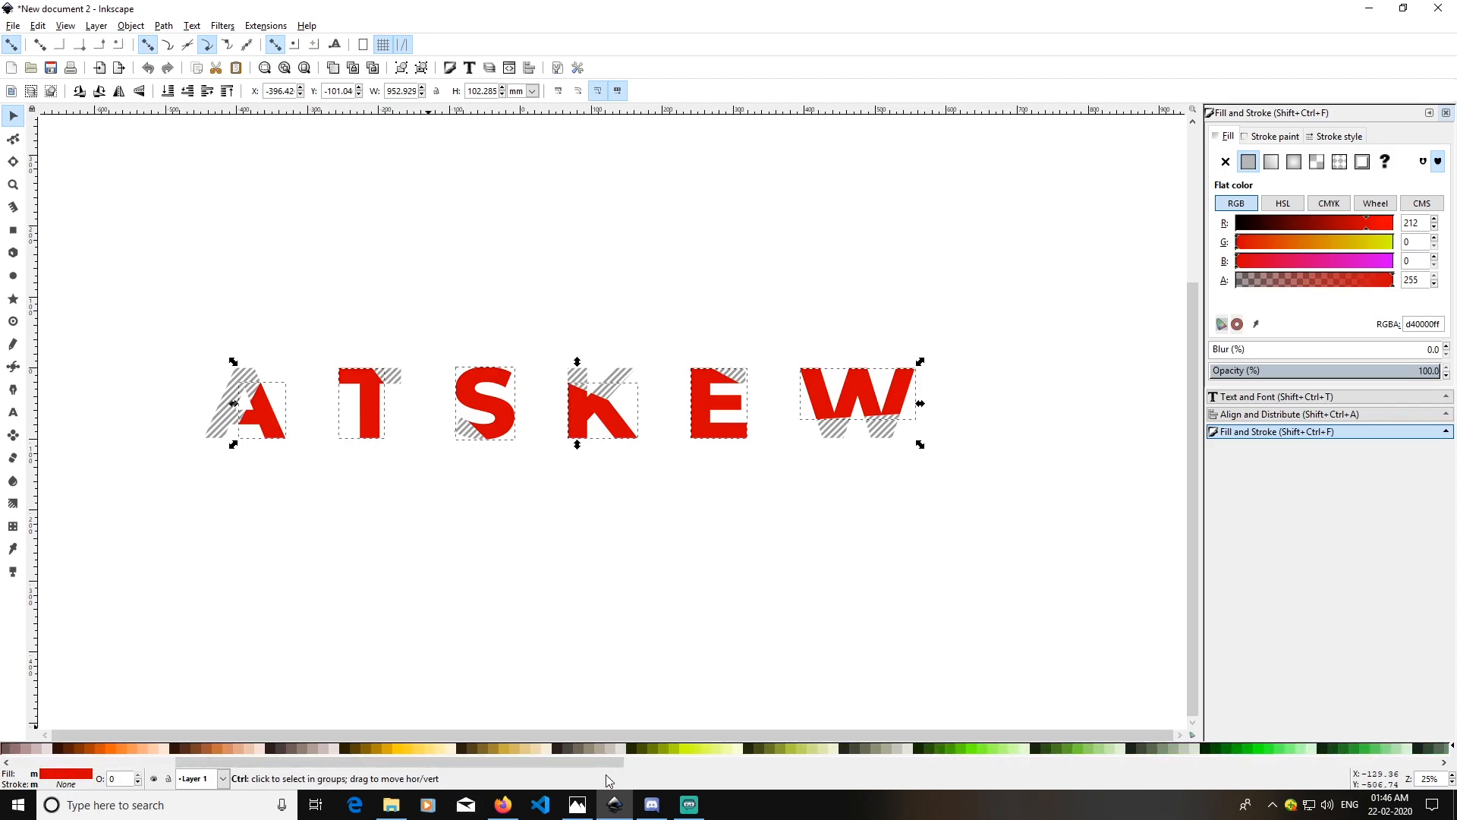
{"action": "left_click_drag", "start_coordinate": [543, 772], "coordinate": [1054, 774]}
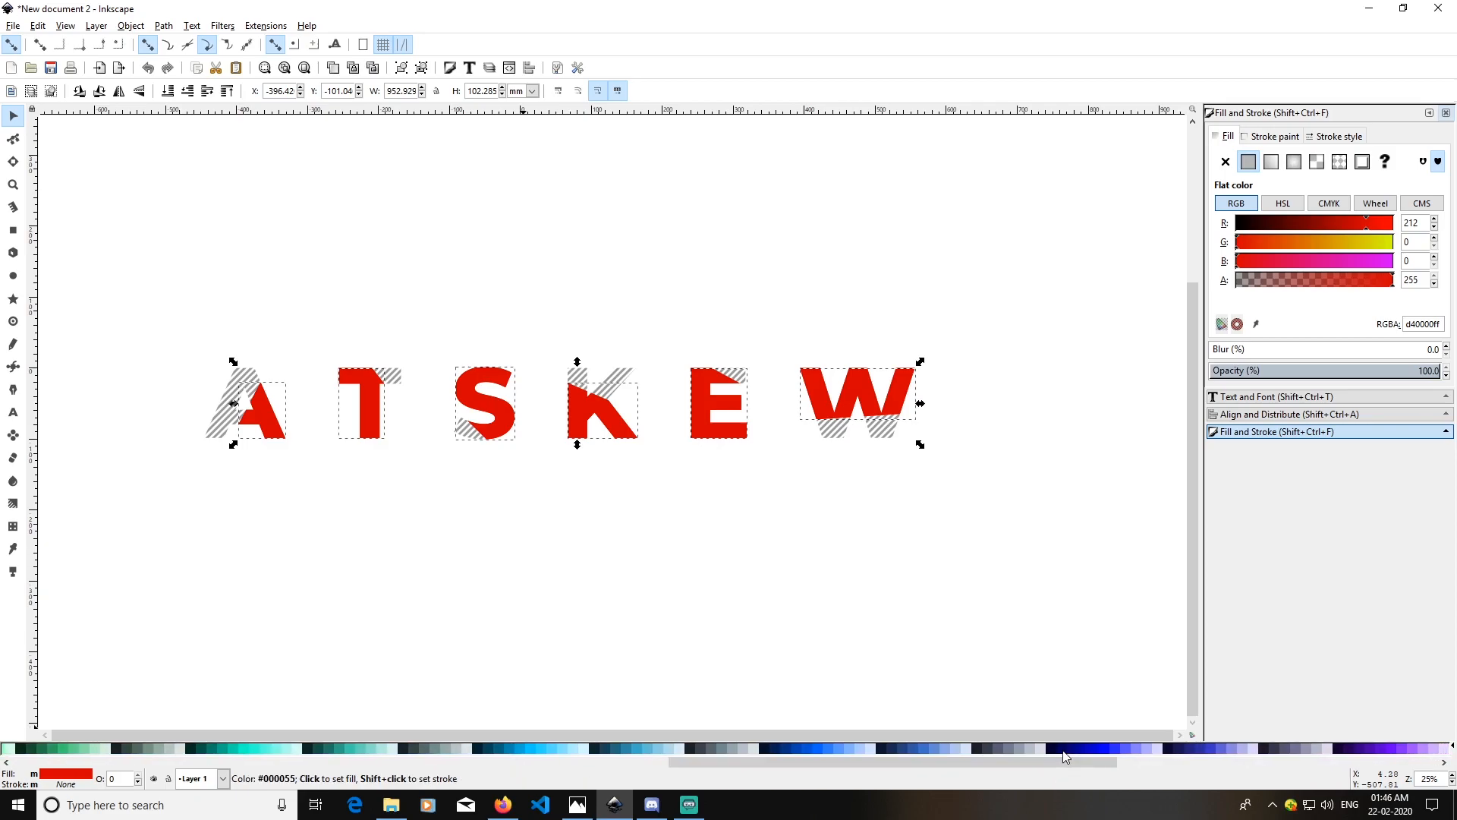
{"action": "left_click", "coordinate": [1066, 751]}
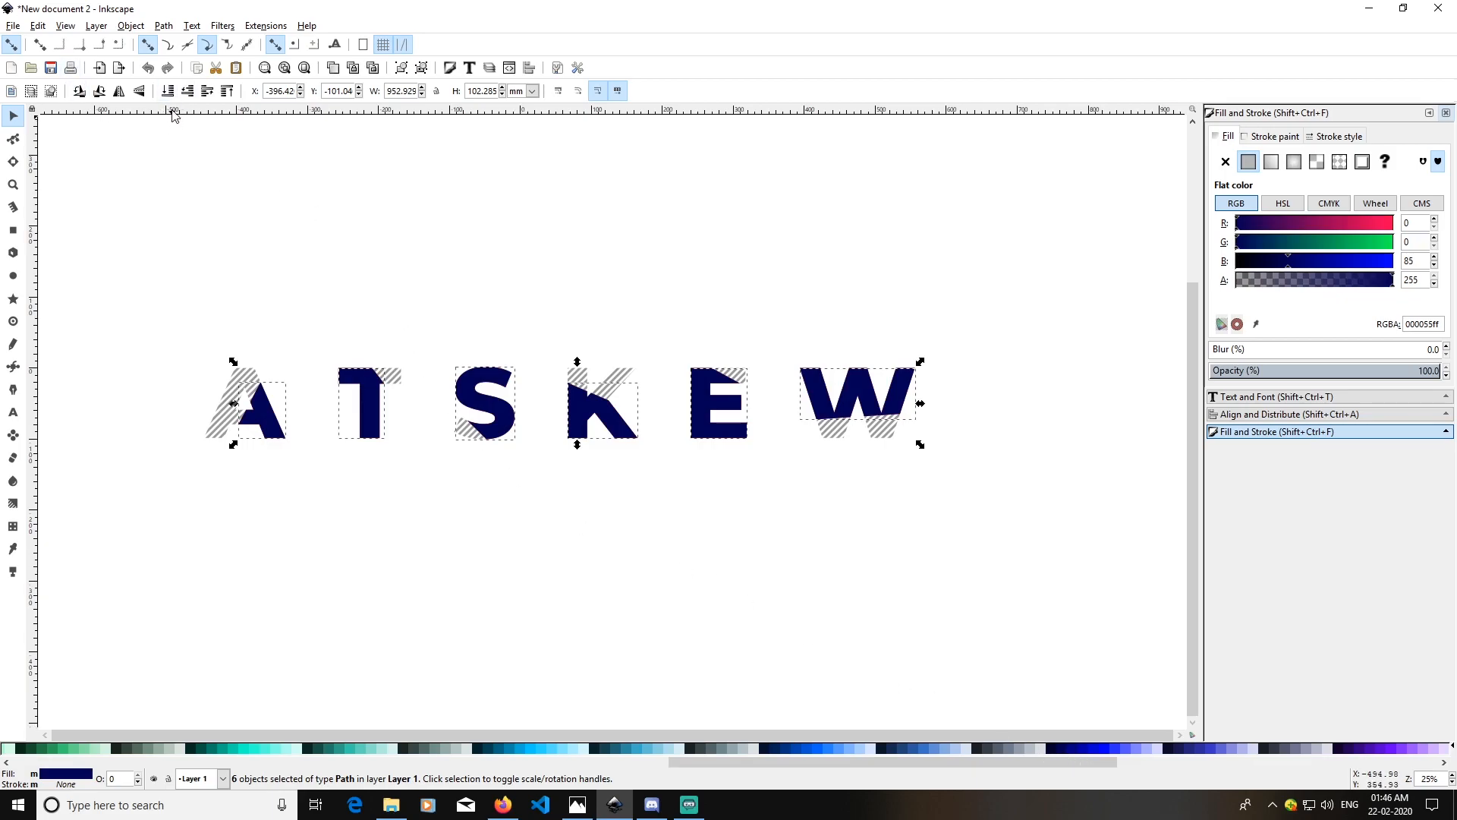
{"action": "left_click_drag", "start_coordinate": [771, 758], "coordinate": [129, 759]}
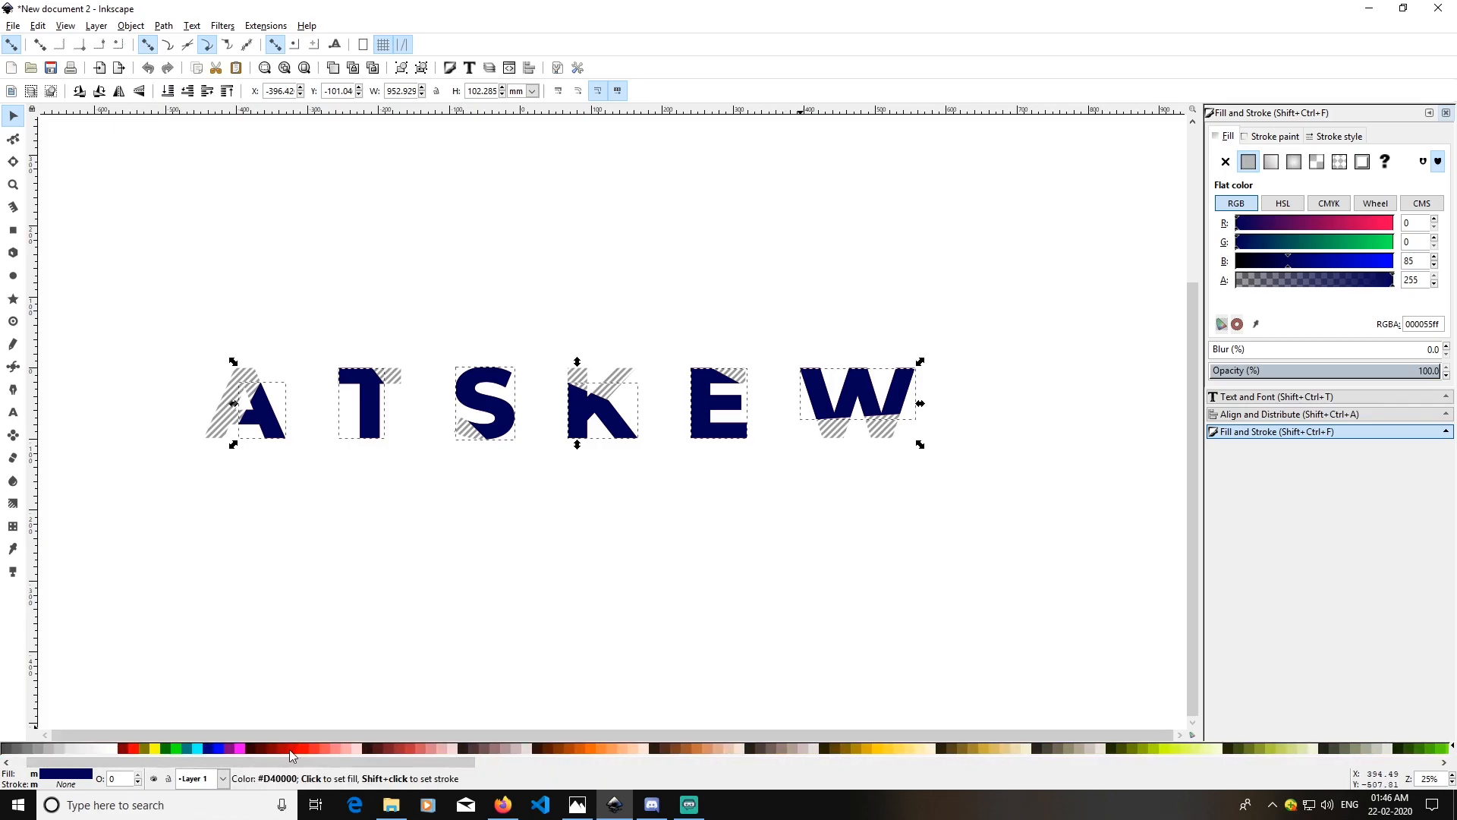
{"action": "left_click", "coordinate": [284, 749]}
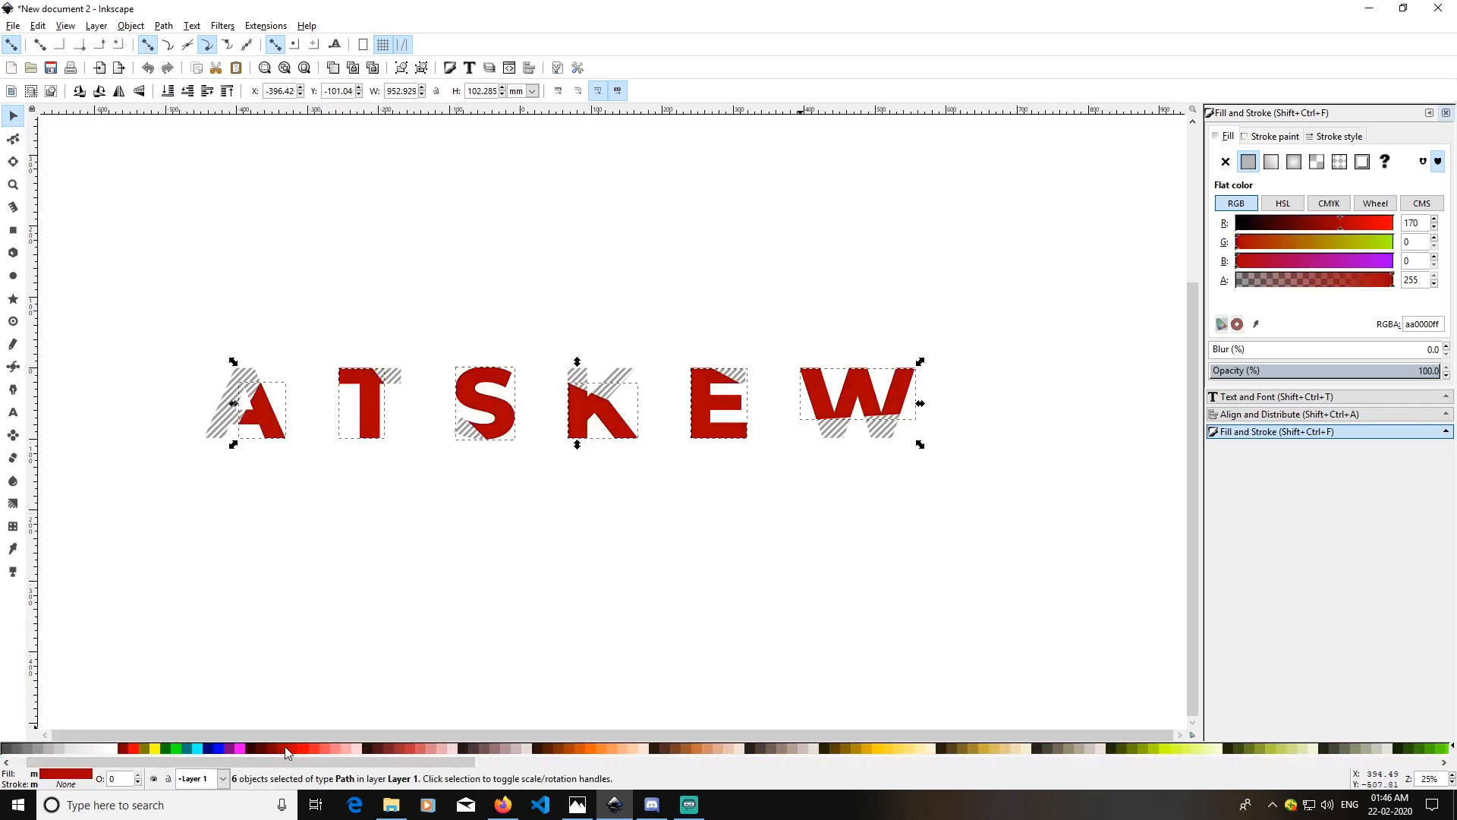
{"action": "left_click", "coordinate": [295, 751]}
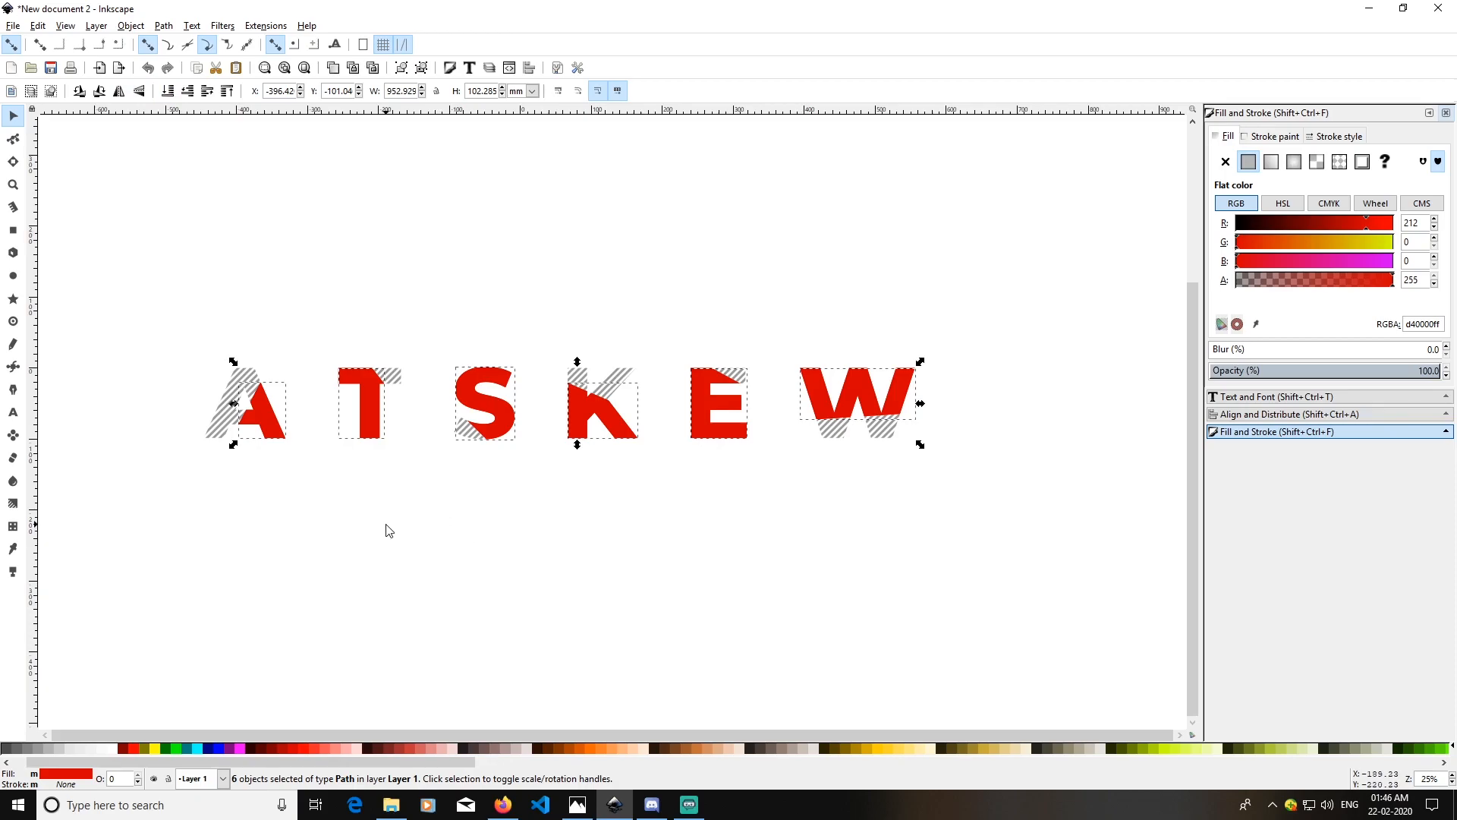
Duplicate the six solid red letter pieces and fill the copies on top with dark blue 002255.
{"action": "left_click", "coordinate": [479, 537]}
{"action": "left_click", "coordinate": [281, 426]}
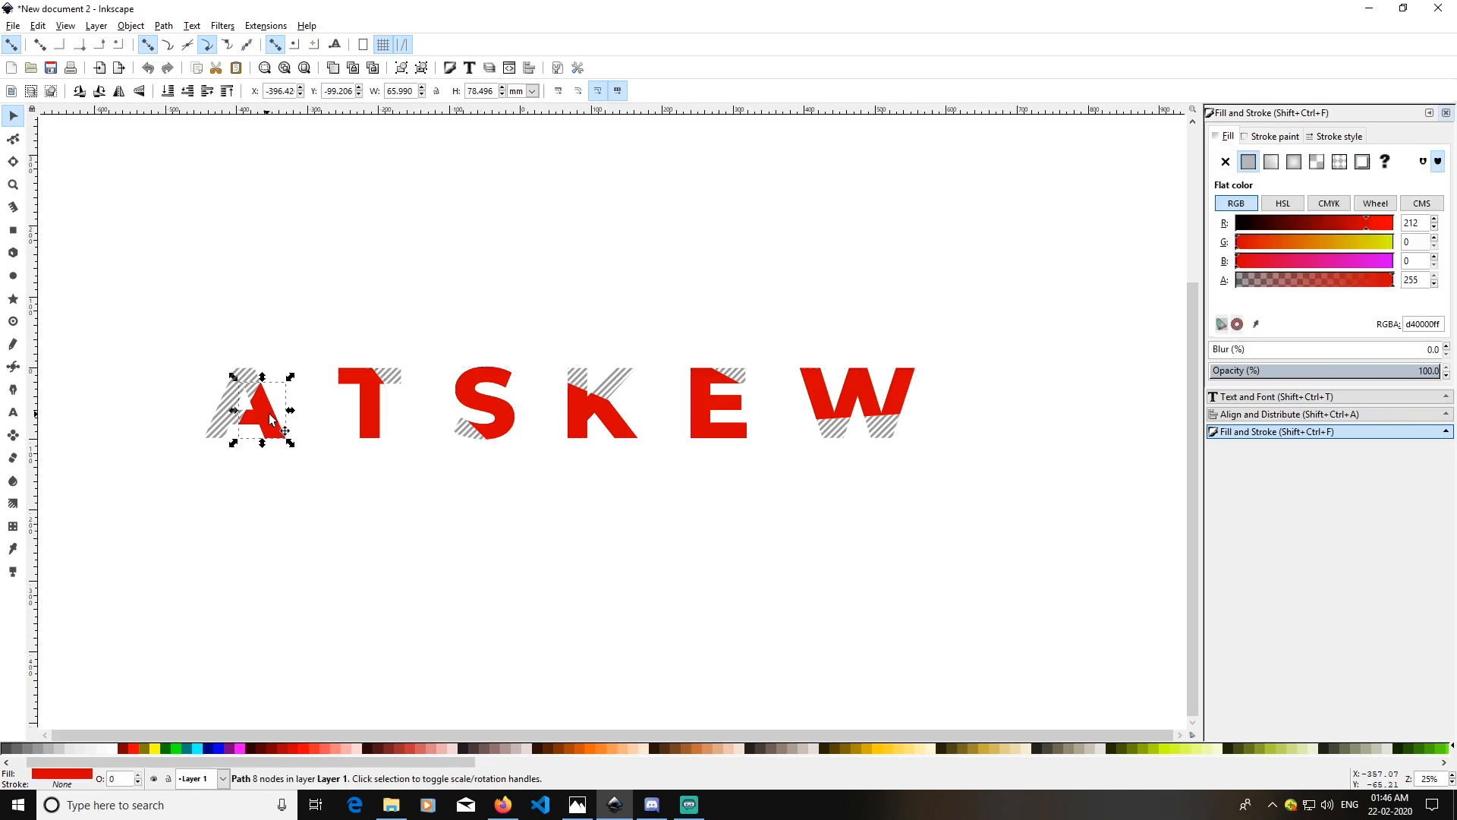
{"action": "left_click", "coordinate": [373, 425], "text": "shift"}
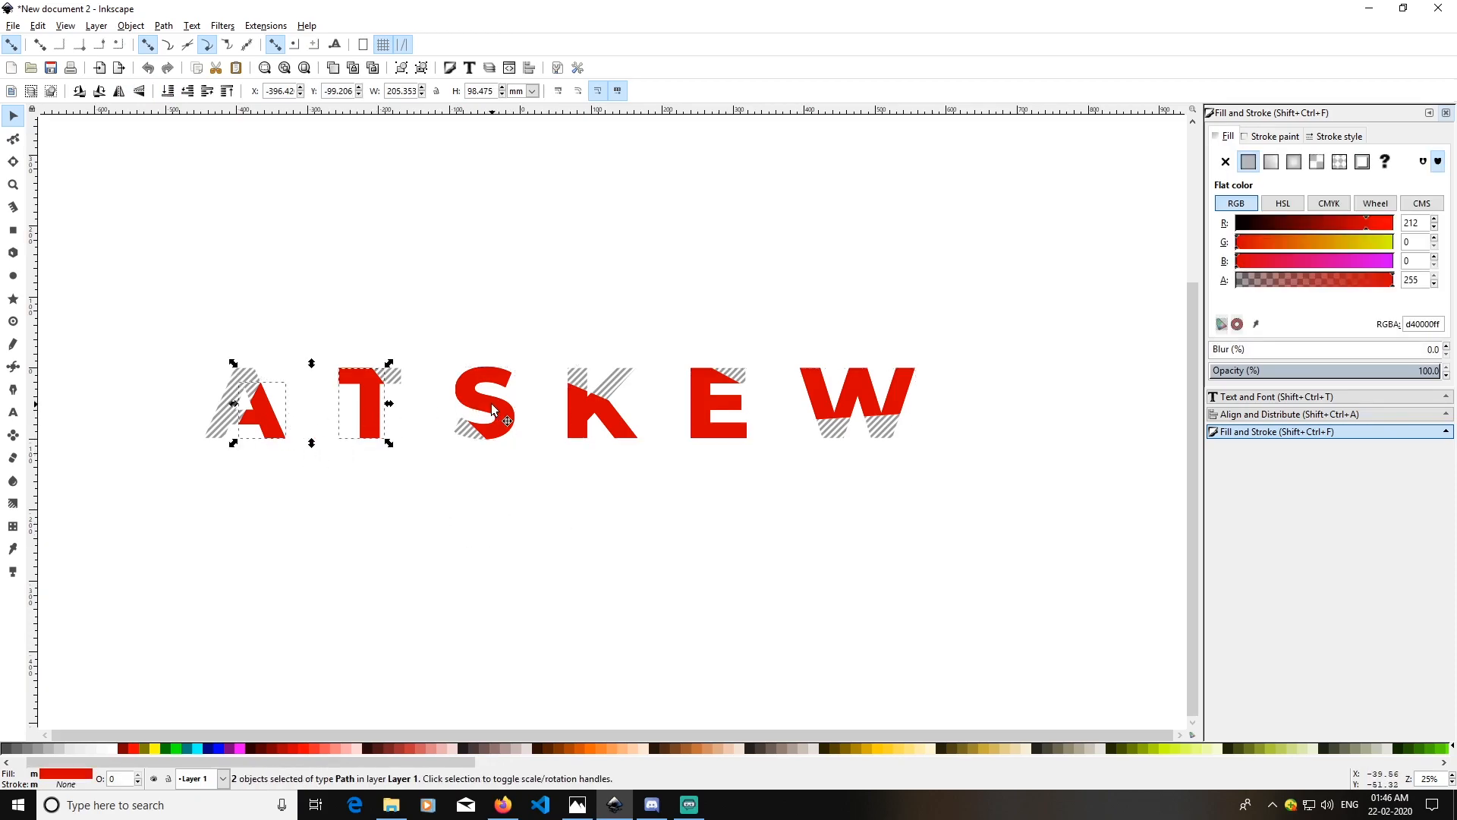
{"action": "left_click", "coordinate": [492, 407], "text": "shift"}
{"action": "left_click", "coordinate": [619, 416], "text": "shift"}
{"action": "left_click", "coordinate": [695, 421], "text": "shift"}
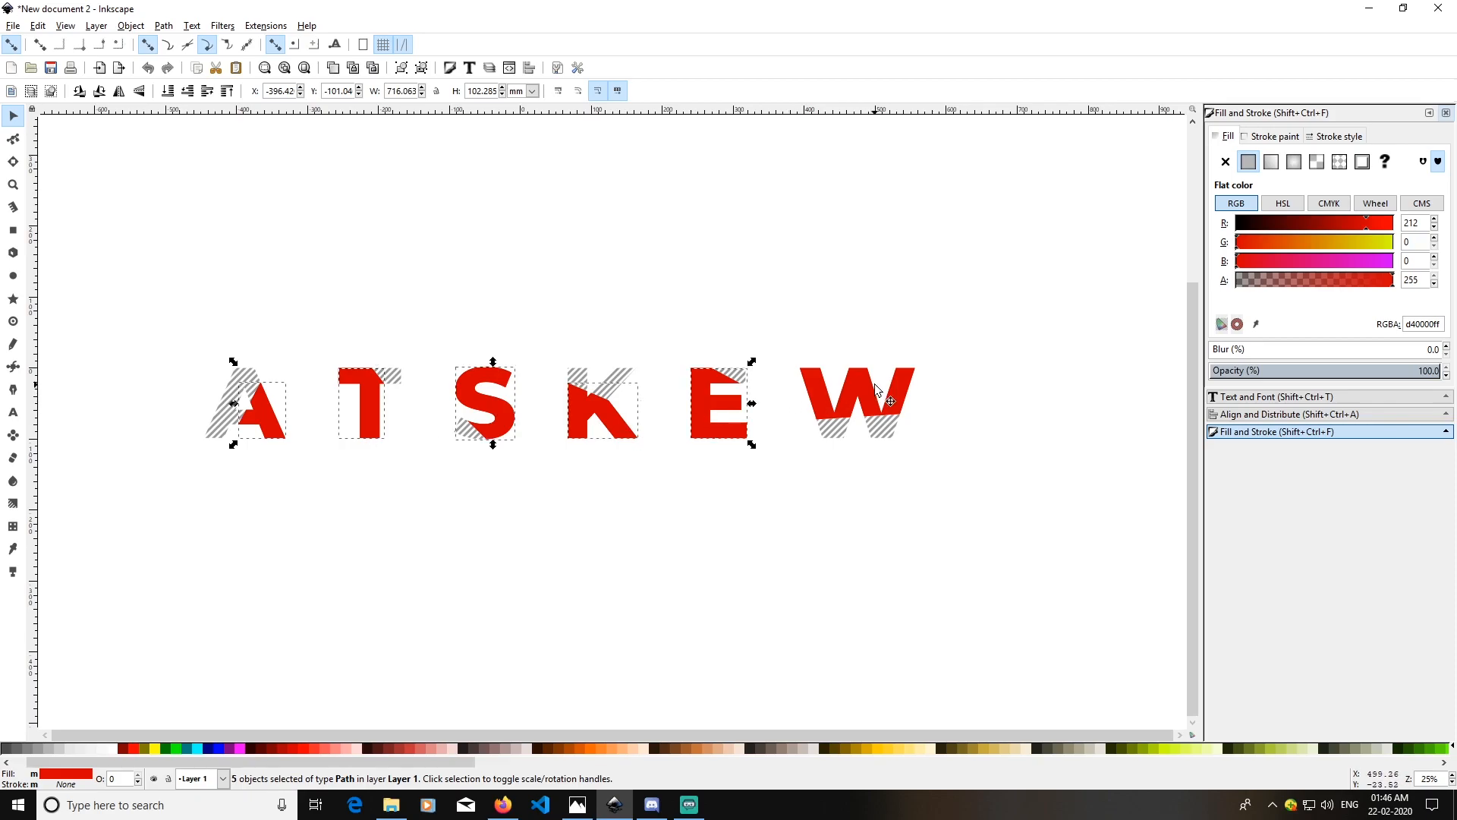
{"action": "left_click", "coordinate": [869, 402], "text": "shift"}
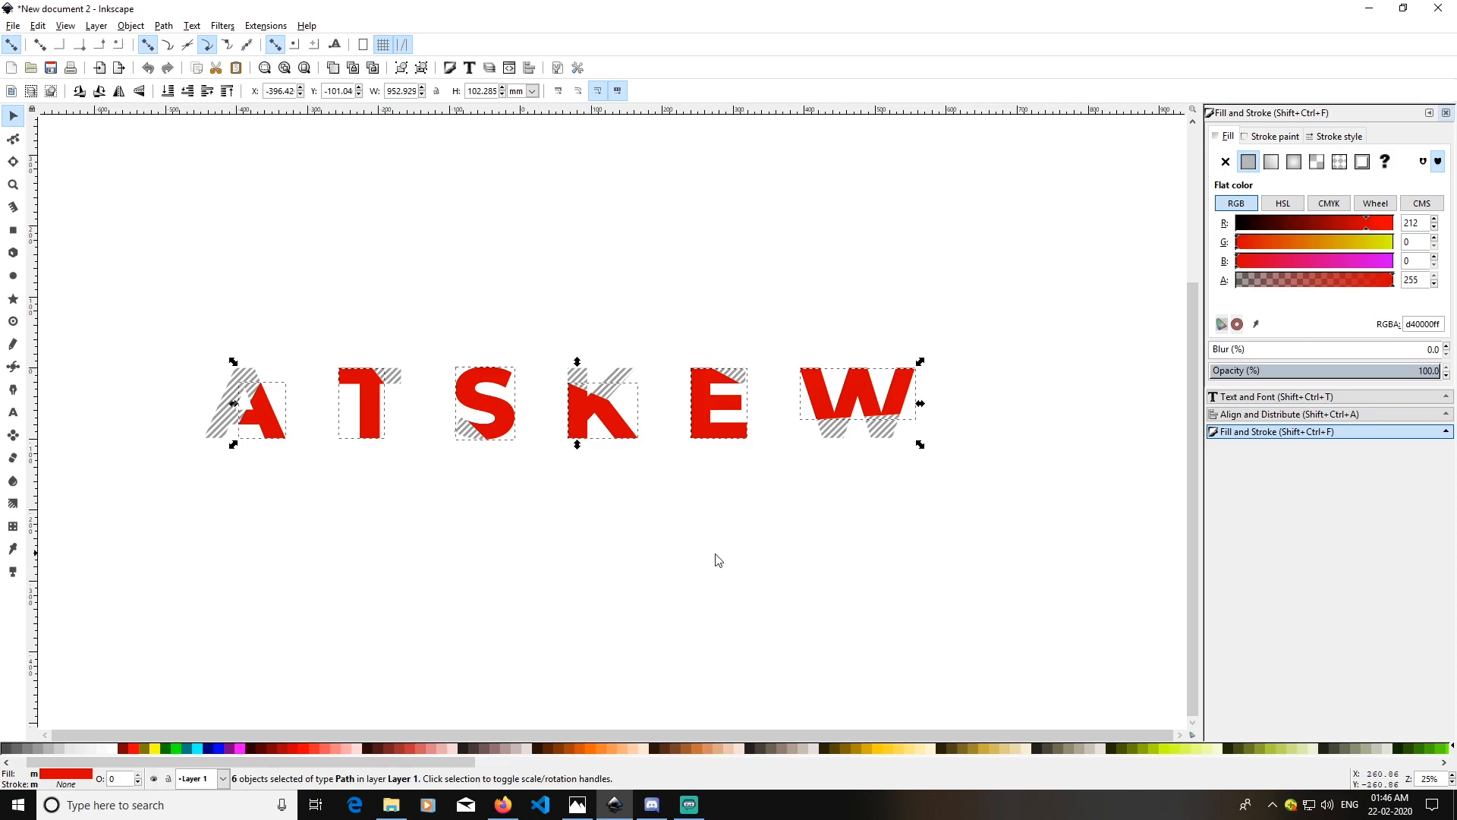
{"action": "left_click_drag", "start_coordinate": [465, 761], "coordinate": [1106, 789]}
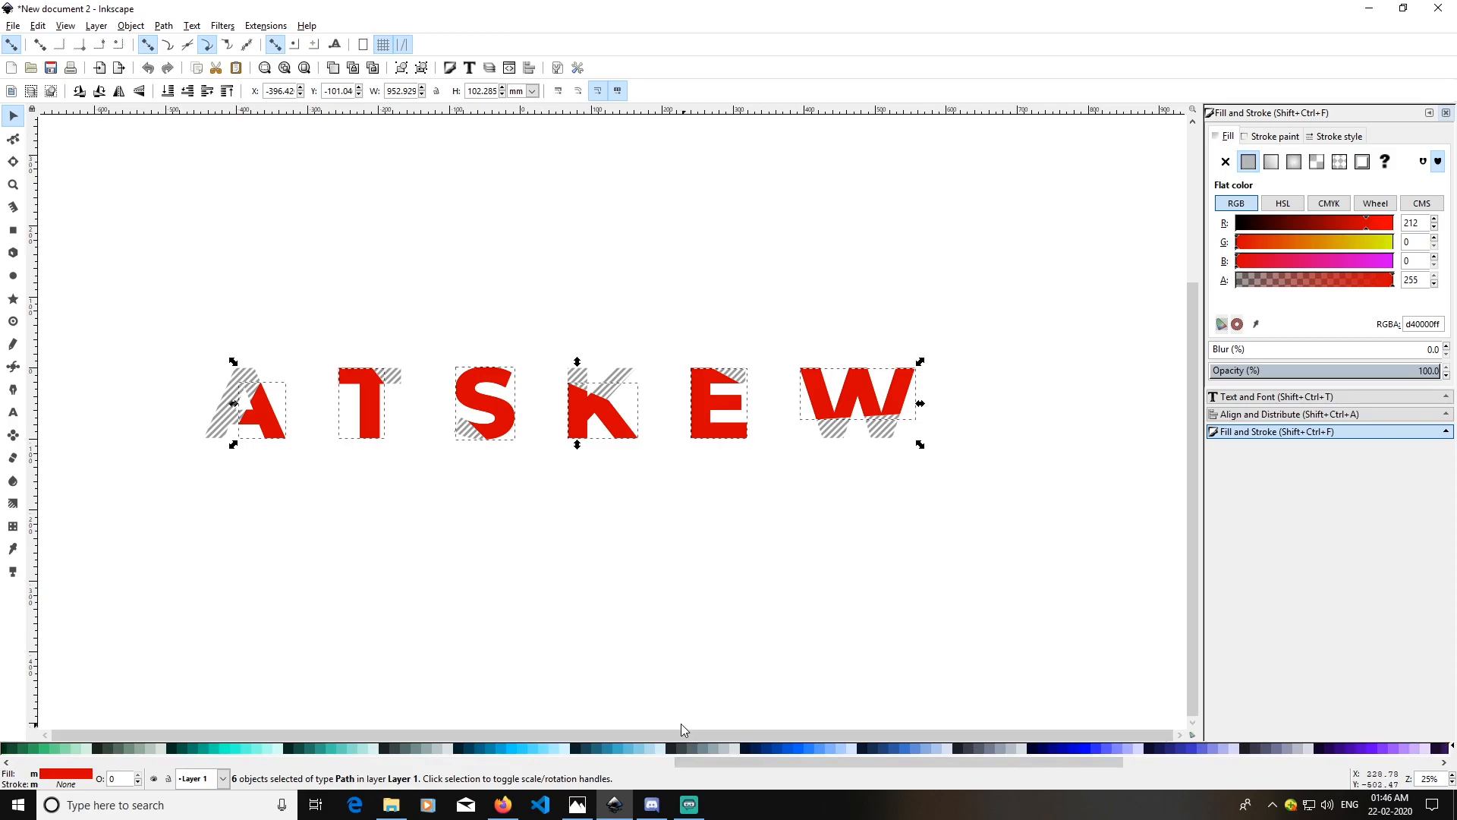
{"action": "left_click", "coordinate": [757, 749]}
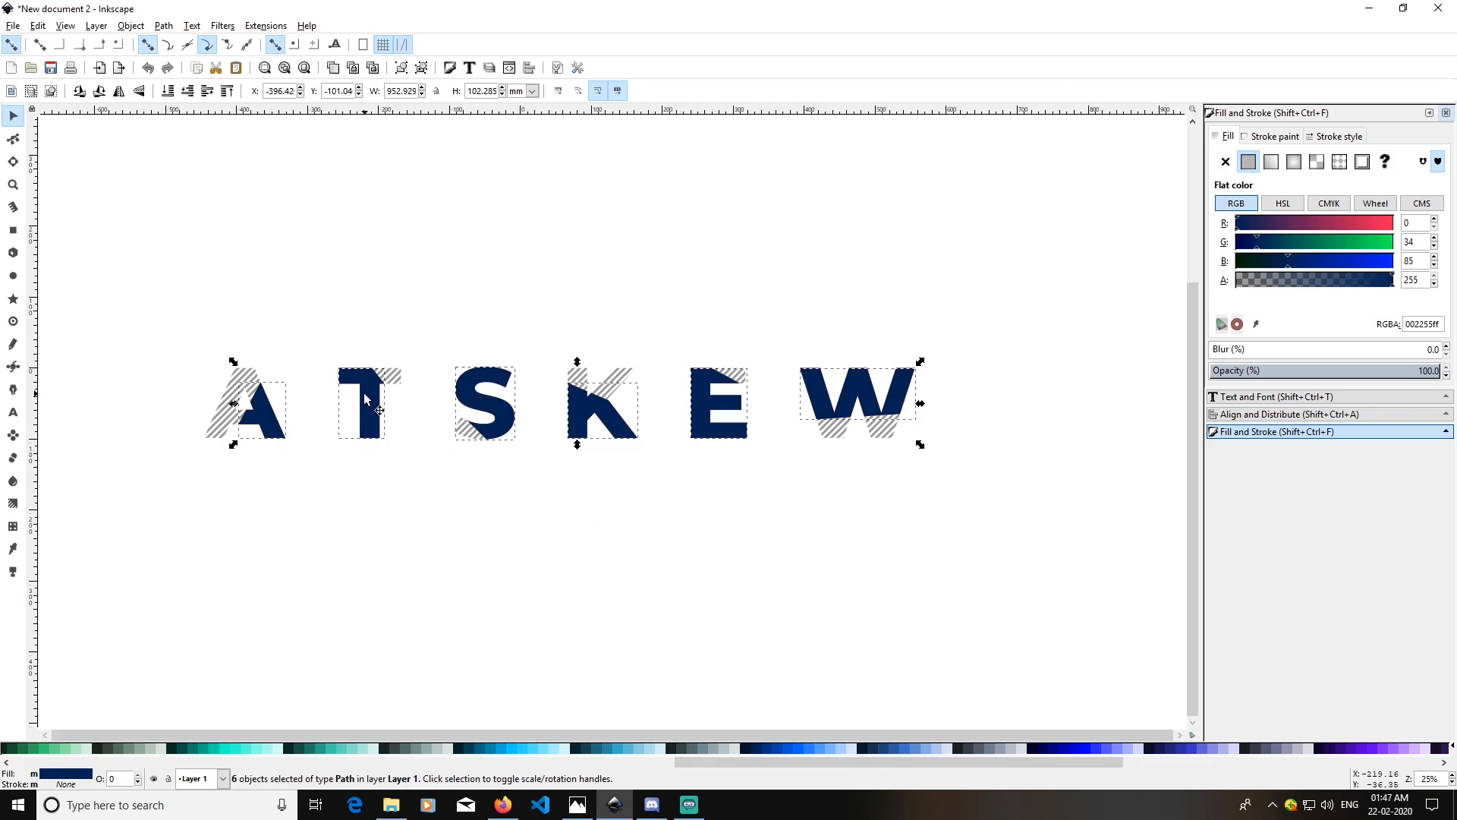
Turn off node and path snapping and try to offset the blue letter copies slightly down and left of the red ones.
{"action": "left_click_drag", "start_coordinate": [366, 397], "coordinate": [367, 398]}
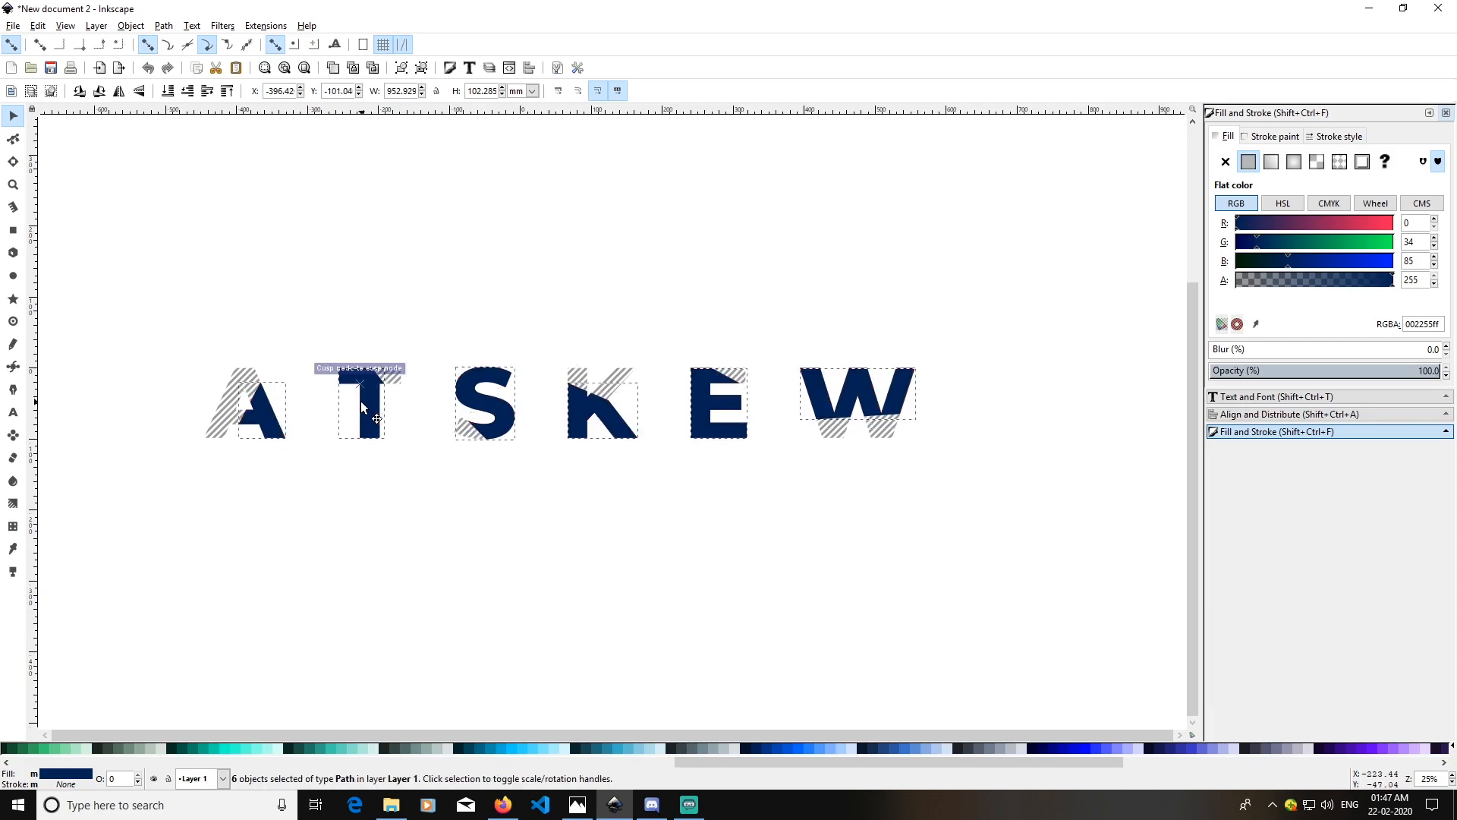
{"action": "left_click", "coordinate": [148, 47]}
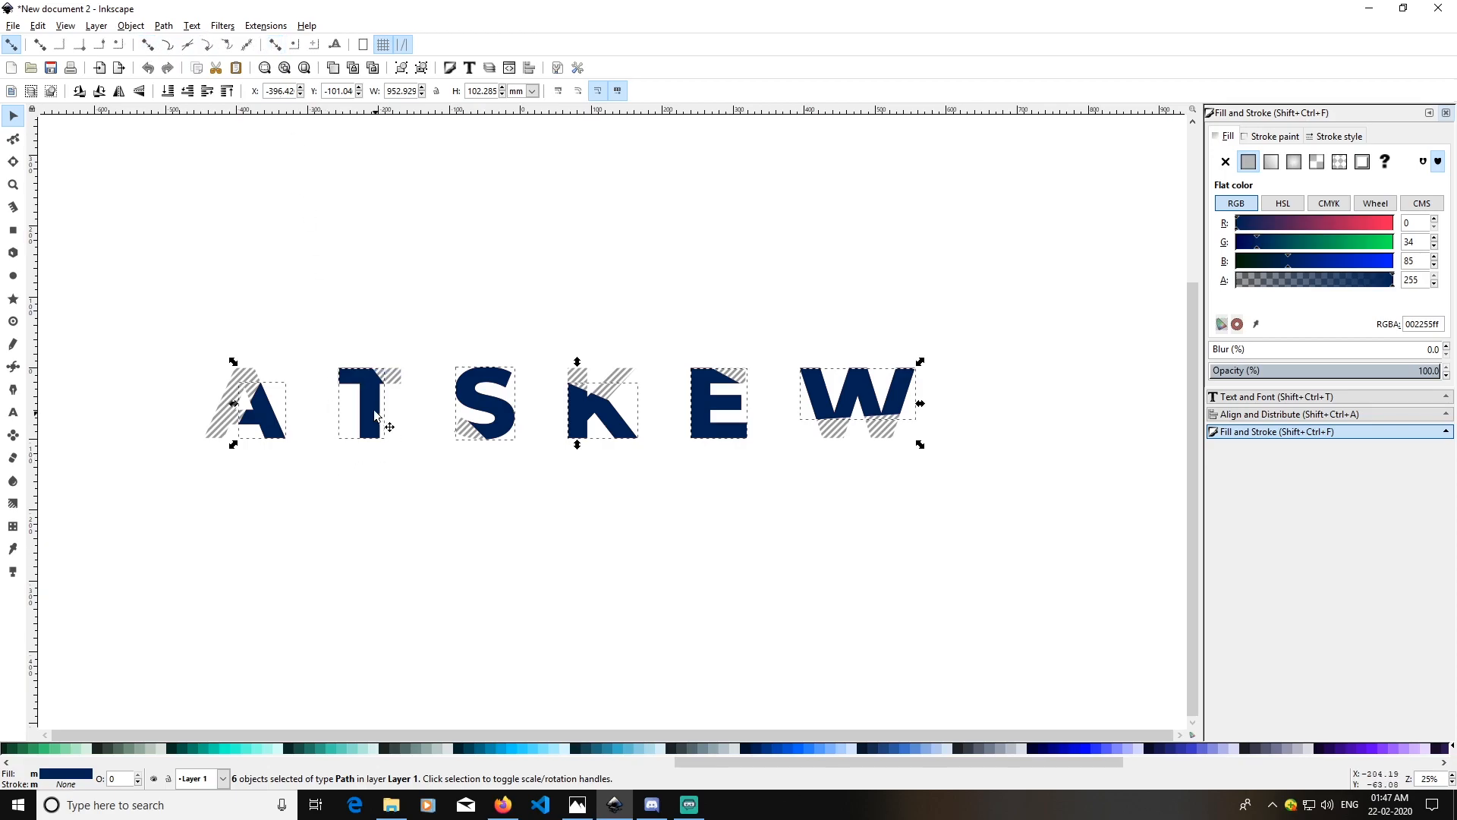
{"action": "left_click_drag", "start_coordinate": [369, 410], "coordinate": [365, 412]}
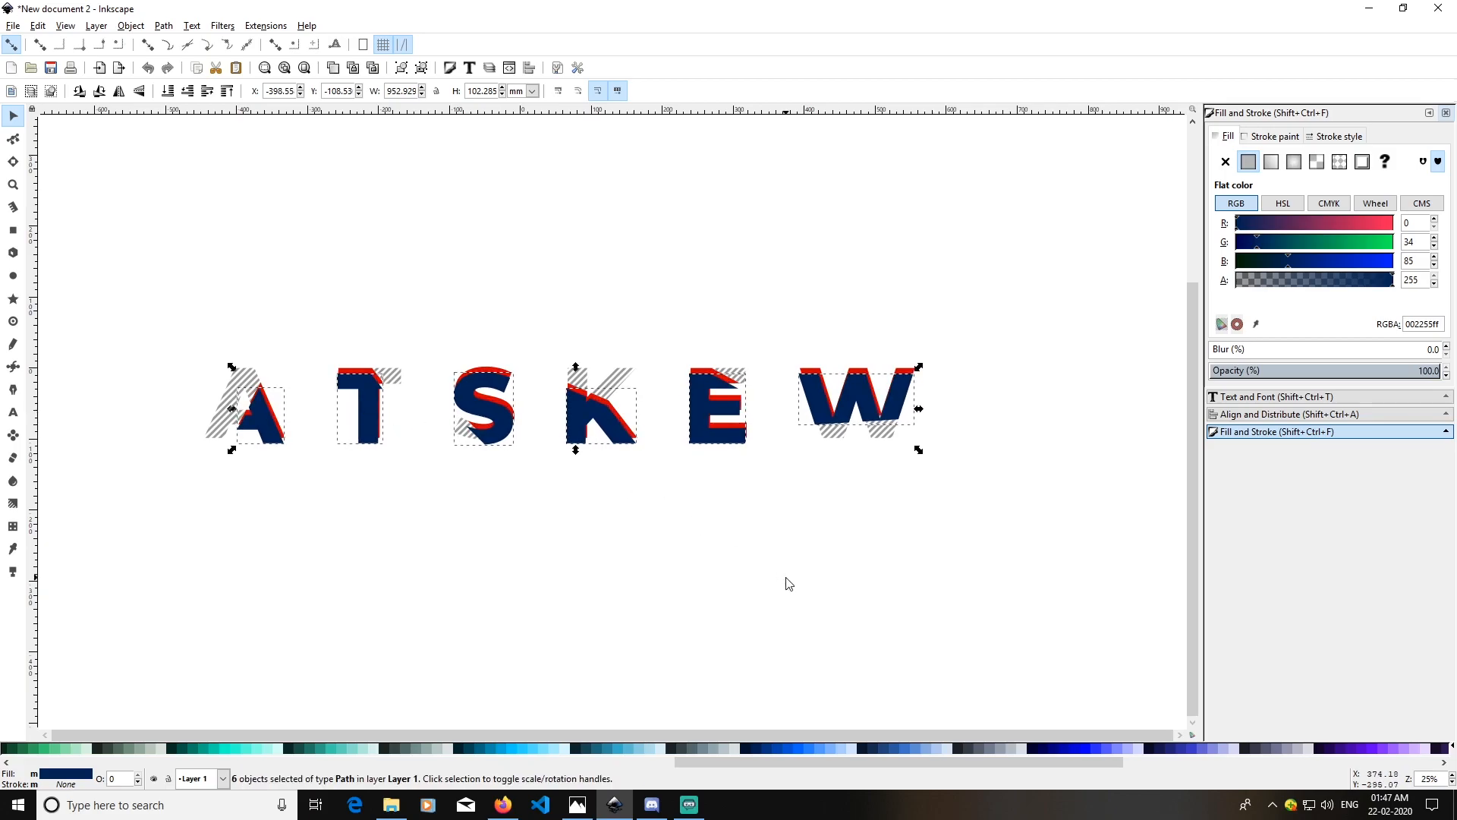
{"action": "left_click", "coordinate": [787, 583]}
{"action": "key", "text": "ctrl+z"}
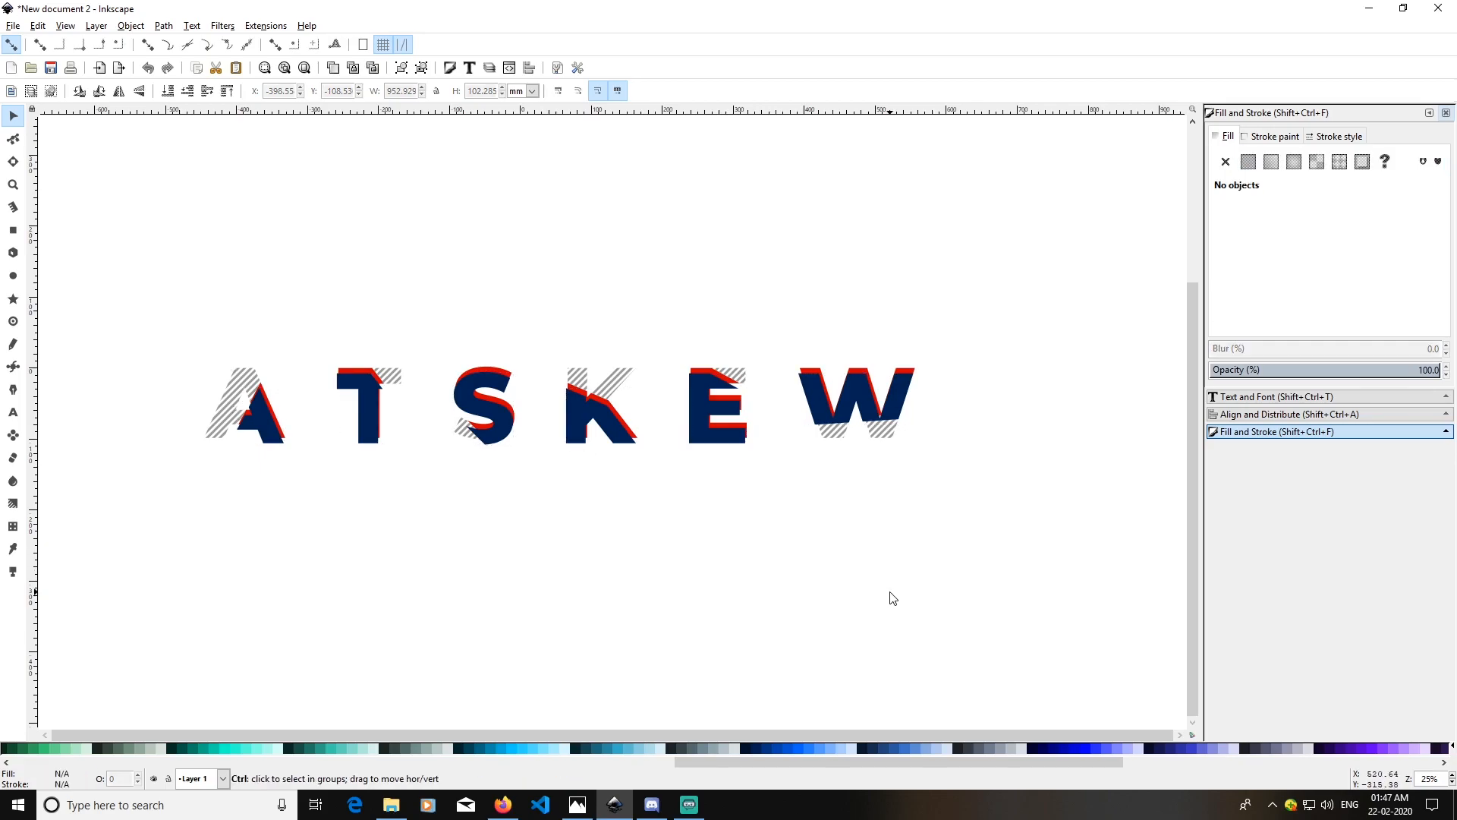
Select the blue pieces of all six letters and nudge them about 3.7 mm to the left.
{"action": "left_click", "coordinate": [271, 418]}
{"action": "left_click", "coordinate": [369, 410], "text": "shift"}
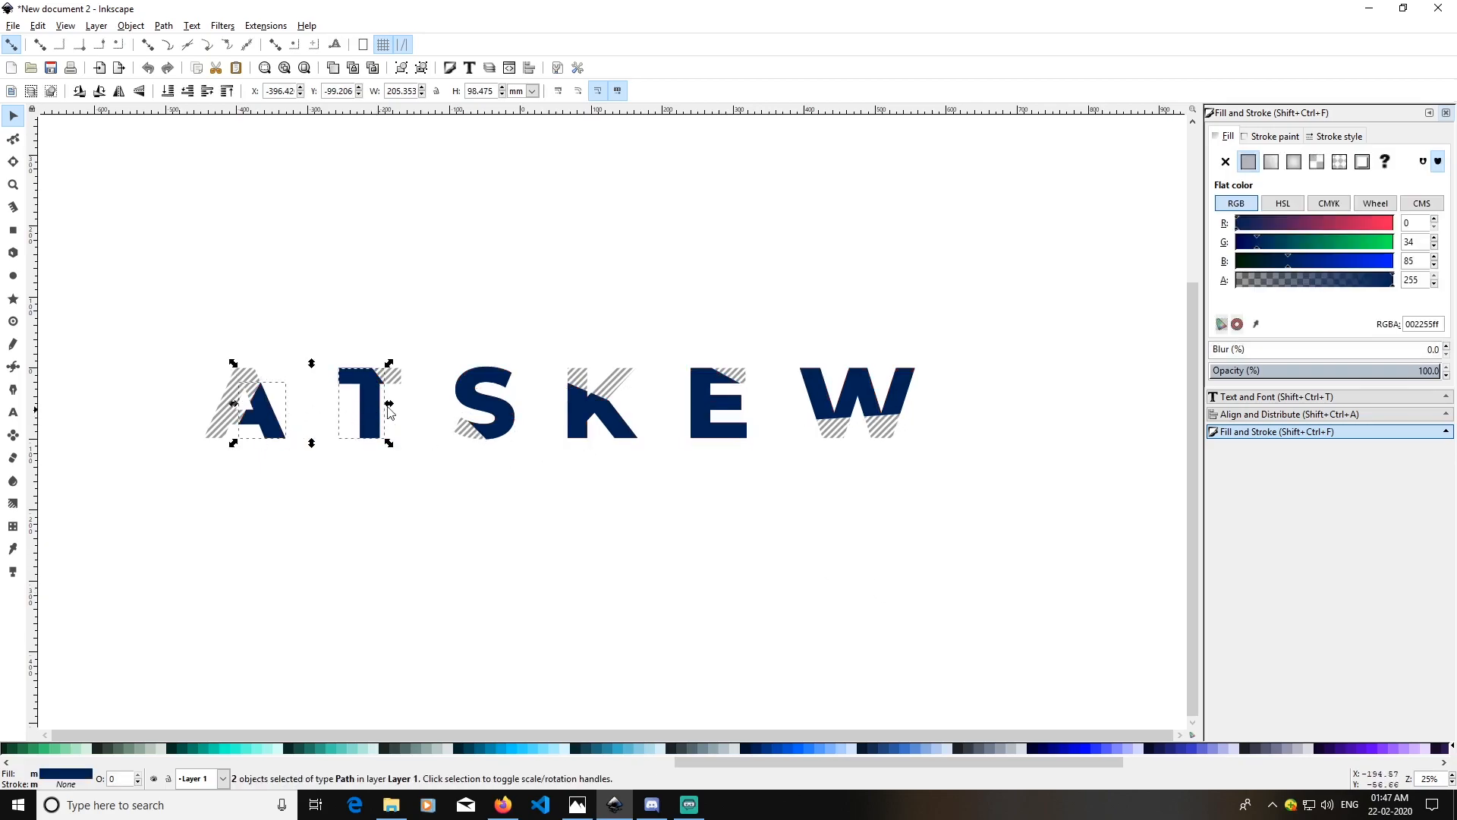
{"action": "left_click", "coordinate": [485, 410], "text": "shift"}
{"action": "left_click", "coordinate": [598, 418], "text": "shift"}
{"action": "left_click", "coordinate": [725, 413], "text": "shift"}
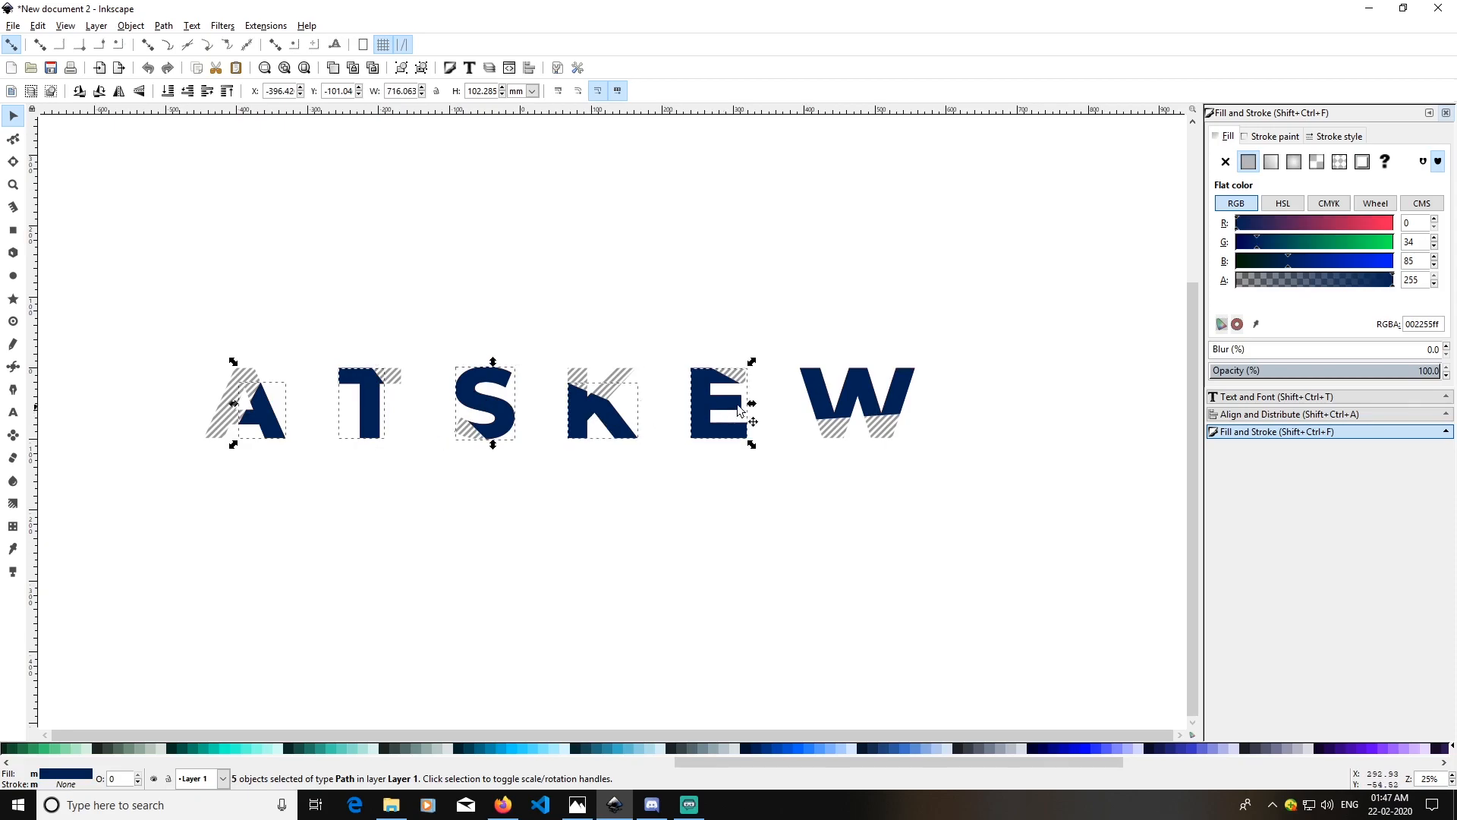
{"action": "left_click", "coordinate": [868, 393], "text": "shift"}
{"action": "key", "text": "Left"}
{"action": "key", "text": "Left"}
{"action": "key", "text": "Left"}
{"action": "key", "text": "Left"}
{"action": "key", "text": "Left"}
{"action": "key", "text": "Left"}
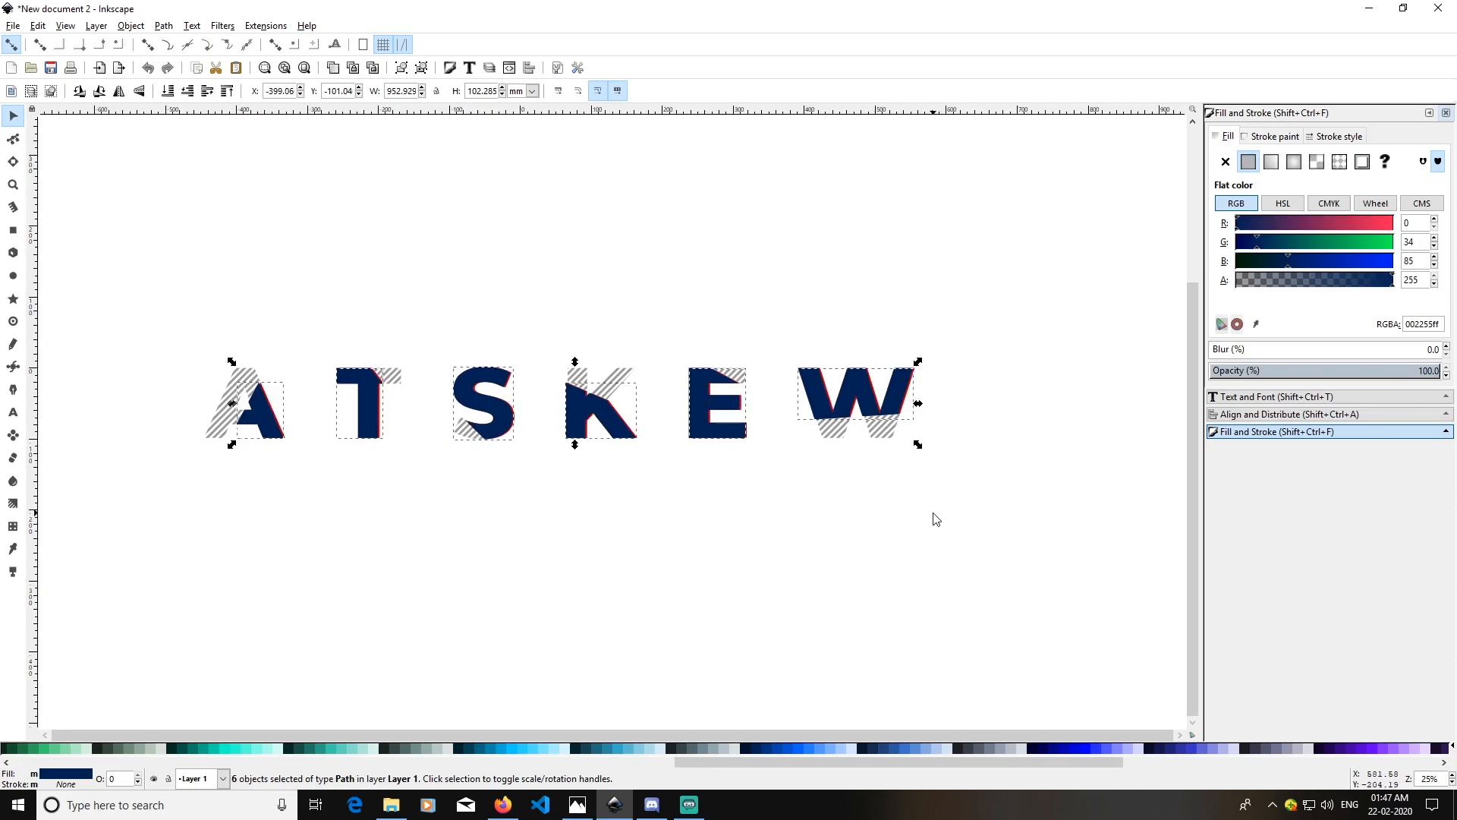
{"action": "key", "text": "Left"}
Nudge the six blue letter pieces down about 3.7 mm and deselect them.
{"action": "key", "text": "Down"}
{"action": "key", "text": "Down"}
{"action": "key", "text": "Down"}
{"action": "key", "text": "Down"}
{"action": "key", "text": "Down"}
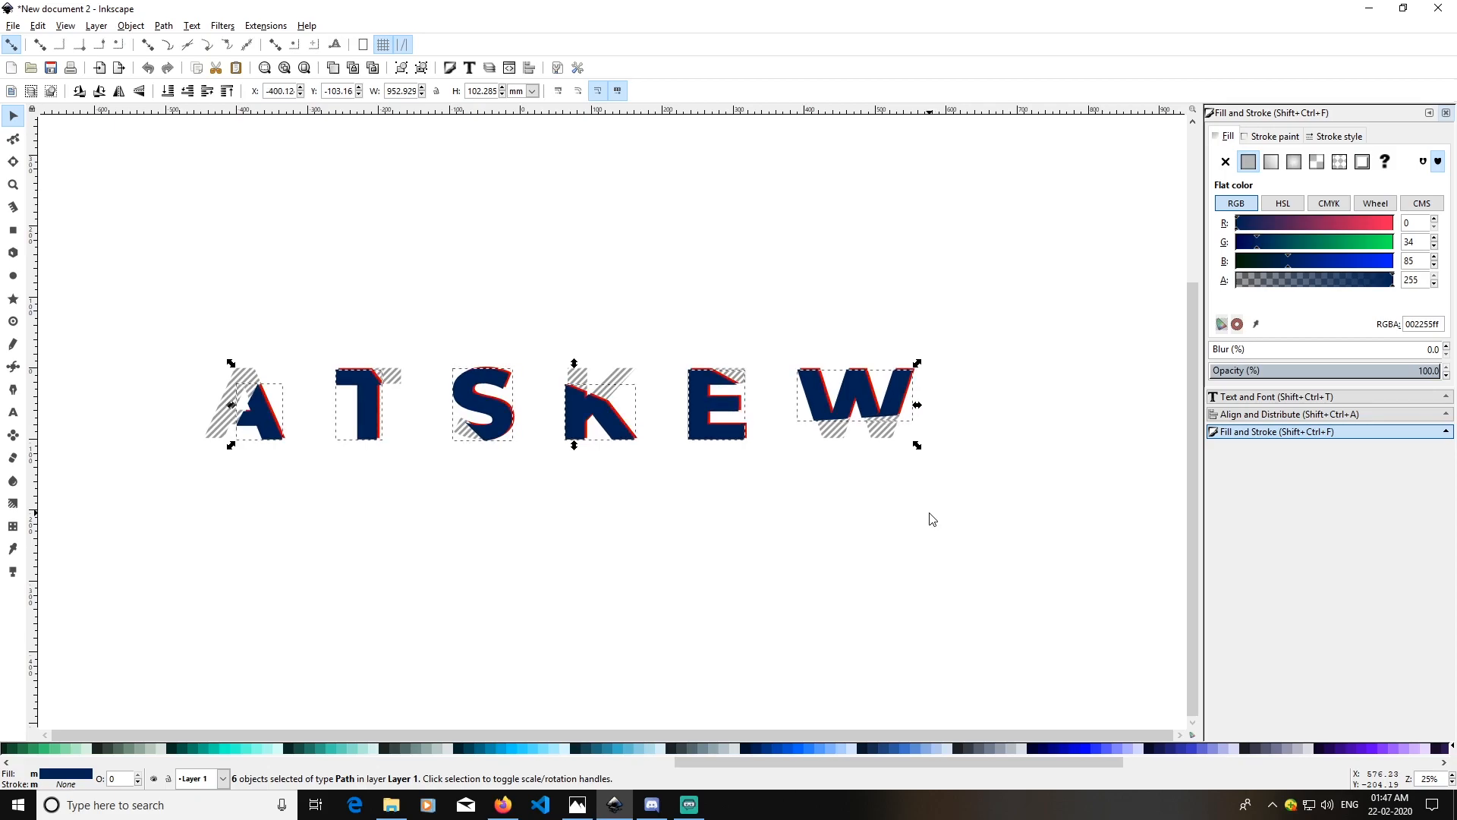
{"action": "key", "text": "Down"}
{"action": "key", "text": "Down"}
{"action": "left_click", "coordinate": [914, 509]}
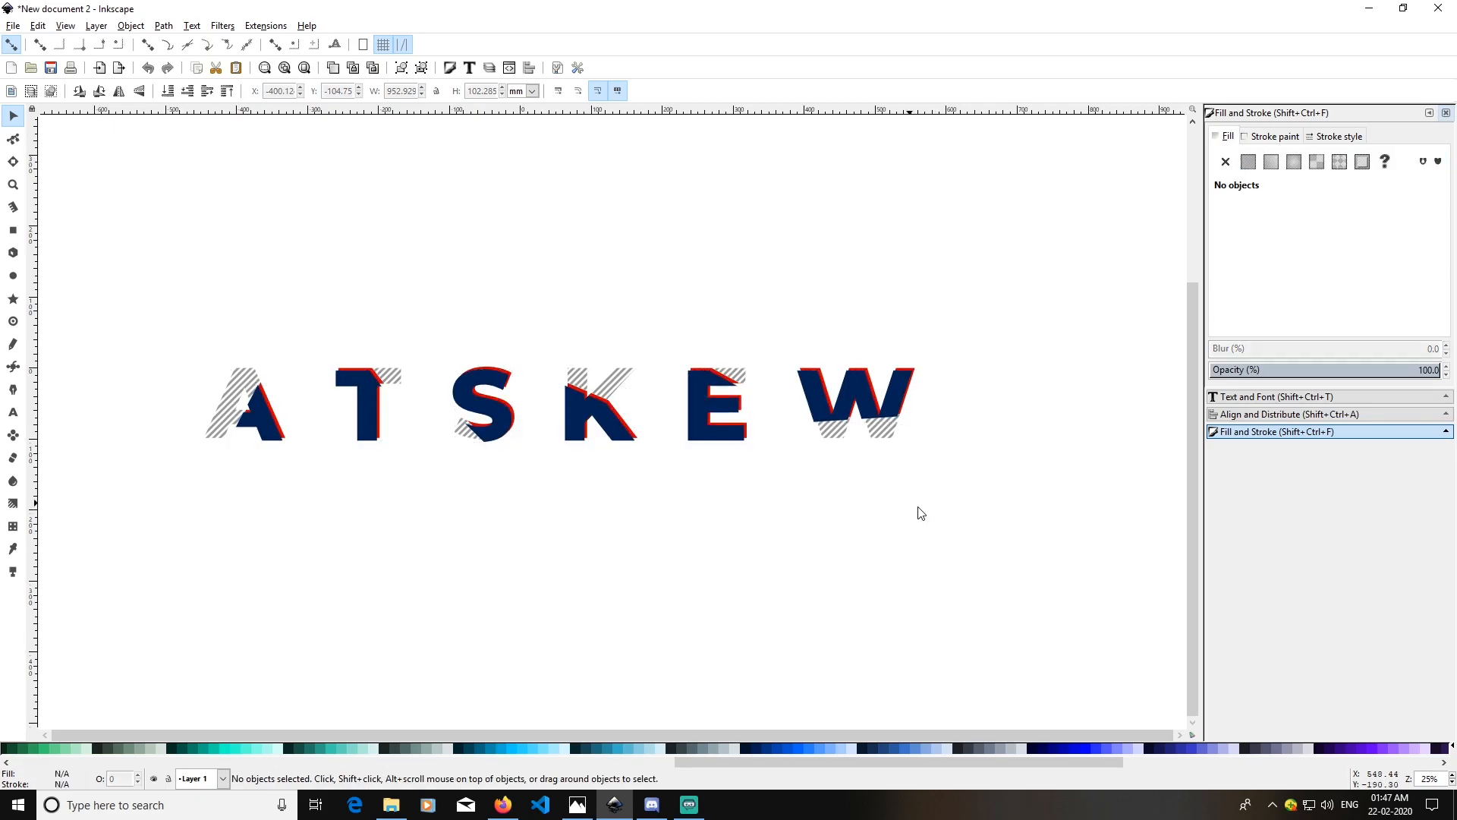
{"action": "scroll", "coordinate": [683, 553], "scroll_direction": "down", "scroll_amount": 1}
{"action": "key", "text": "space"}
{"action": "left_click_drag", "start_coordinate": [789, 545], "coordinate": [718, 500]}
{"action": "key", "text": "space"}
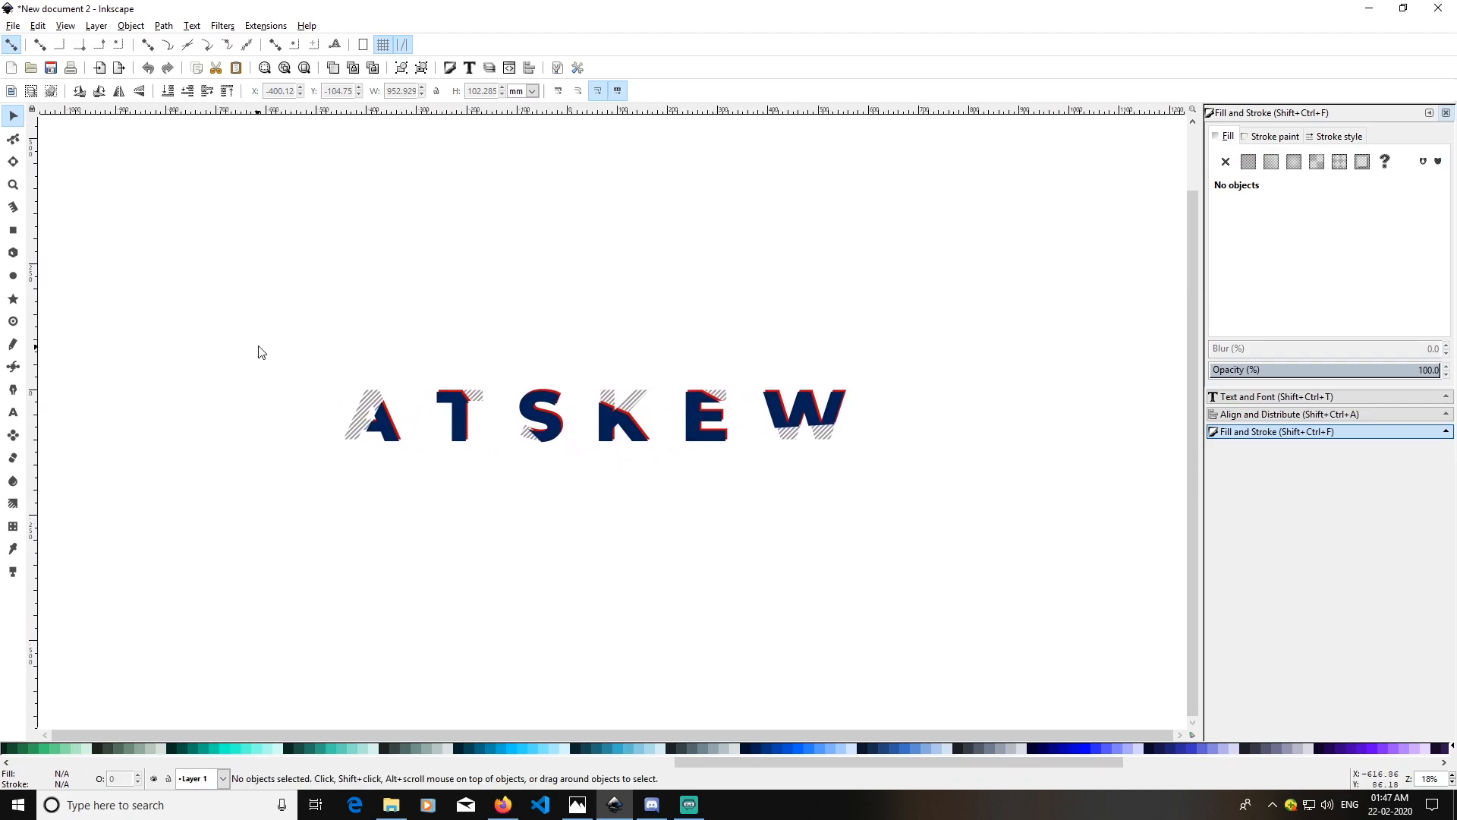
{"action": "left_click_drag", "start_coordinate": [253, 324], "coordinate": [277, 289]}
{"action": "left_click", "coordinate": [1007, 568]}
{"action": "left_click", "coordinate": [723, 583]}
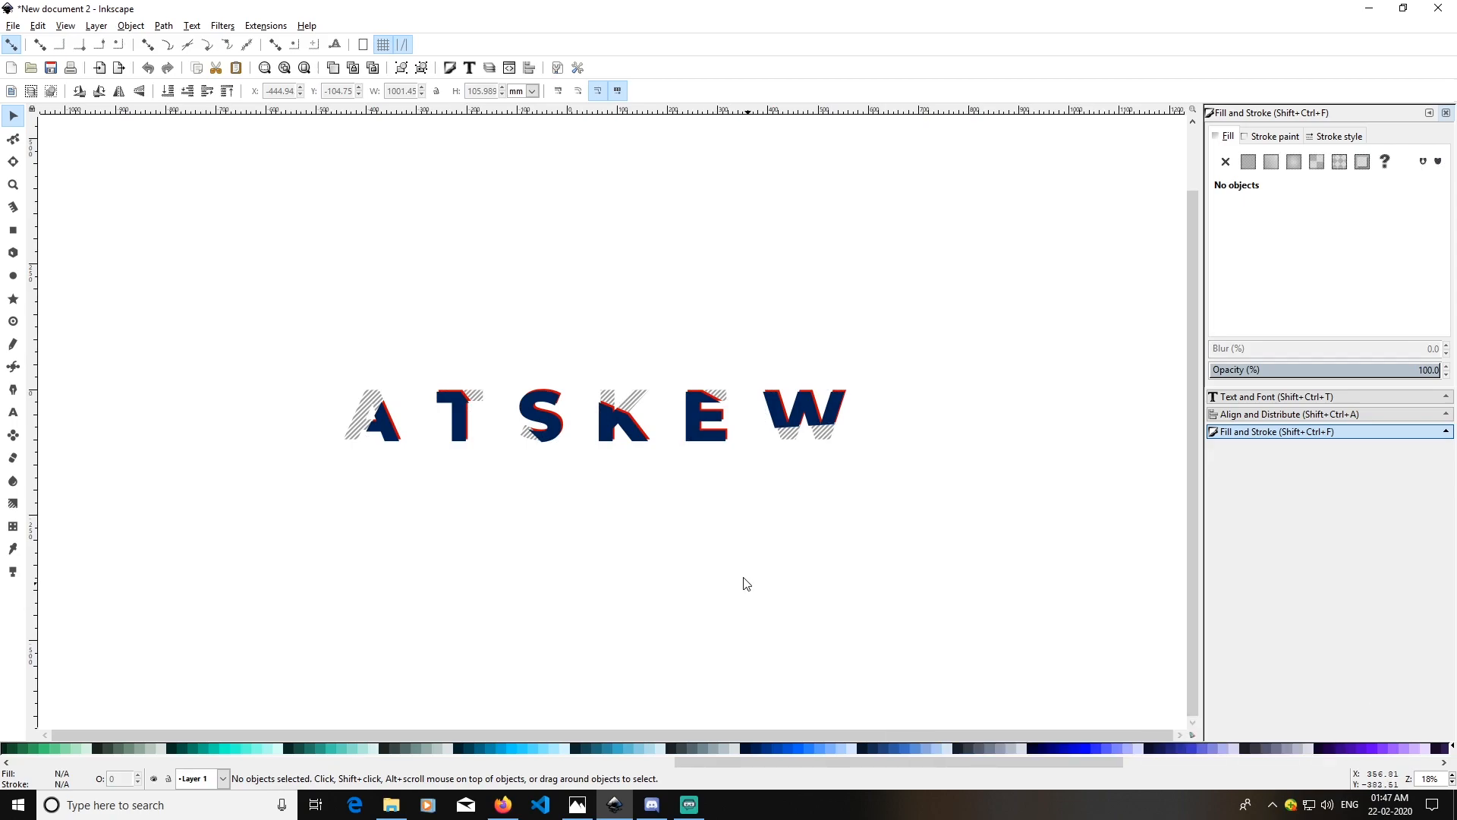